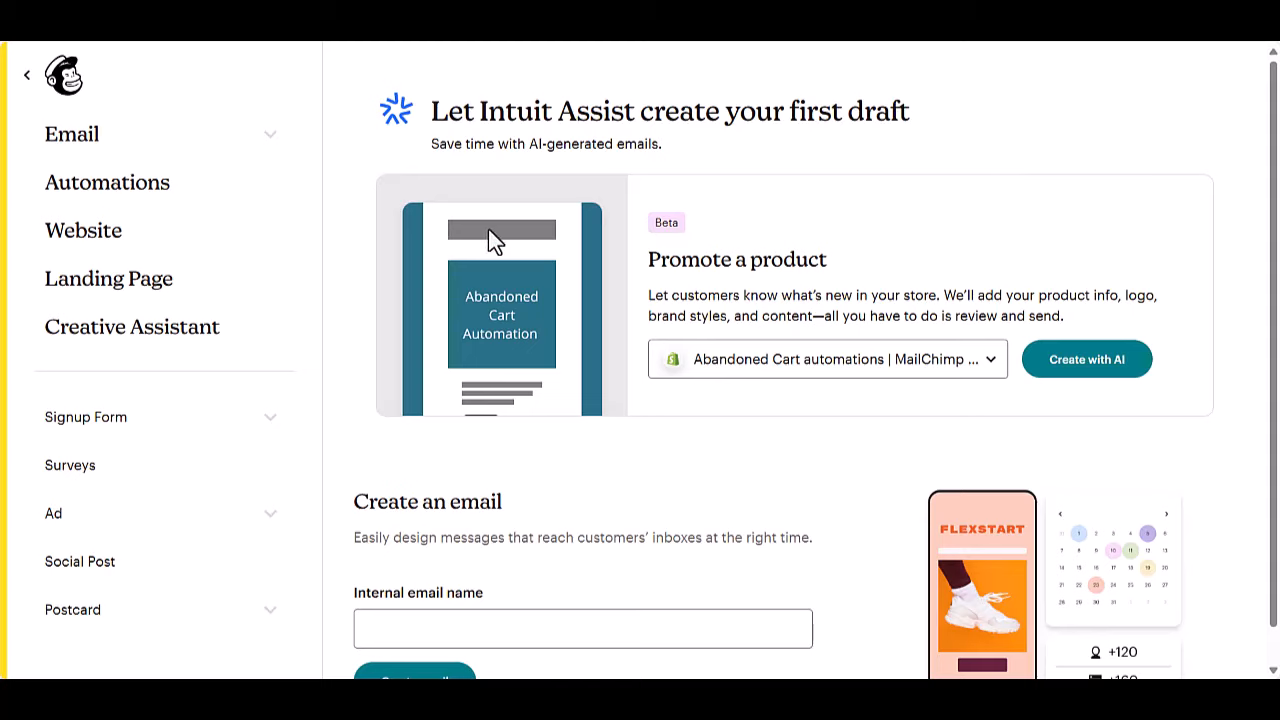
{"action": "left_click", "coordinate": [271, 138]}
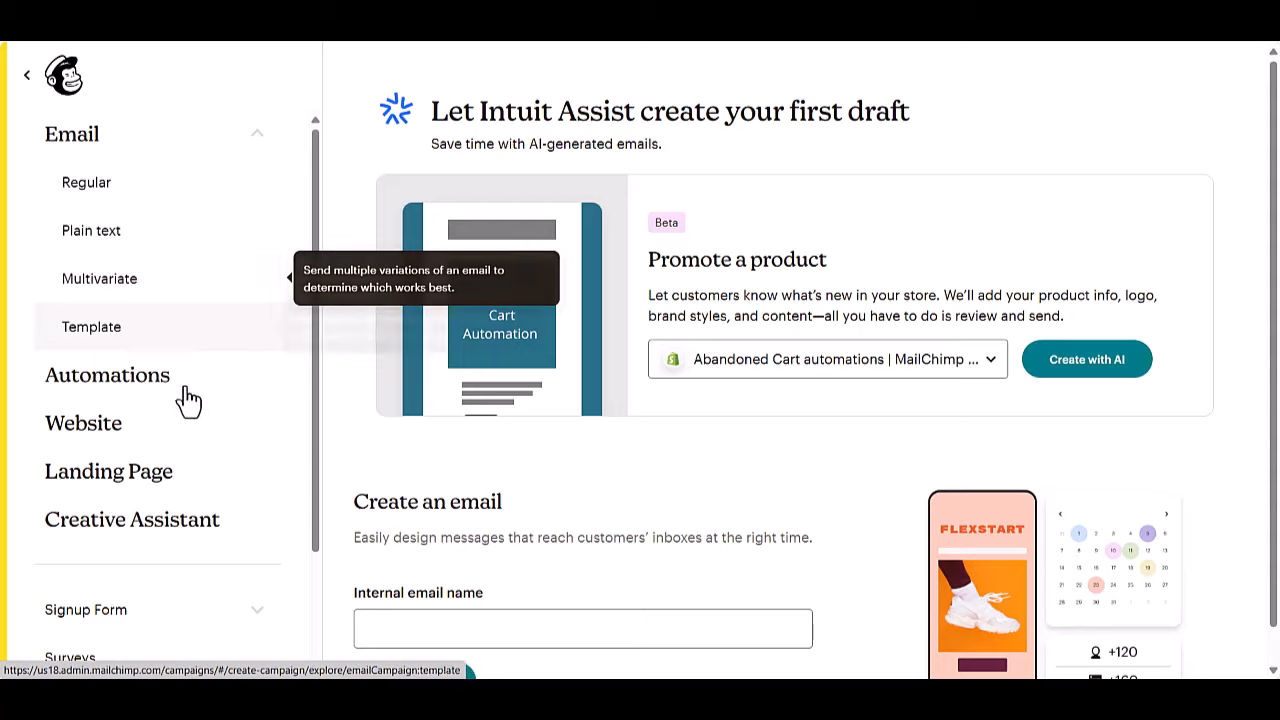
{"action": "left_click", "coordinate": [252, 155]}
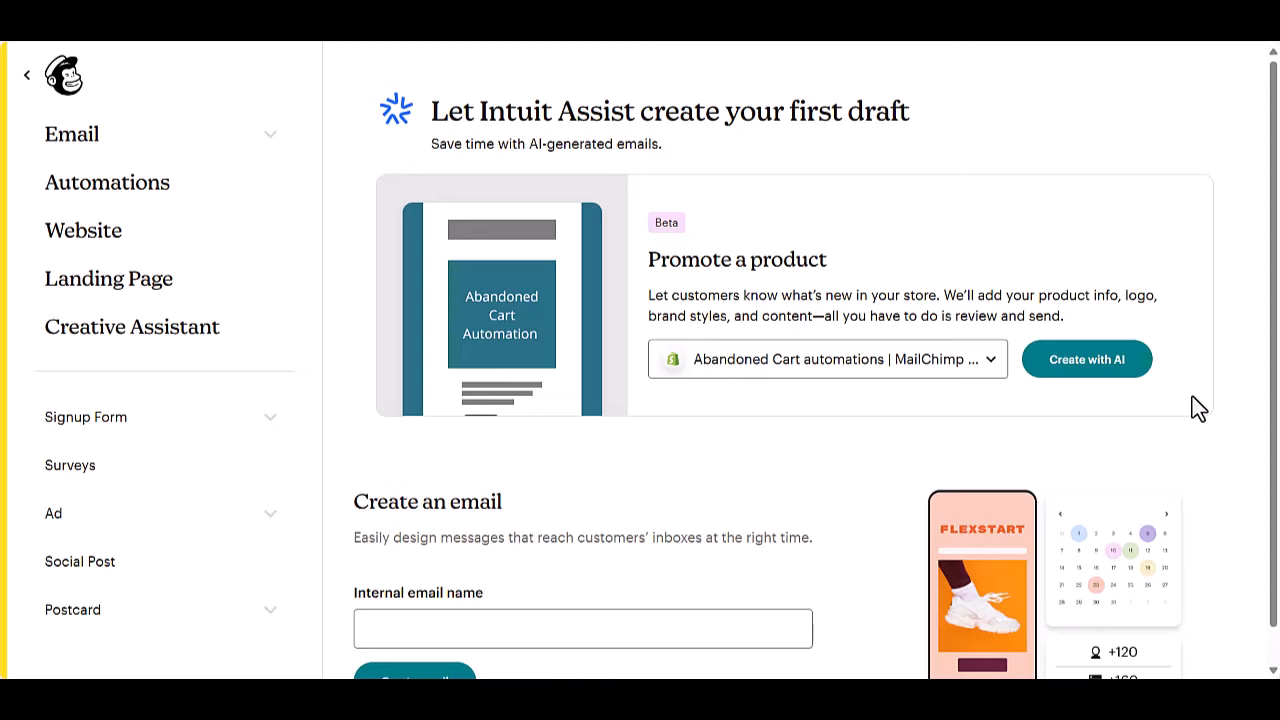
Create a new email with the internal name "Special offers".
{"action": "scroll", "coordinate": [766, 406], "scroll_direction": "down", "scroll_amount": 1}
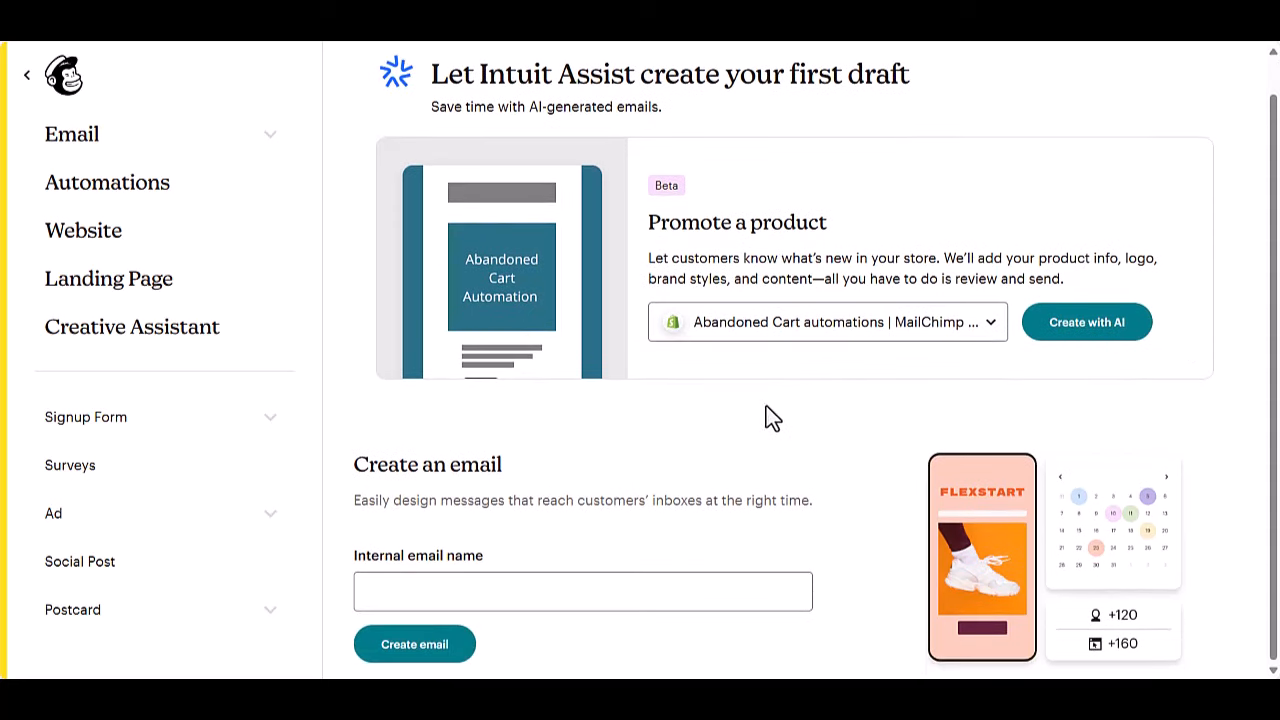
{"action": "left_click", "coordinate": [396, 593]}
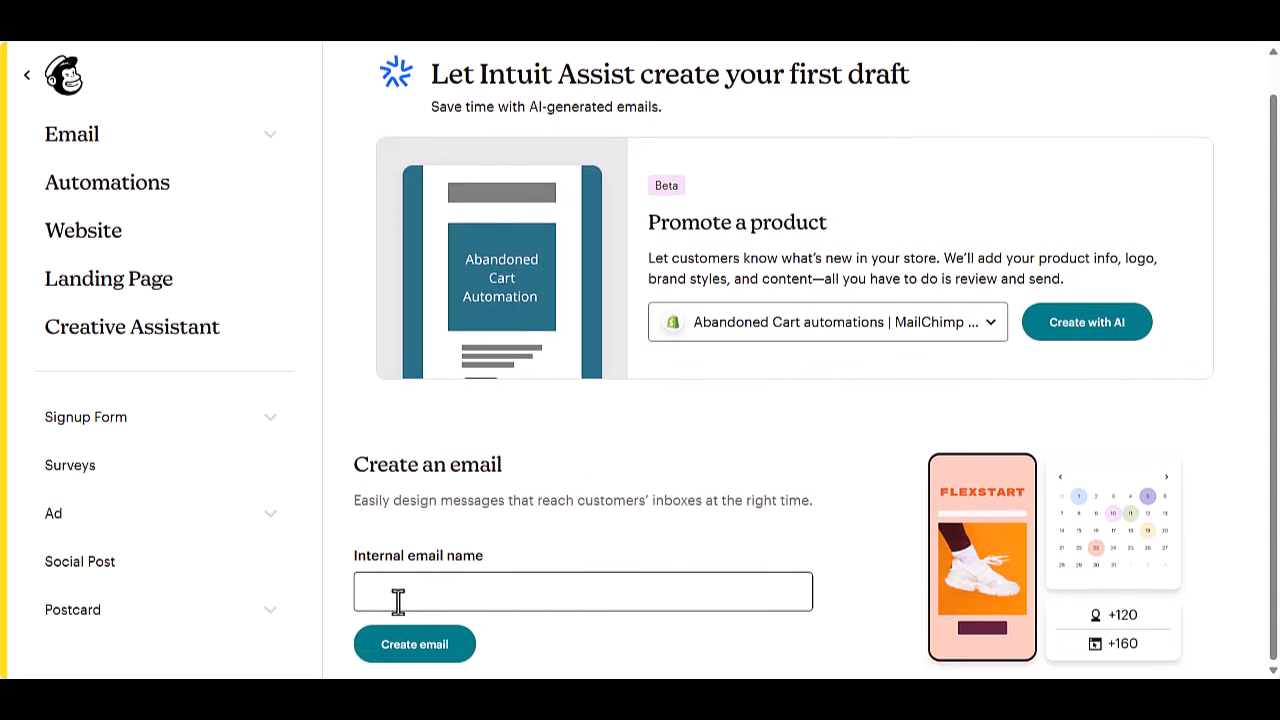
{"action": "type", "text": "Special off"}
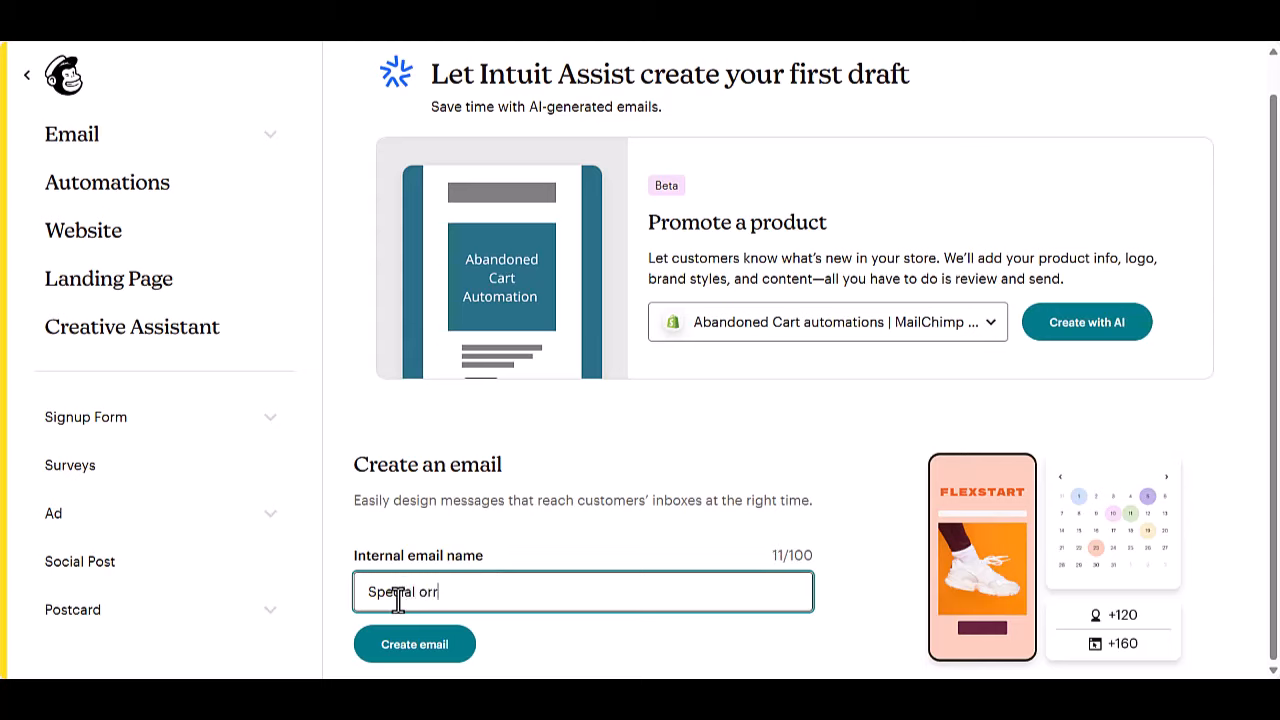
{"action": "key", "text": "BackSpace"}
{"action": "type", "text": "fers"}
{"action": "left_click", "coordinate": [425, 645]}
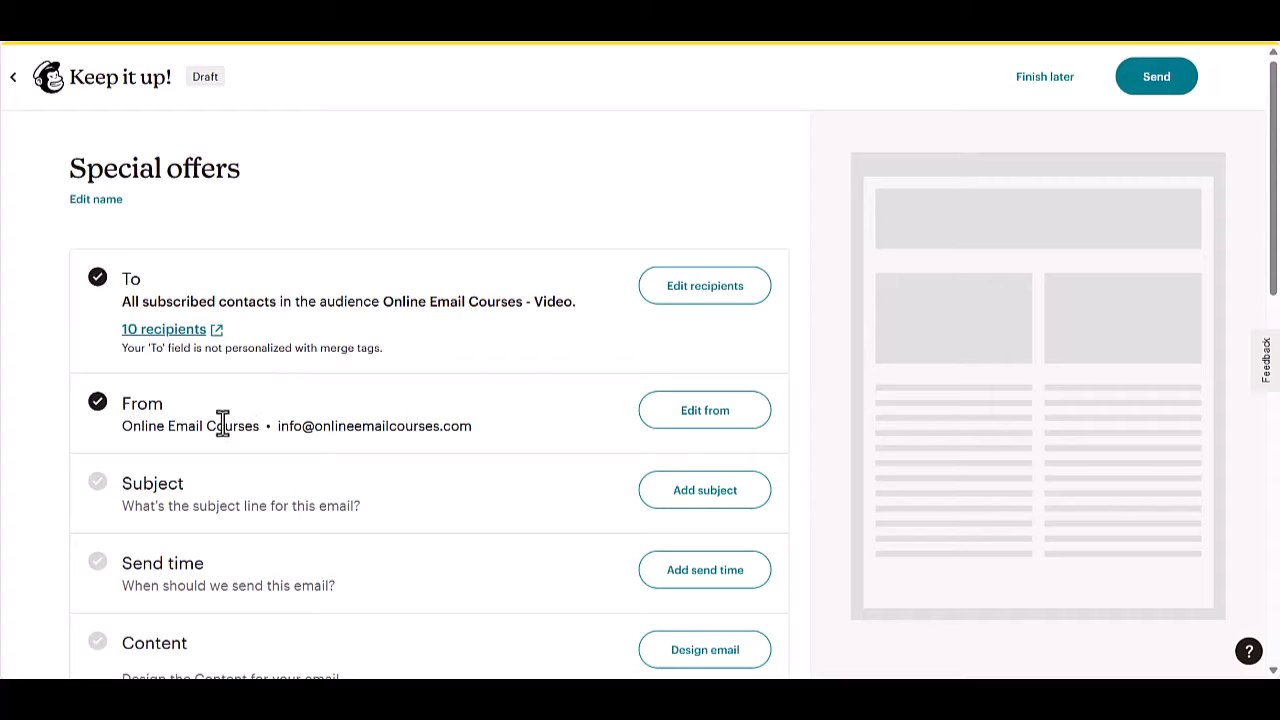
Check the sender name and email address in the email's From details and save them.
{"action": "left_click", "coordinate": [700, 414]}
{"action": "left_click", "coordinate": [140, 511]}
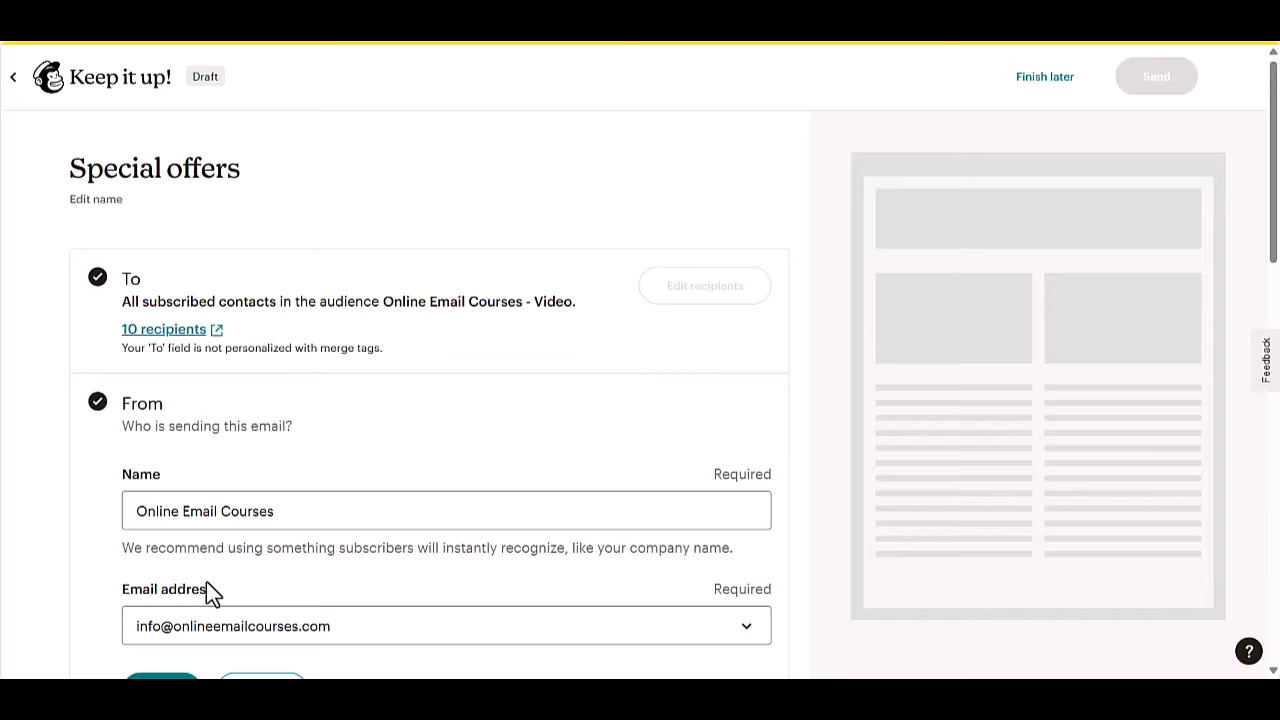
{"action": "scroll", "coordinate": [206, 591], "scroll_direction": "down", "scroll_amount": 2}
{"action": "left_click", "coordinate": [164, 530]}
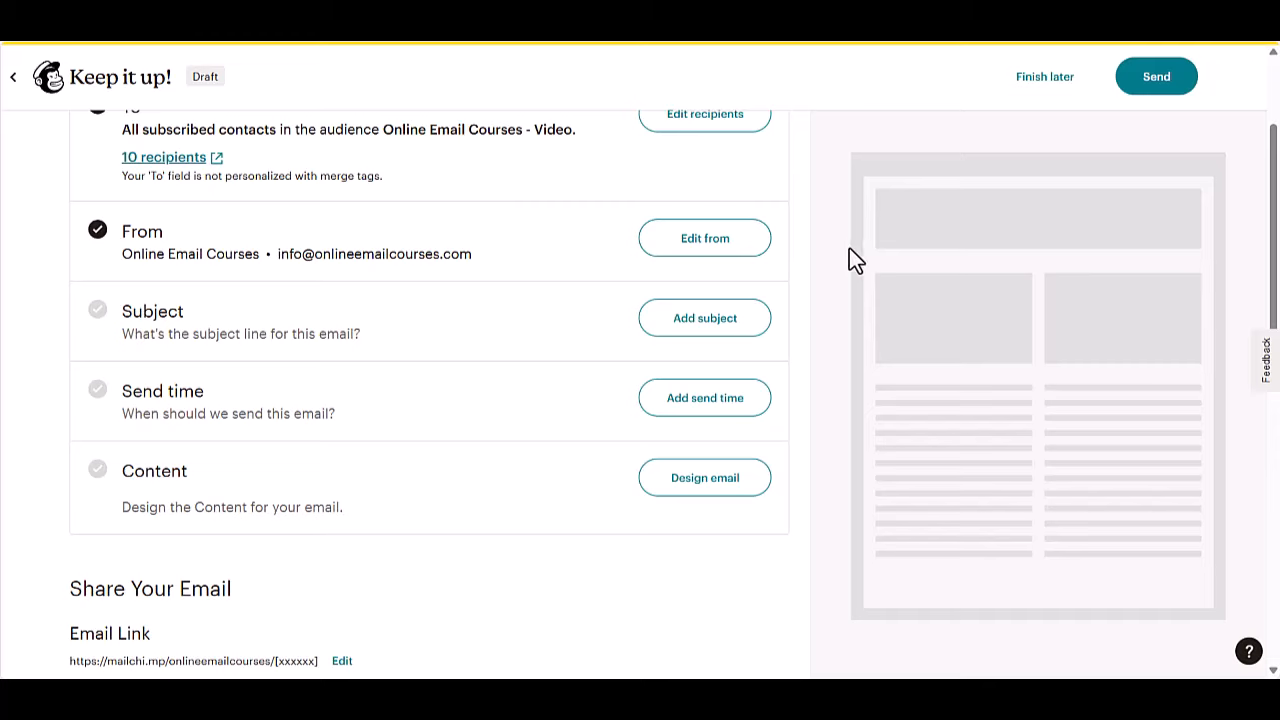
Replace the email's subject line with "30% discount at your next order".
{"action": "left_click", "coordinate": [714, 320]}
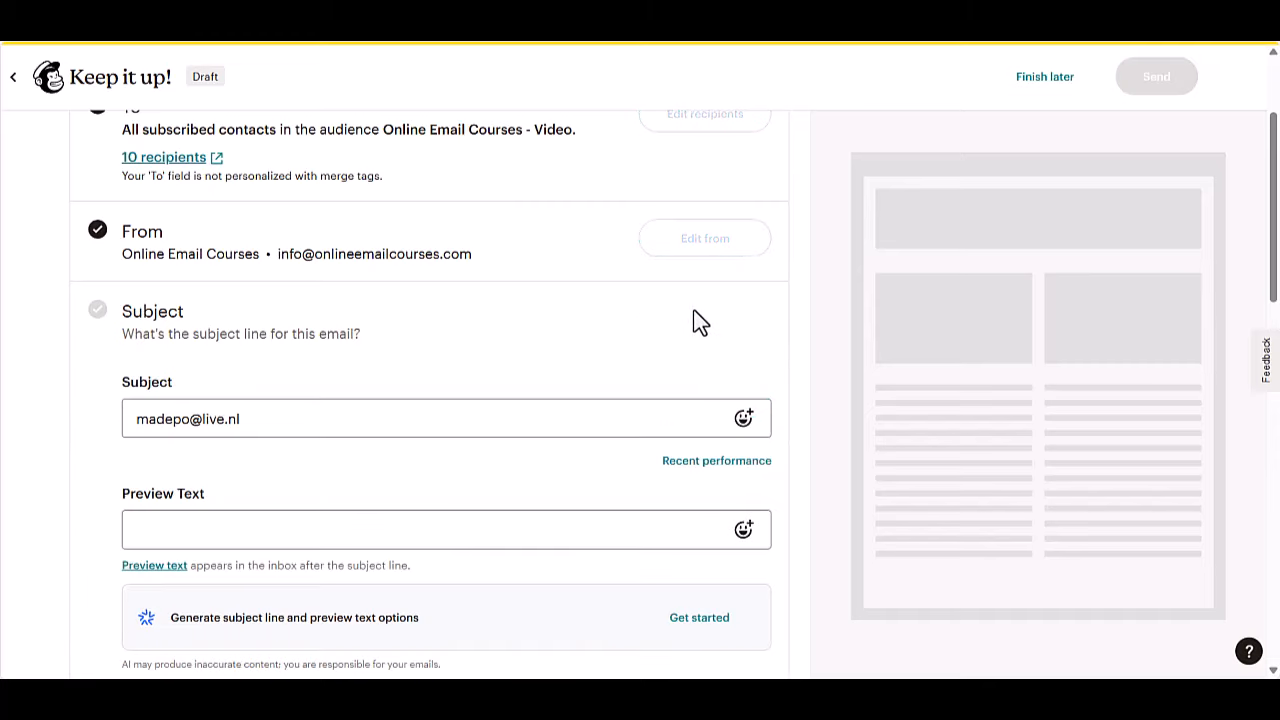
{"action": "triple_click", "coordinate": [301, 418]}
{"action": "type", "text": "30"}
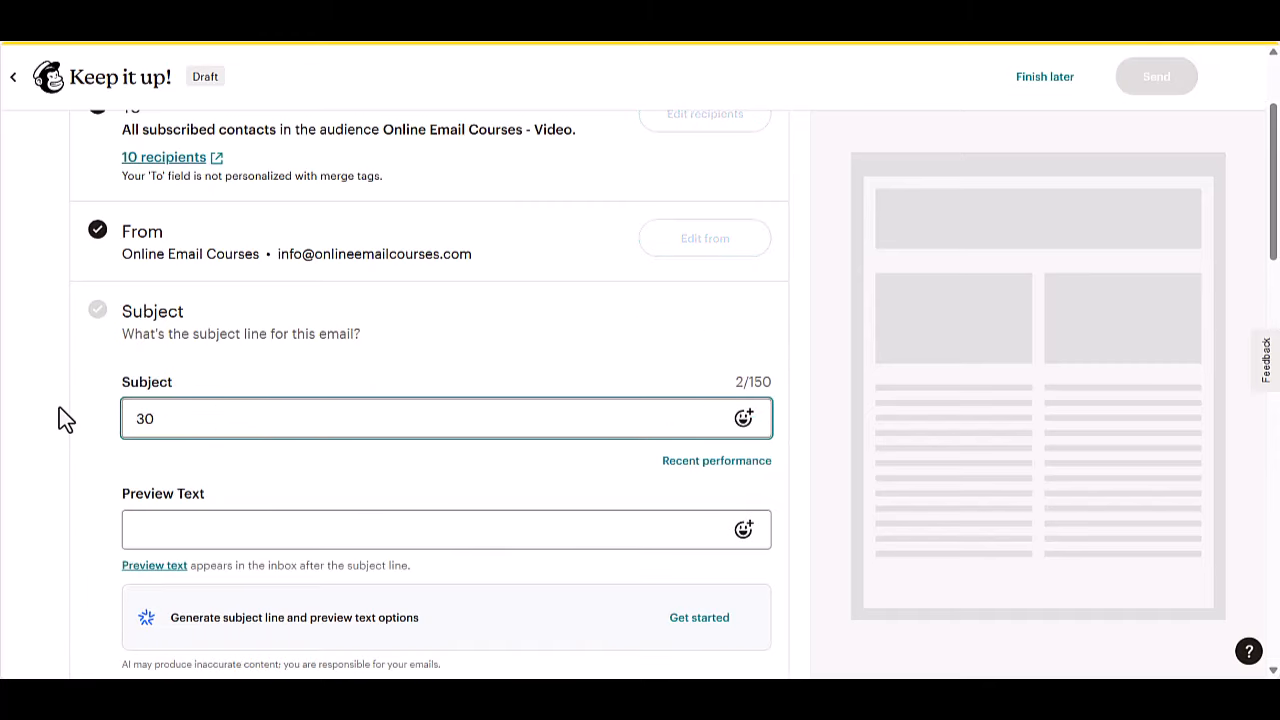
{"action": "type", "text": "% discount at your nex"}
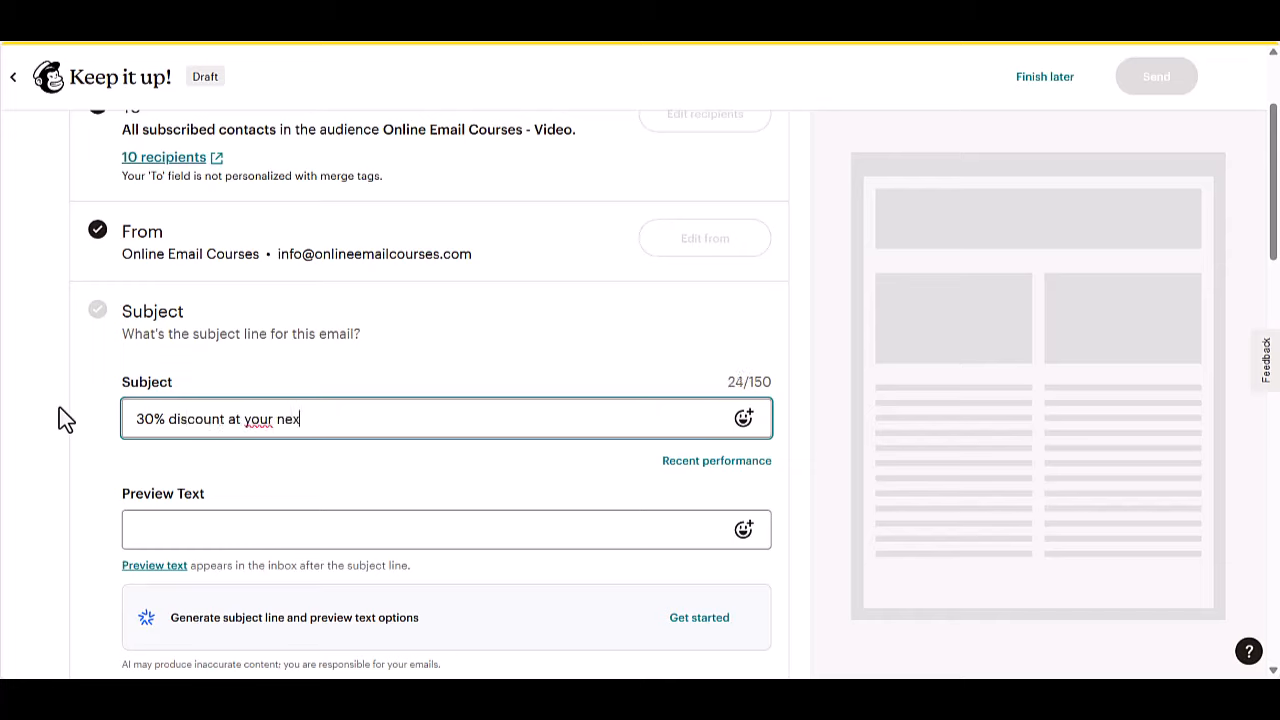
{"action": "type", "text": "t order"}
Enter "Just 1 day left!" as the preview text and save the subject section.
{"action": "left_click", "coordinate": [186, 525]}
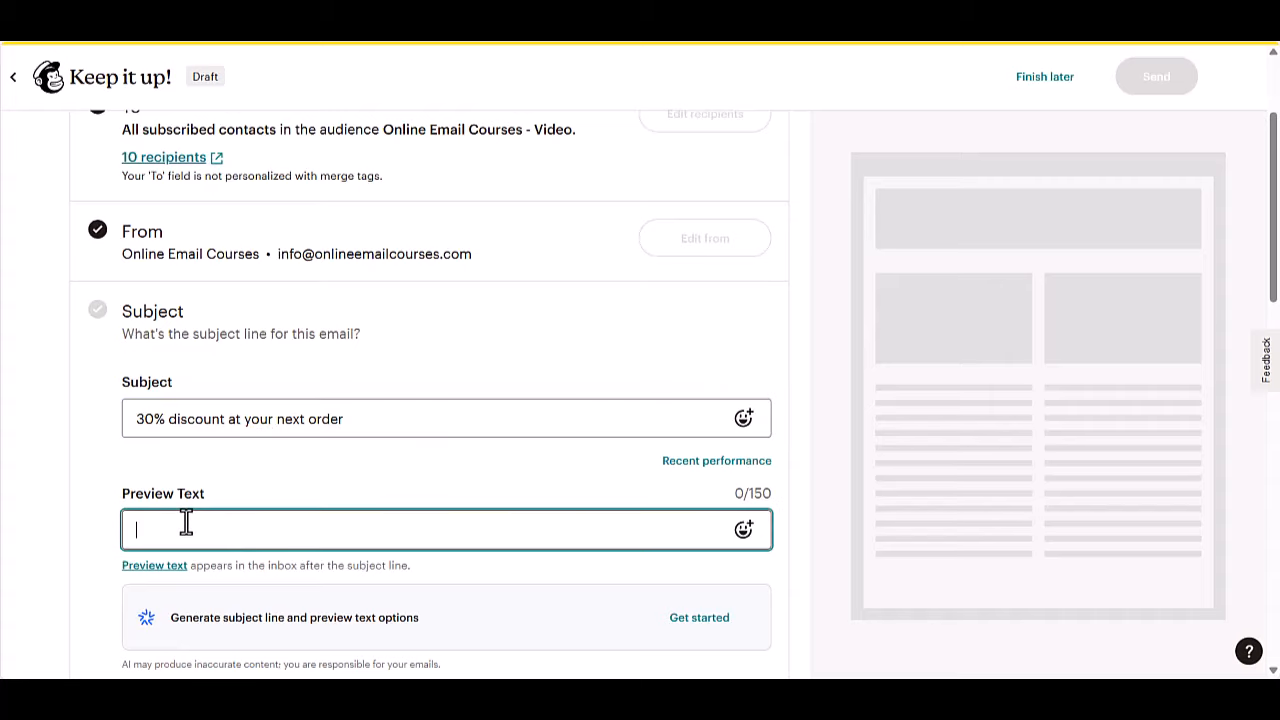
{"action": "type", "text": "Just 1 day left!"}
{"action": "scroll", "coordinate": [311, 470], "scroll_direction": "down", "scroll_amount": 1}
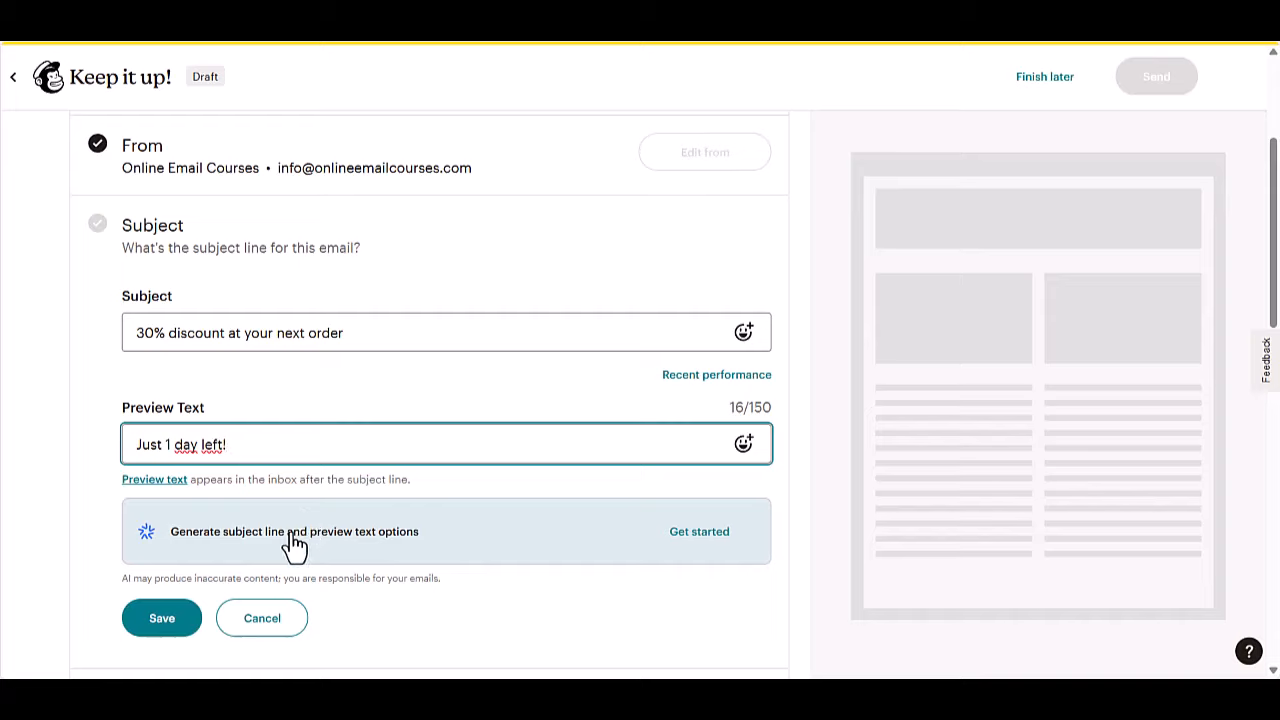
{"action": "left_click", "coordinate": [162, 624]}
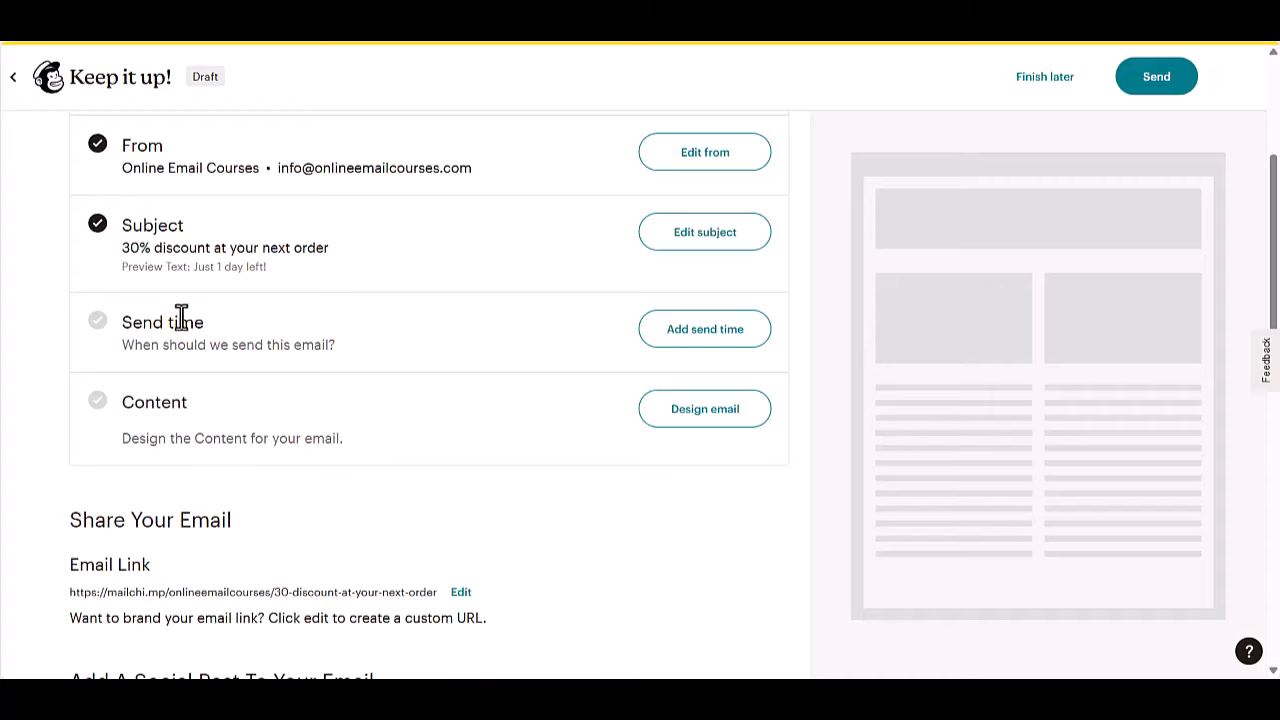
Choose to schedule the email's send time and set the delivery date to 2024-06-05.
{"action": "left_click_drag", "start_coordinate": [124, 326], "coordinate": [177, 328]}
{"action": "left_click", "coordinate": [309, 322]}
{"action": "left_click", "coordinate": [672, 332]}
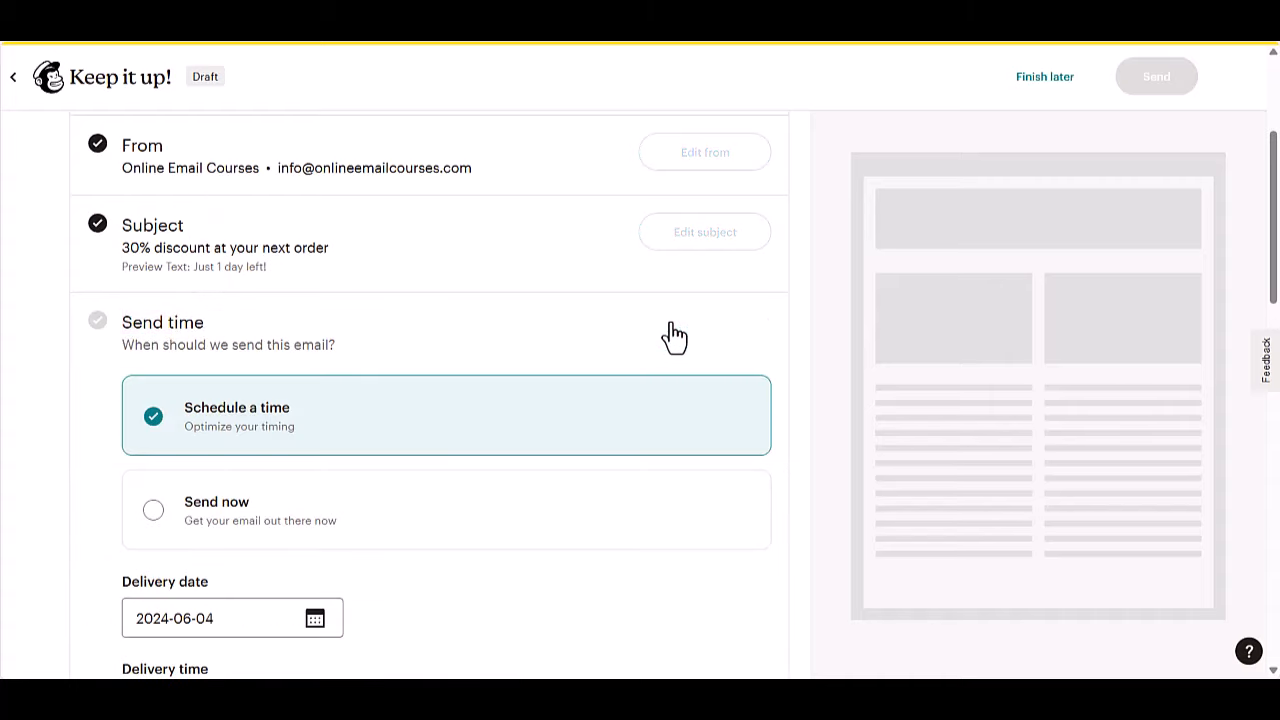
{"action": "left_click", "coordinate": [316, 549]}
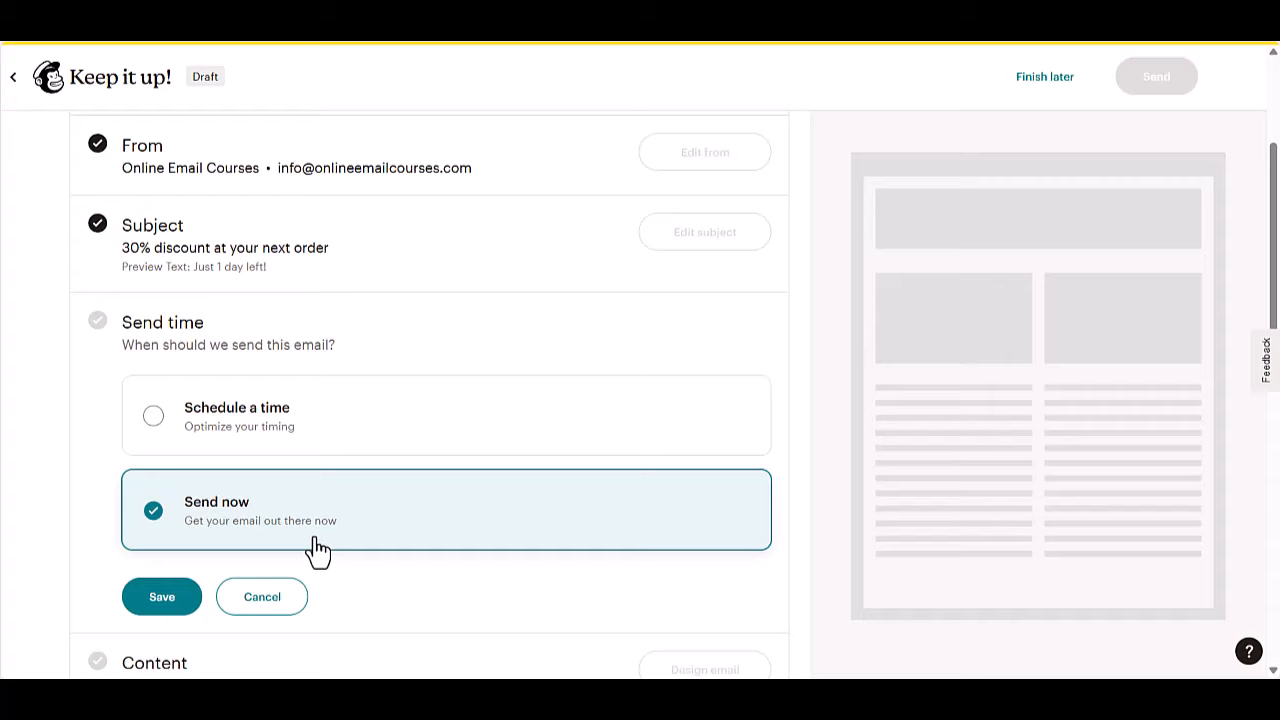
{"action": "left_click", "coordinate": [266, 417]}
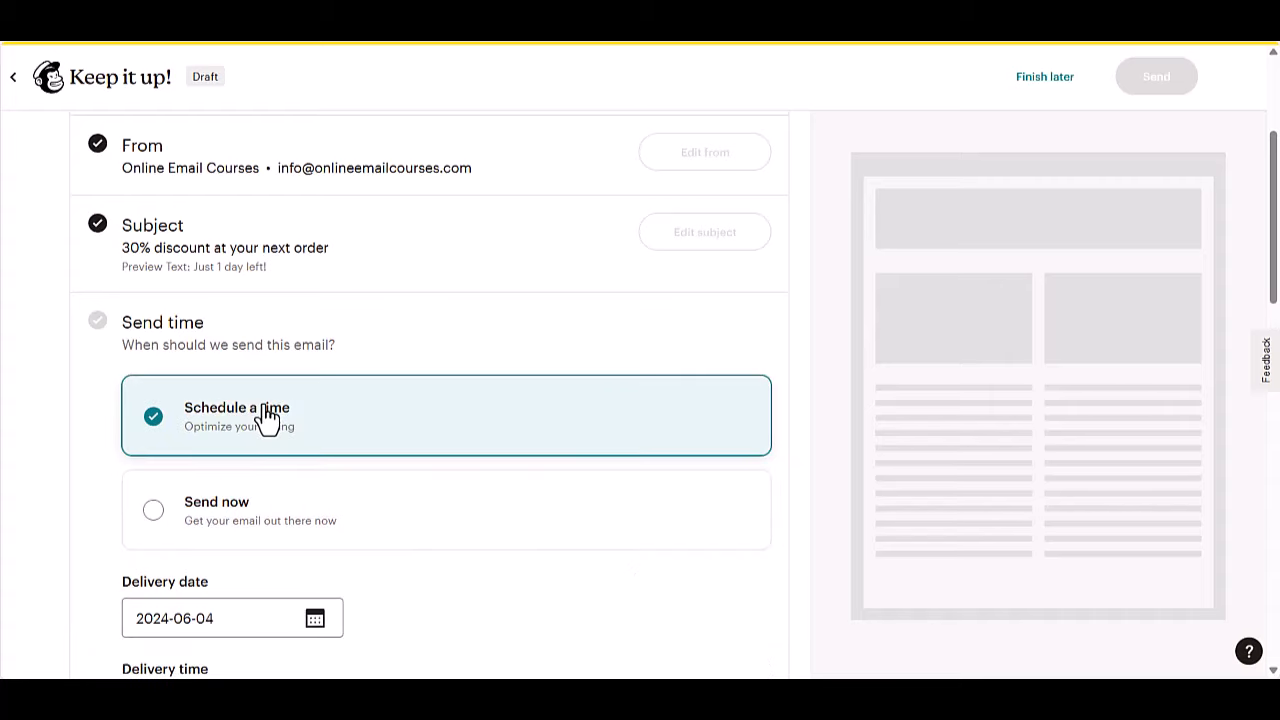
{"action": "scroll", "coordinate": [334, 480], "scroll_direction": "down", "scroll_amount": 1}
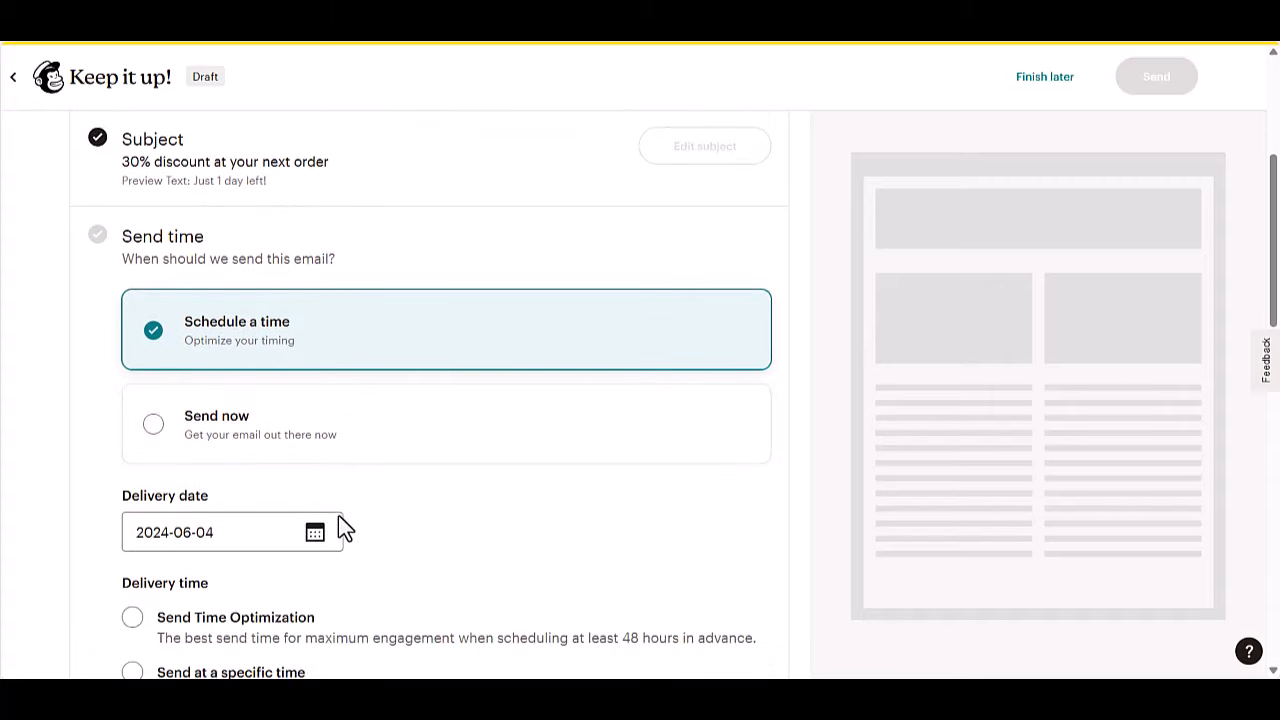
{"action": "scroll", "coordinate": [338, 515], "scroll_direction": "down", "scroll_amount": 2}
{"action": "left_click", "coordinate": [314, 362]}
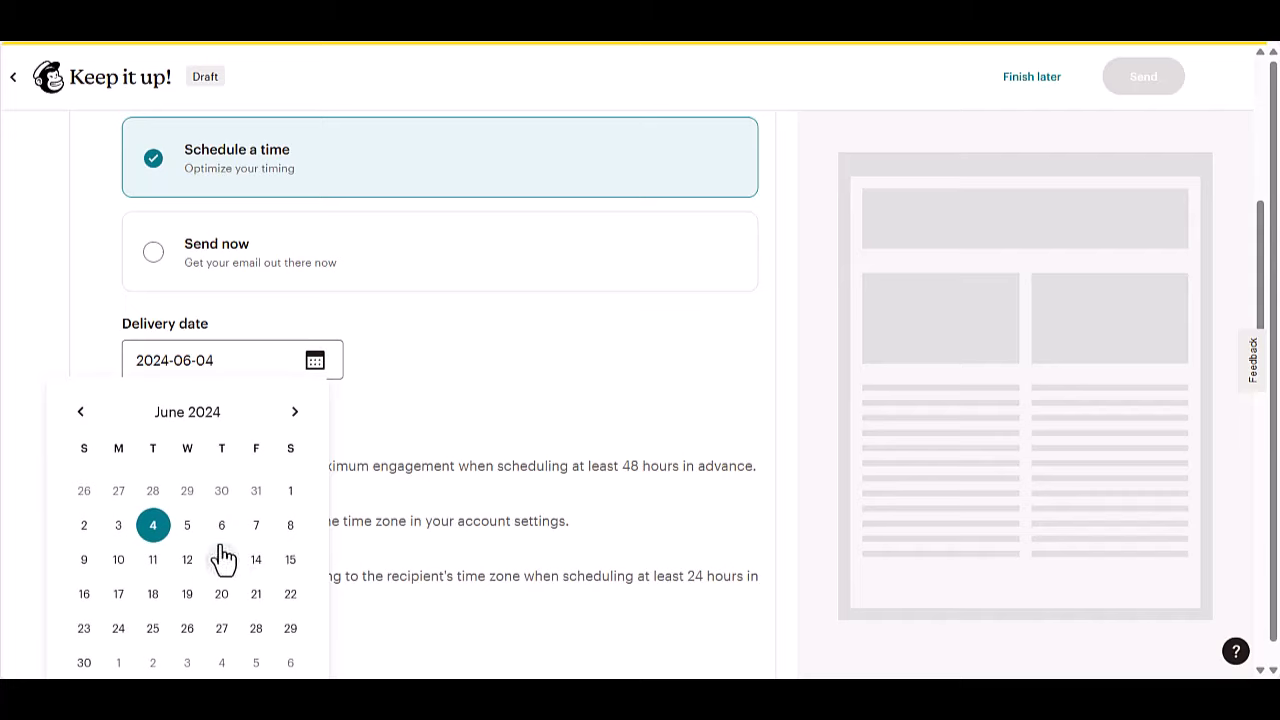
{"action": "left_click", "coordinate": [186, 526]}
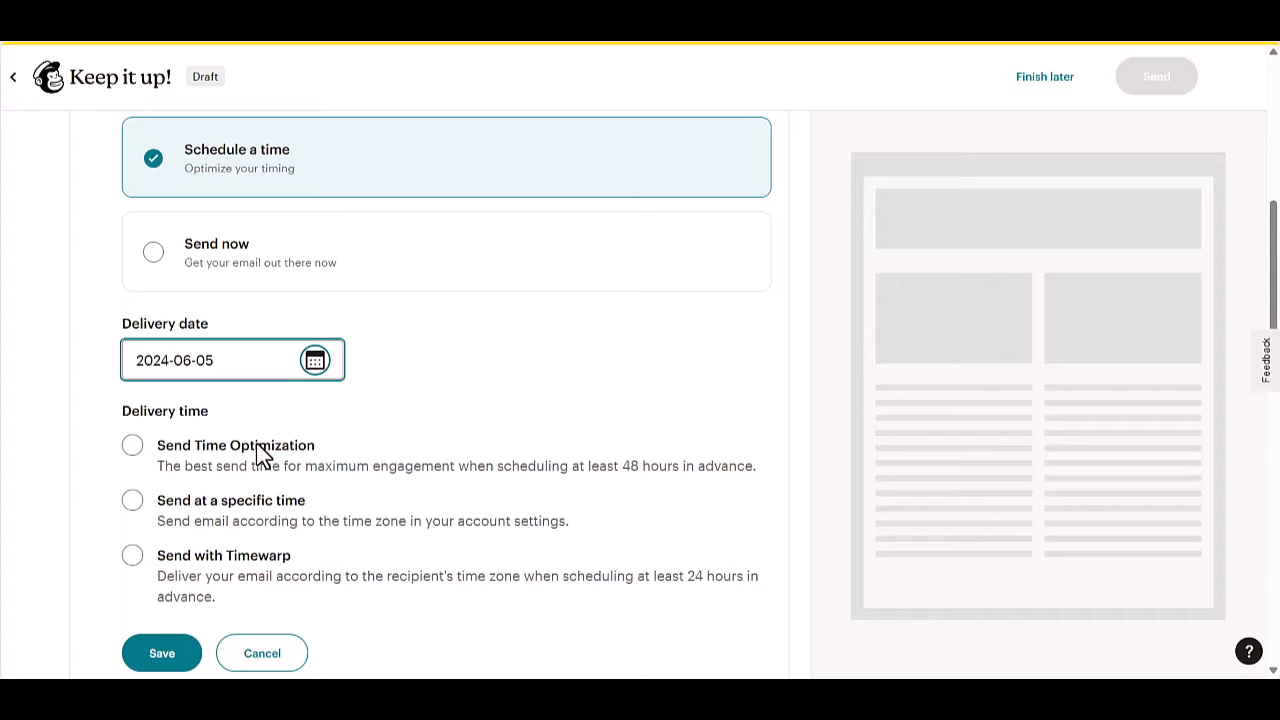
Set delivery to a specific time of 8 pm and save the send time.
{"action": "left_click", "coordinate": [227, 503]}
{"action": "left_click", "coordinate": [241, 567]}
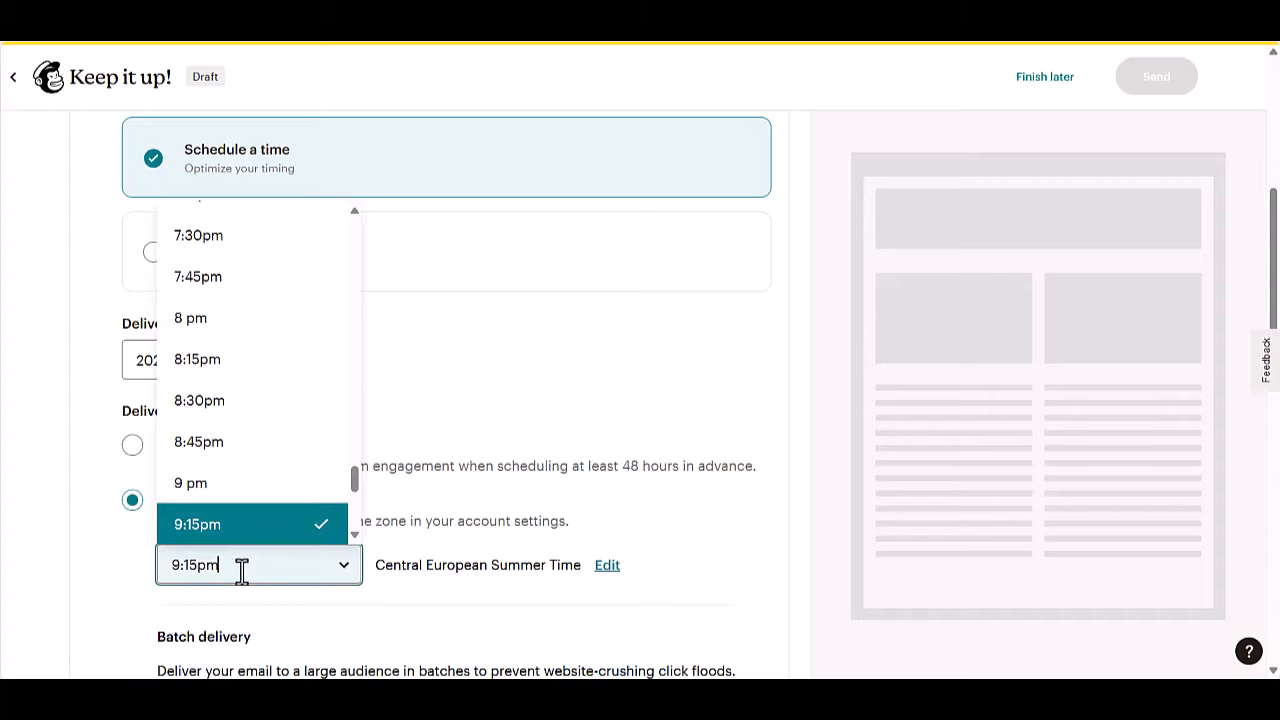
{"action": "scroll", "coordinate": [240, 445], "scroll_direction": "up", "scroll_amount": 1}
{"action": "left_click", "coordinate": [209, 412]}
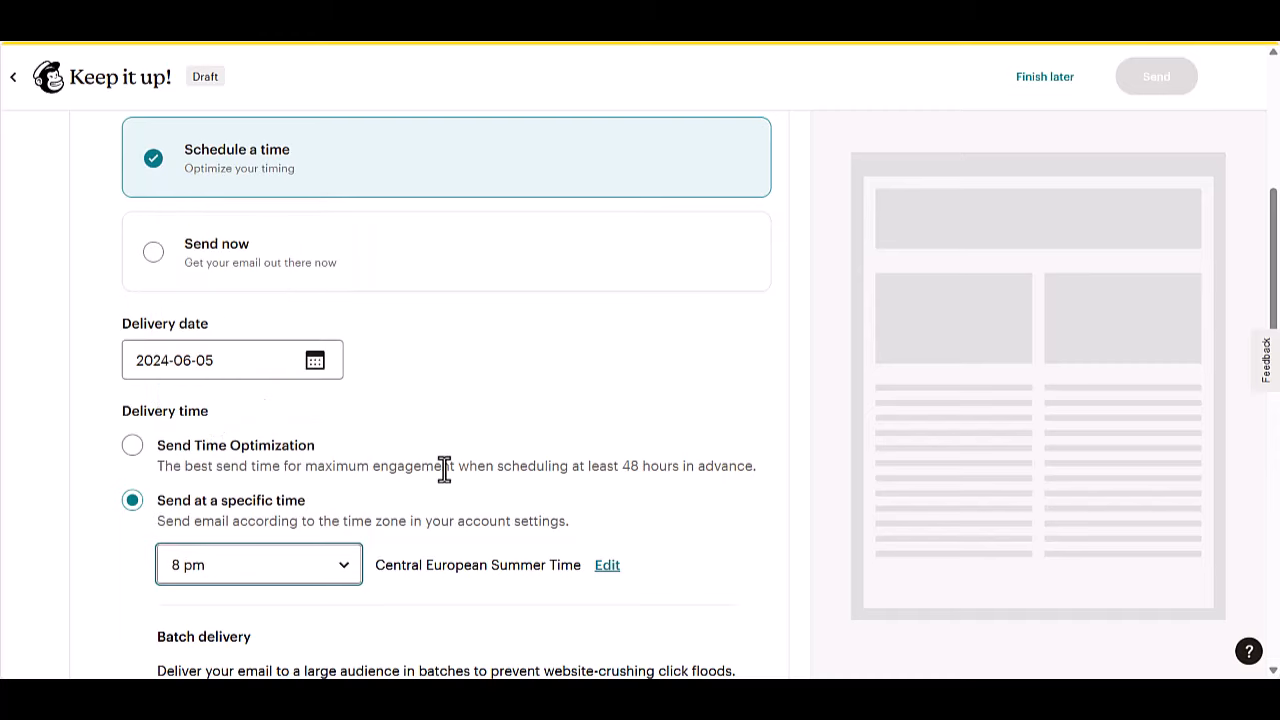
{"action": "left_click", "coordinate": [112, 520]}
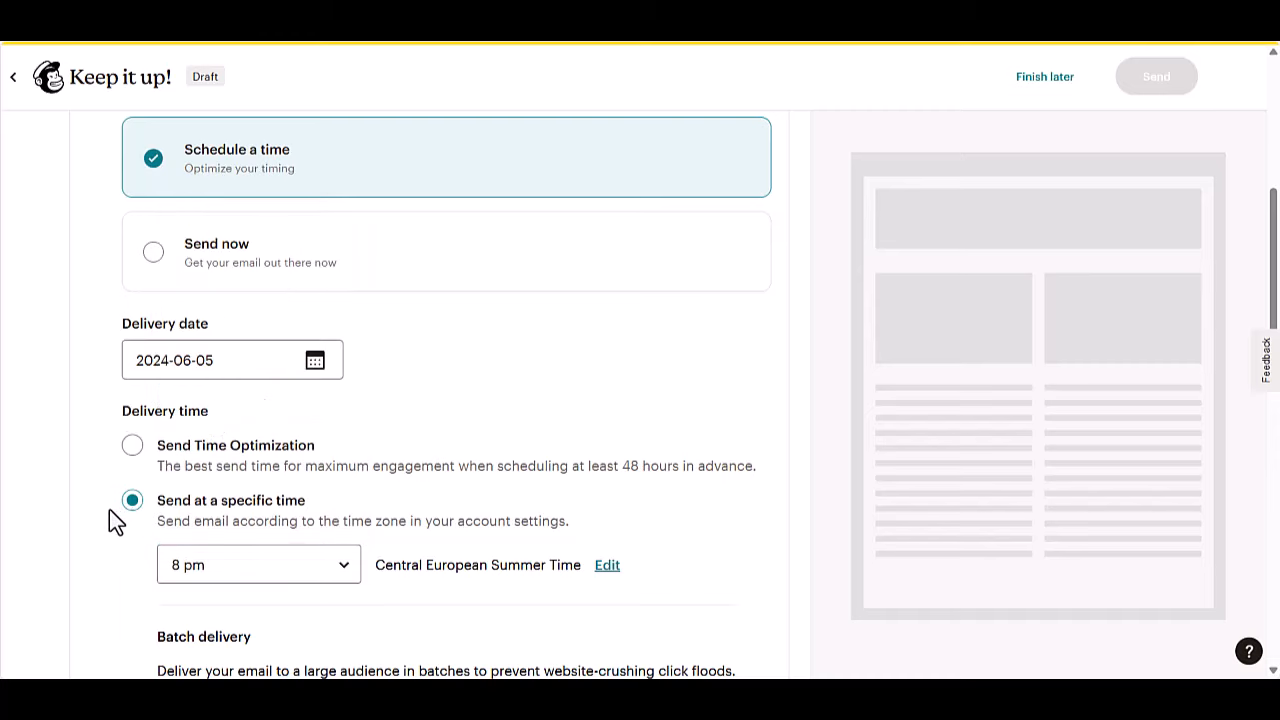
{"action": "scroll", "coordinate": [143, 509], "scroll_direction": "down", "scroll_amount": 5}
{"action": "left_click", "coordinate": [162, 458]}
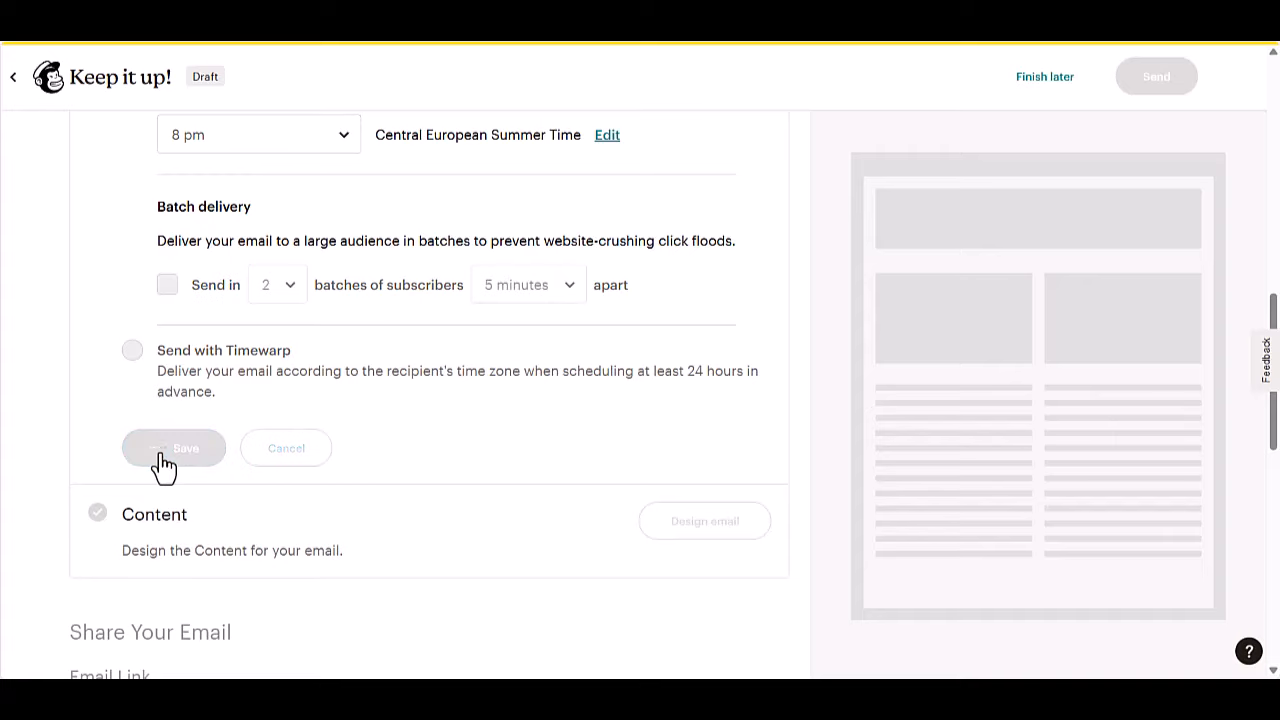
Start designing the email's content by applying the Start from scratch template.
{"action": "scroll", "coordinate": [351, 391], "scroll_direction": "up", "scroll_amount": 3}
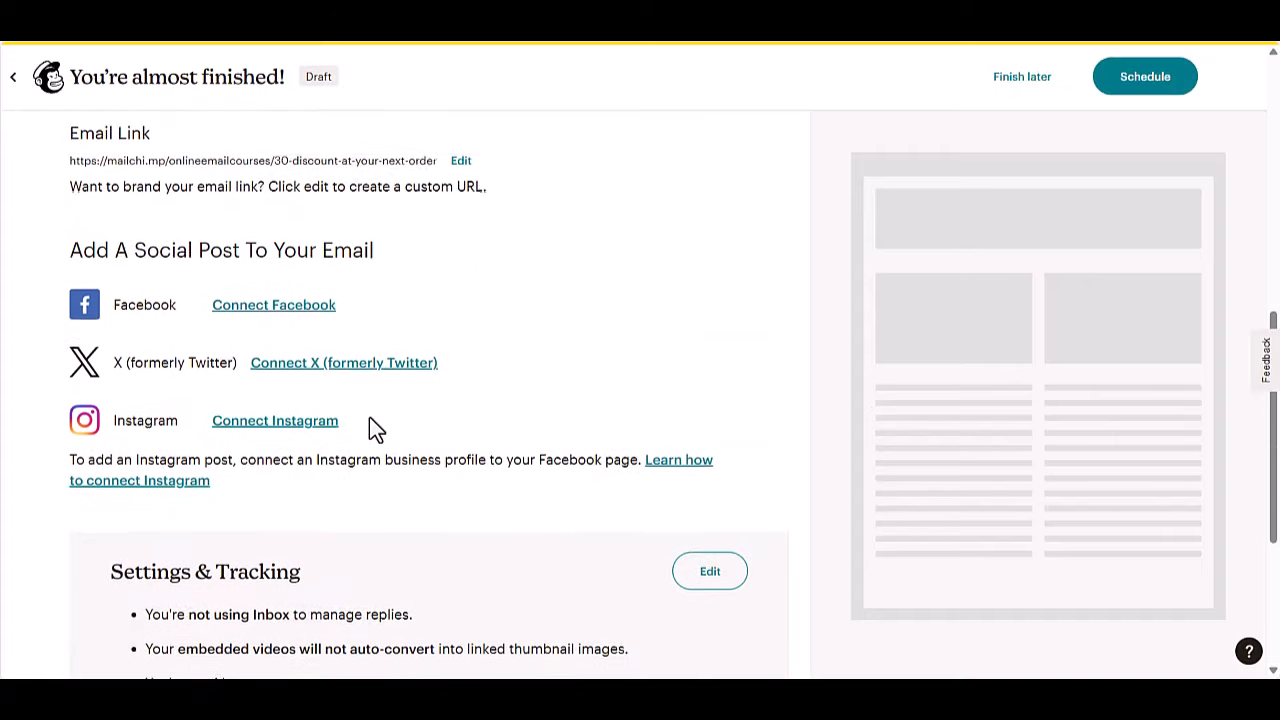
{"action": "scroll", "coordinate": [394, 390], "scroll_direction": "up", "scroll_amount": 6}
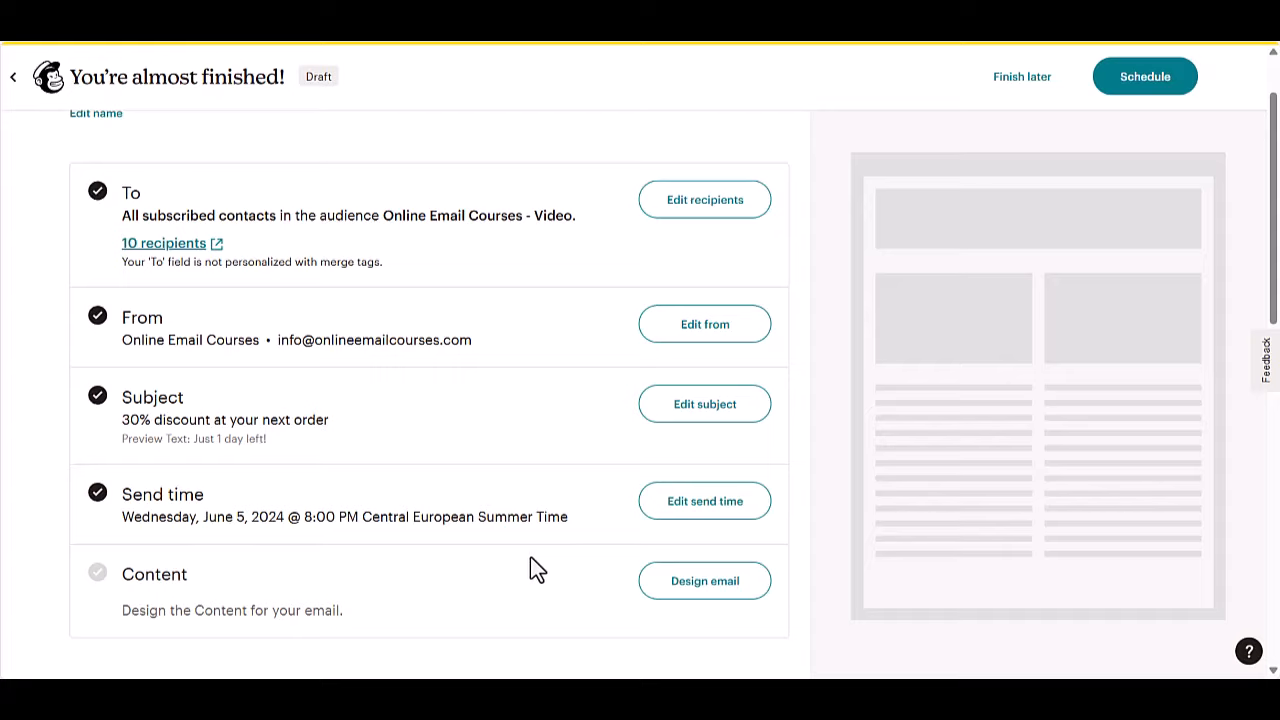
{"action": "left_click", "coordinate": [679, 590]}
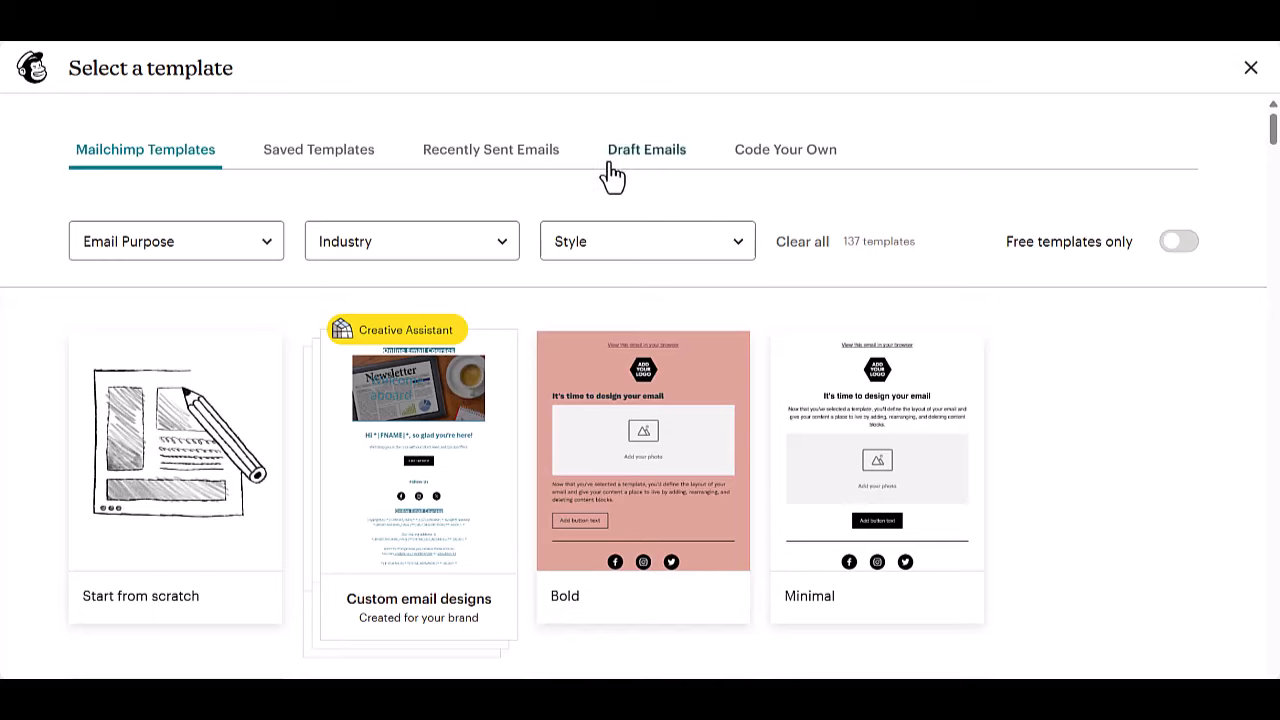
{"action": "mouse_move", "coordinate": [334, 420]}
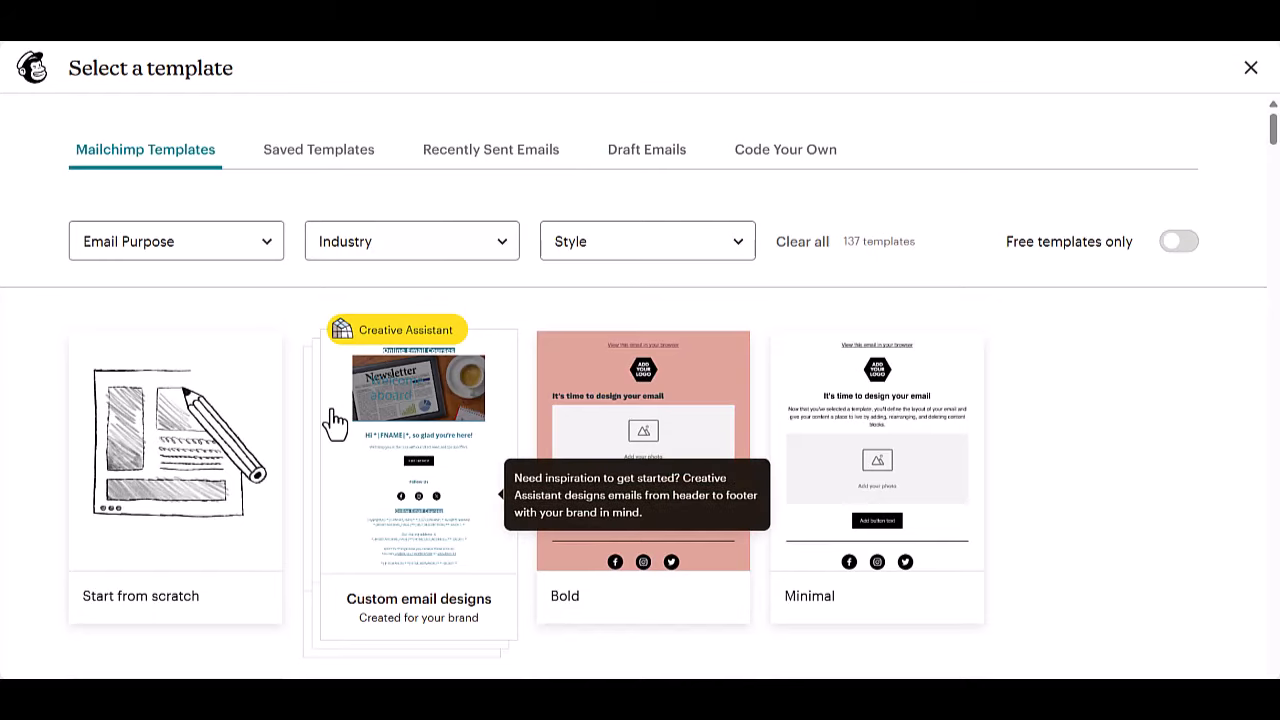
{"action": "mouse_move", "coordinate": [229, 443]}
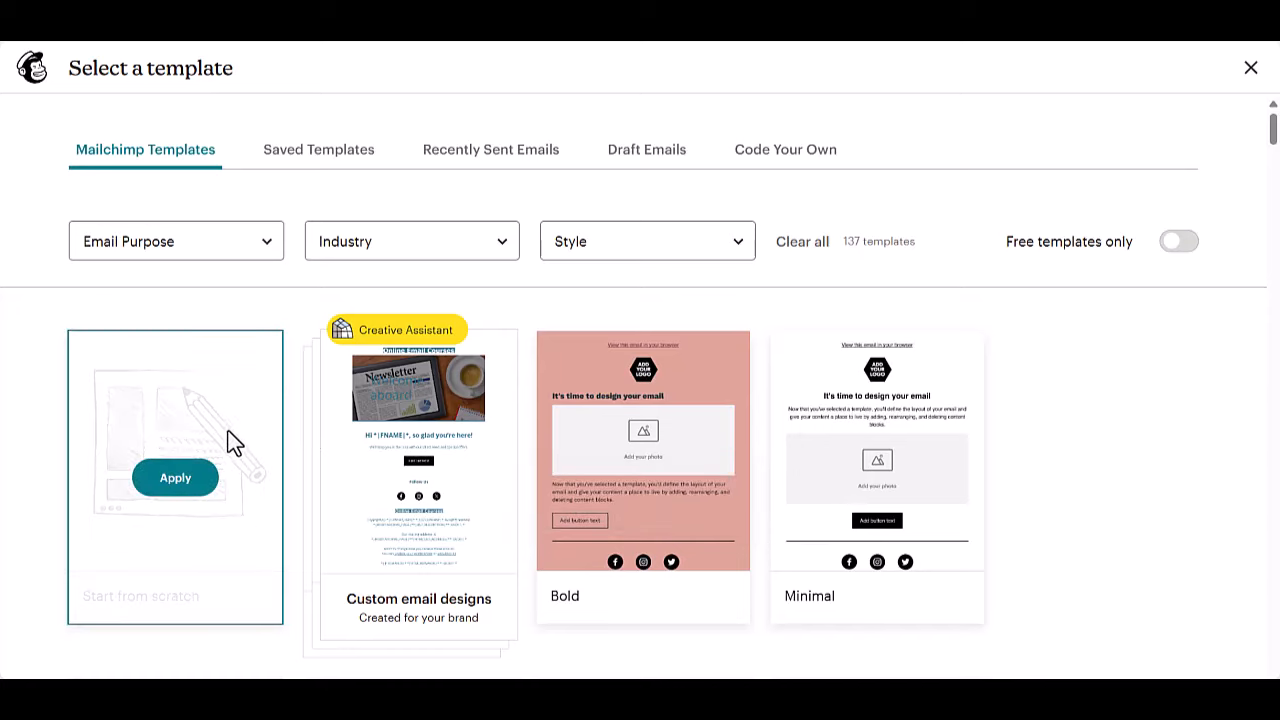
{"action": "left_click", "coordinate": [176, 479]}
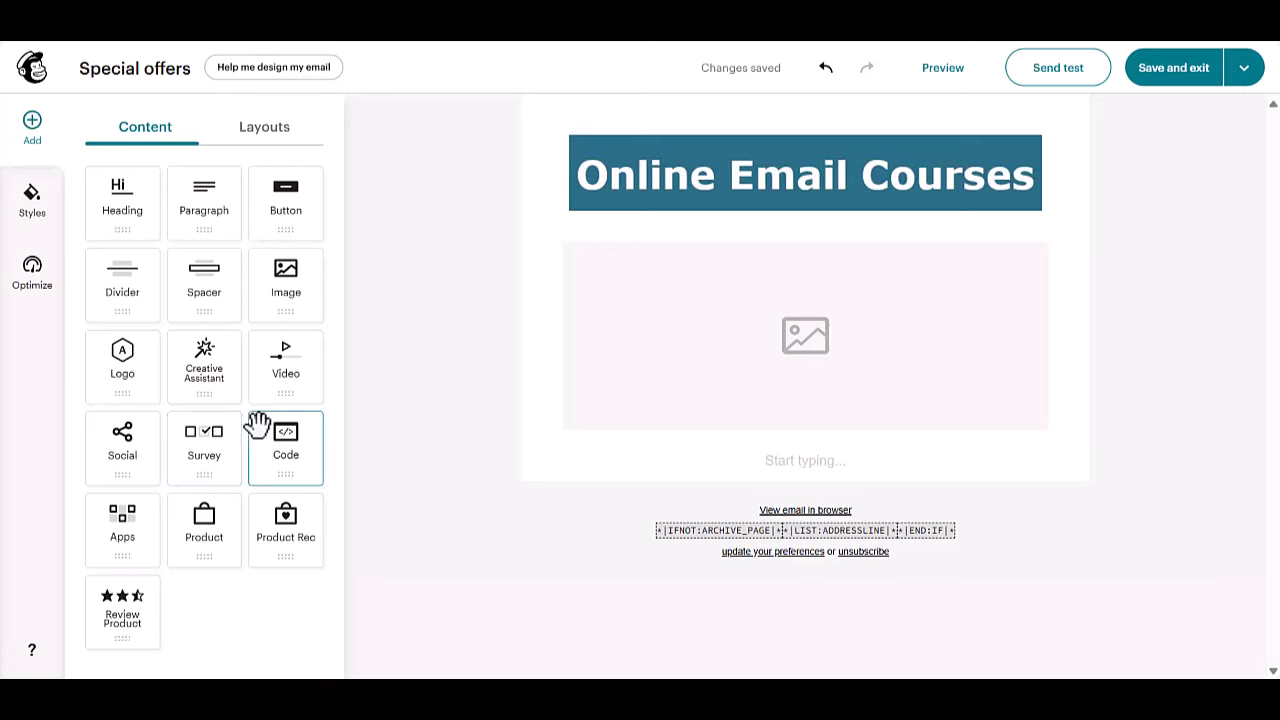
{"action": "left_click", "coordinate": [789, 192]}
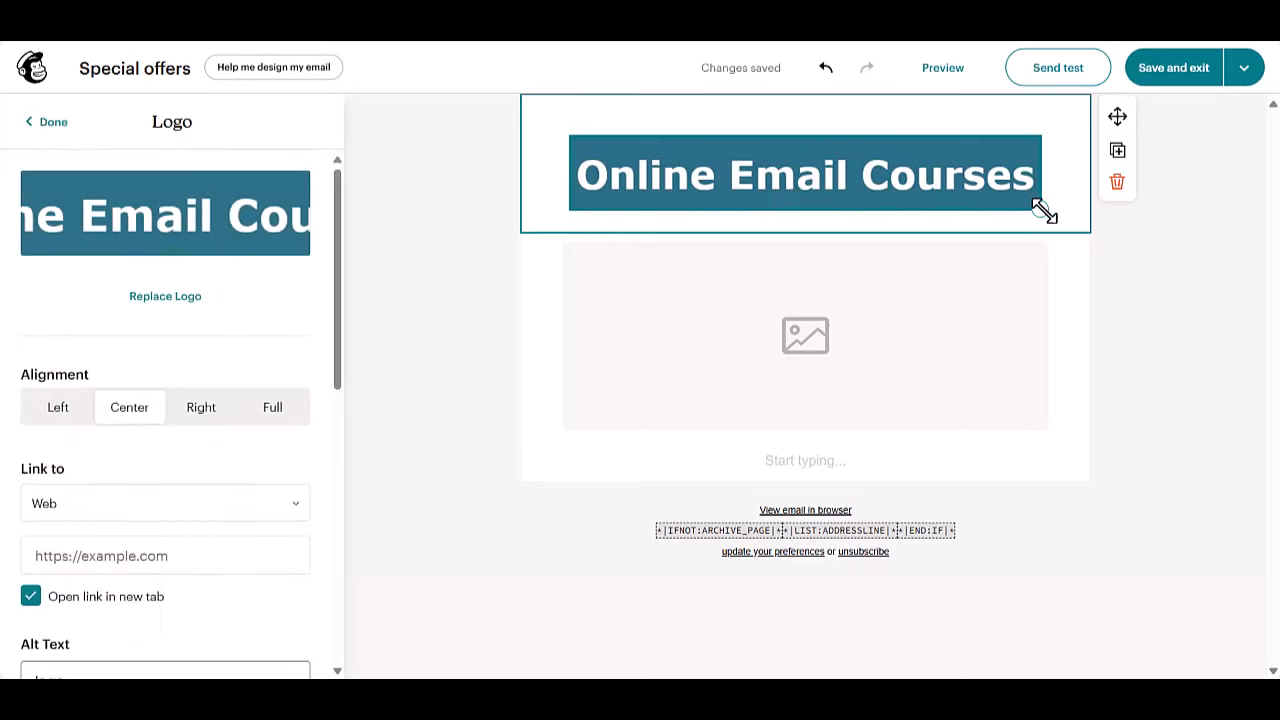
{"action": "left_click_drag", "start_coordinate": [1043, 210], "coordinate": [908, 134]}
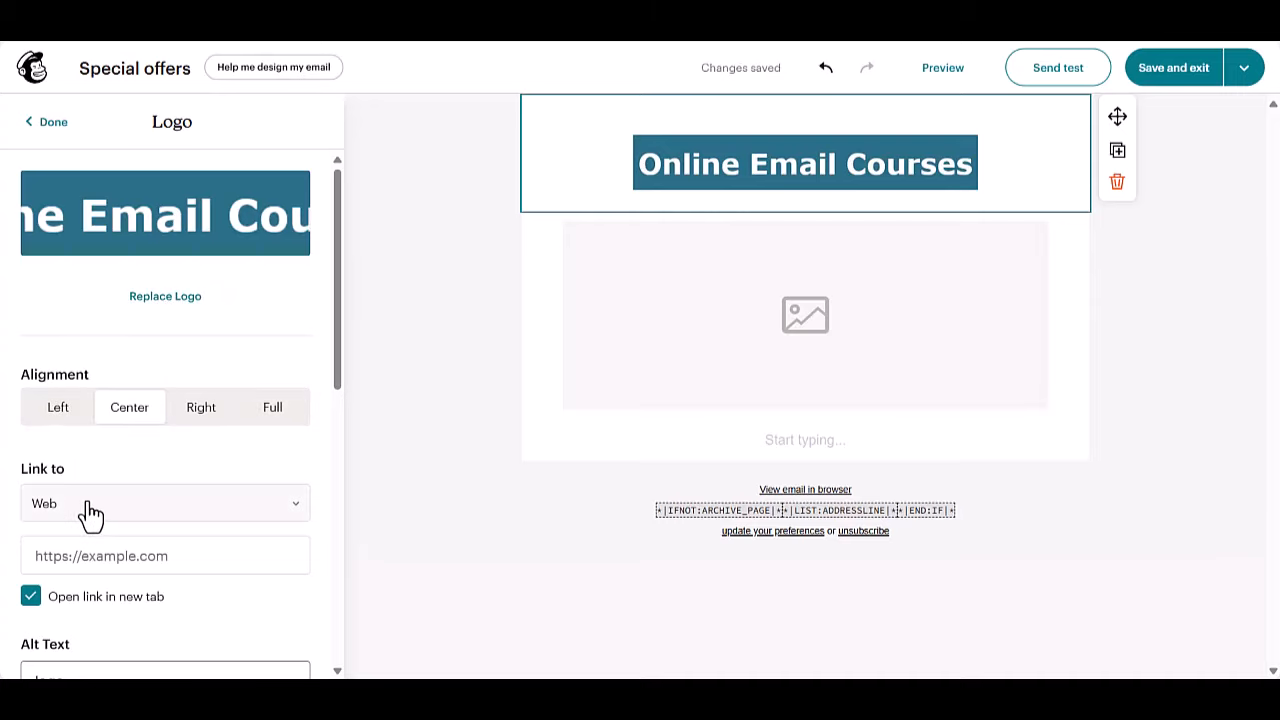
{"action": "left_click", "coordinate": [141, 548]}
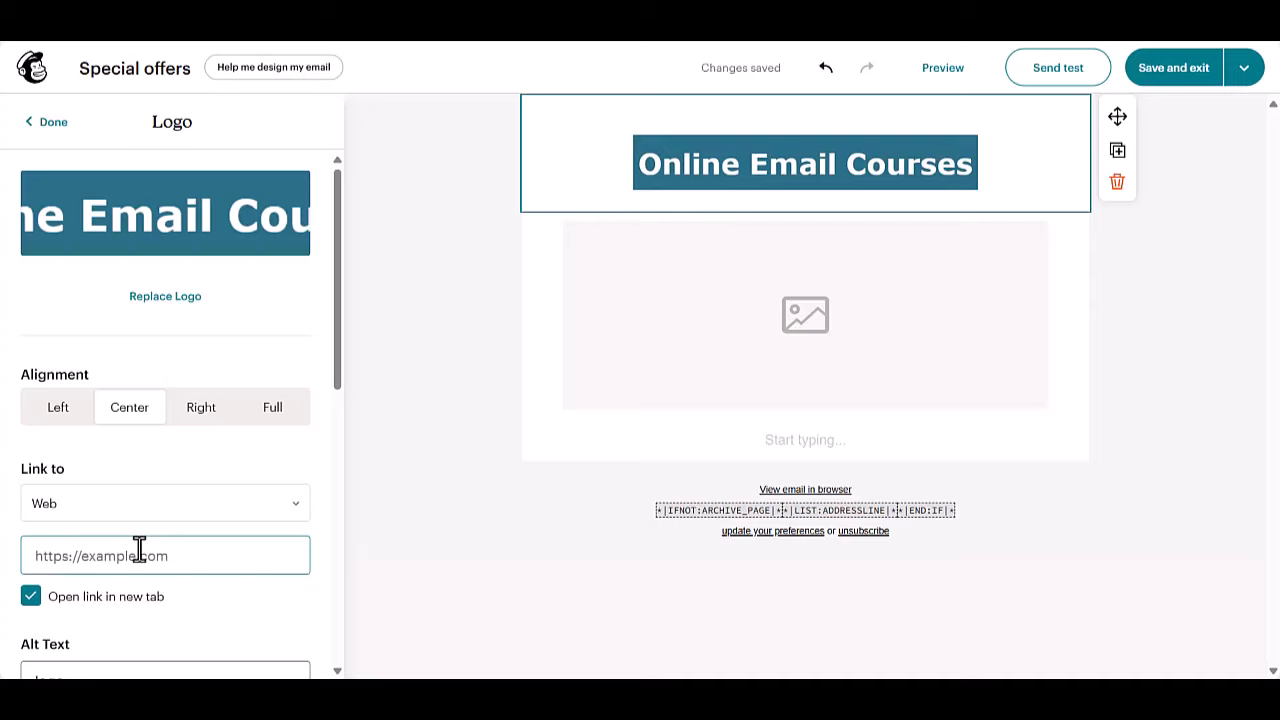
{"action": "type", "text": "www"}
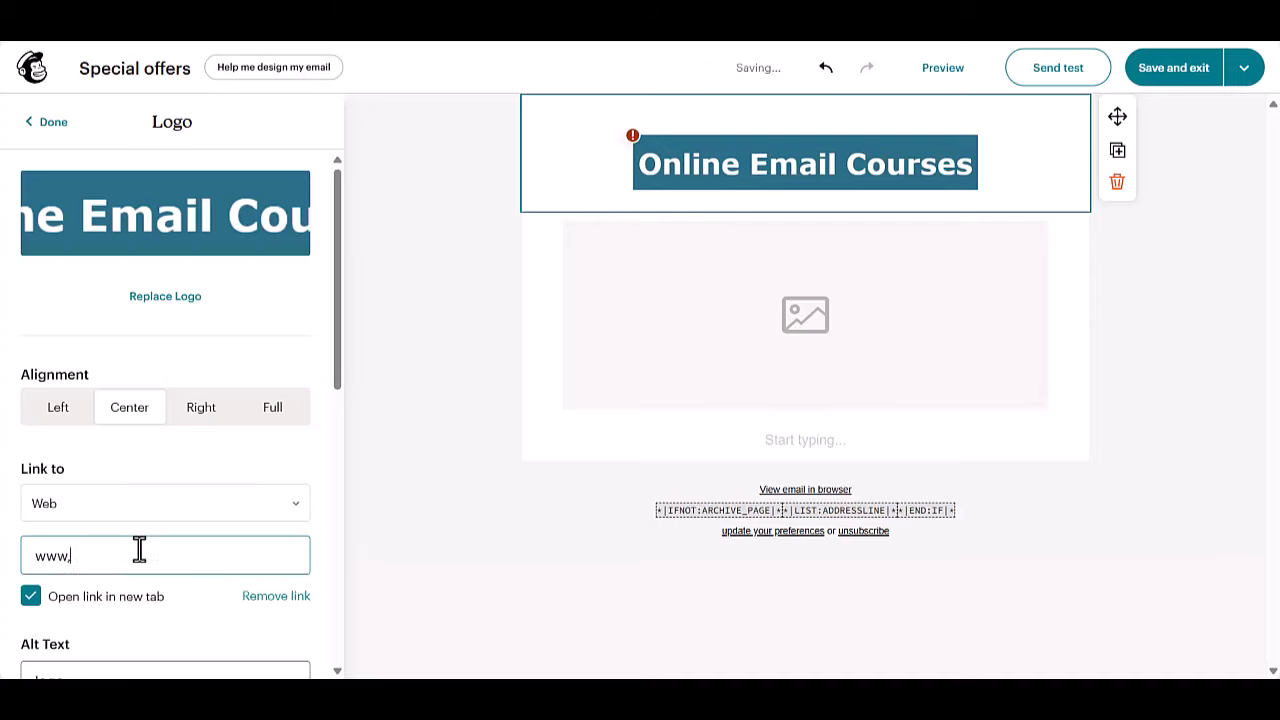
{"action": "type", "text": ".online"}
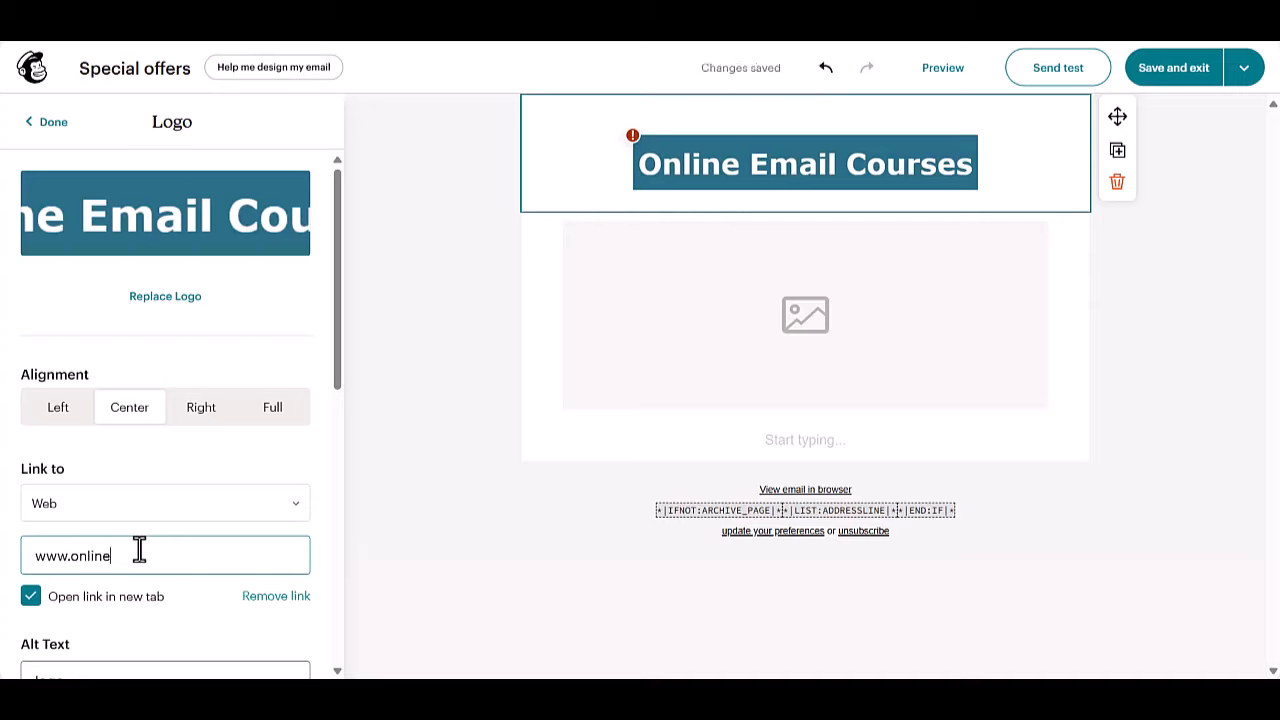
{"action": "type", "text": "emailcourses.com"}
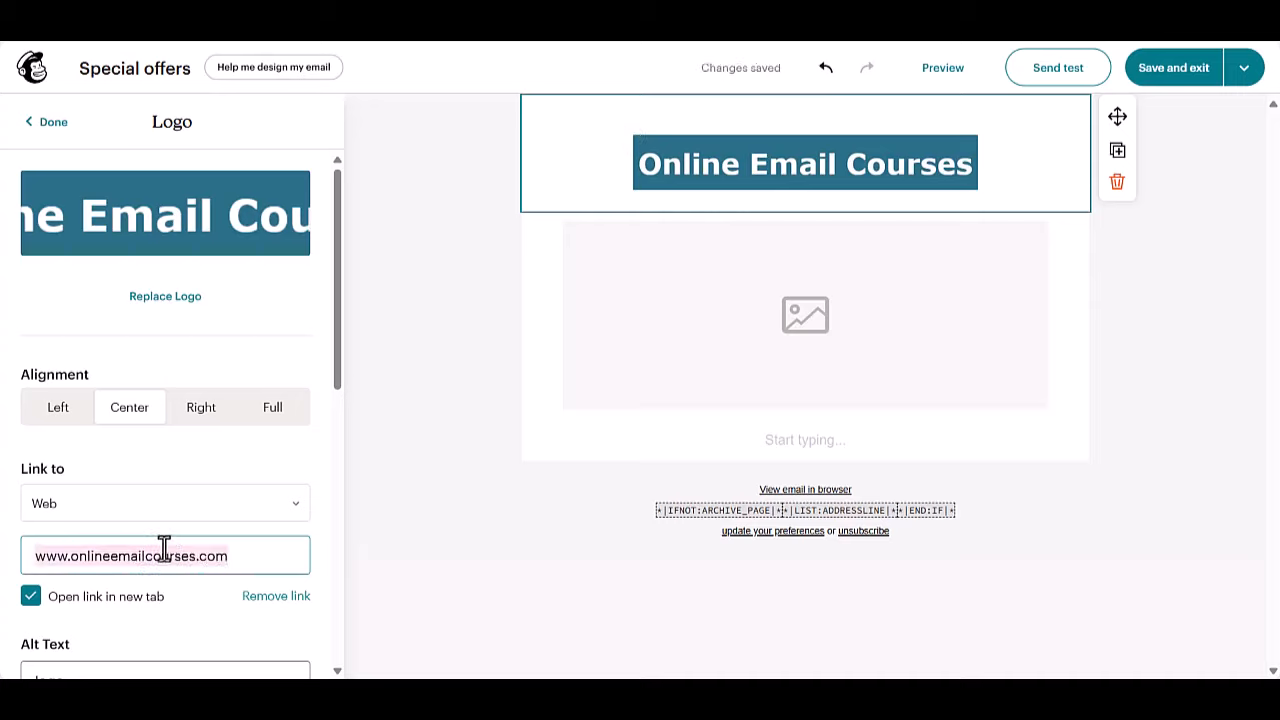
Replace the logo's alt text with "30% discount at your next order!".
{"action": "scroll", "coordinate": [191, 549], "scroll_direction": "down", "scroll_amount": 1}
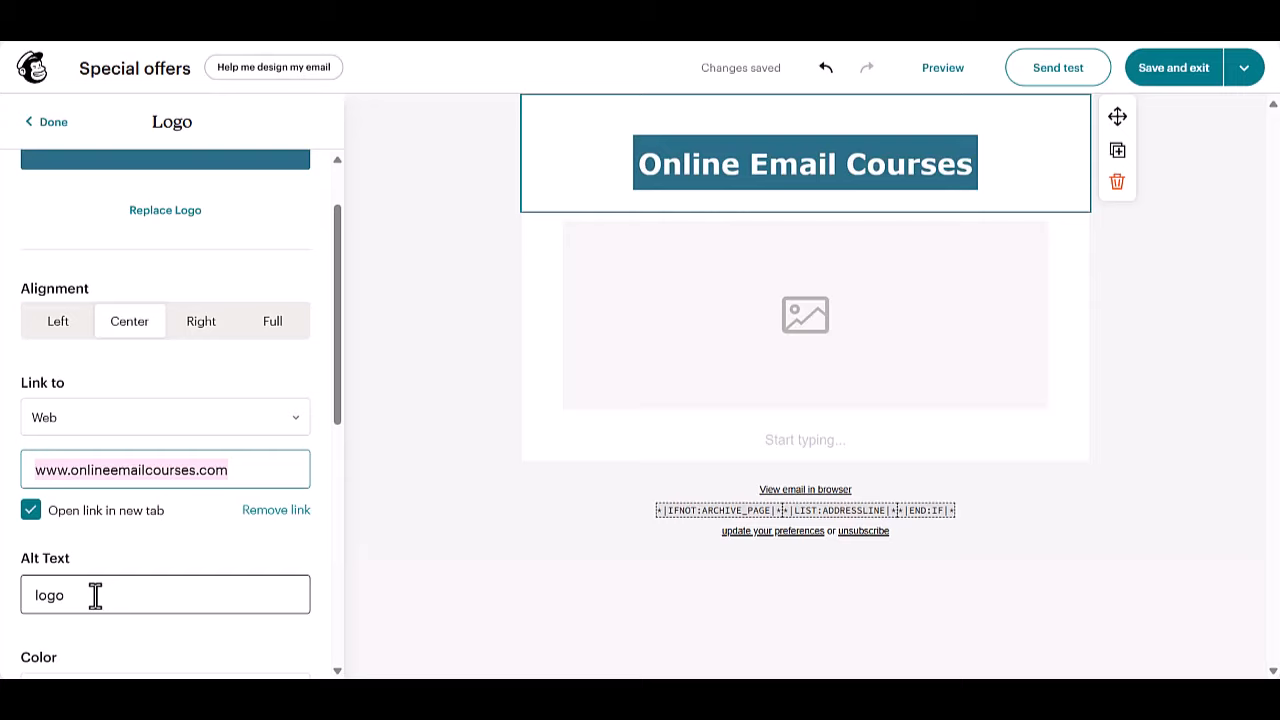
{"action": "left_click_drag", "start_coordinate": [95, 595], "coordinate": [26, 594]}
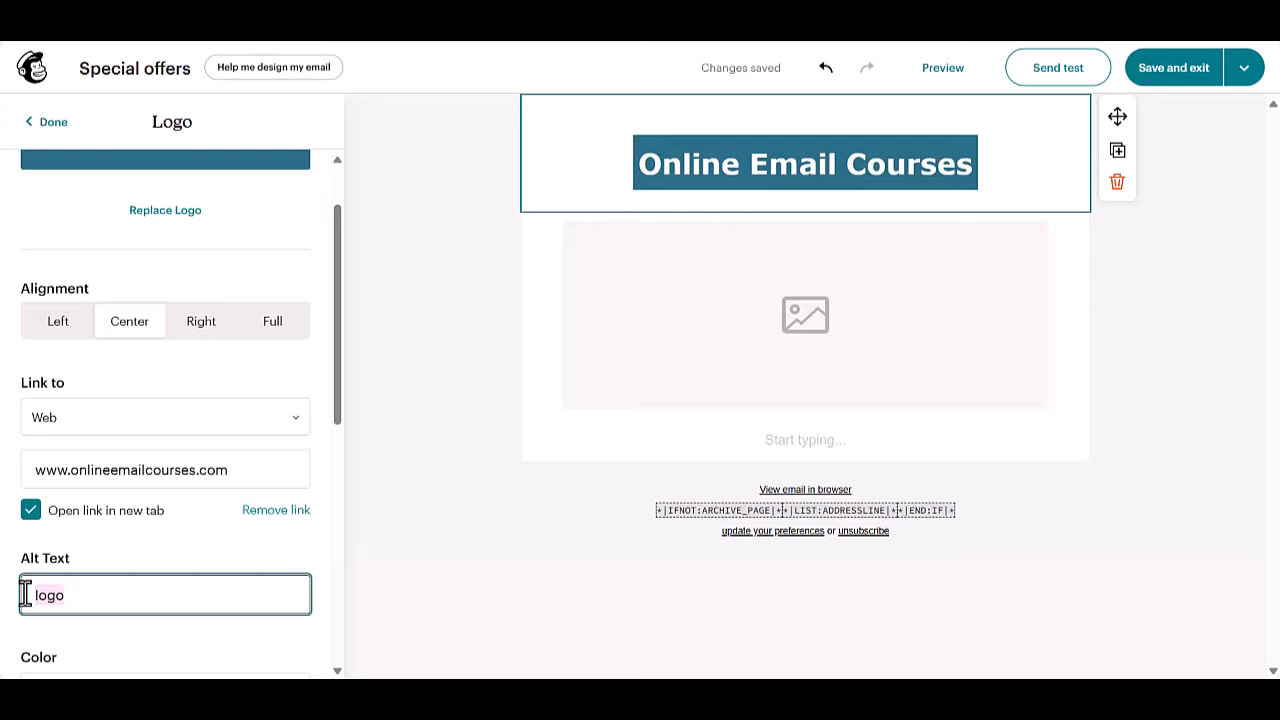
{"action": "type", "text": "#0"}
{"action": "key", "text": "BackSpace"}
{"action": "key", "text": "BackSpace"}
{"action": "type", "text": "3"}
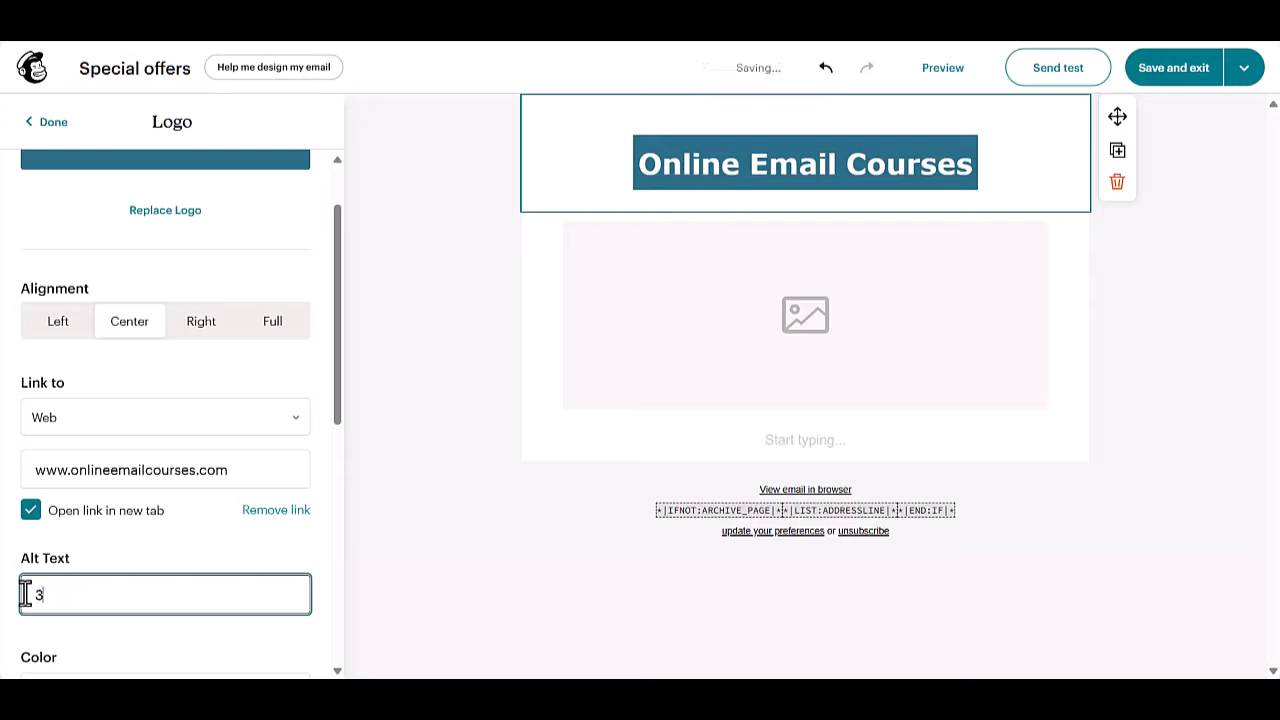
{"action": "type", "text": "0% discount at your next order"}
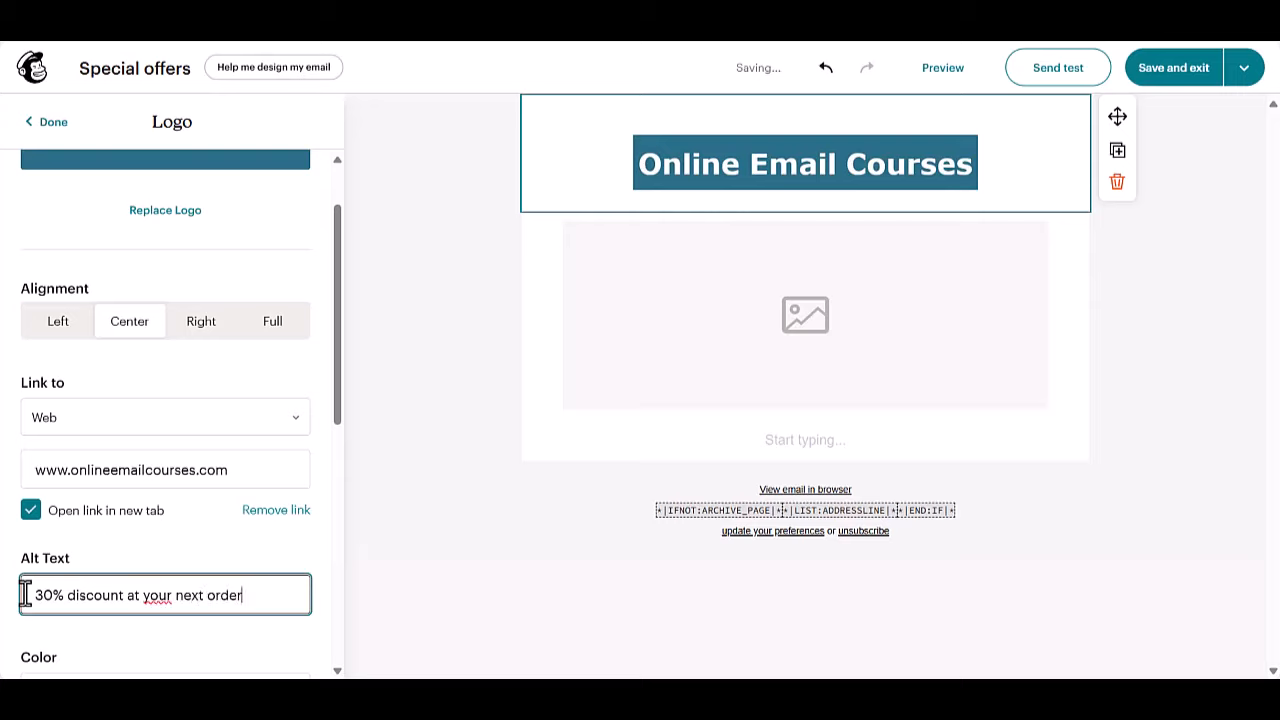
{"action": "type", "text": "!"}
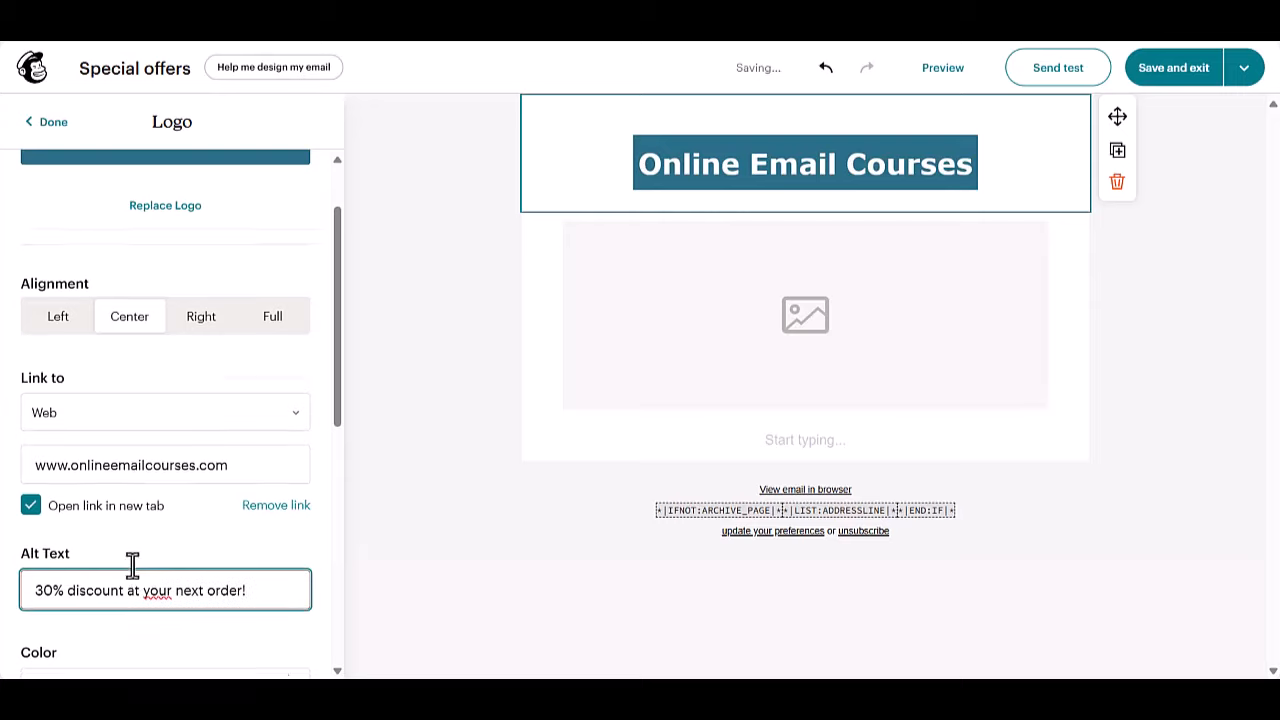
Try to set the logo's top padding to 24.
{"action": "scroll", "coordinate": [149, 563], "scroll_direction": "down", "scroll_amount": 2}
{"action": "scroll", "coordinate": [140, 383], "scroll_direction": "up", "scroll_amount": 3}
{"action": "scroll", "coordinate": [143, 352], "scroll_direction": "down", "scroll_amount": 4}
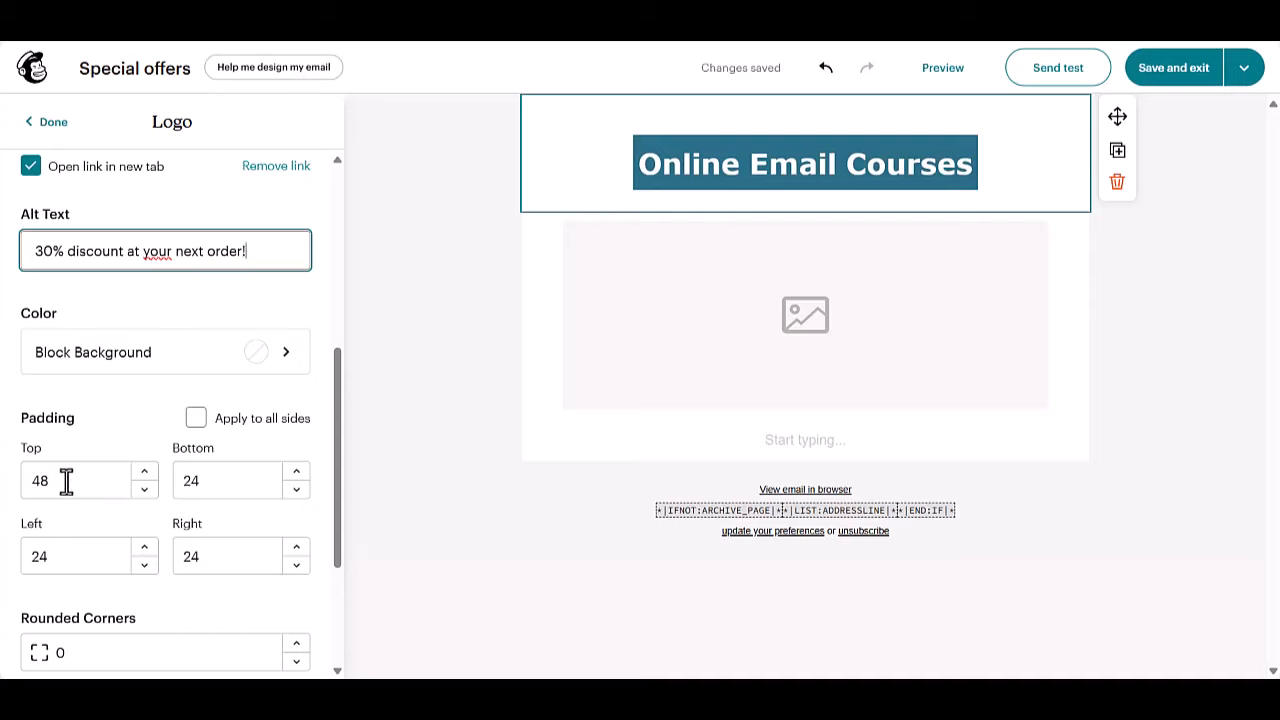
{"action": "left_click", "coordinate": [25, 413]}
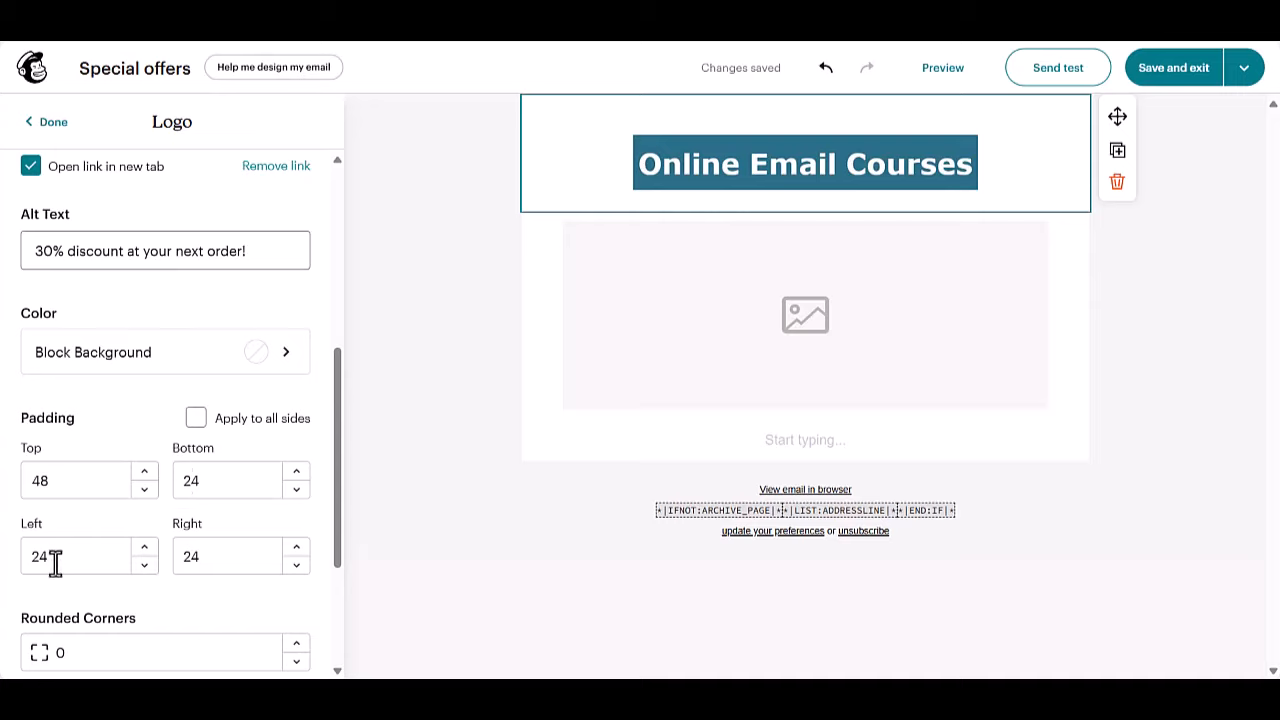
{"action": "left_click", "coordinate": [60, 483]}
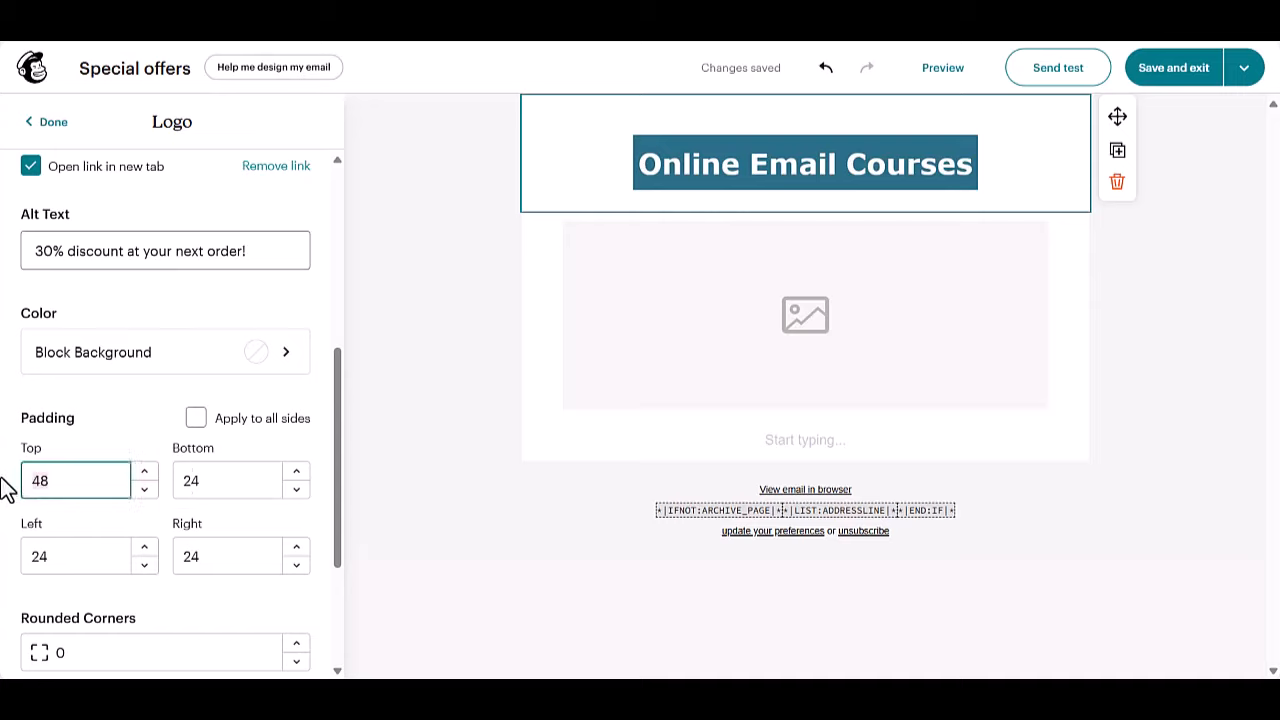
{"action": "type", "text": "24"}
{"action": "scroll", "coordinate": [337, 325], "scroll_direction": "up", "scroll_amount": 5}
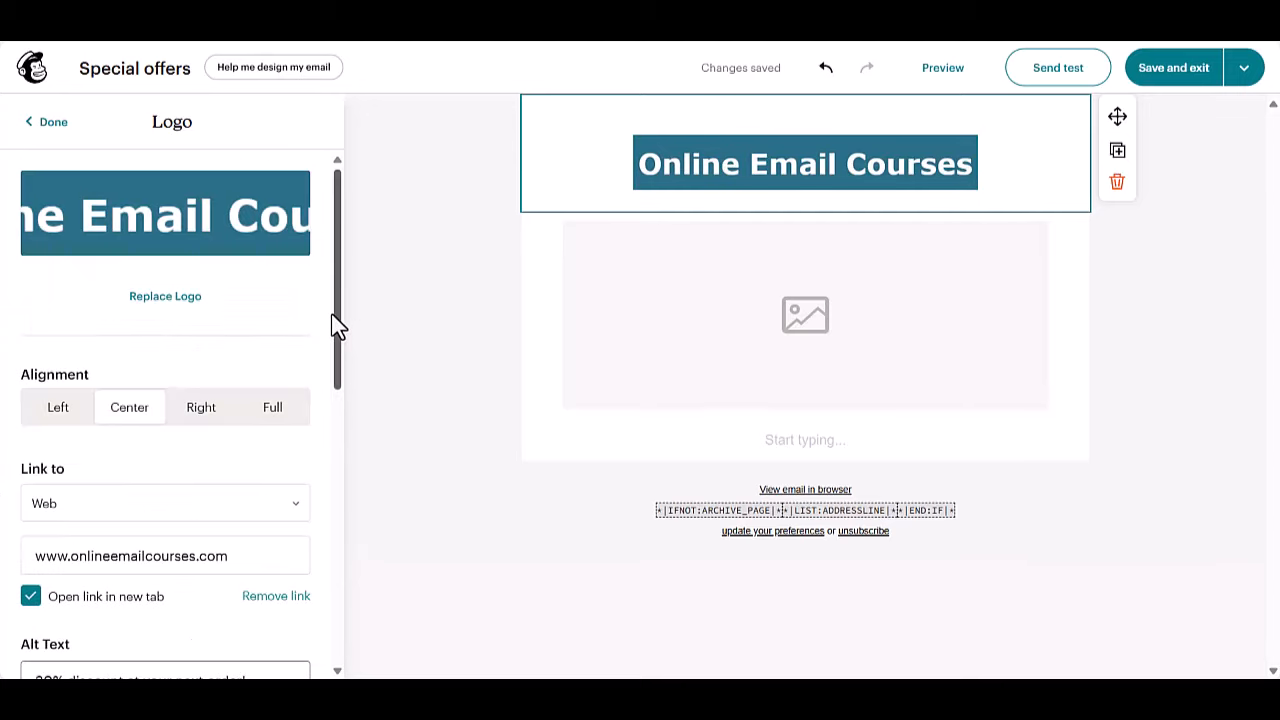
{"action": "left_click", "coordinate": [391, 457]}
Reopen the logo's settings, set its top padding to 24 and finish editing the logo.
{"action": "left_click", "coordinate": [596, 160]}
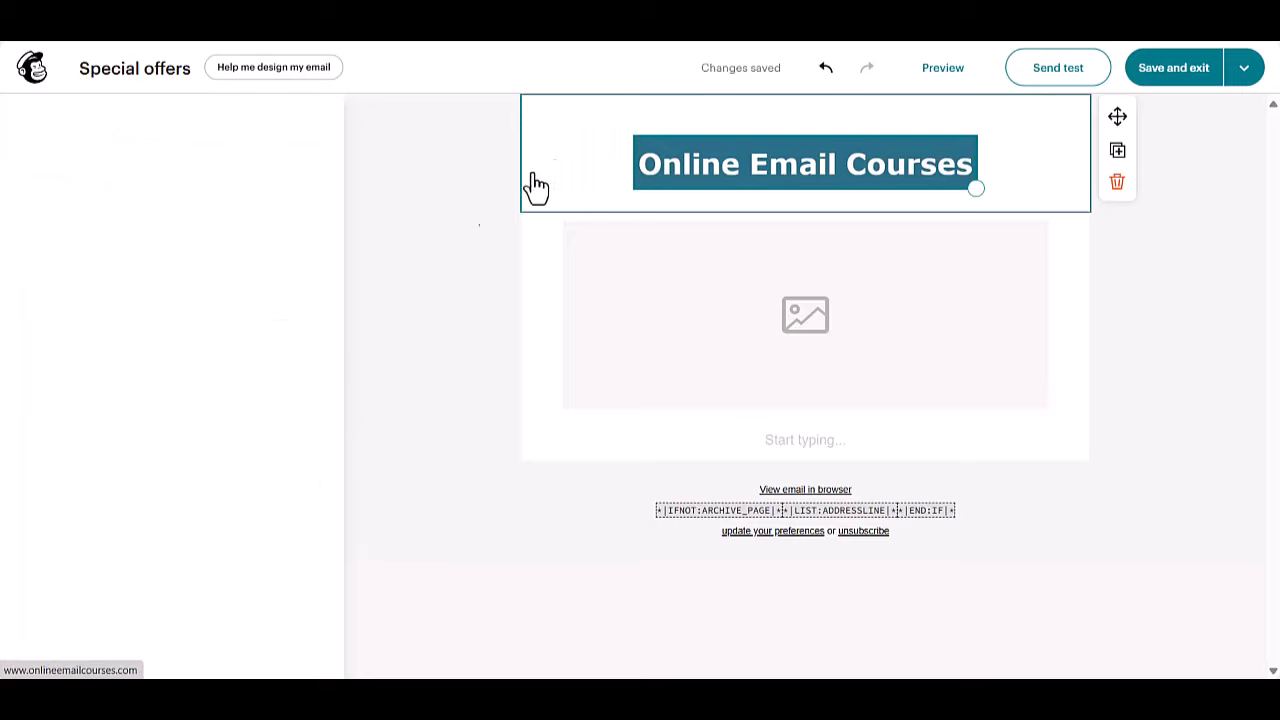
{"action": "scroll", "coordinate": [193, 410], "scroll_direction": "down", "scroll_amount": 5}
{"action": "scroll", "coordinate": [193, 410], "scroll_direction": "down", "scroll_amount": 4}
{"action": "double_click", "coordinate": [26, 394]}
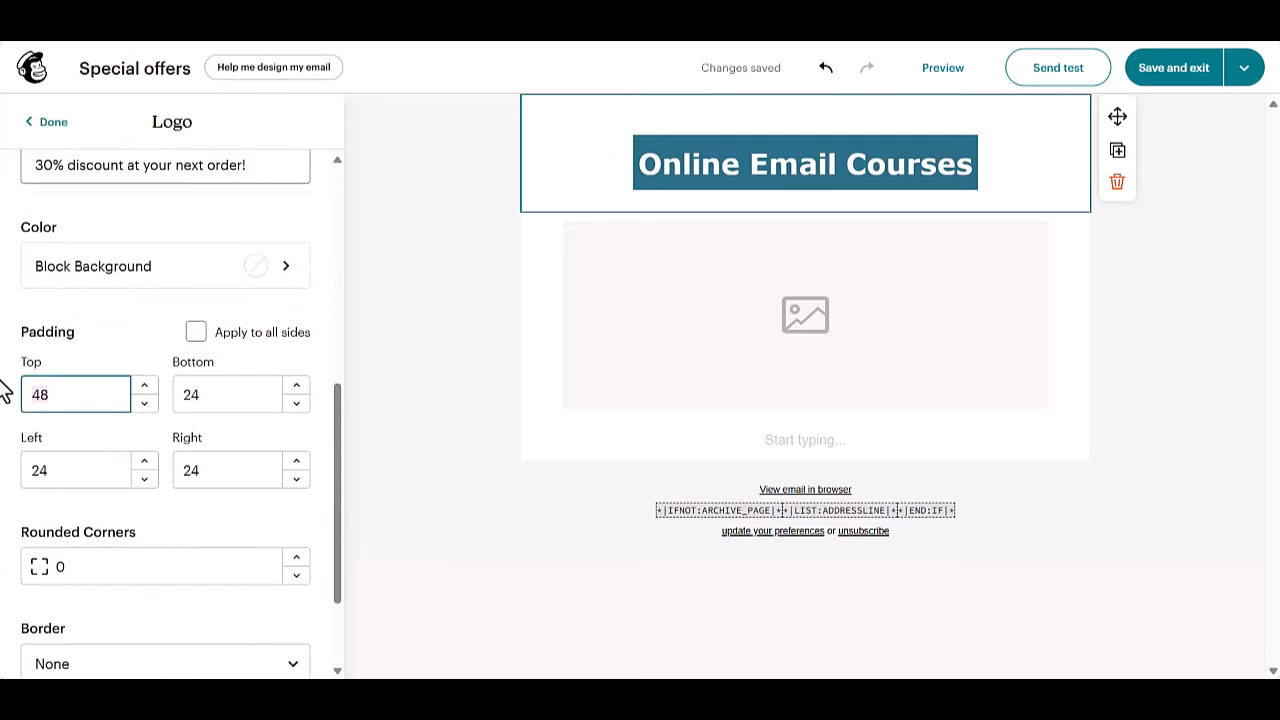
{"action": "type", "text": "24"}
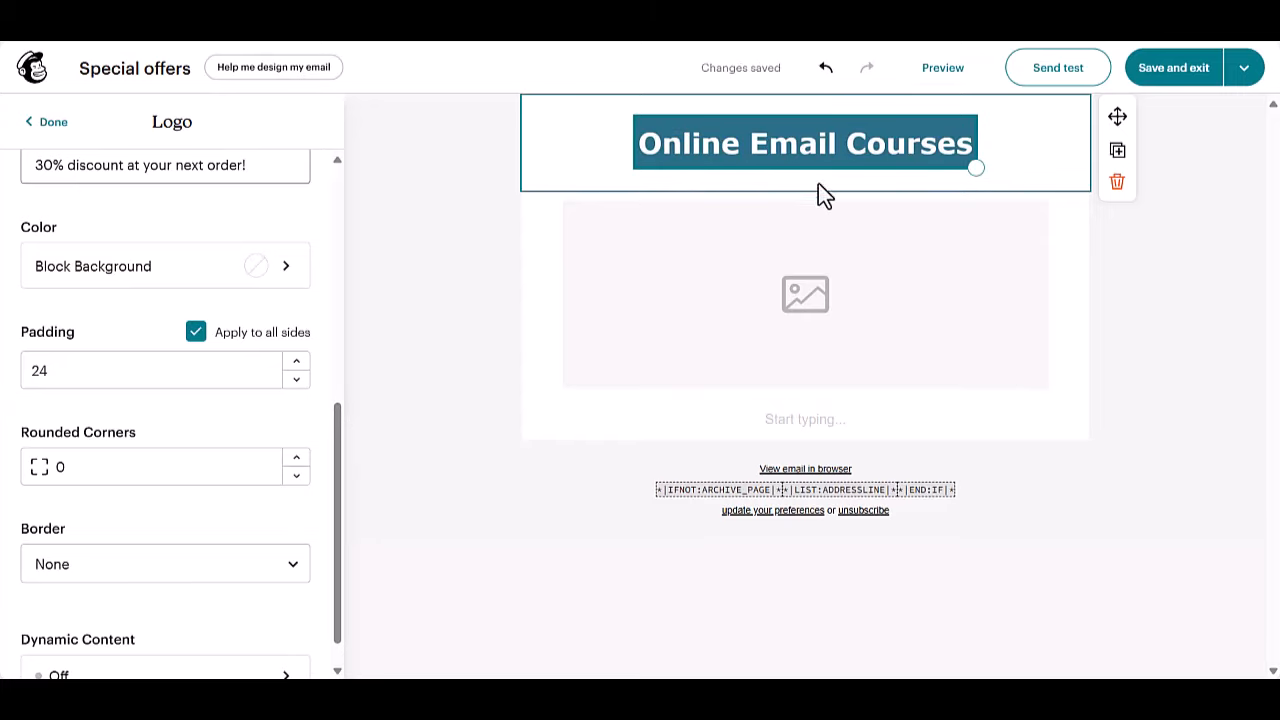
{"action": "scroll", "coordinate": [166, 553], "scroll_direction": "down", "scroll_amount": 1}
{"action": "scroll", "coordinate": [171, 483], "scroll_direction": "up", "scroll_amount": 1}
{"action": "scroll", "coordinate": [171, 481], "scroll_direction": "up", "scroll_amount": 3}
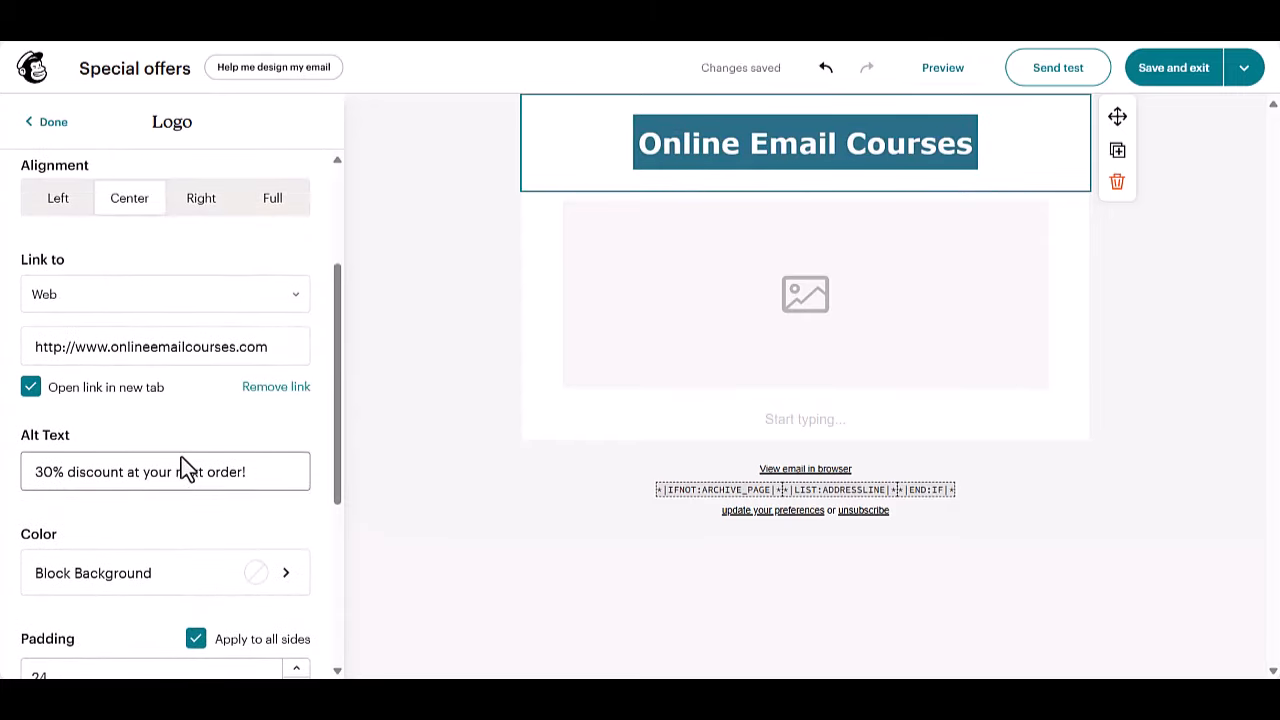
{"action": "left_click", "coordinate": [55, 122]}
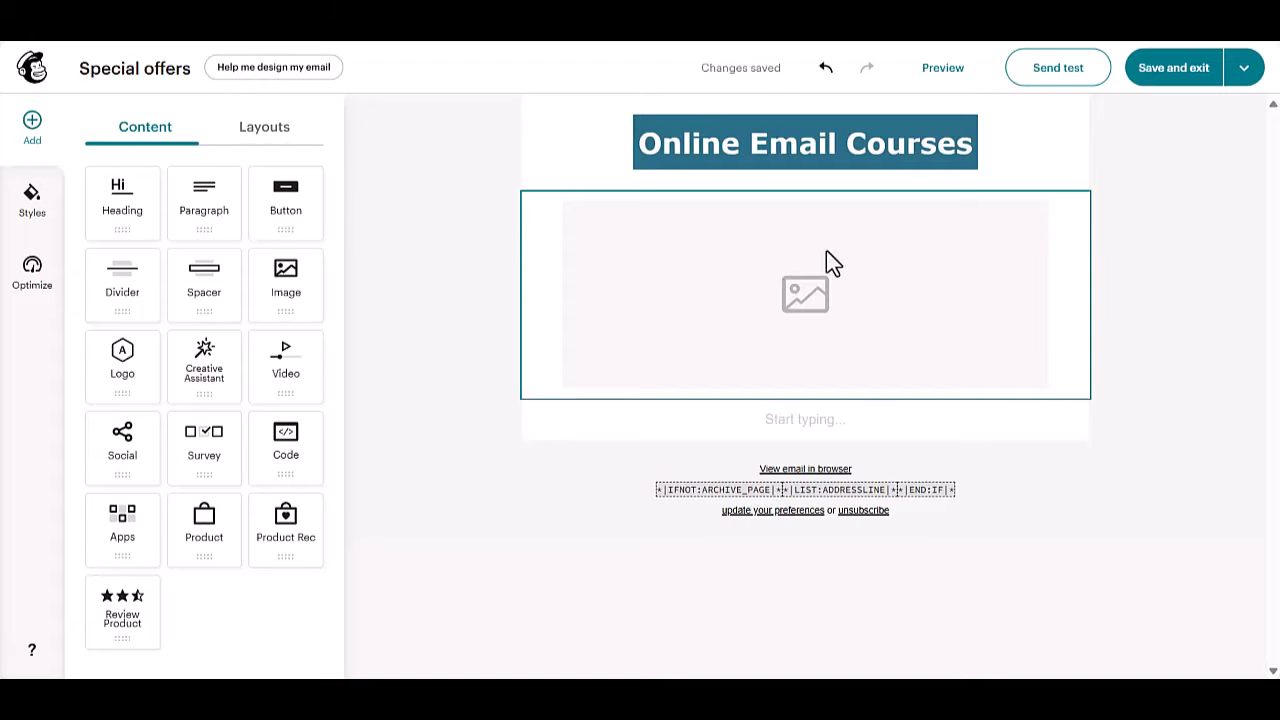
Fill the empty image block below the logo with the stored photo of a smartphone and emoji reactions.
{"action": "left_click", "coordinate": [849, 292]}
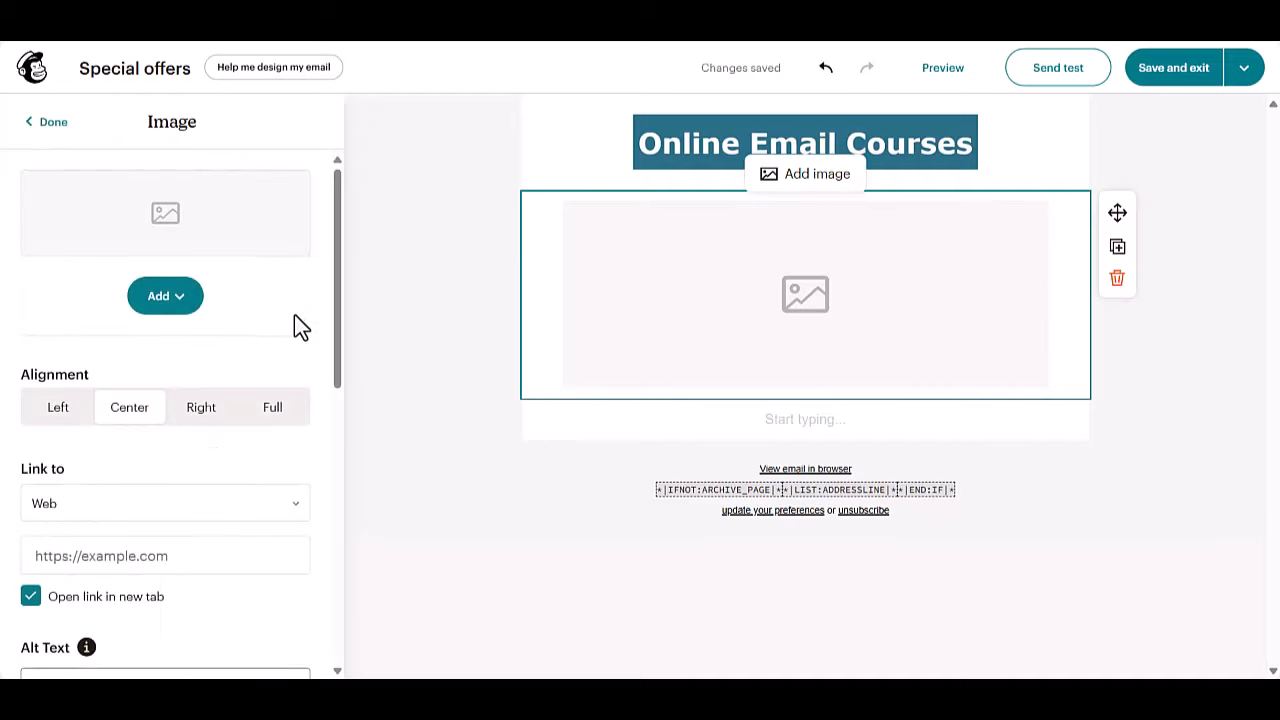
{"action": "left_click", "coordinate": [176, 308]}
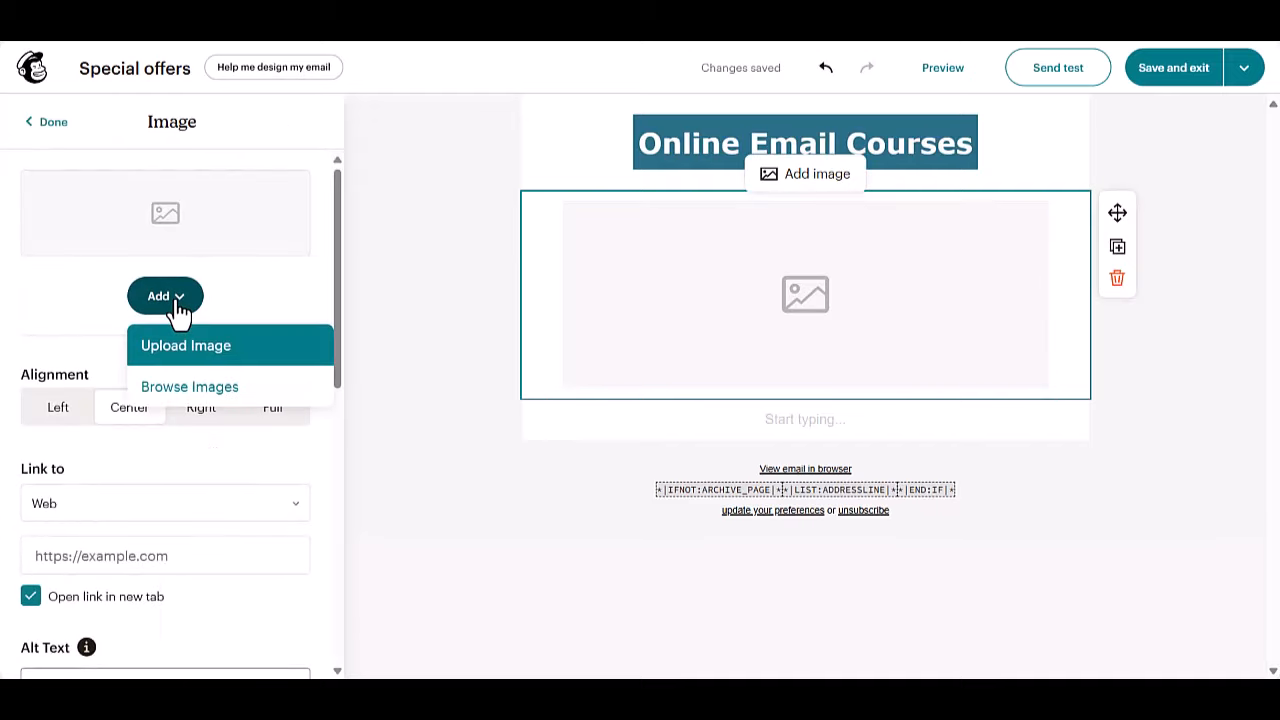
{"action": "left_click", "coordinate": [217, 396]}
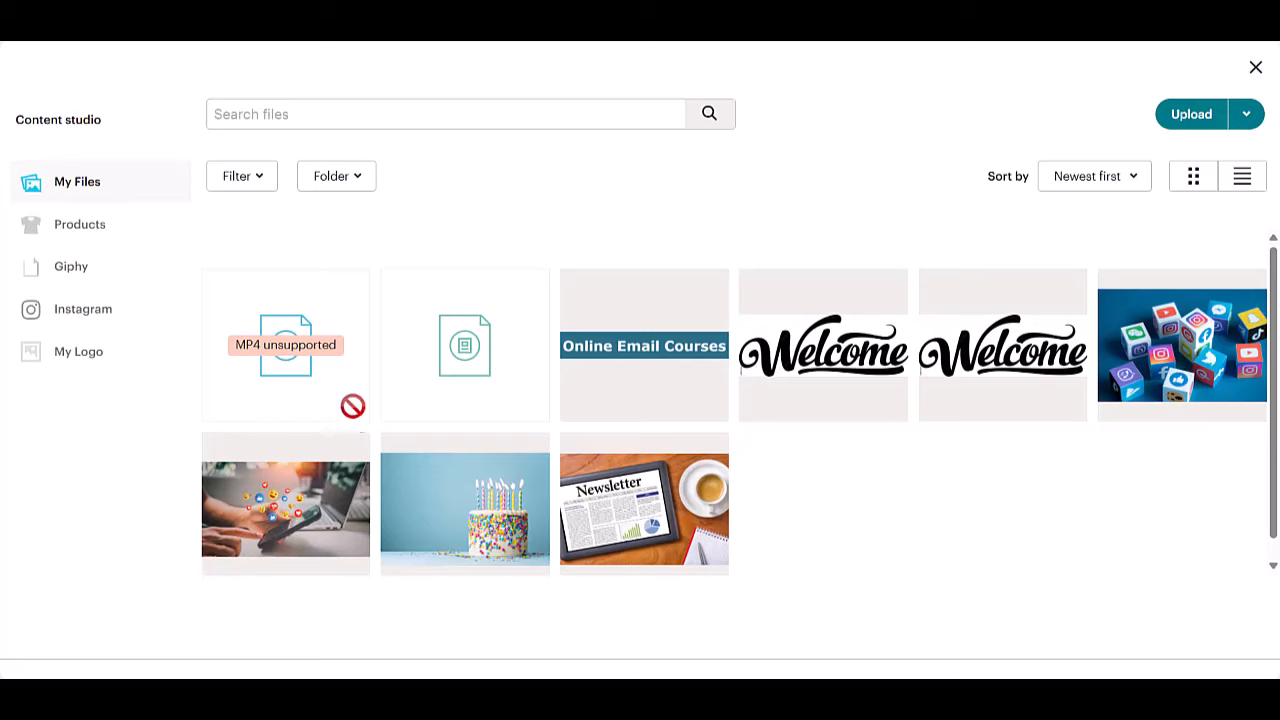
{"action": "left_click", "coordinate": [277, 536]}
{"action": "left_click", "coordinate": [1248, 125]}
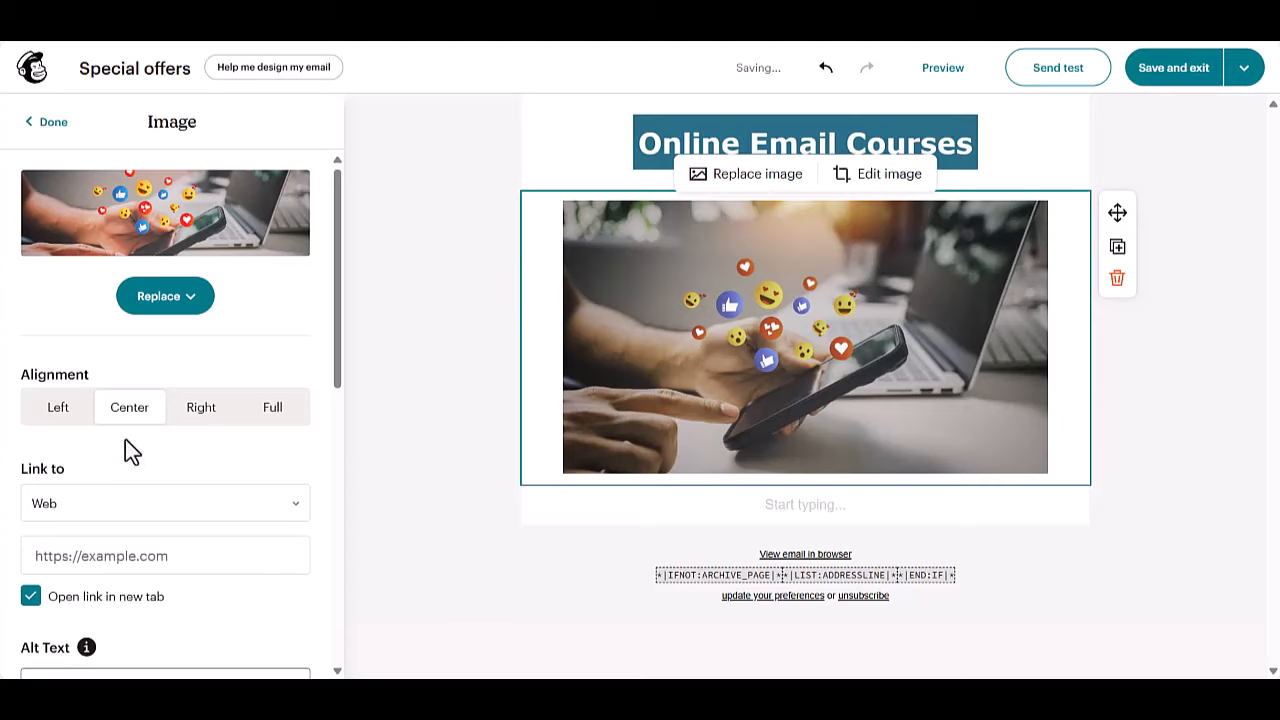
Try the left, center, right and full alignments on the image and return it to center.
{"action": "left_click", "coordinate": [53, 412]}
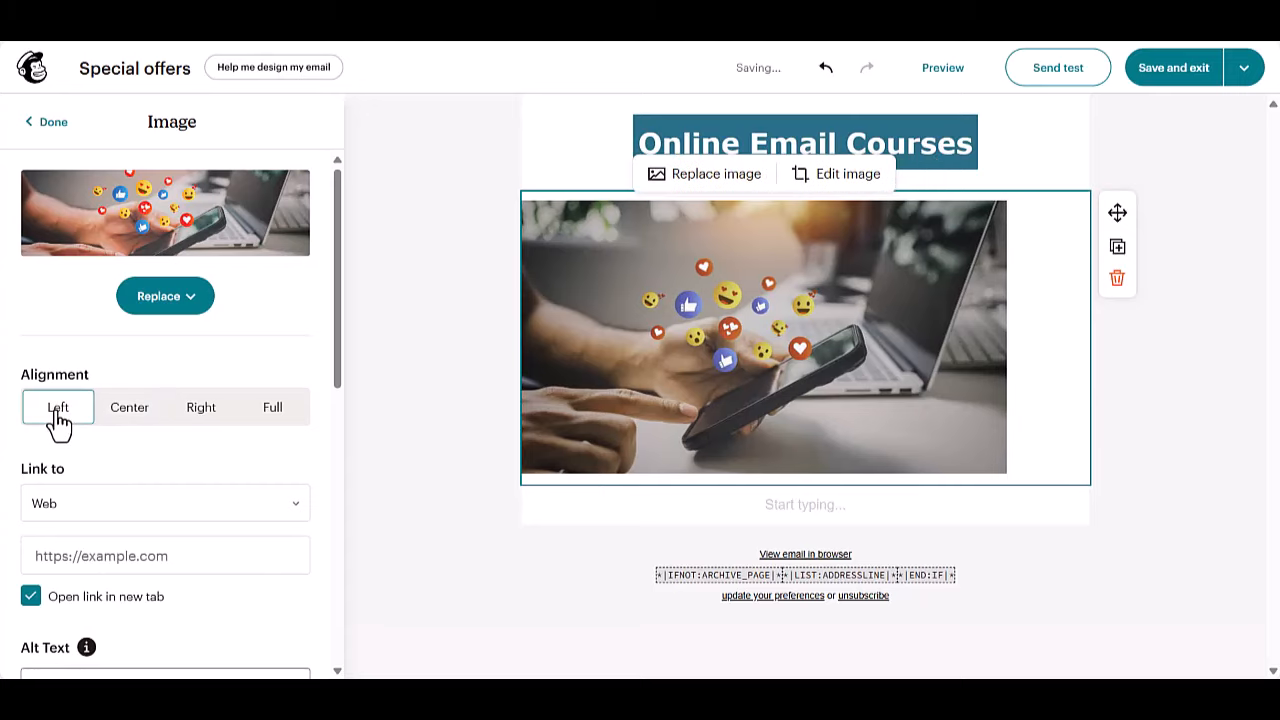
{"action": "left_click", "coordinate": [121, 428]}
{"action": "left_click", "coordinate": [199, 428]}
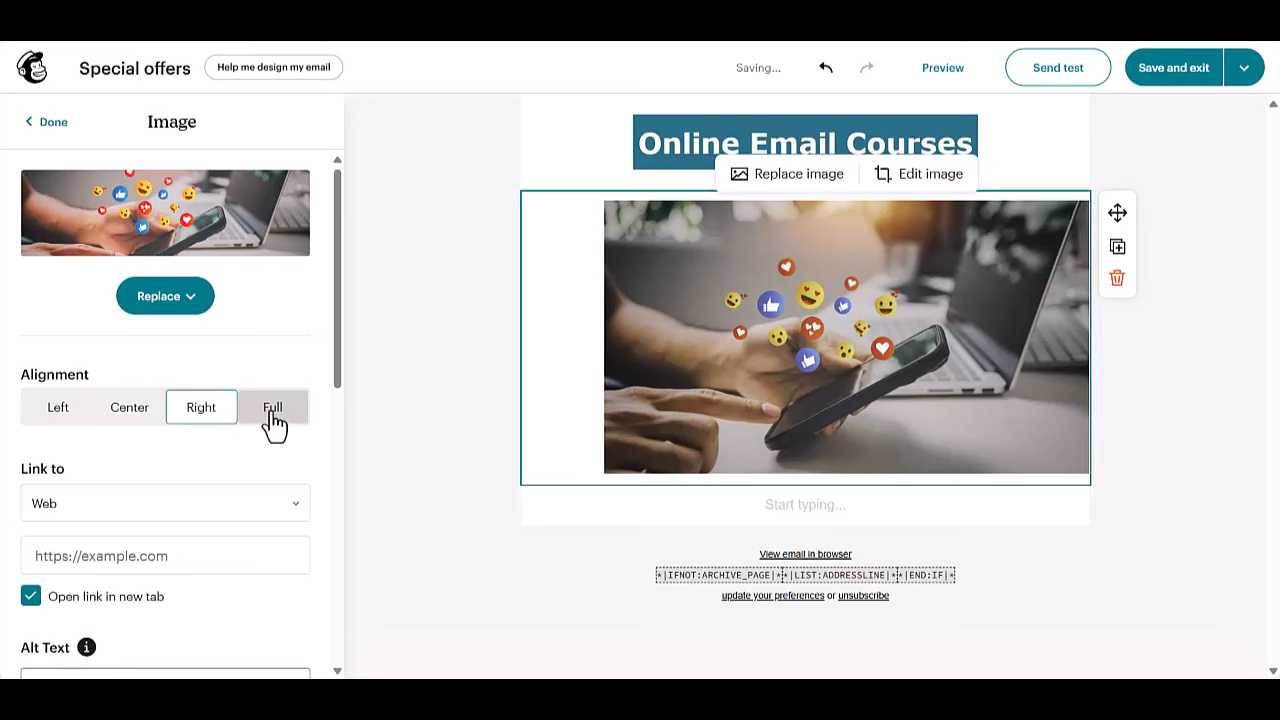
{"action": "left_click", "coordinate": [274, 423]}
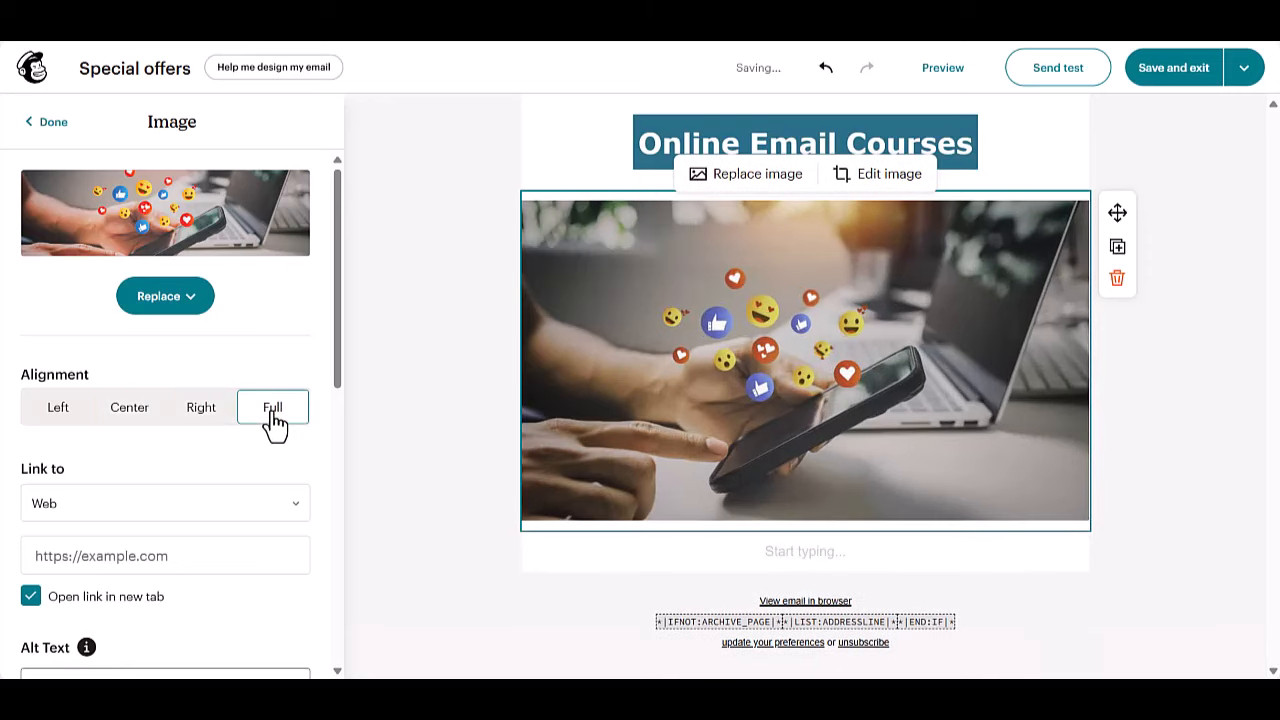
{"action": "left_click", "coordinate": [126, 430]}
{"action": "left_click", "coordinate": [134, 553]}
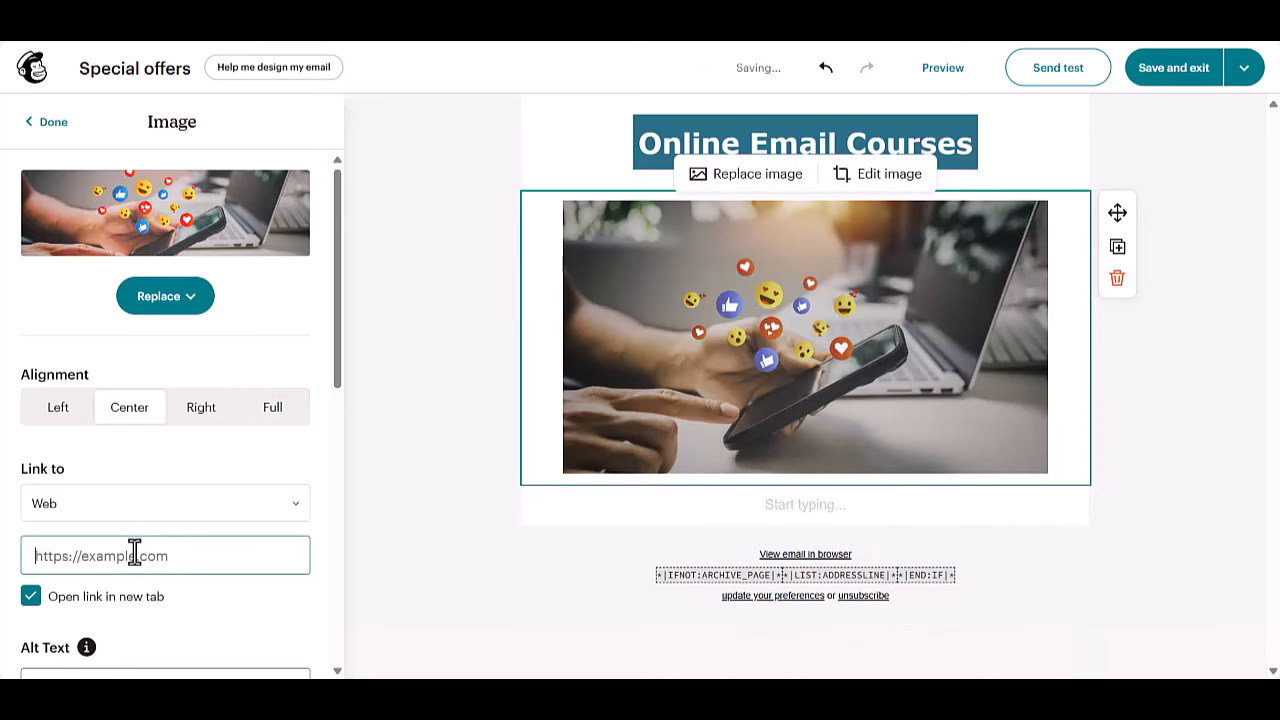
{"action": "type", "text": "www.onlineemailcourses.com"}
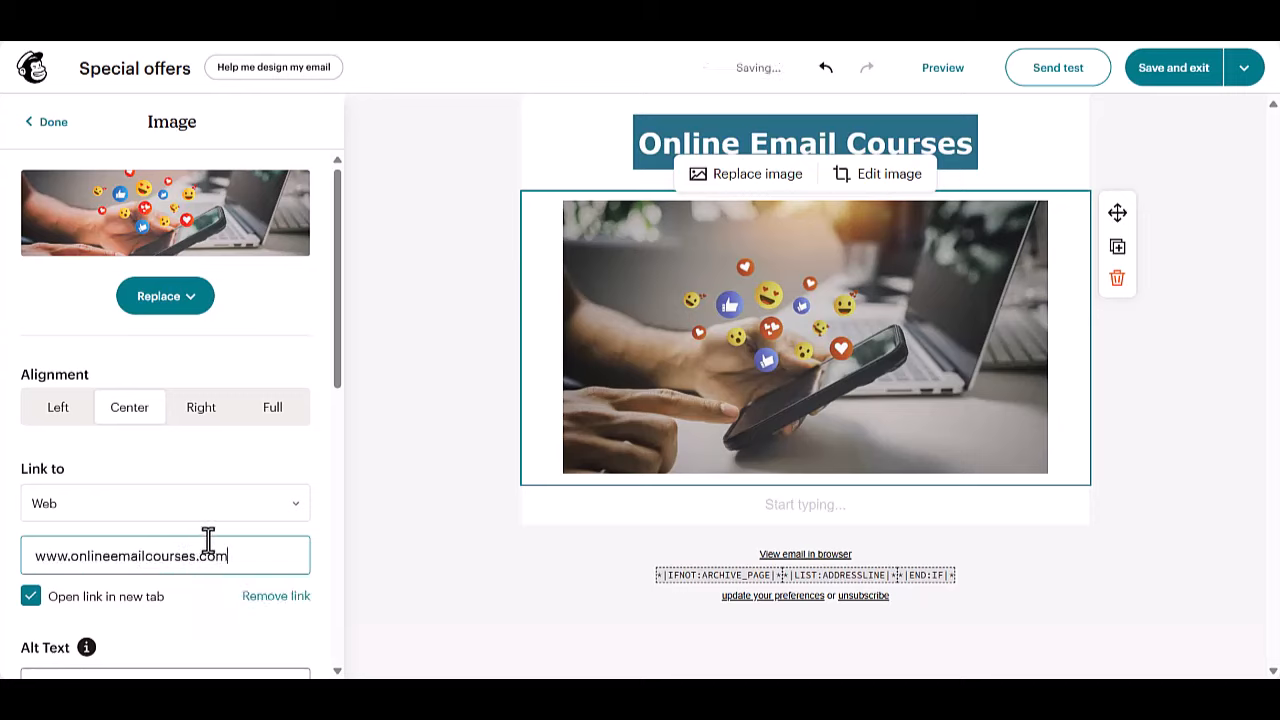
{"action": "scroll", "coordinate": [212, 540], "scroll_direction": "down", "scroll_amount": 1}
{"action": "left_click", "coordinate": [259, 603]}
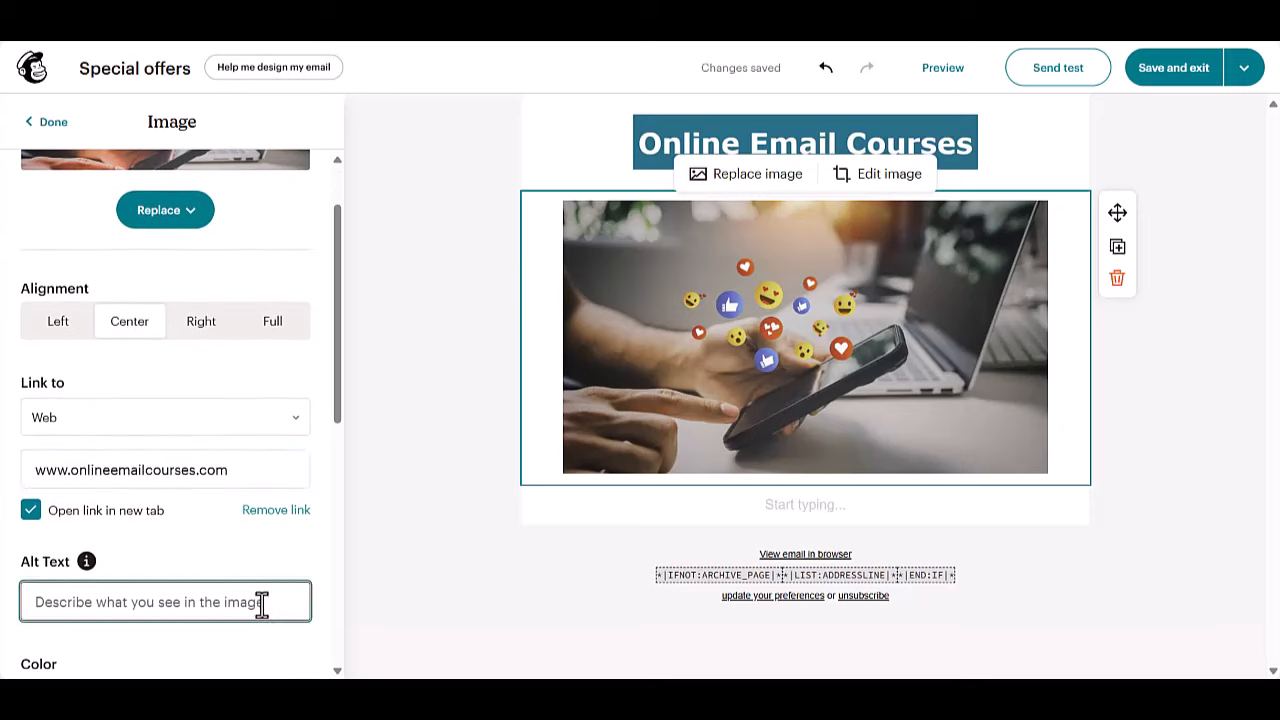
{"action": "type", "text": "30%"}
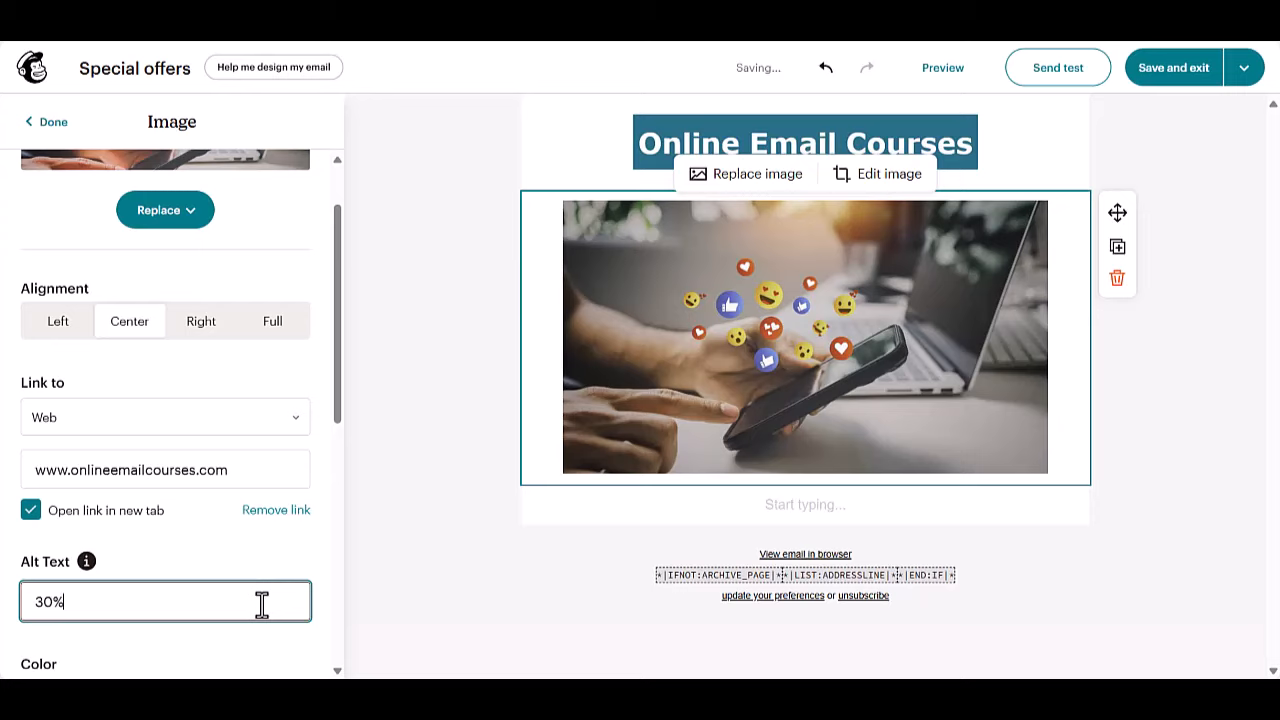
{"action": "type", "text": " discount at your next order"}
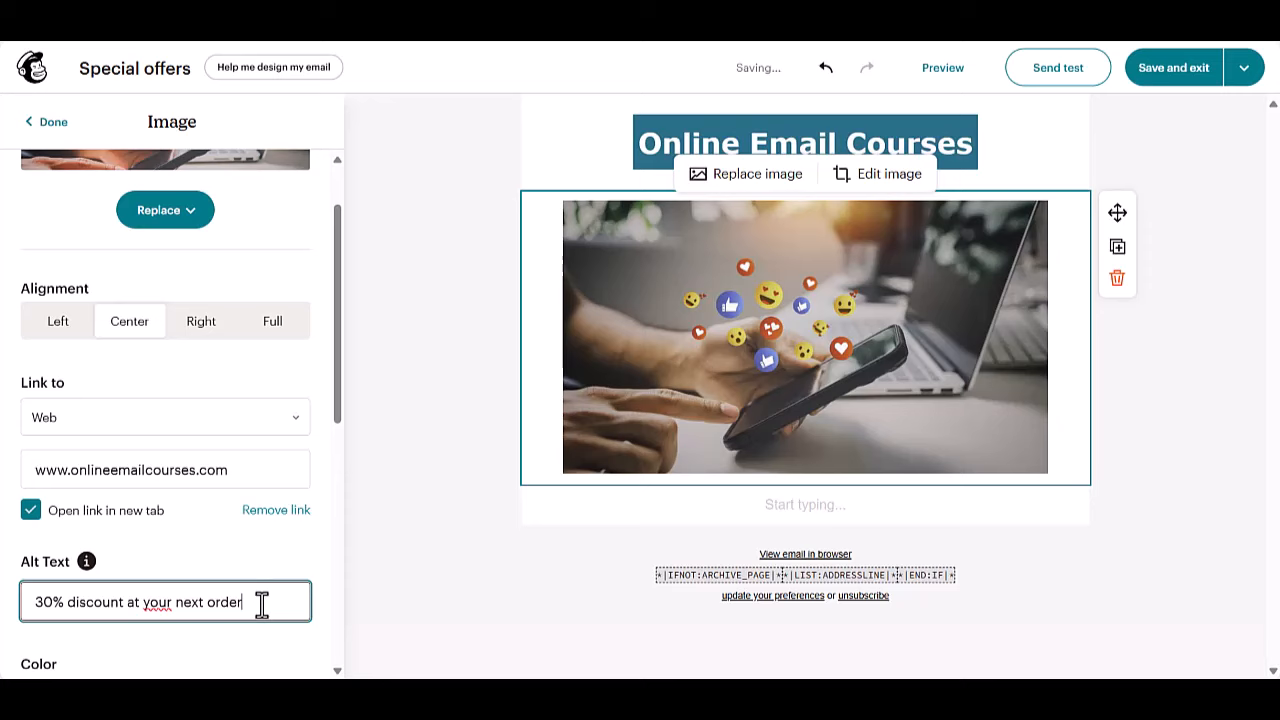
{"action": "scroll", "coordinate": [180, 472], "scroll_direction": "down", "scroll_amount": 1}
{"action": "scroll", "coordinate": [185, 468], "scroll_direction": "down", "scroll_amount": 1}
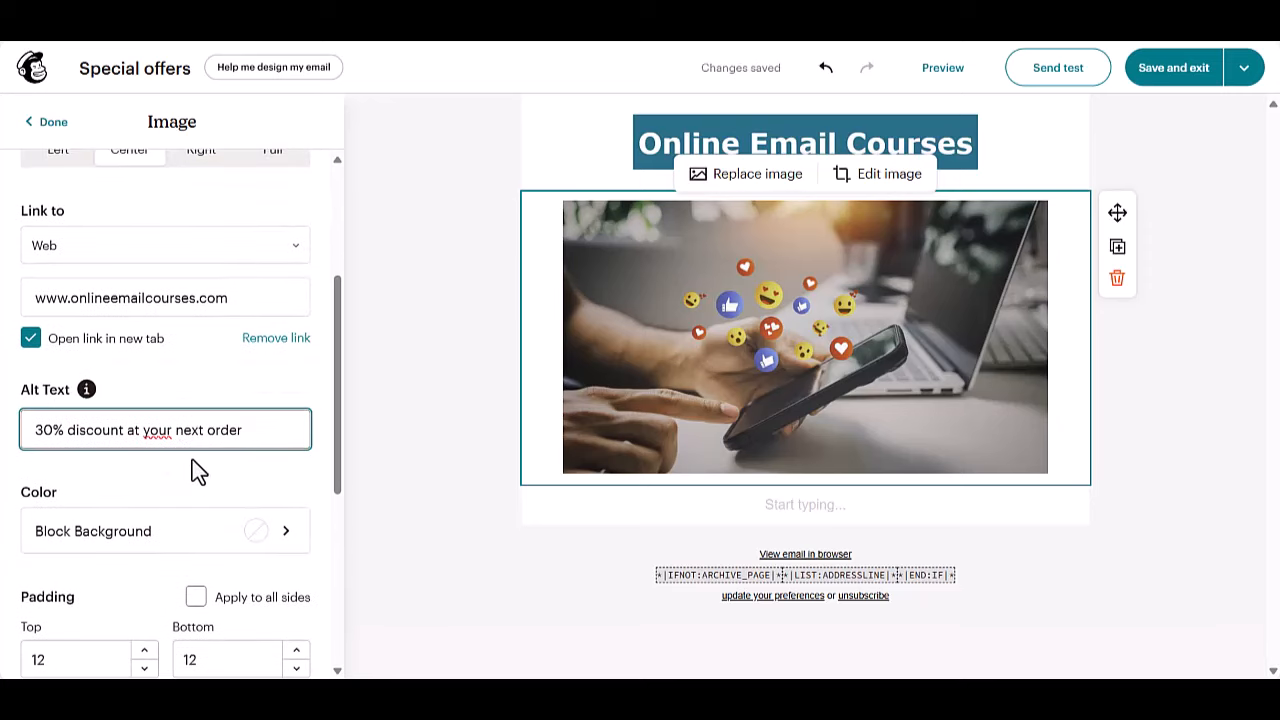
{"action": "scroll", "coordinate": [190, 470], "scroll_direction": "down", "scroll_amount": 2}
{"action": "scroll", "coordinate": [183, 451], "scroll_direction": "down", "scroll_amount": 2}
{"action": "scroll", "coordinate": [163, 440], "scroll_direction": "up", "scroll_amount": 6}
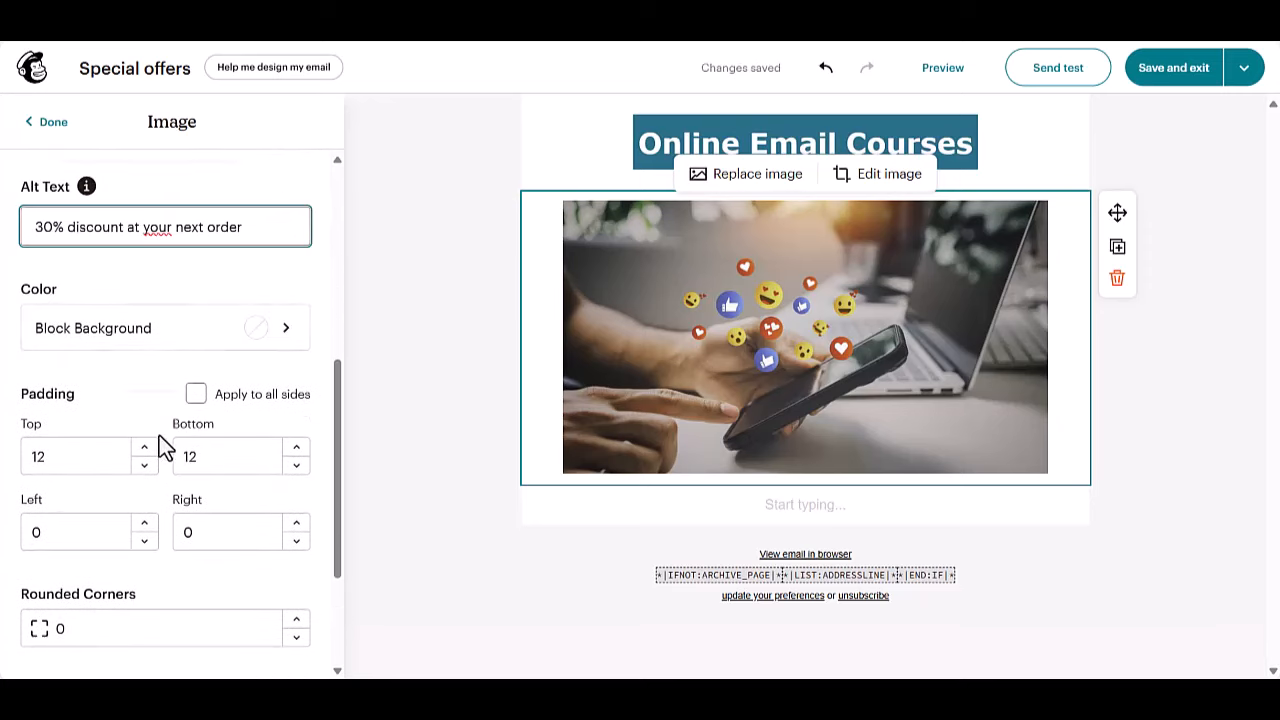
{"action": "left_click", "coordinate": [60, 124]}
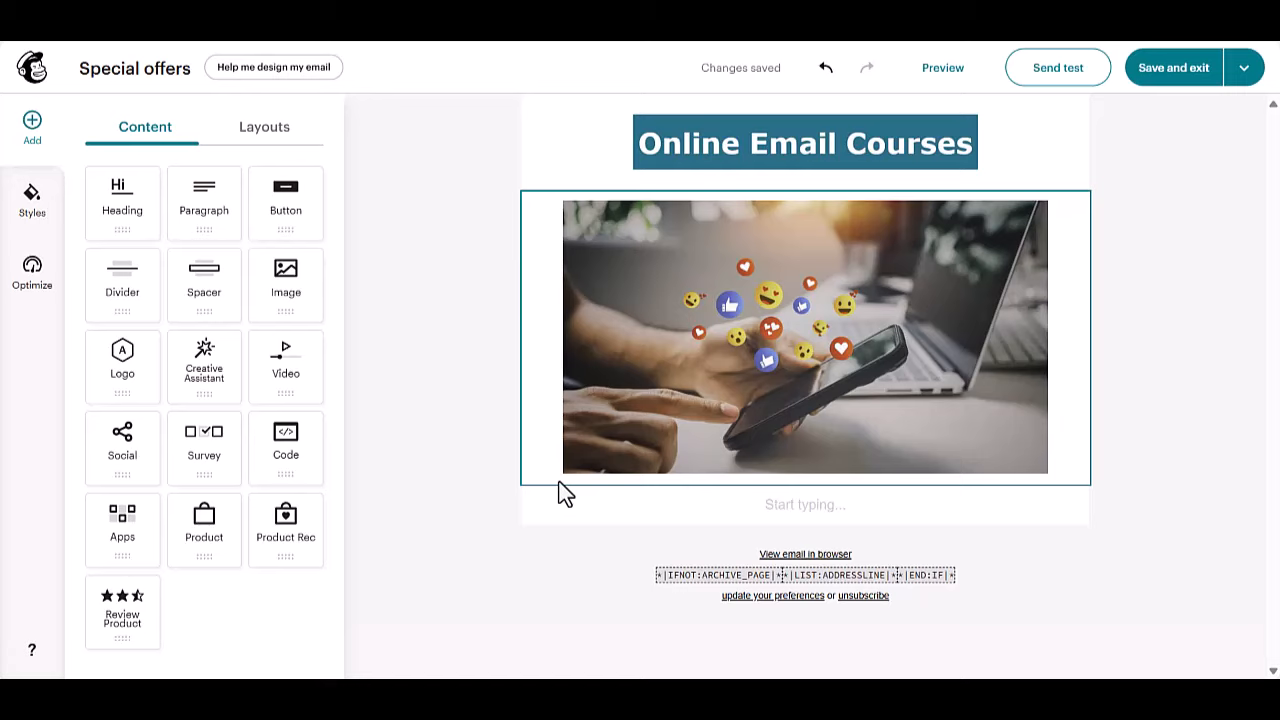
Replace the image below the logo with the stored photo of the smartphone and emoji reactions.
{"action": "left_click", "coordinate": [678, 390]}
{"action": "left_click", "coordinate": [170, 312]}
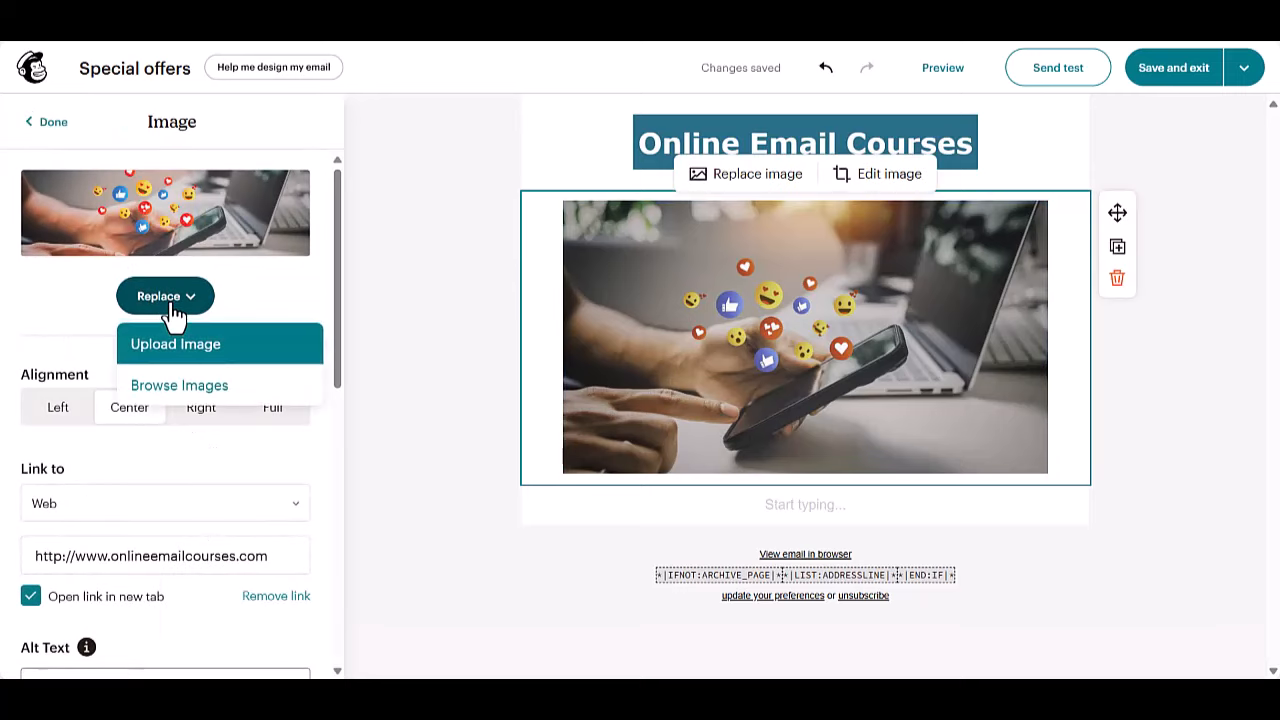
{"action": "left_click", "coordinate": [205, 399]}
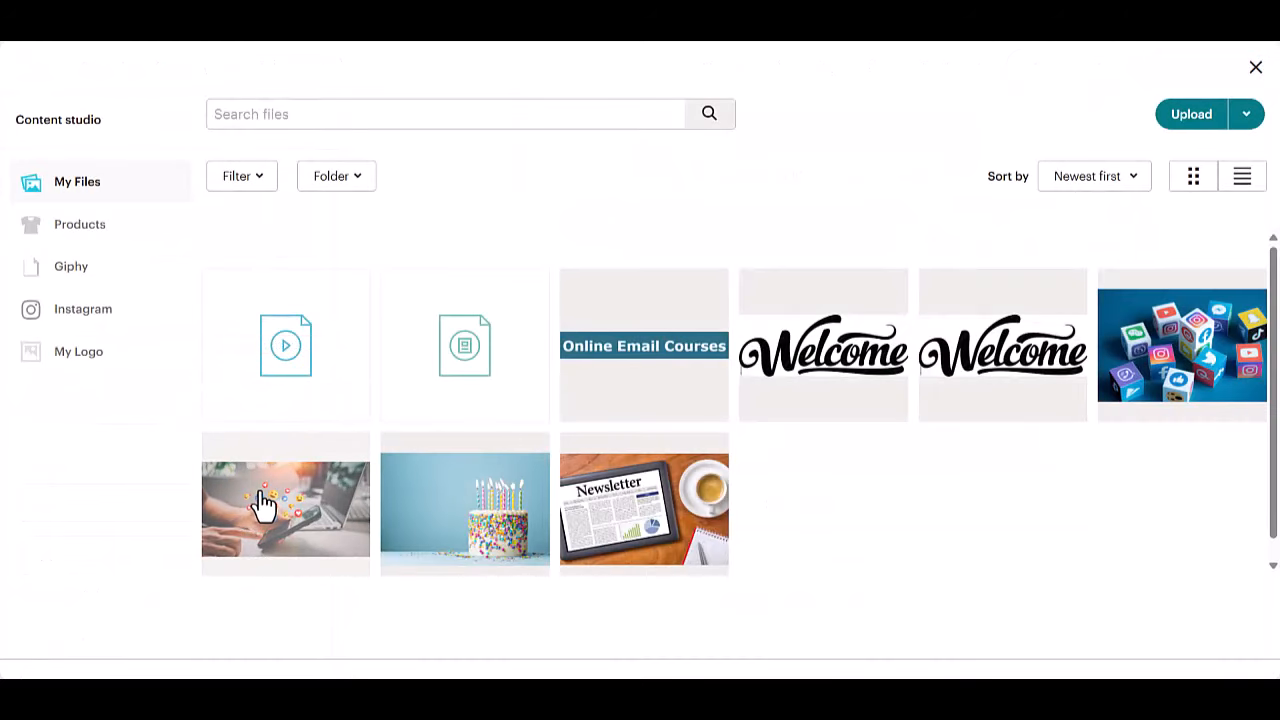
{"action": "left_click", "coordinate": [262, 505]}
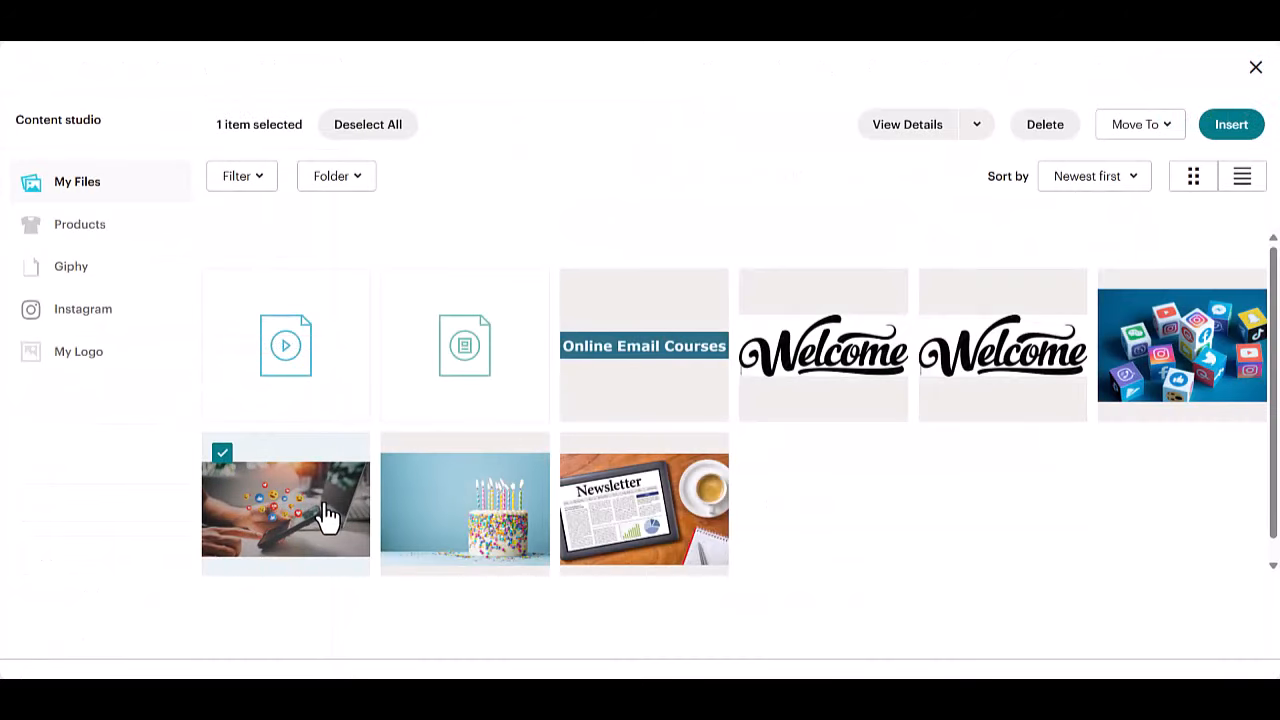
{"action": "left_click", "coordinate": [1244, 146]}
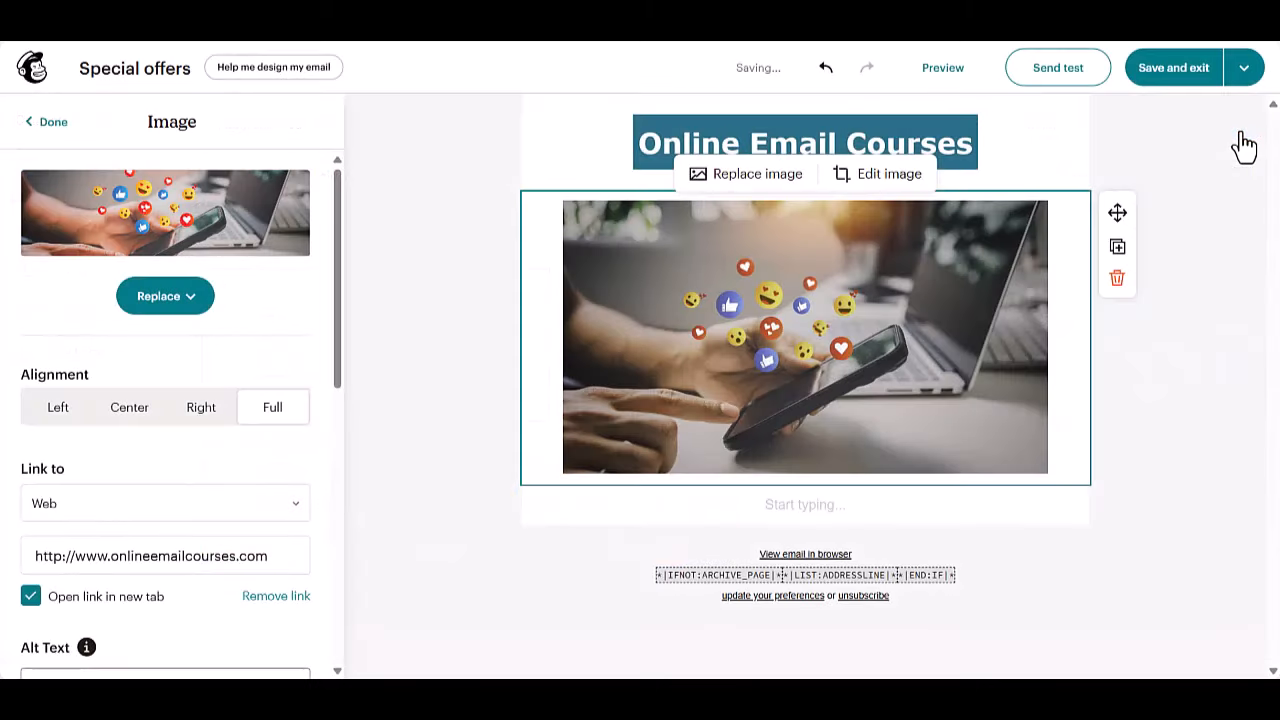
Set the image's alt text to "30% discount at your next order!" and finish editing the image.
{"action": "scroll", "coordinate": [236, 449], "scroll_direction": "down", "scroll_amount": 3}
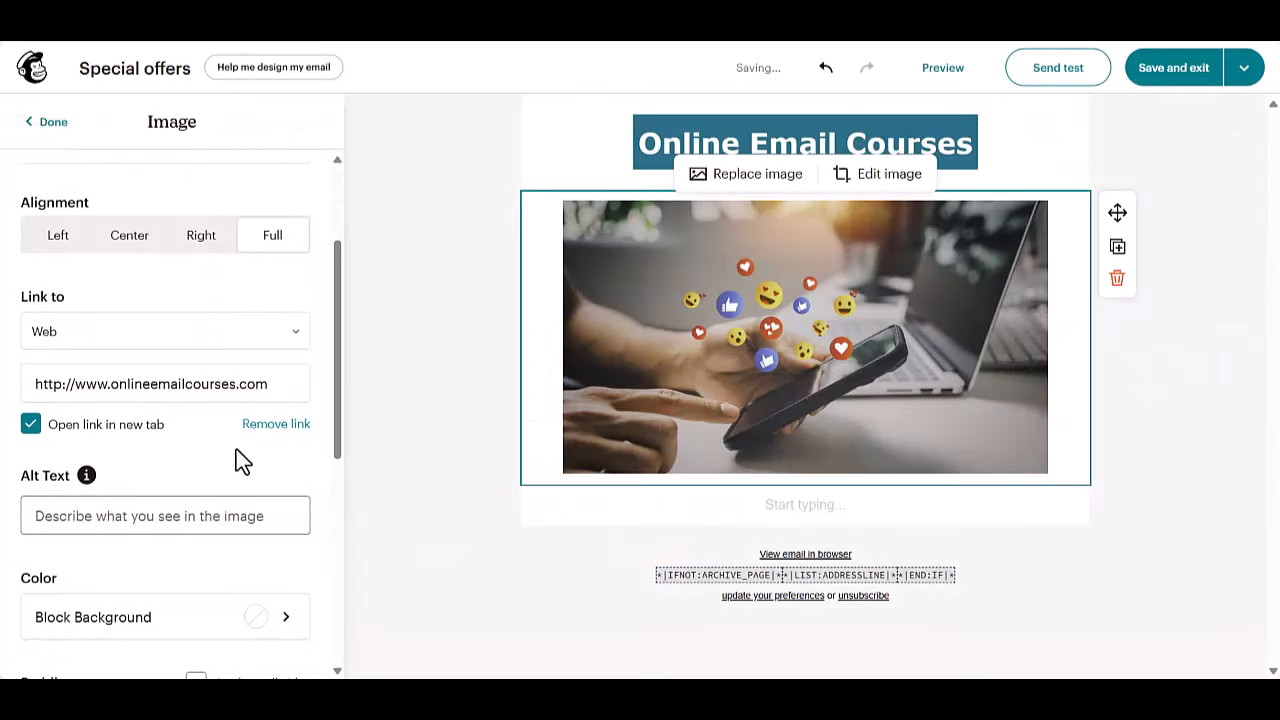
{"action": "left_click", "coordinate": [157, 515]}
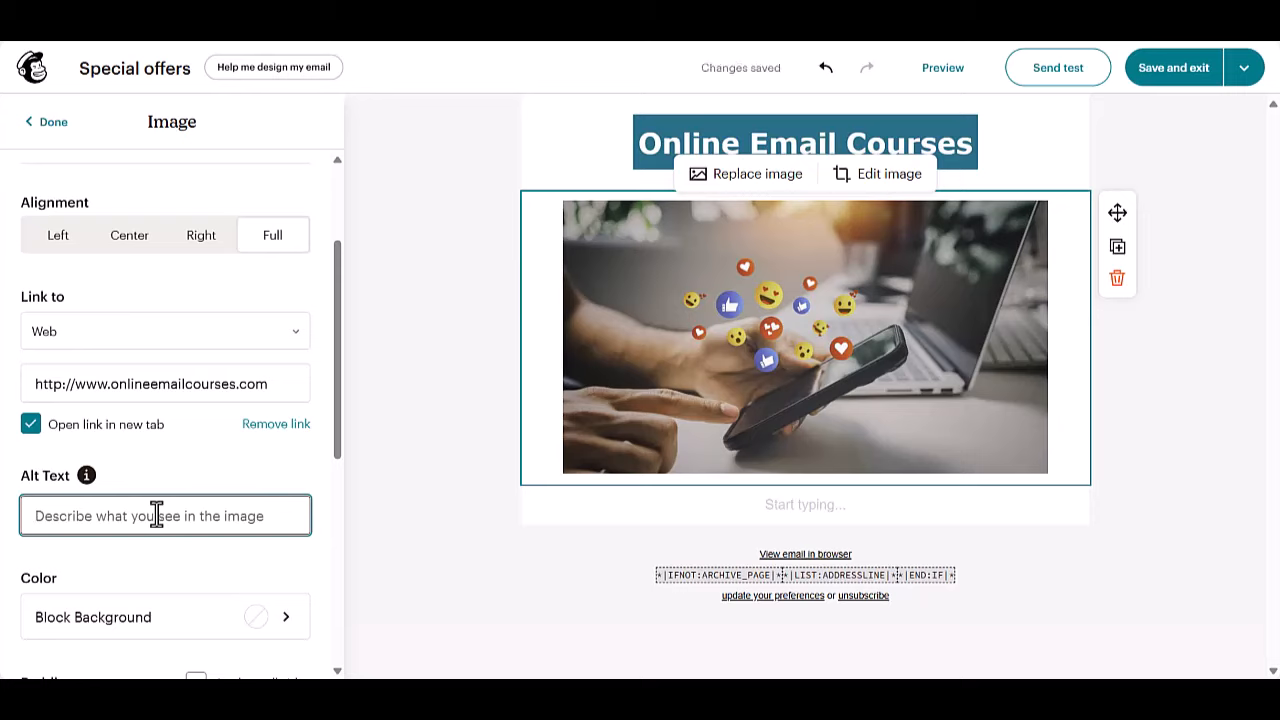
{"action": "type", "text": "#0%"}
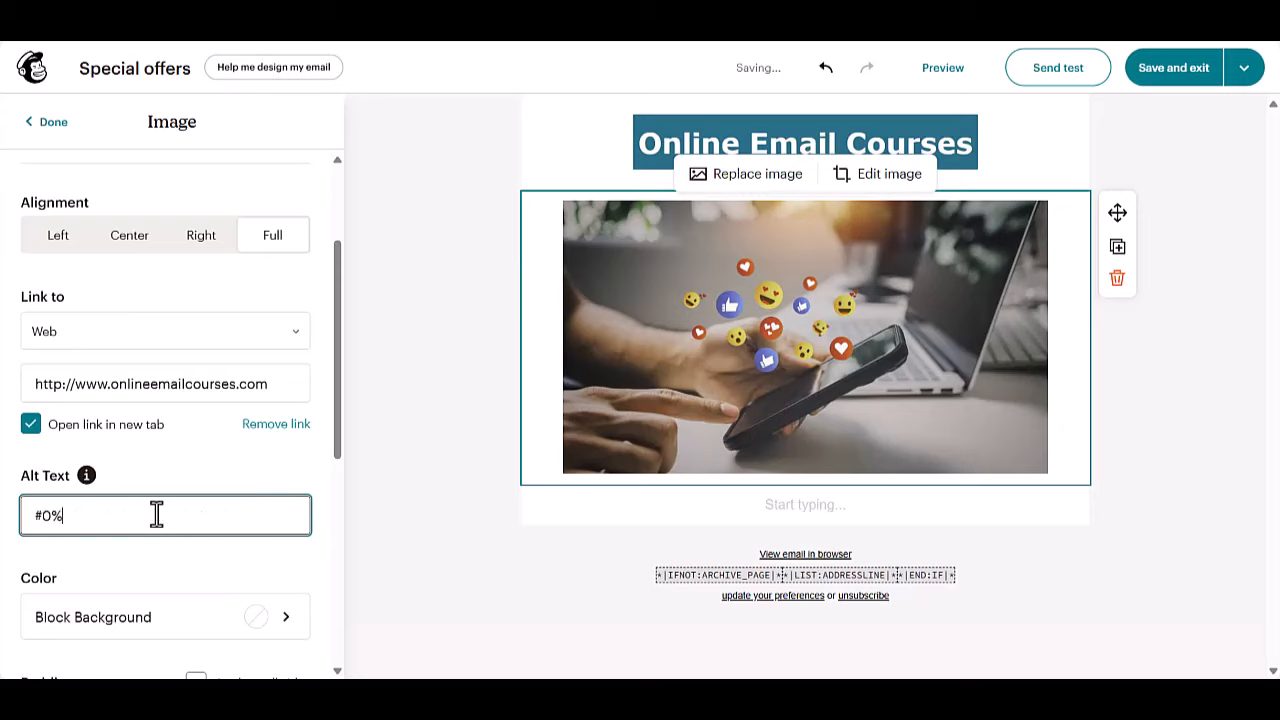
{"action": "key", "text": "BackSpace"}
{"action": "type", "text": "3"}
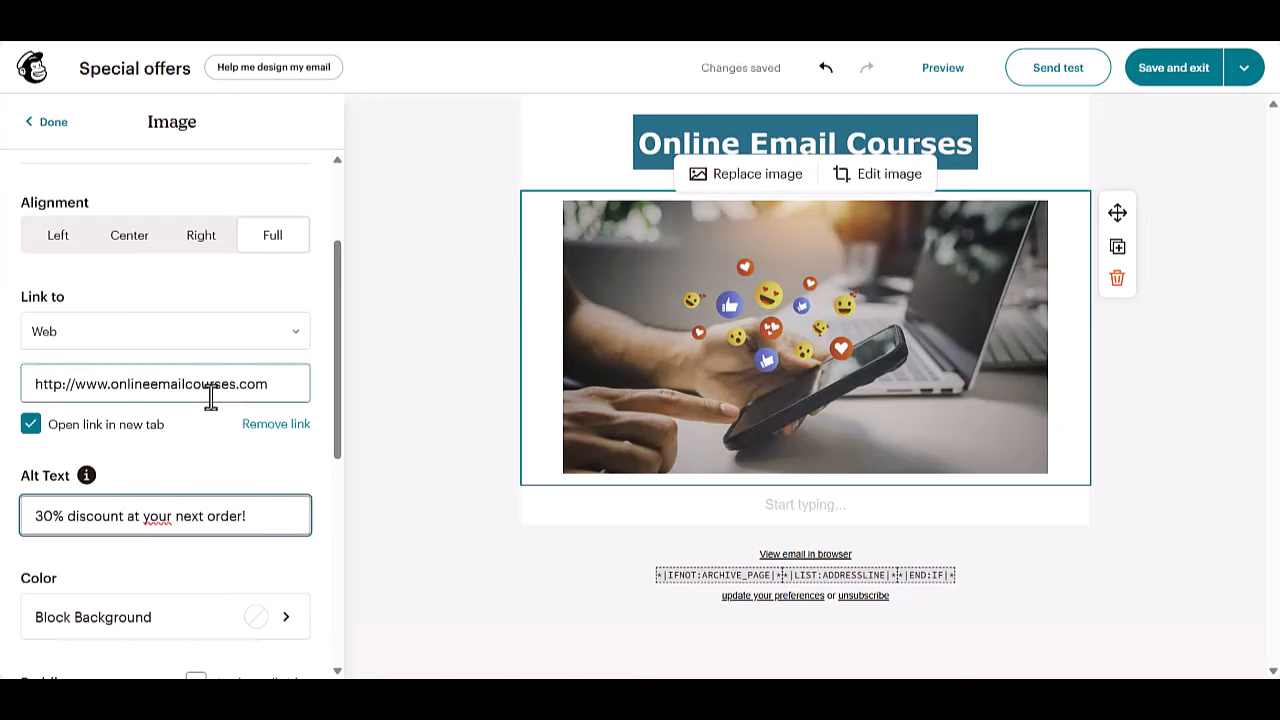
{"action": "scroll", "coordinate": [211, 395], "scroll_direction": "up", "scroll_amount": 3}
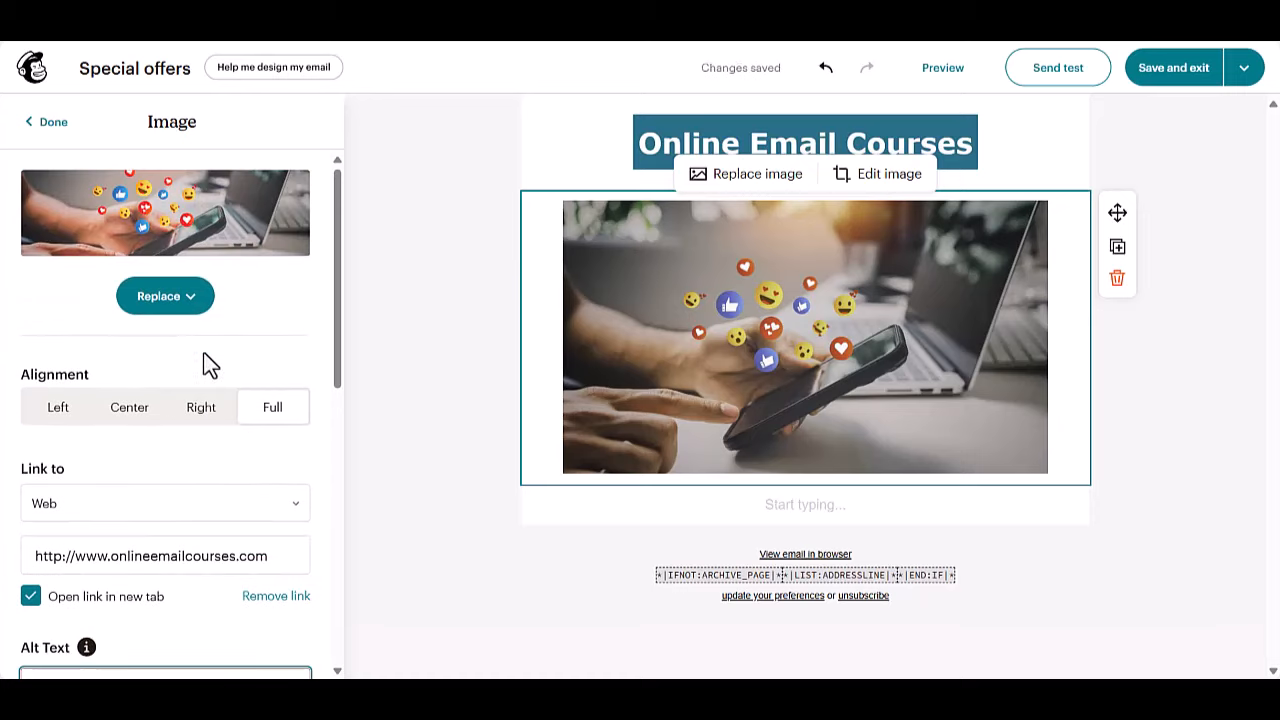
{"action": "left_click", "coordinate": [52, 124]}
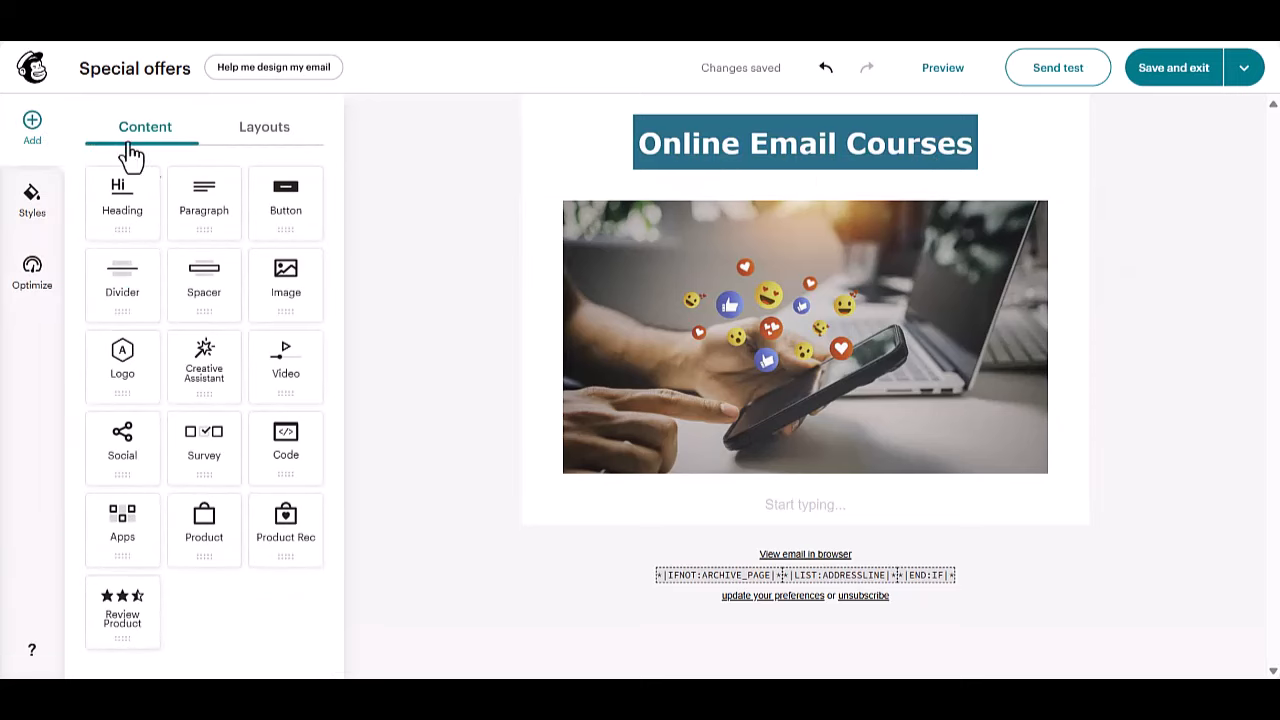
Write "Dear," in the text block below the image, followed by a blank line and "Have you seen our newest special offer already?".
{"action": "left_click", "coordinate": [813, 503]}
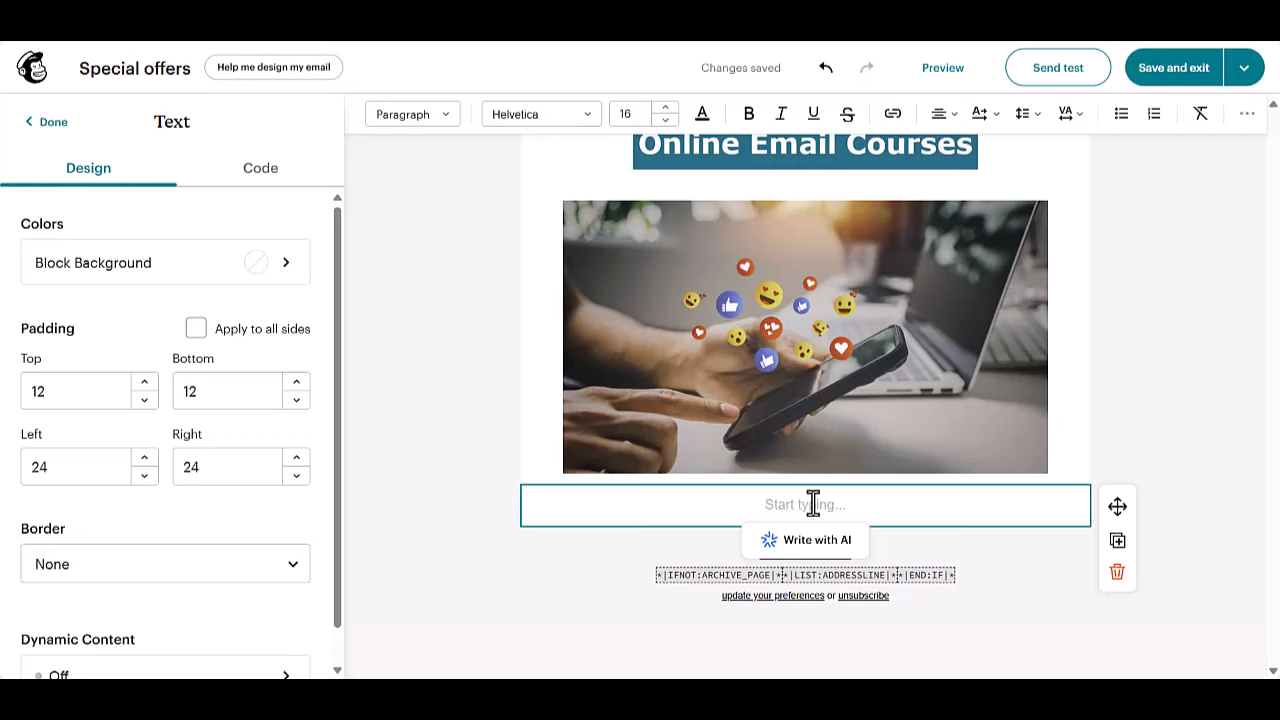
{"action": "type", "text": "Dear"}
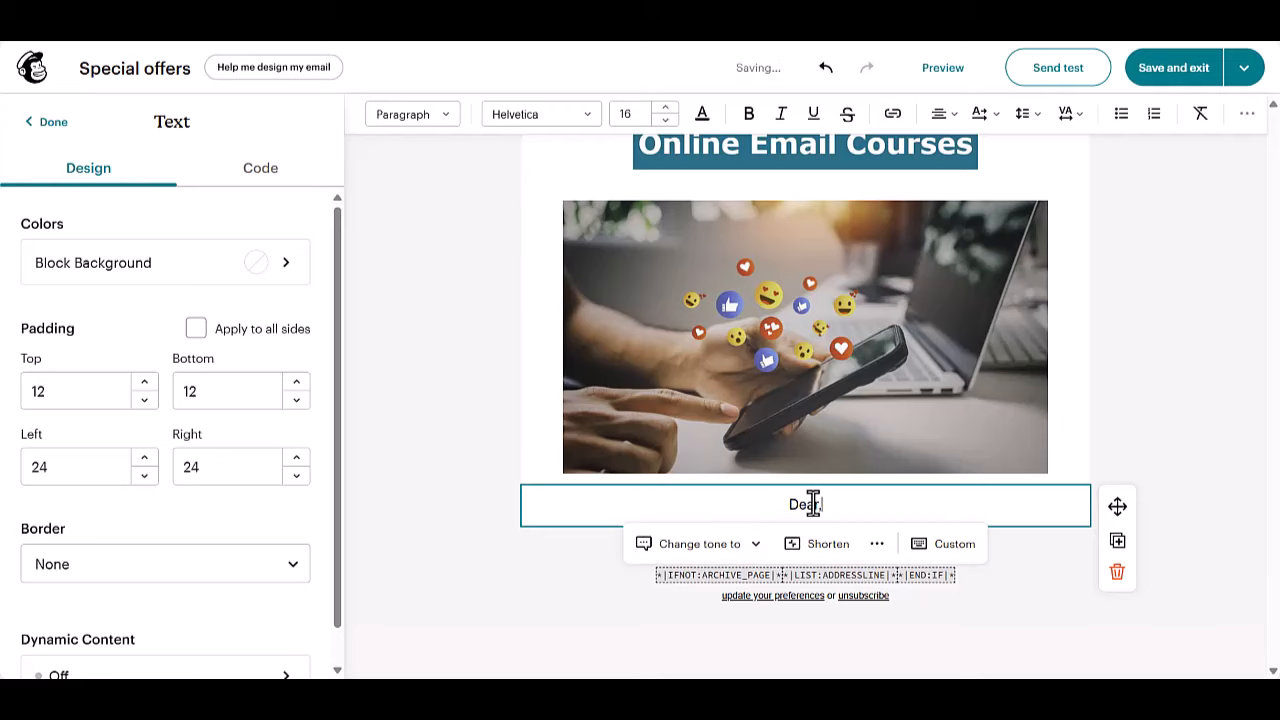
{"action": "type", "text": ","}
{"action": "key", "text": "Return"}
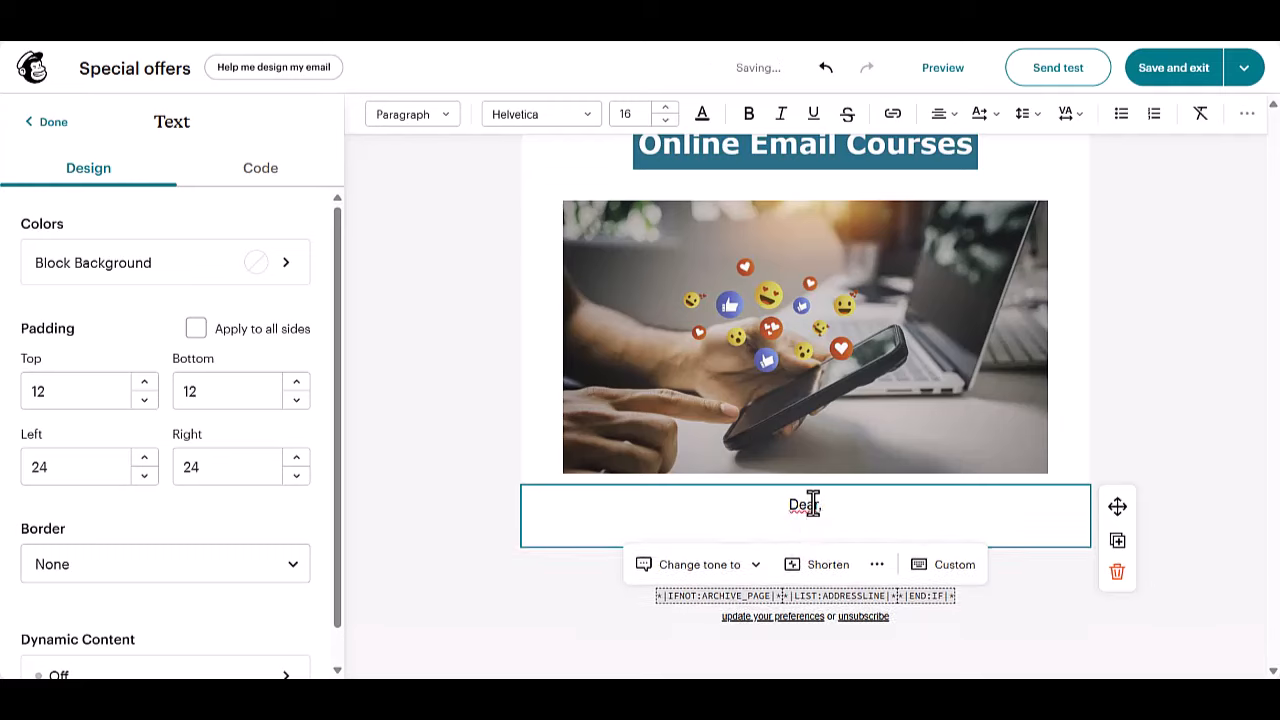
{"action": "key", "text": "Return"}
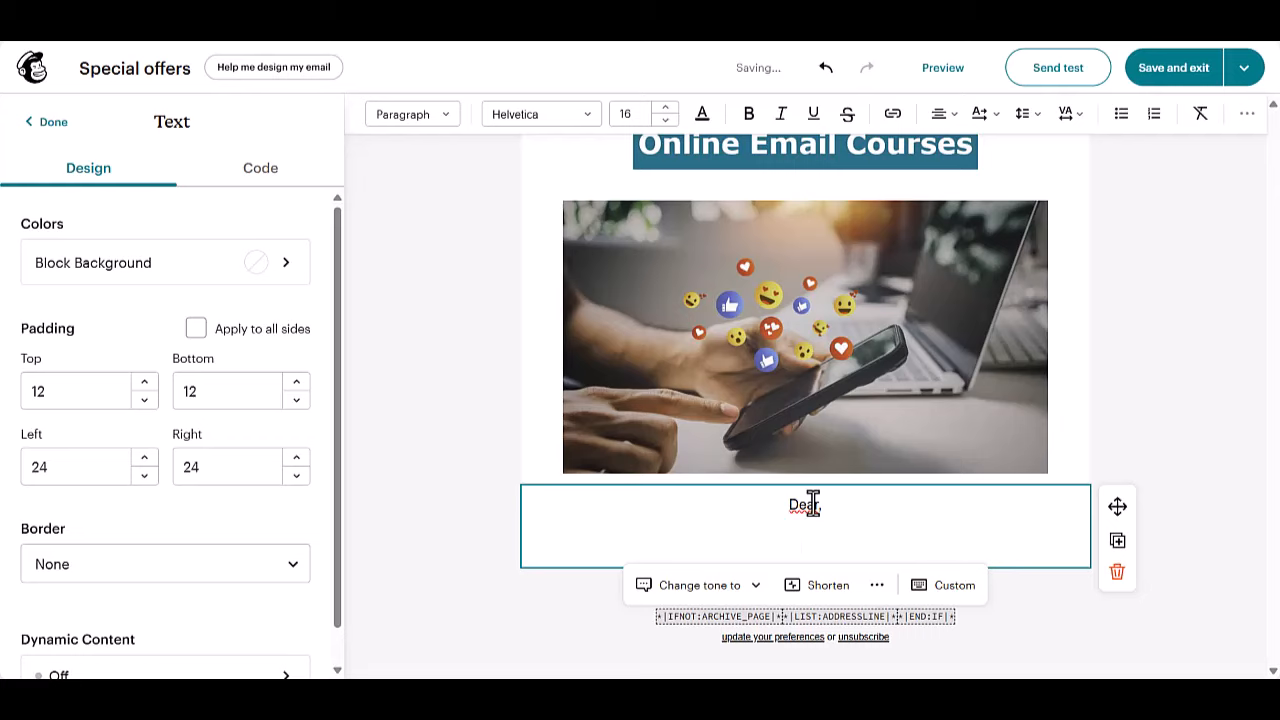
{"action": "type", "text": "Have you s"}
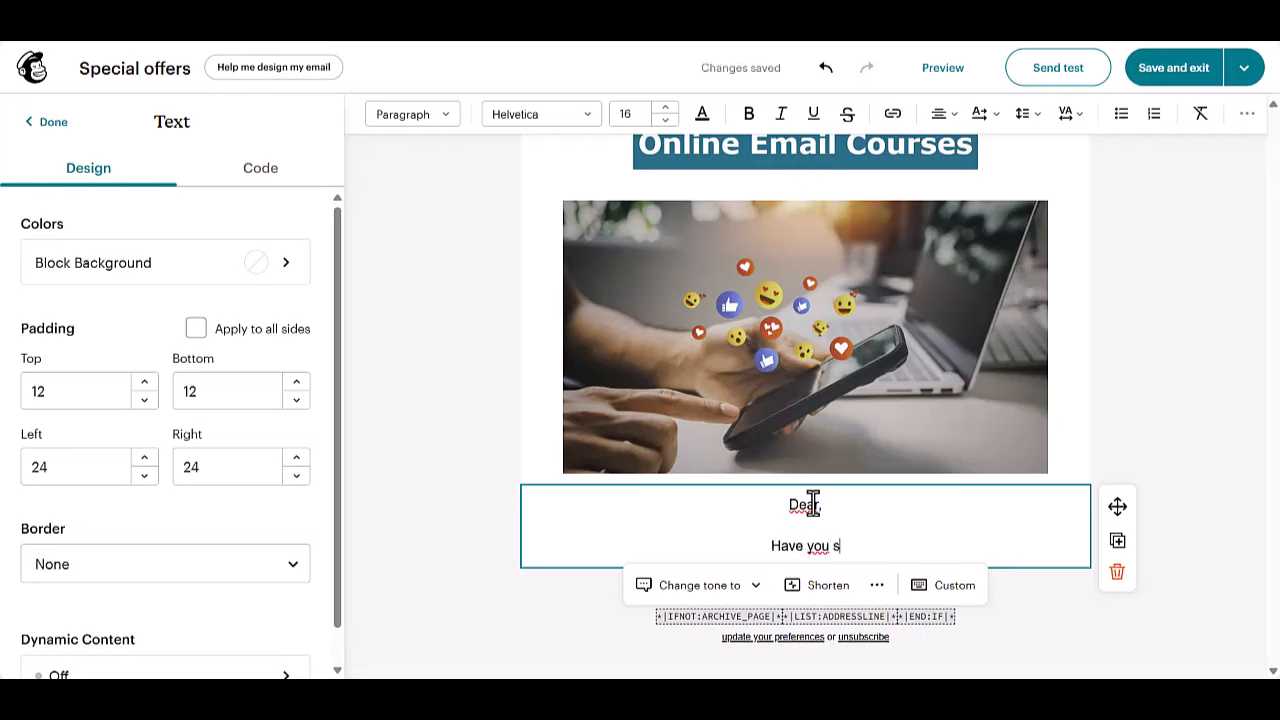
{"action": "type", "text": "een our newest special "}
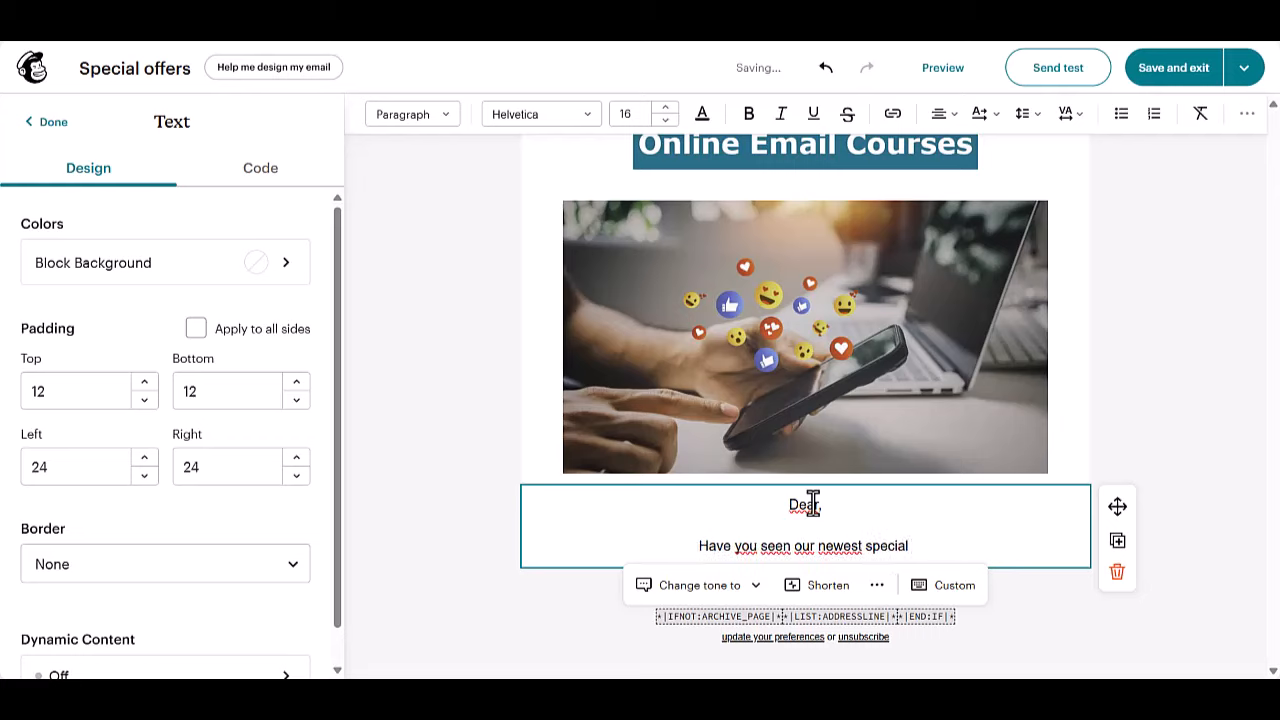
{"action": "type", "text": "offer already?"}
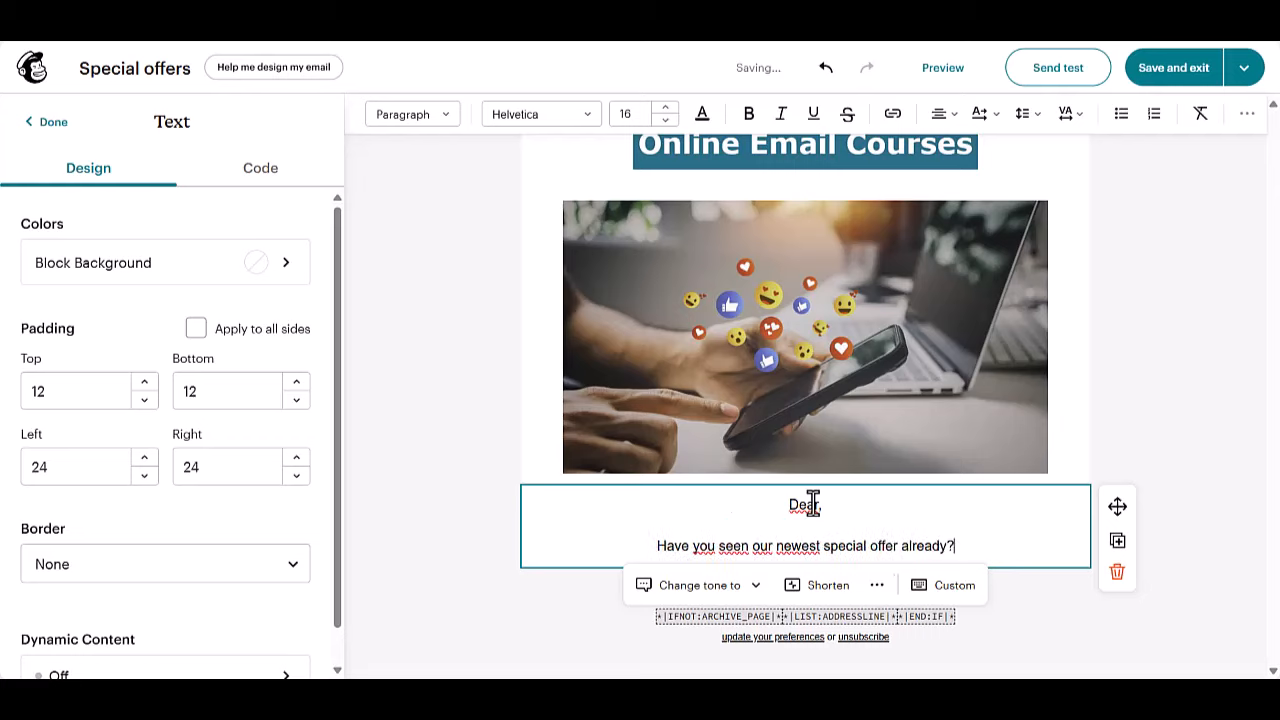
Add the line "Get 30% discount at your next order" with an empty line after it and leave the text block.
{"action": "key", "text": "Return"}
{"action": "type", "text": "Get 30%"}
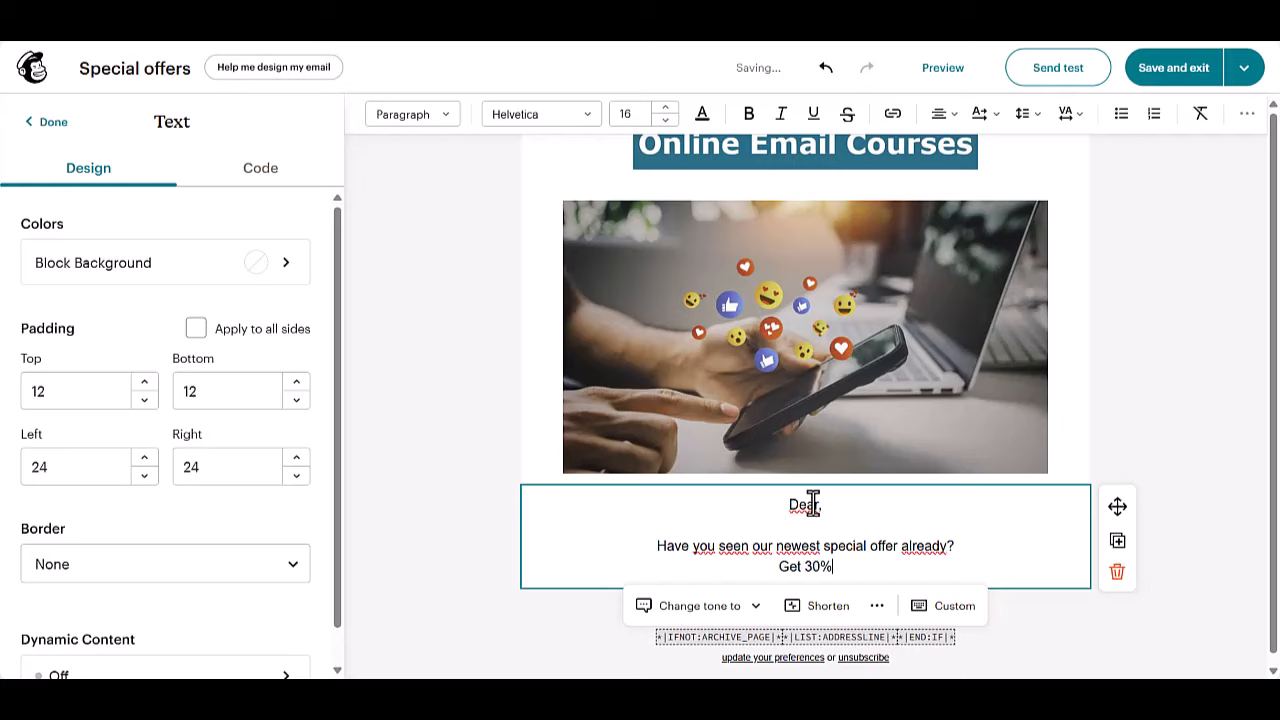
{"action": "type", "text": " discount at your next order"}
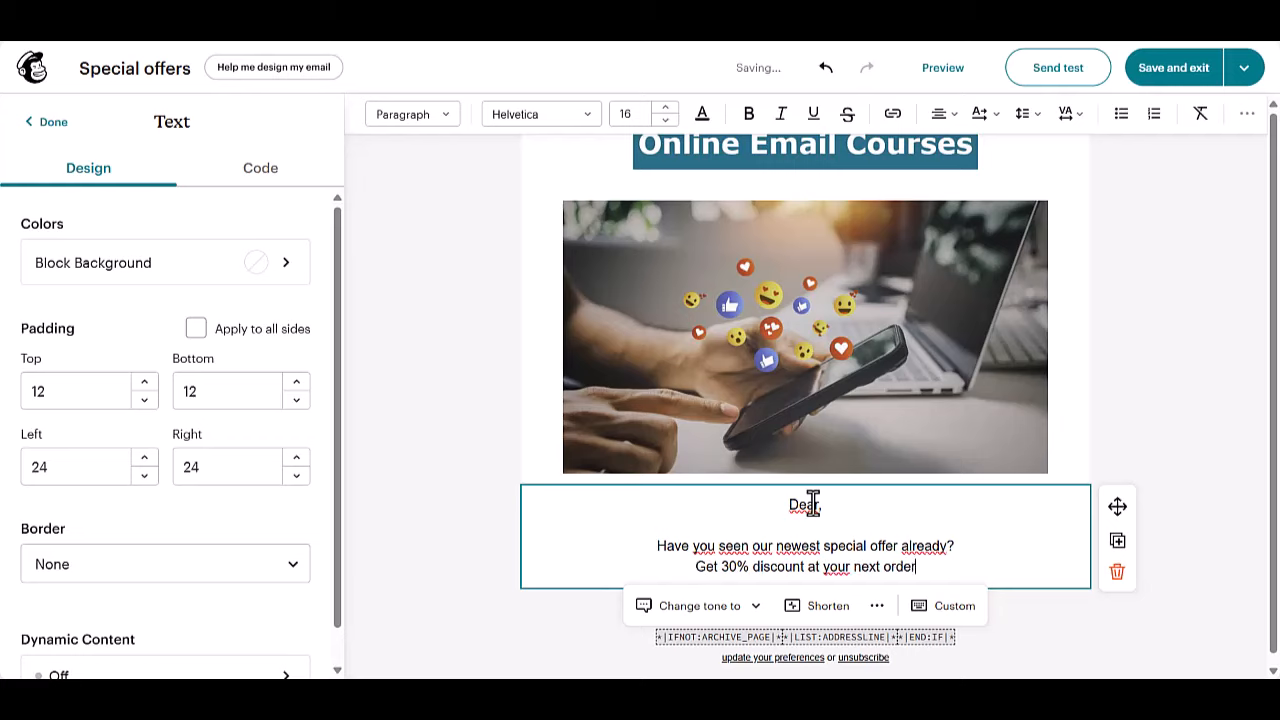
{"action": "key", "text": "Return"}
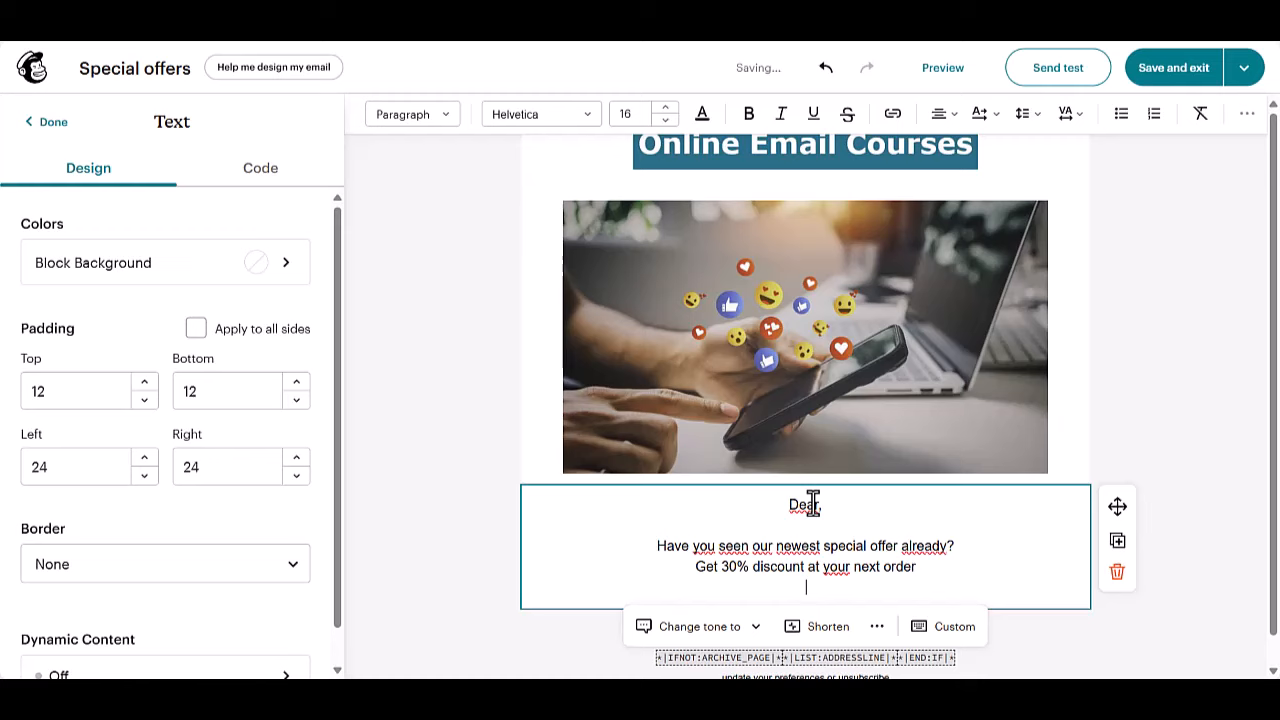
{"action": "left_click", "coordinate": [447, 495]}
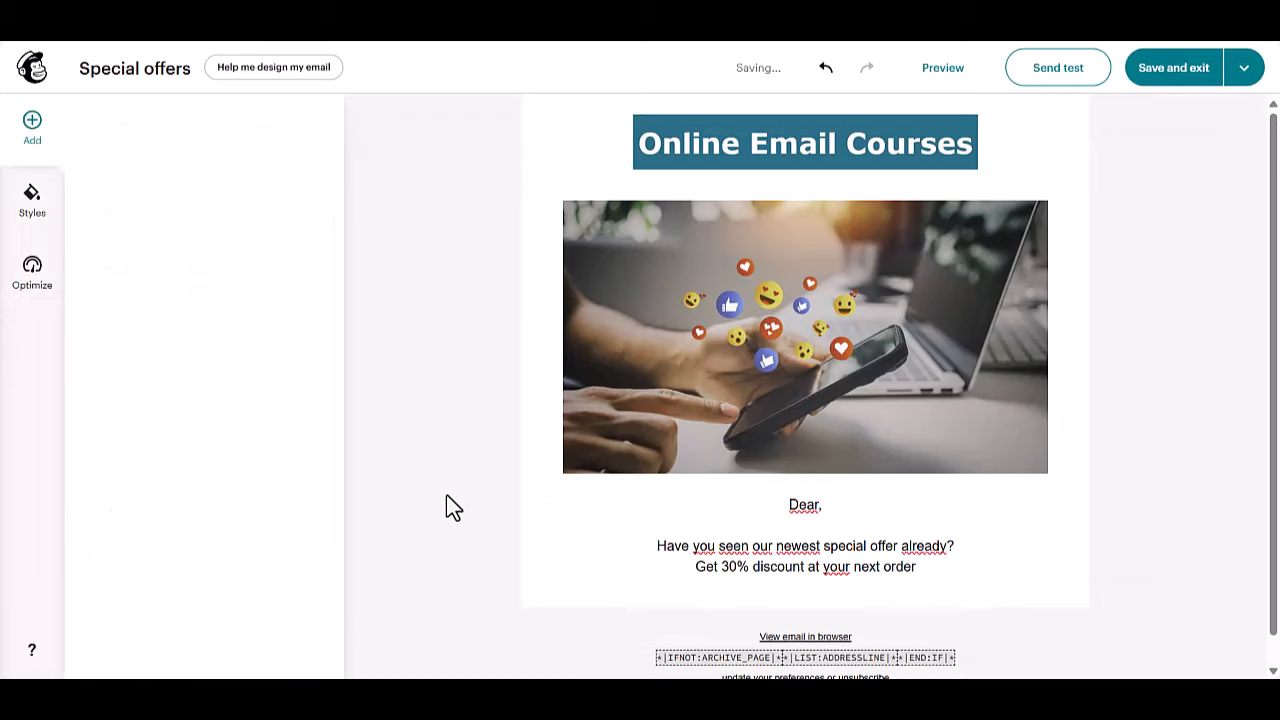
Make the words "30% discount" in the email text bold and green.
{"action": "left_click", "coordinate": [775, 567]}
{"action": "left_click_drag", "start_coordinate": [722, 567], "coordinate": [797, 572]}
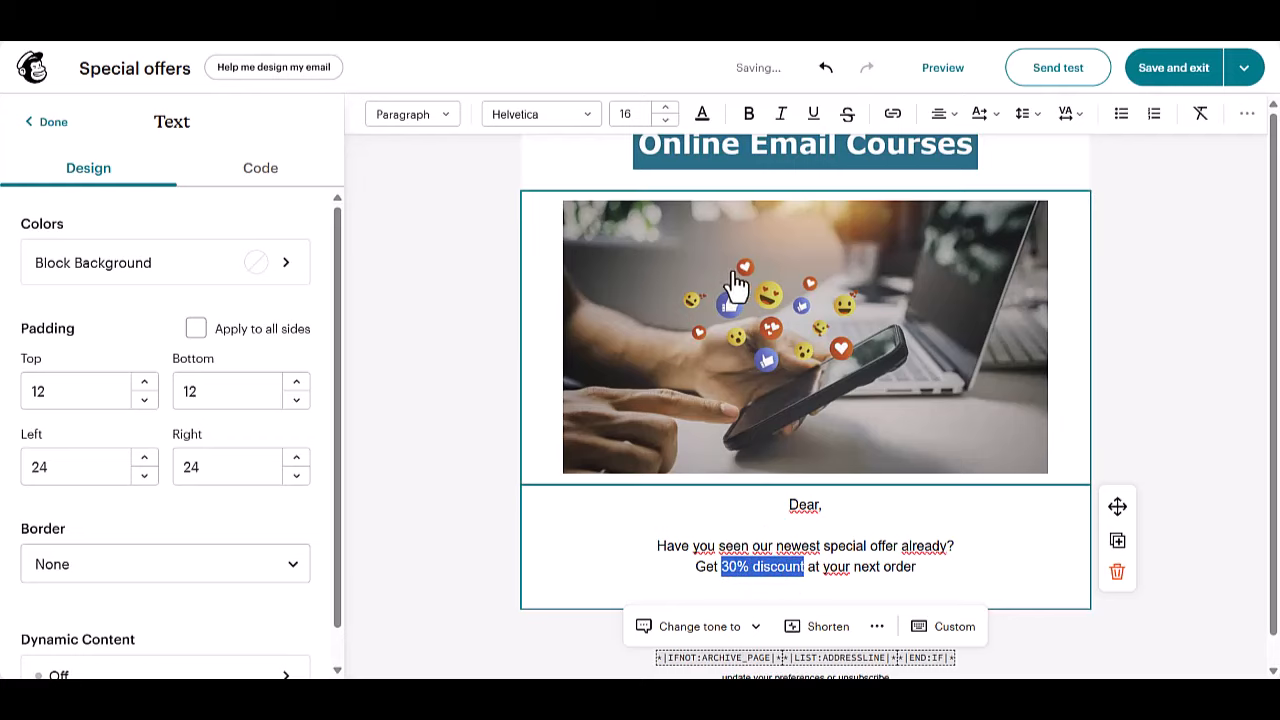
{"action": "left_click", "coordinate": [748, 113]}
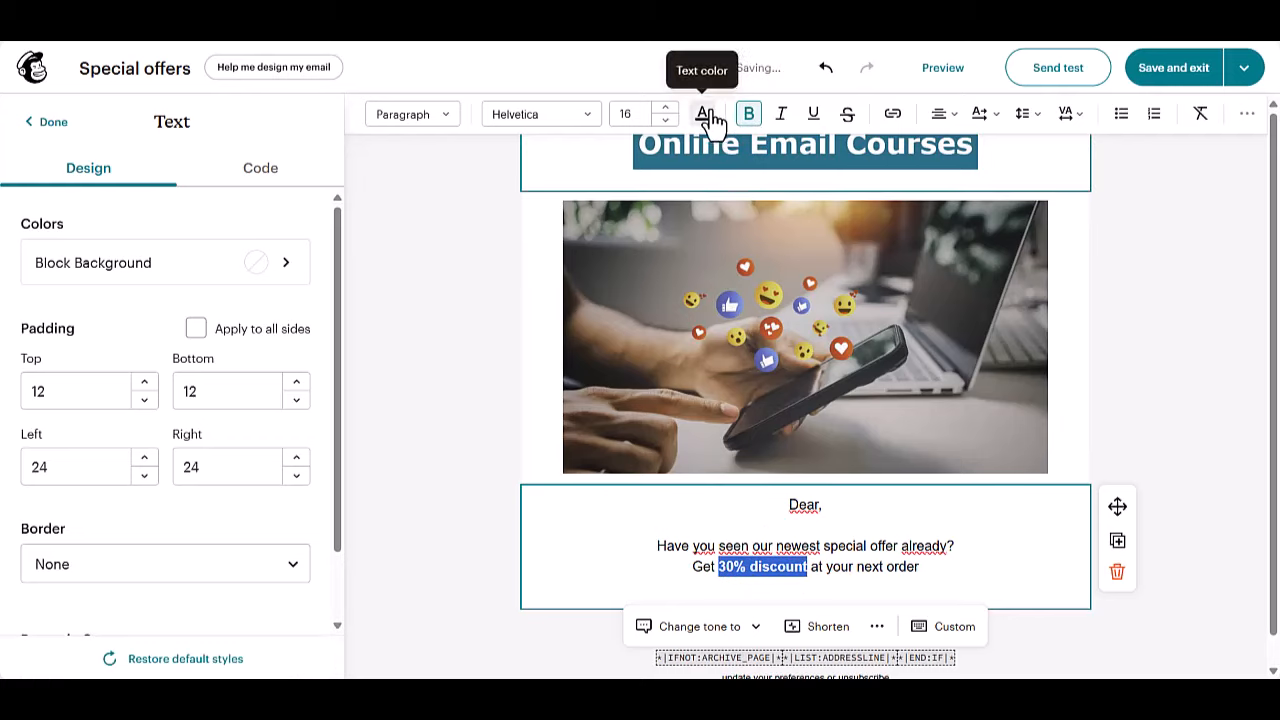
{"action": "left_click", "coordinate": [704, 114]}
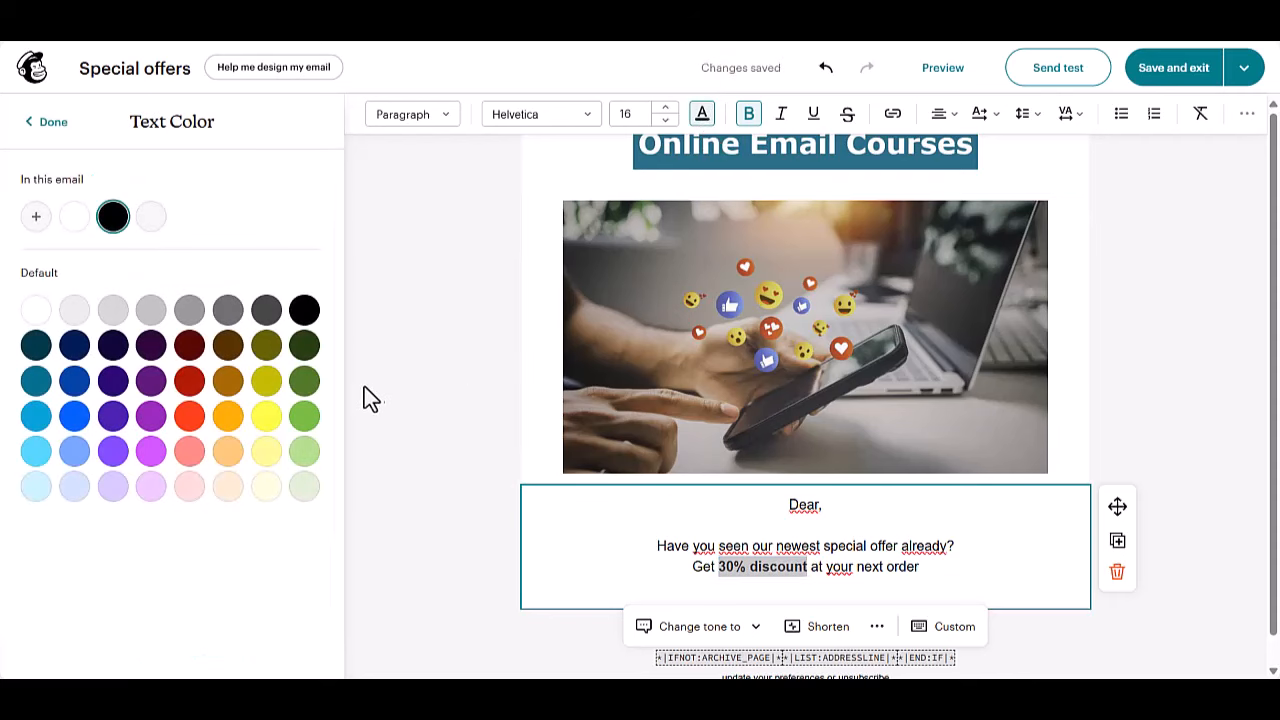
{"action": "left_click", "coordinate": [306, 383]}
{"action": "left_click", "coordinate": [979, 551]}
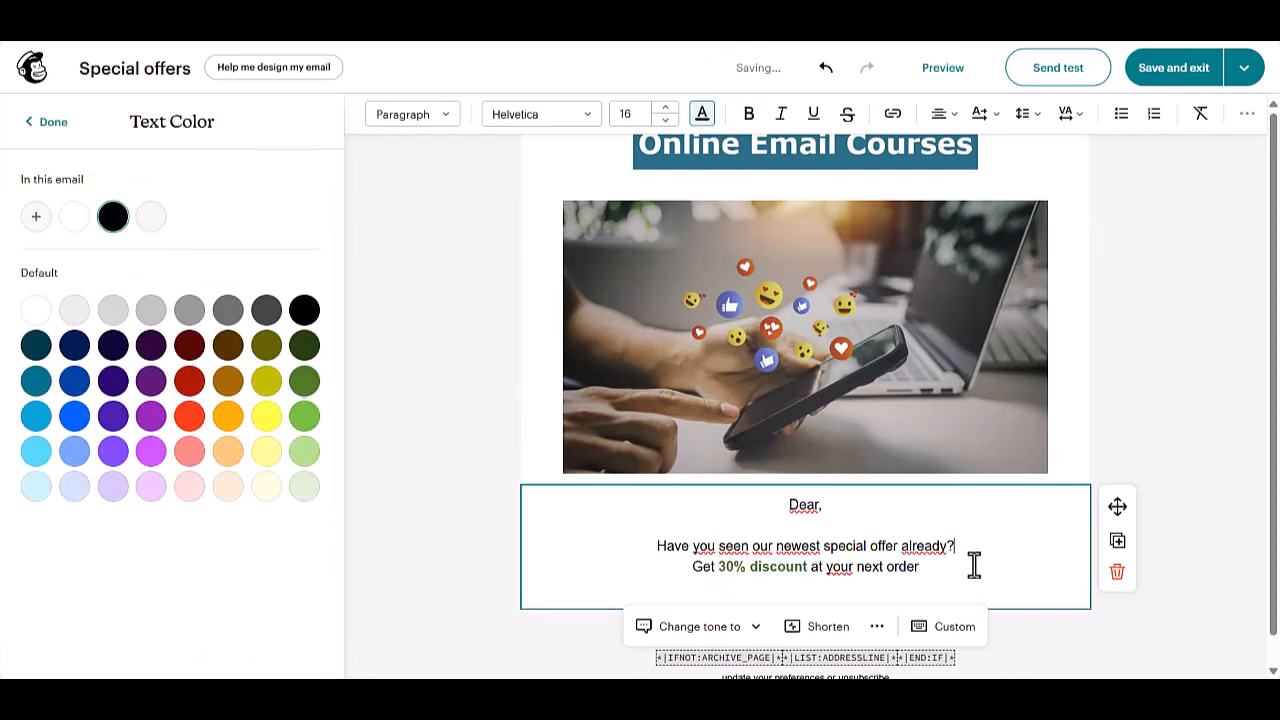
{"action": "mouse_move", "coordinate": [824, 550]}
{"action": "left_mouse_down"}
{"action": "mouse_move", "coordinate": [894, 546]}
{"action": "mouse_move", "coordinate": [823, 548]}
{"action": "left_mouse_up"}
{"action": "left_click", "coordinate": [893, 548]}
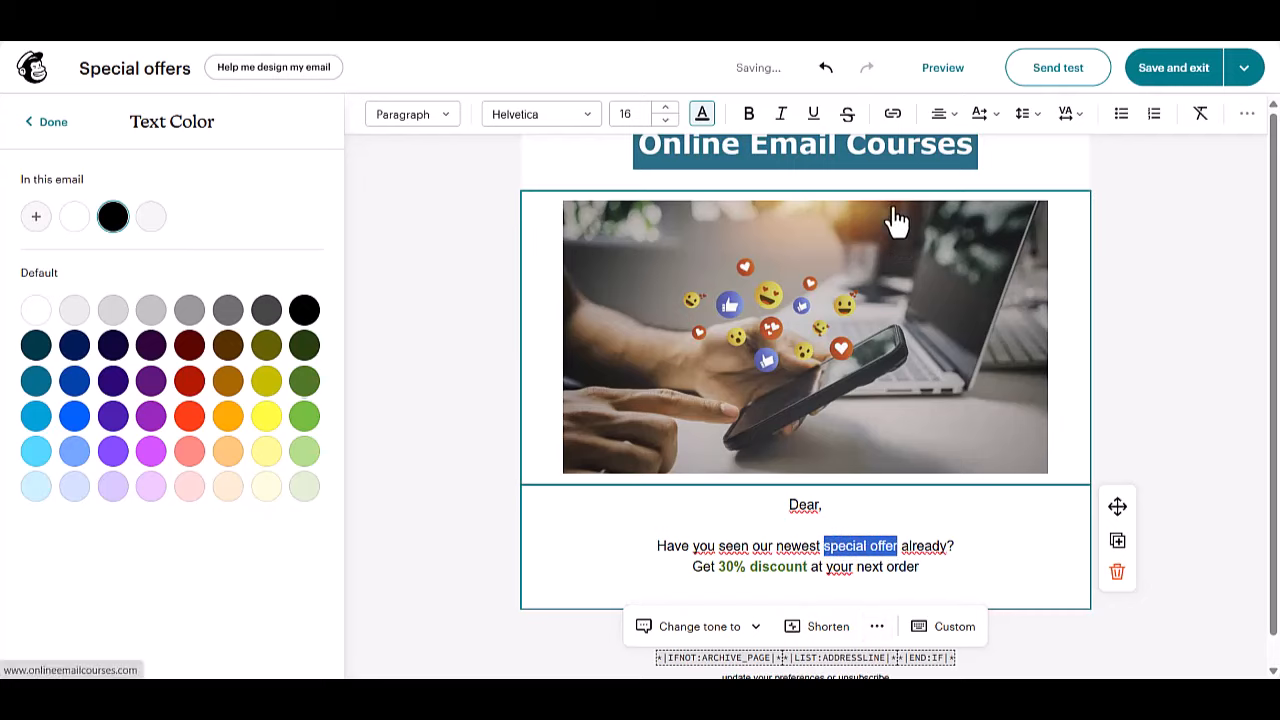
{"action": "left_click", "coordinate": [892, 114]}
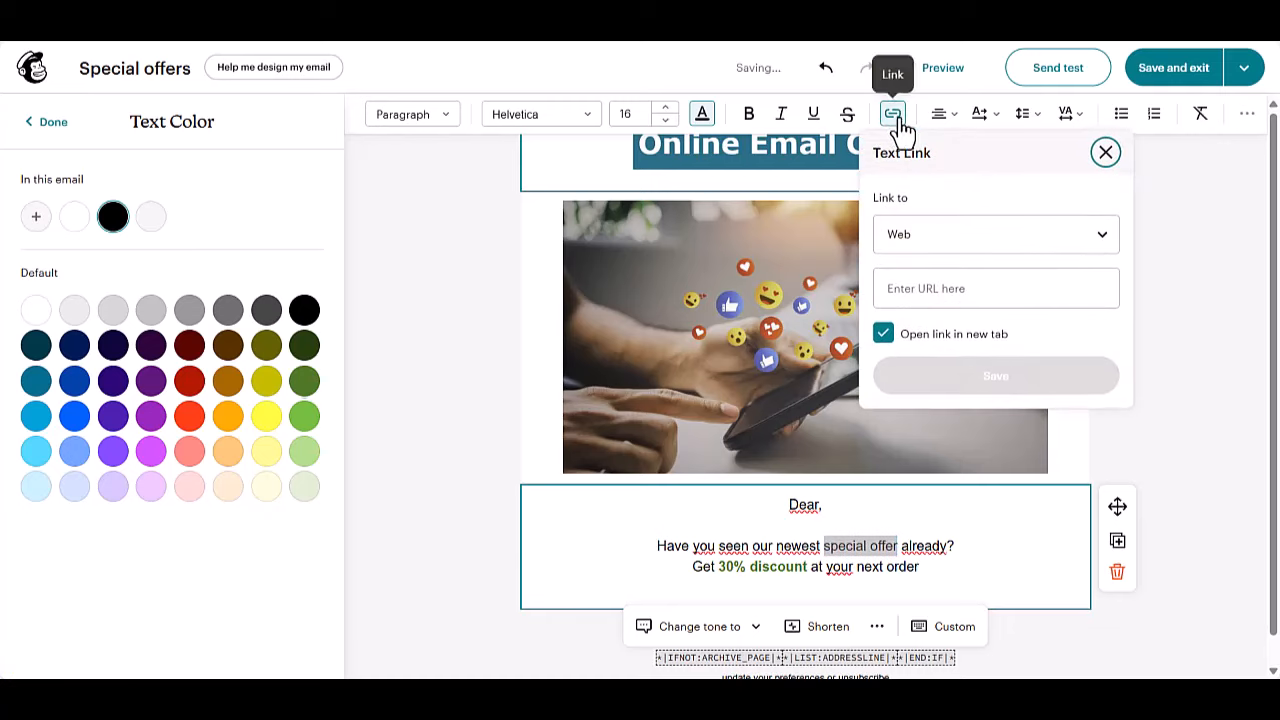
{"action": "left_click", "coordinate": [896, 118]}
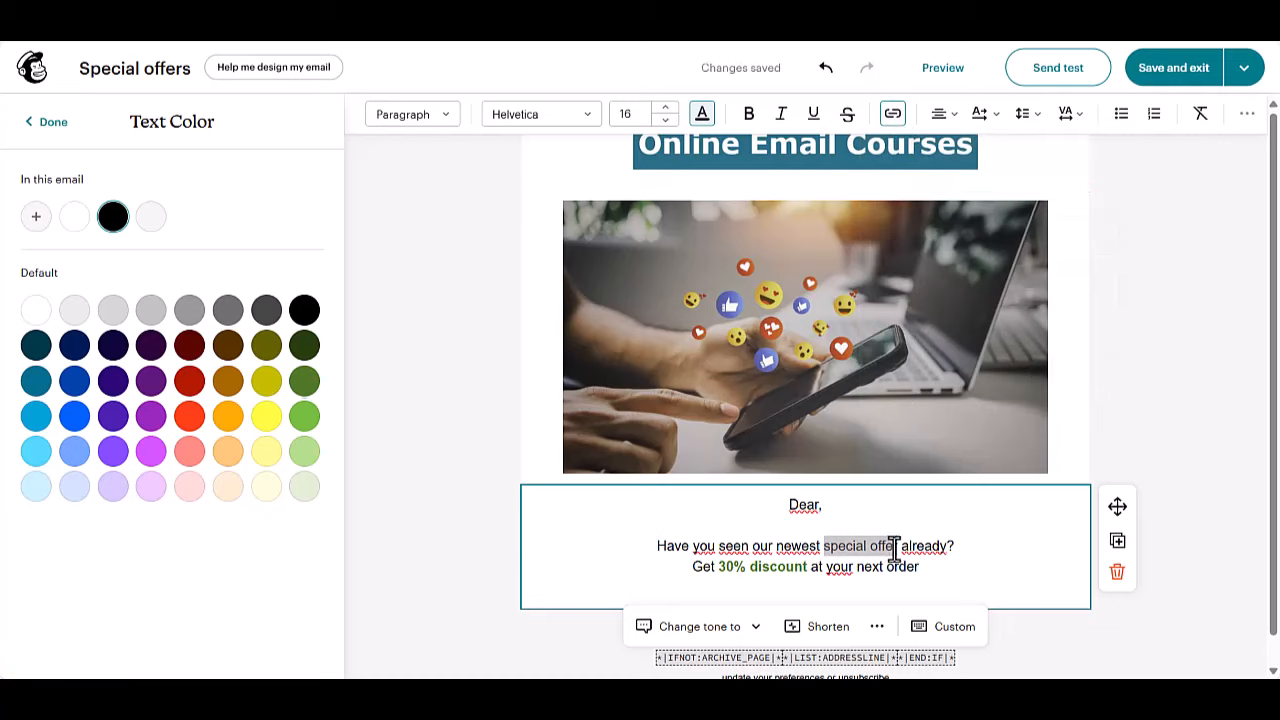
{"action": "left_click", "coordinate": [894, 117]}
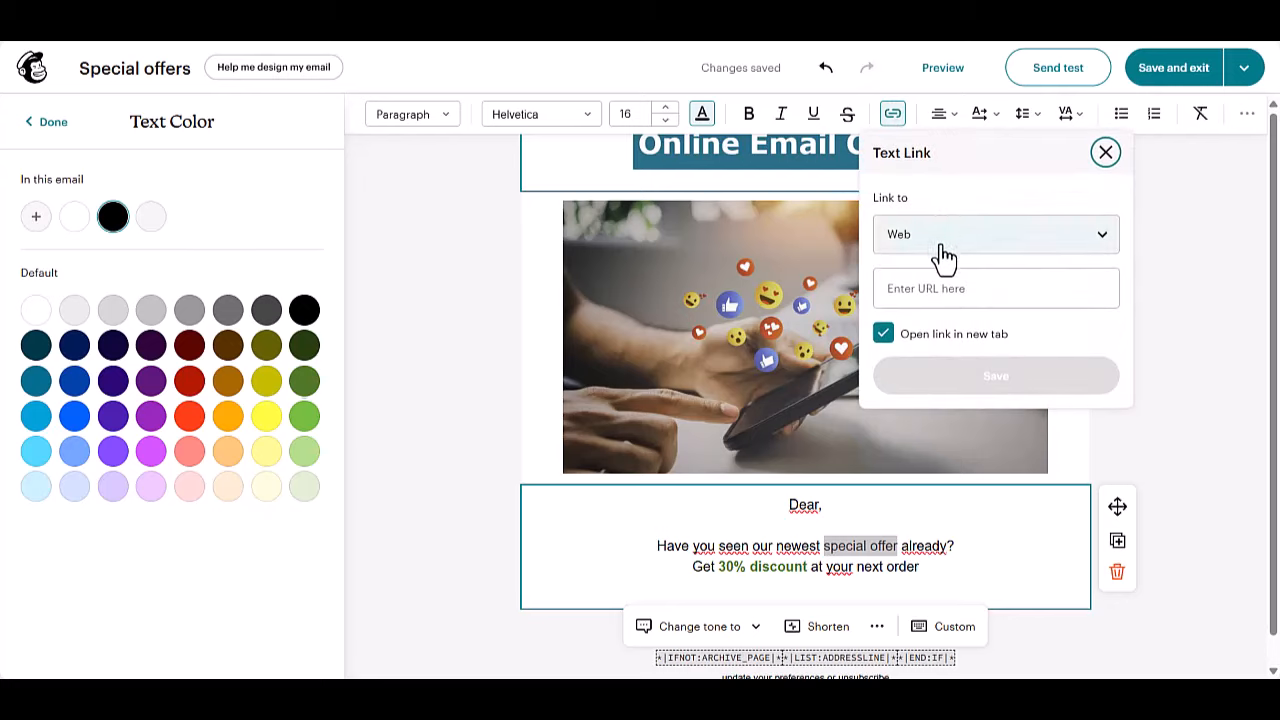
{"action": "left_click", "coordinate": [931, 288]}
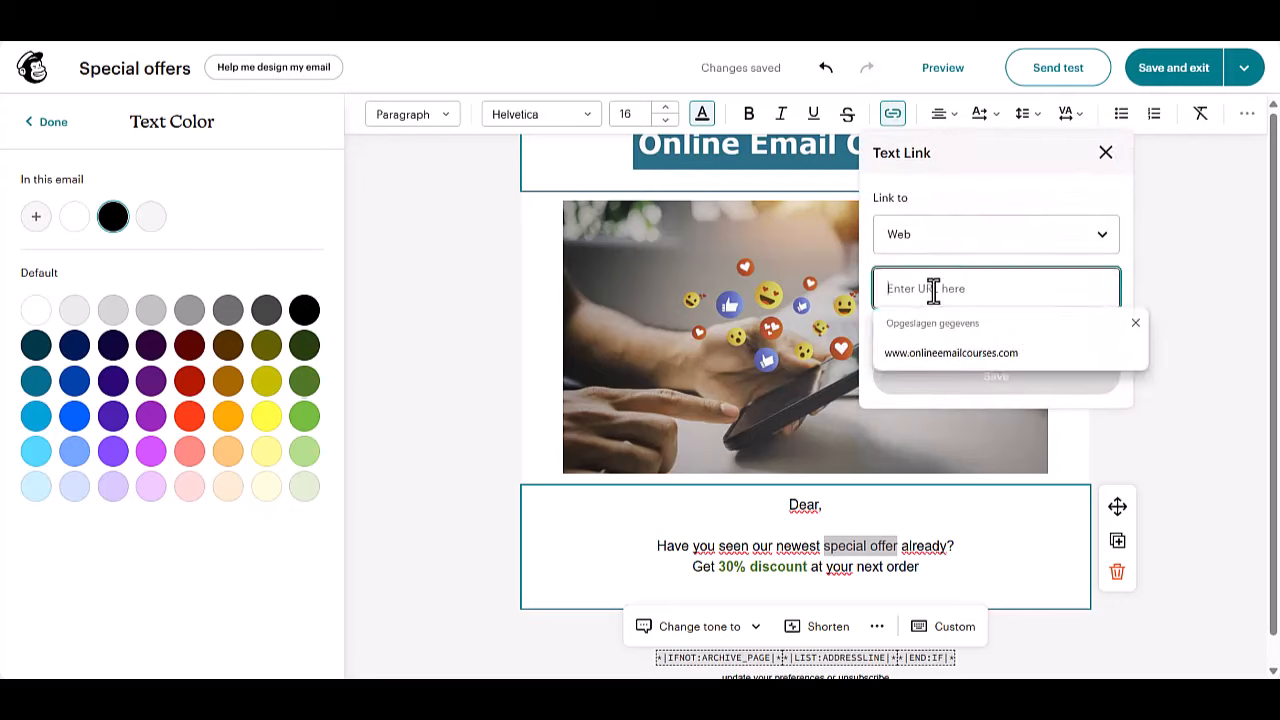
{"action": "type", "text": "www.onlineemailcourses.com"}
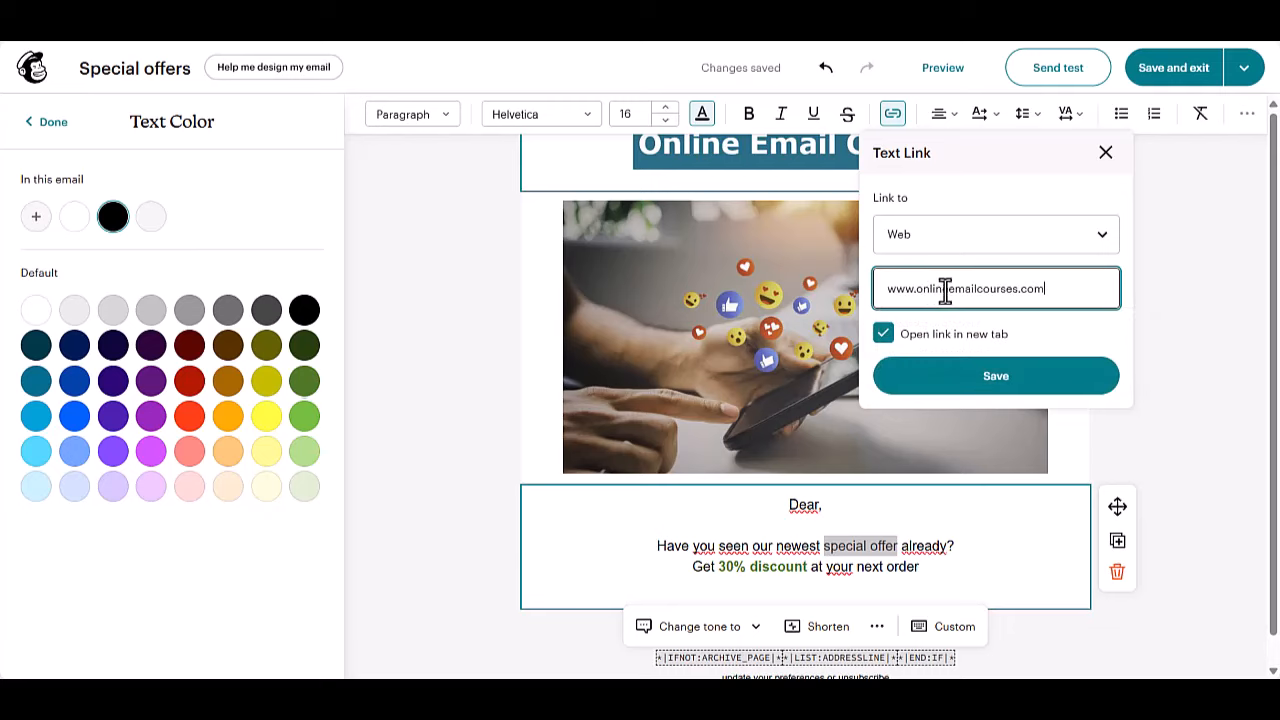
{"action": "left_click", "coordinate": [1001, 384]}
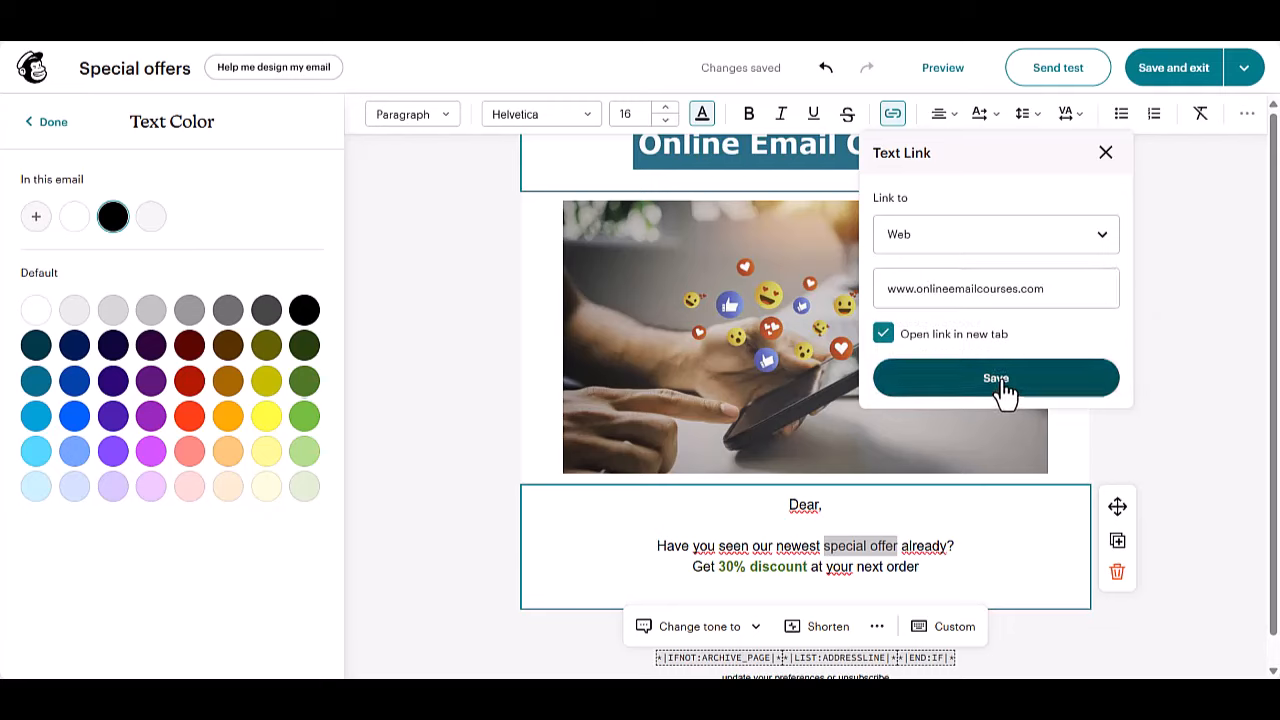
{"action": "left_click", "coordinate": [445, 515]}
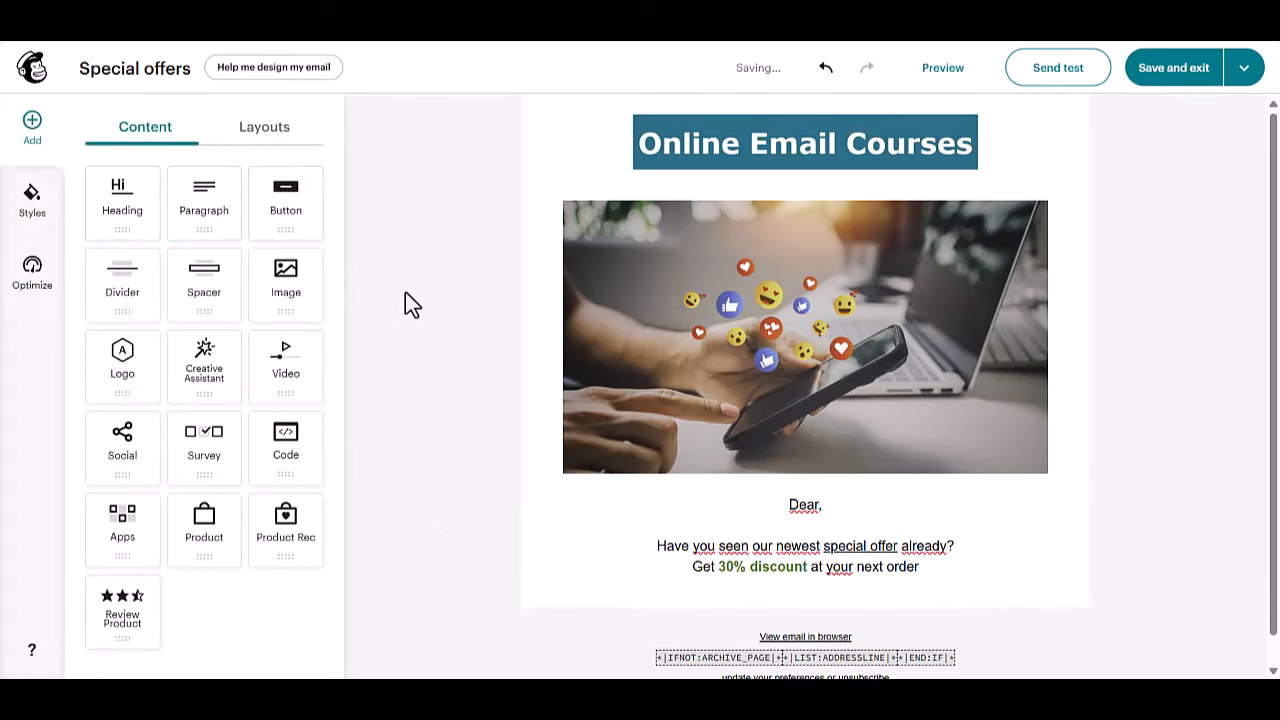
Try a one-column and a two-column blank layout below the email text, deleting each one again.
{"action": "scroll", "coordinate": [414, 318], "scroll_direction": "down", "scroll_amount": 1}
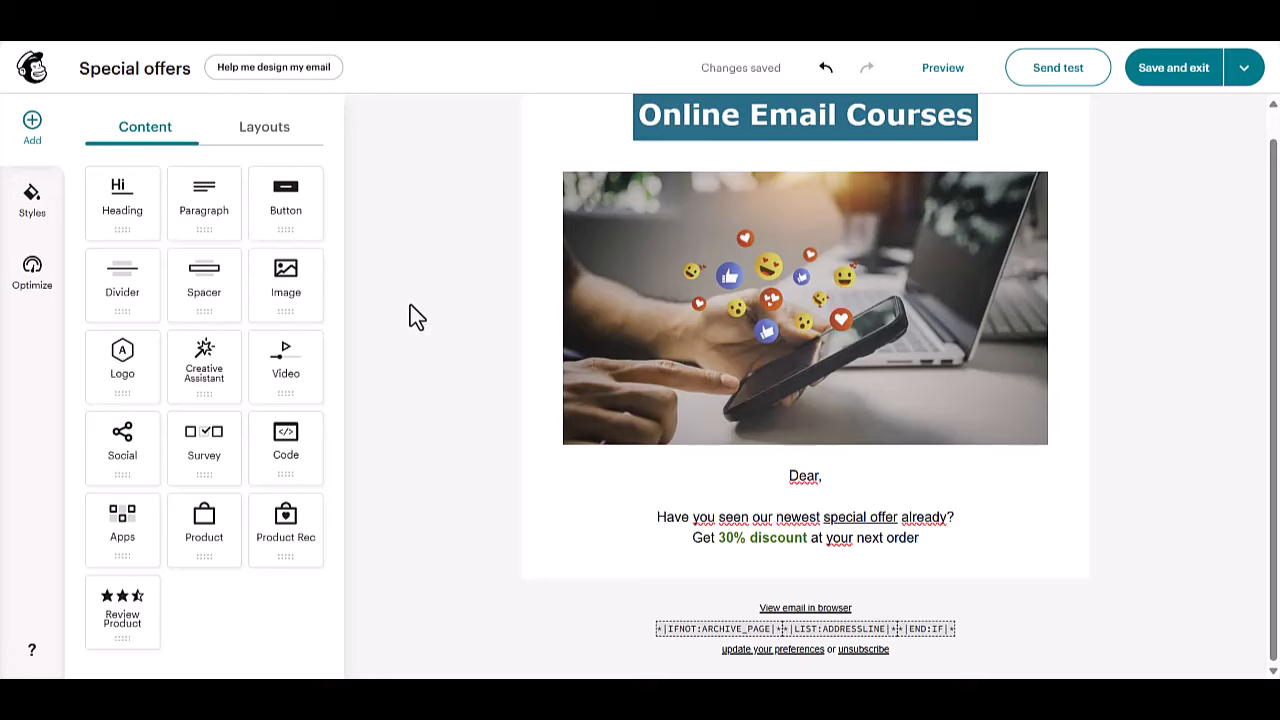
{"action": "left_click", "coordinate": [258, 140]}
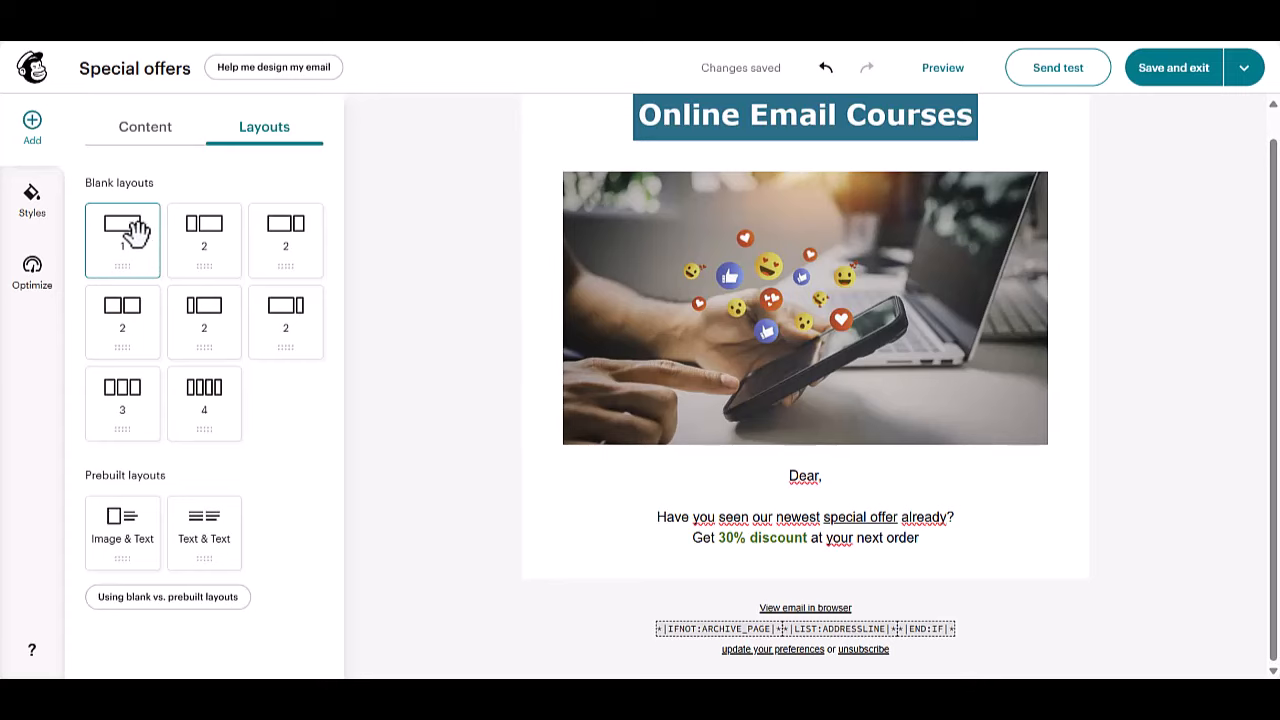
{"action": "left_click_drag", "start_coordinate": [120, 224], "coordinate": [776, 573]}
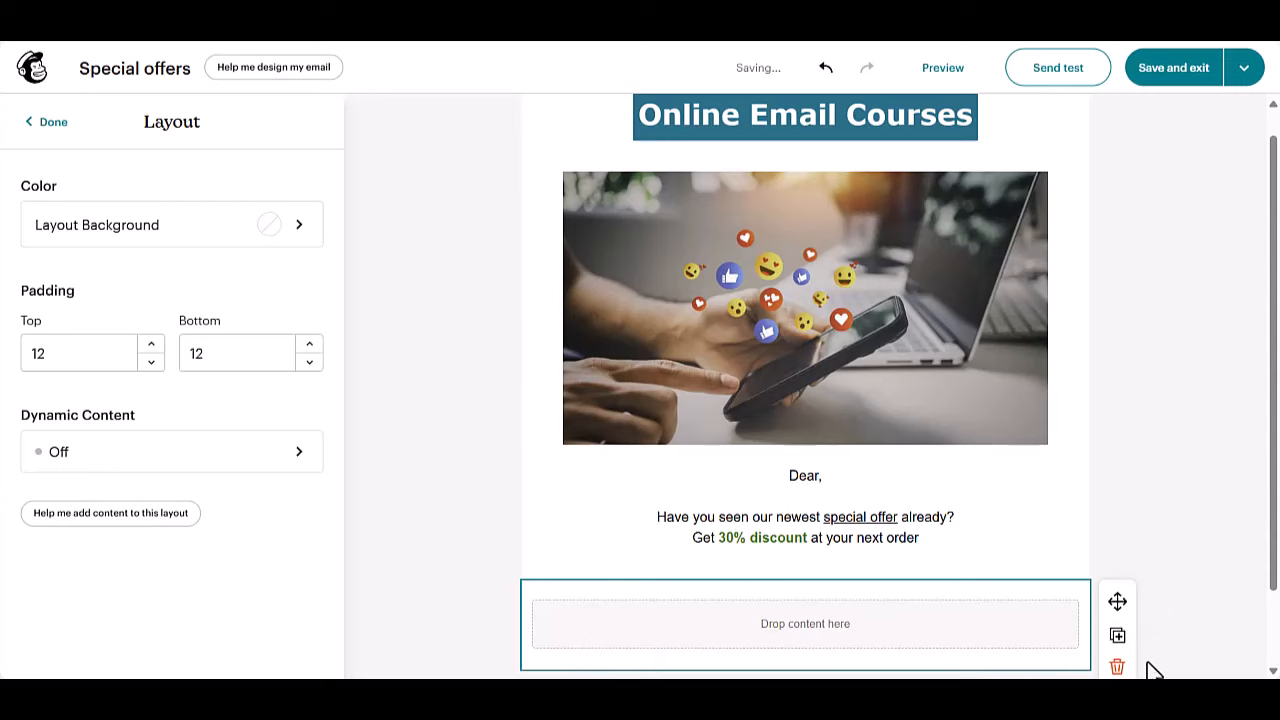
{"action": "left_click", "coordinate": [1117, 665]}
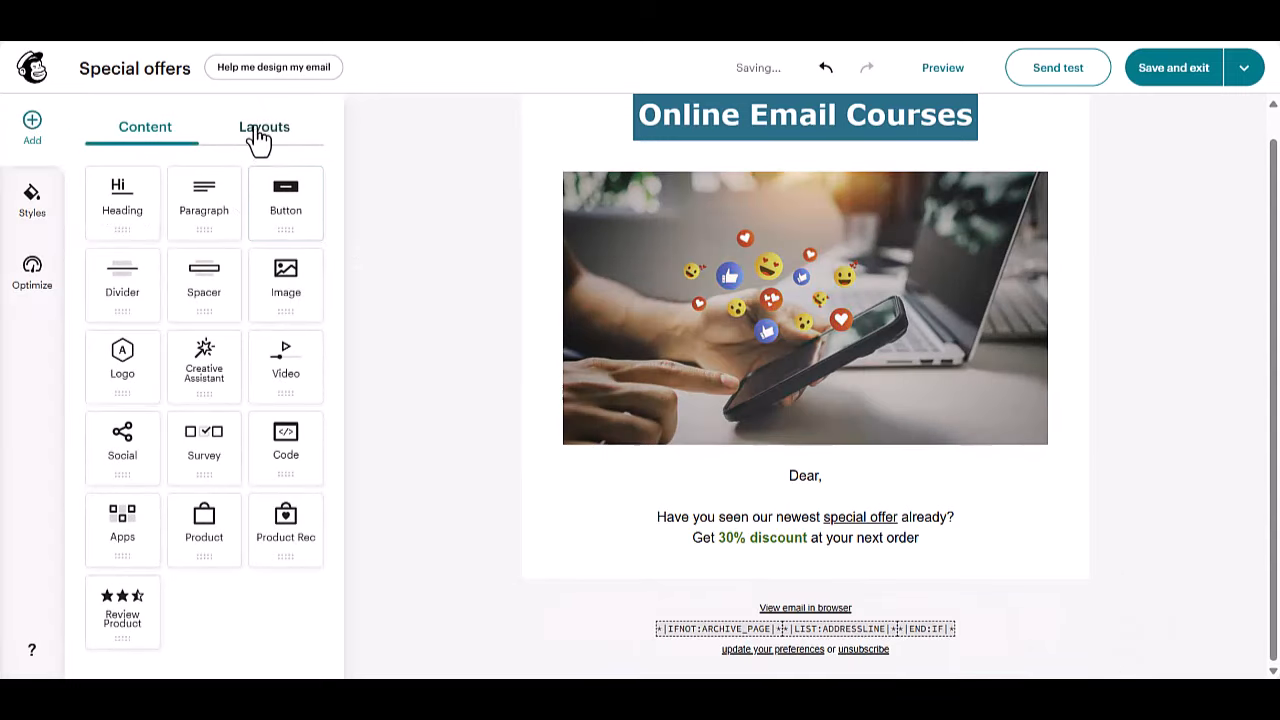
{"action": "left_click", "coordinate": [262, 134]}
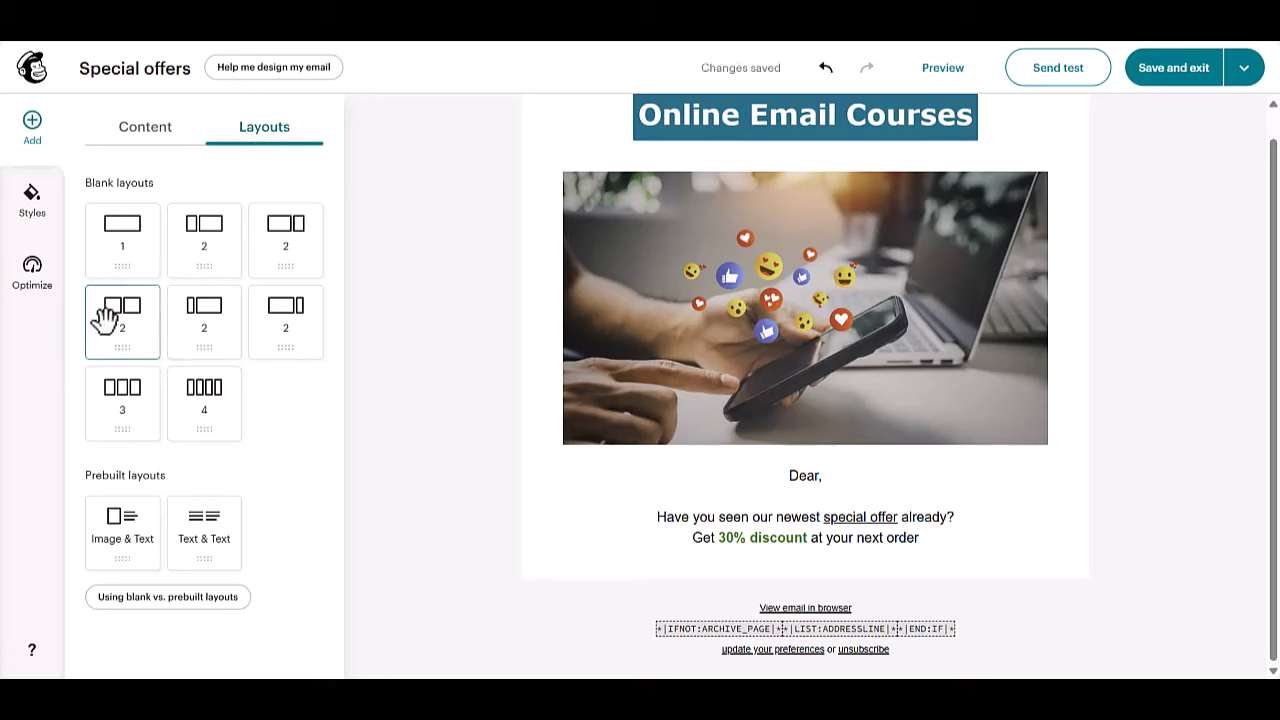
{"action": "left_click_drag", "start_coordinate": [105, 318], "coordinate": [823, 578]}
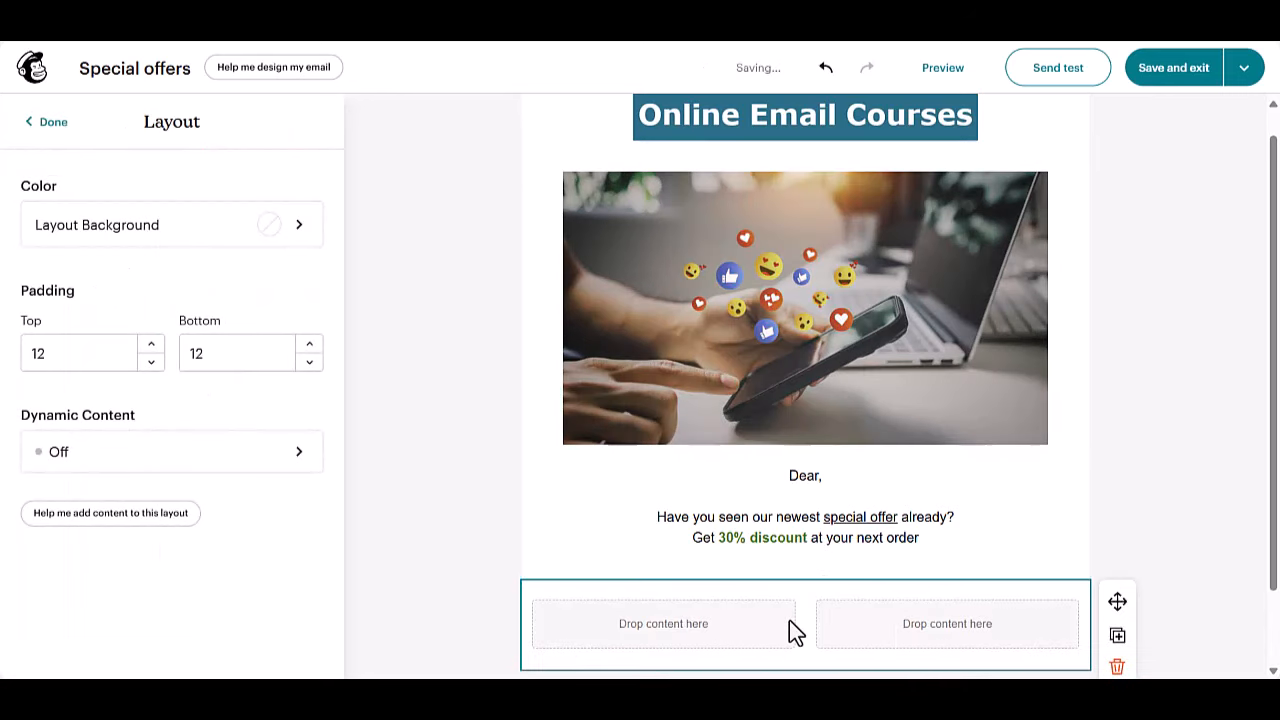
{"action": "left_click", "coordinate": [1117, 666]}
Add a one-column blank layout below the email text and close its settings.
{"action": "left_click", "coordinate": [276, 138]}
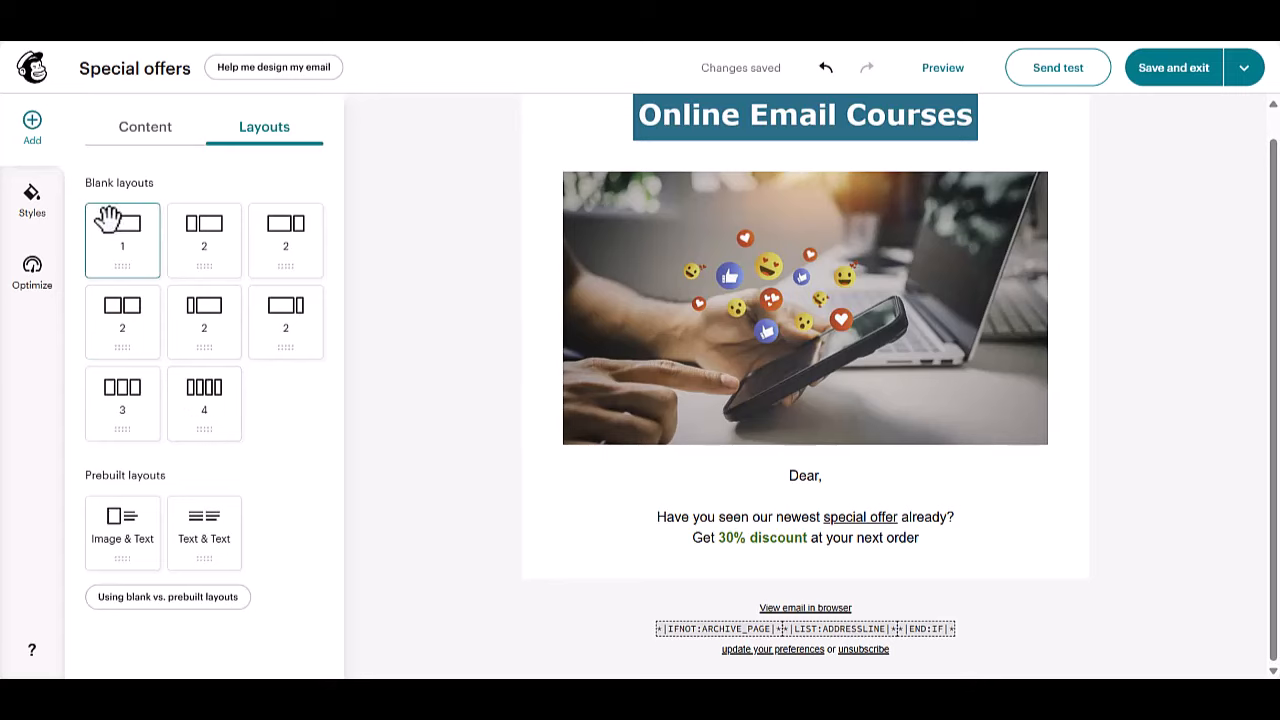
{"action": "left_click_drag", "start_coordinate": [114, 229], "coordinate": [826, 568]}
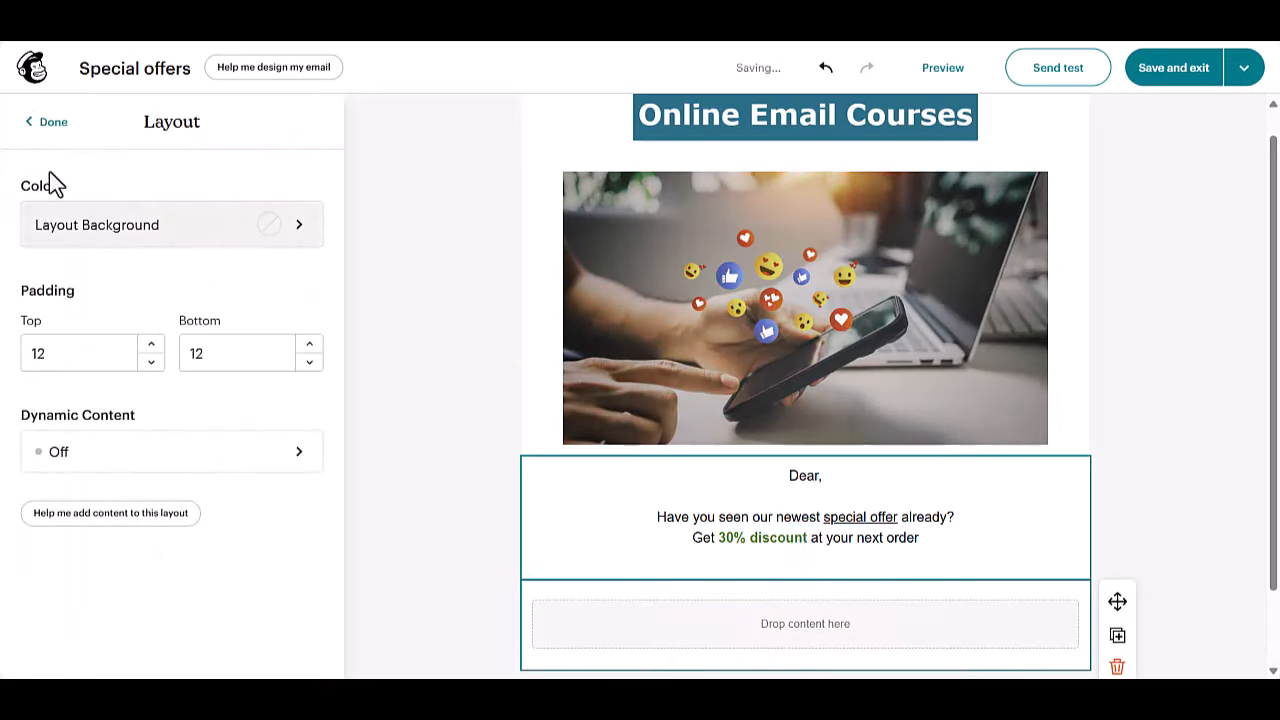
{"action": "left_click", "coordinate": [46, 125]}
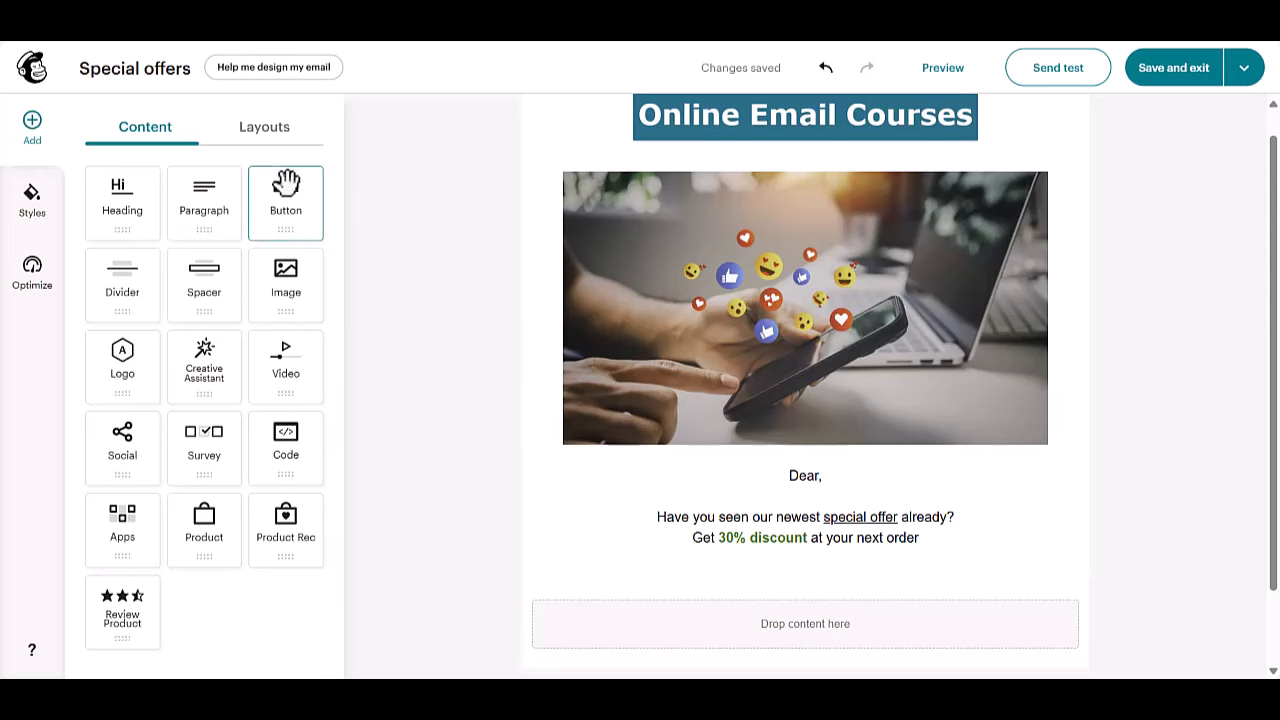
Add a button below the email text, label it "SHOP NOW >" and leave the block.
{"action": "left_click_drag", "start_coordinate": [274, 194], "coordinate": [824, 528]}
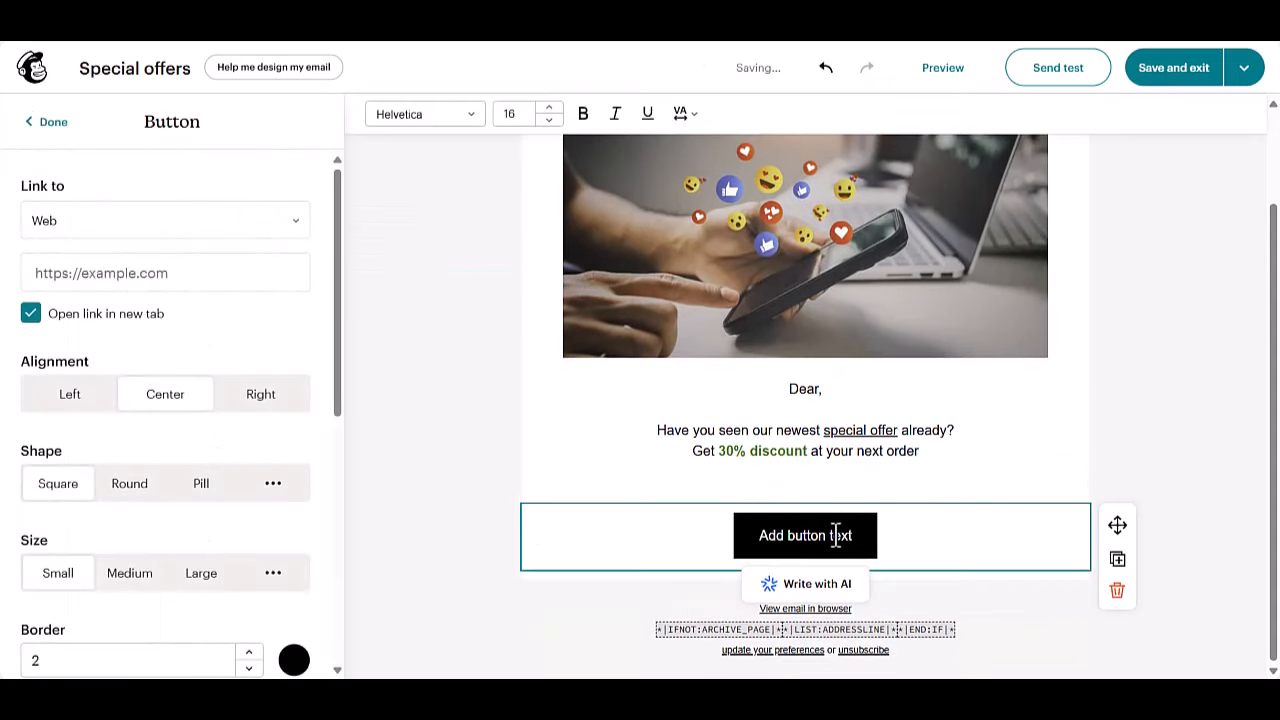
{"action": "triple_click", "coordinate": [836, 536]}
{"action": "type", "text": "SHOP NOW"}
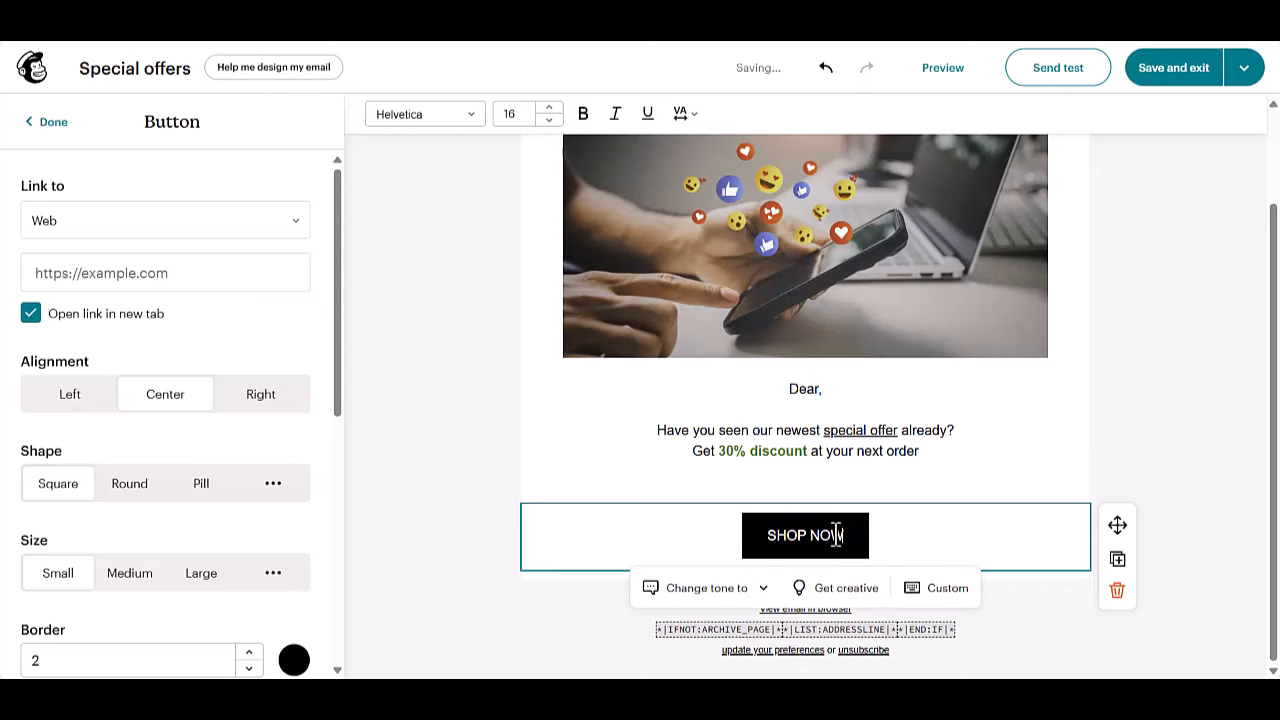
{"action": "type", "text": " >"}
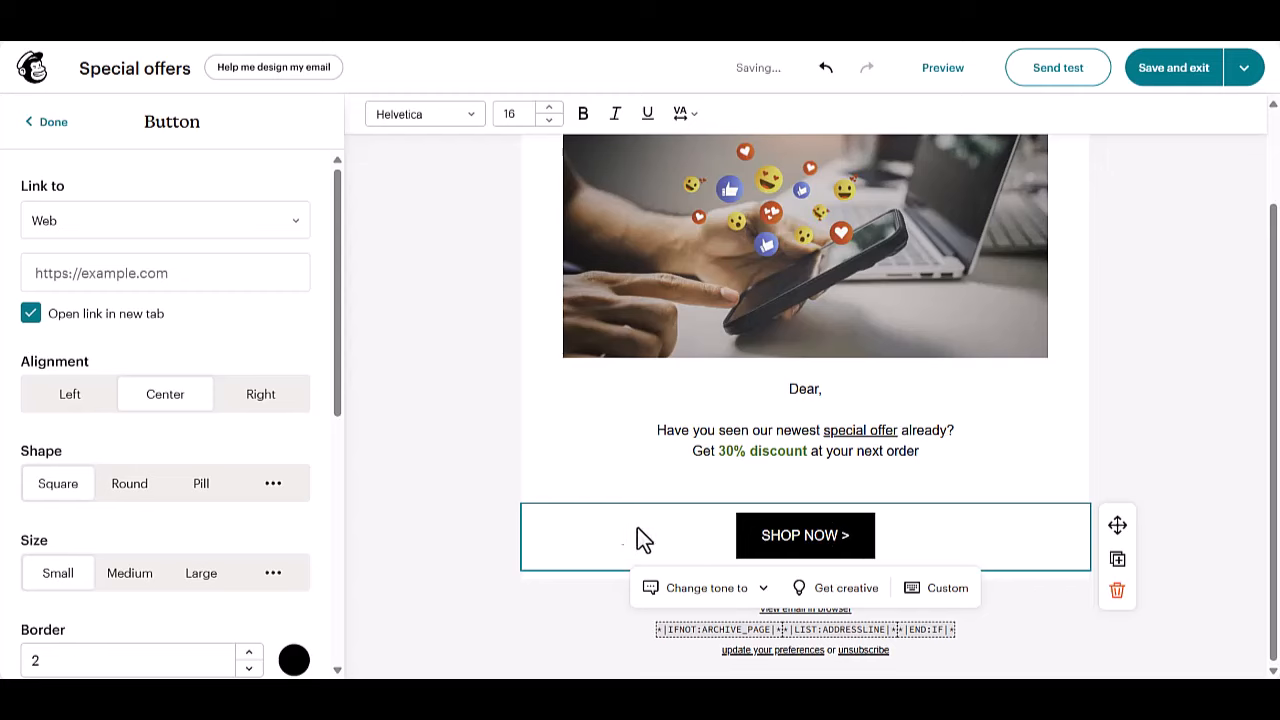
{"action": "left_click", "coordinate": [461, 522]}
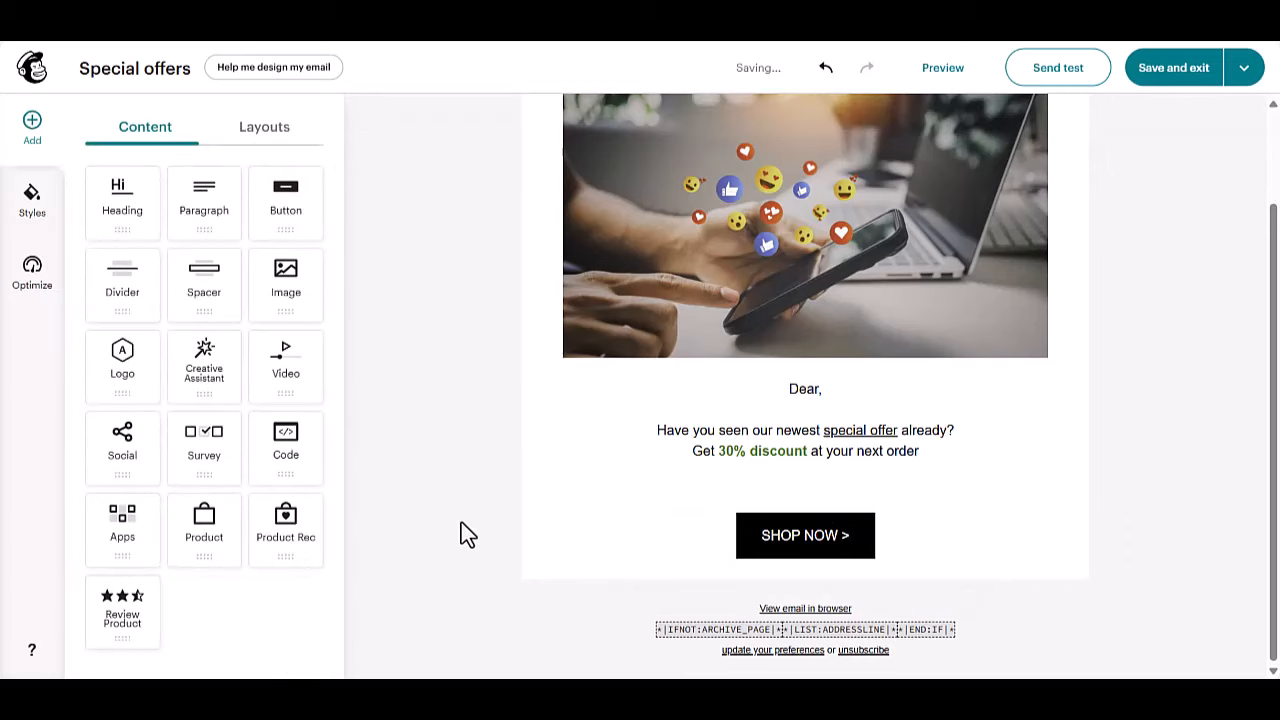
{"action": "left_click", "coordinate": [678, 536]}
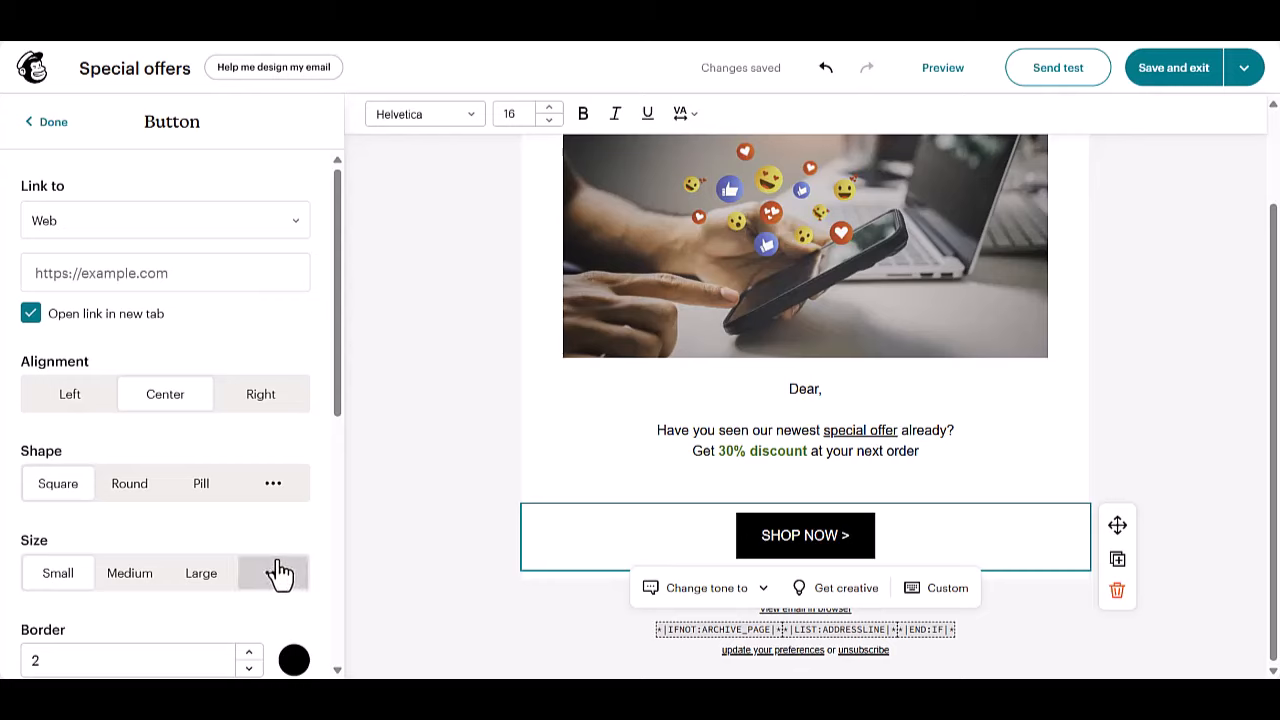
{"action": "left_click", "coordinate": [78, 260]}
{"action": "left_click", "coordinate": [132, 277]}
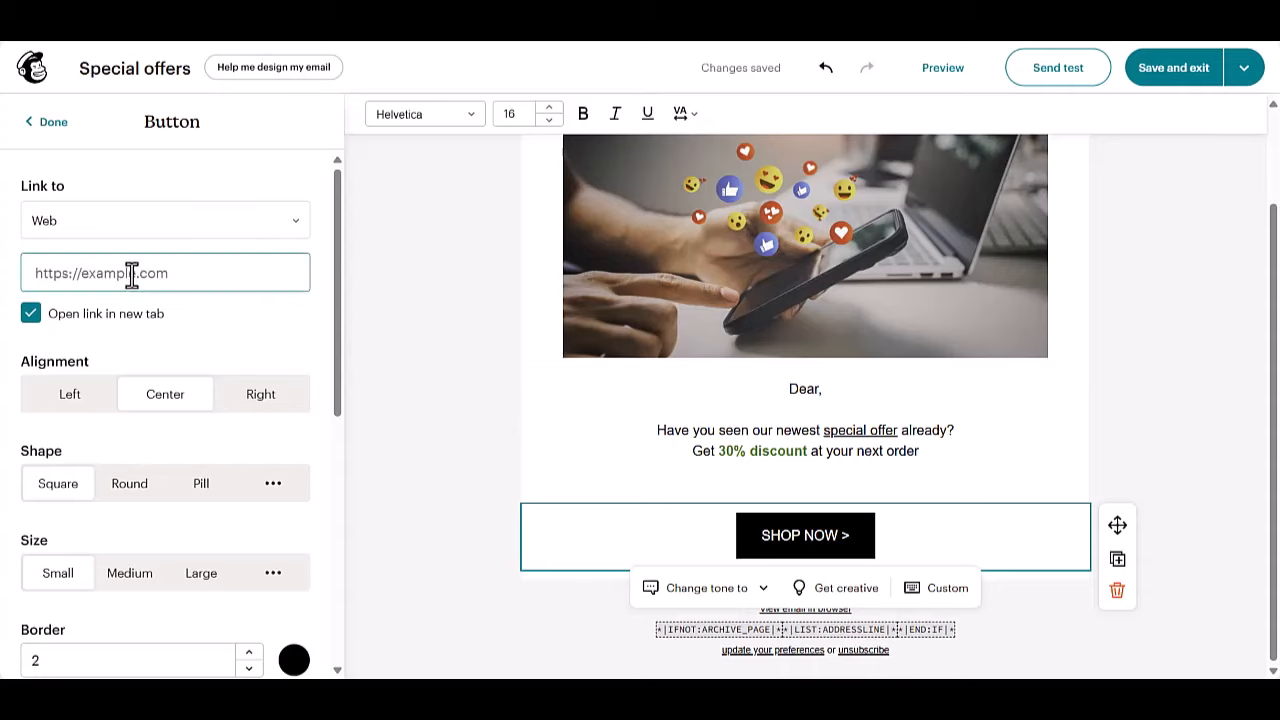
{"action": "type", "text": "www.onlineemailcourses.com"}
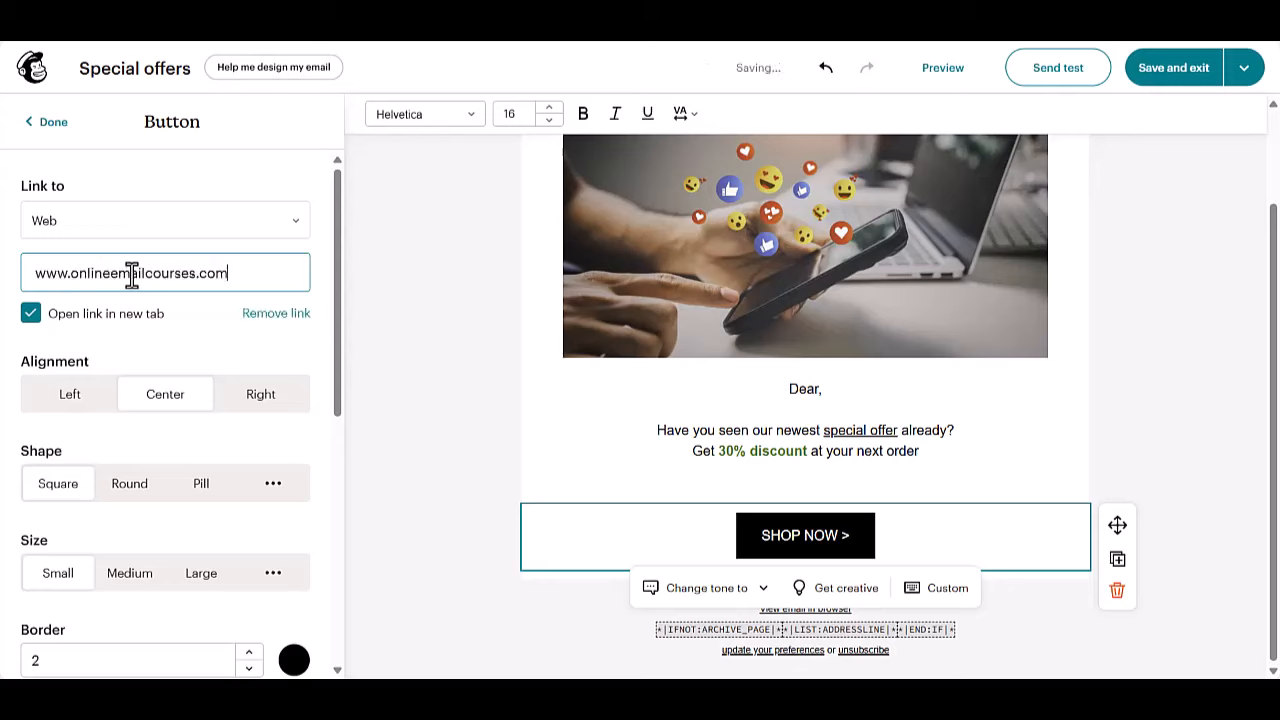
Try left and right alignment for the "SHOP NOW >" button and return it to center.
{"action": "left_click", "coordinate": [72, 400]}
{"action": "left_click", "coordinate": [163, 405]}
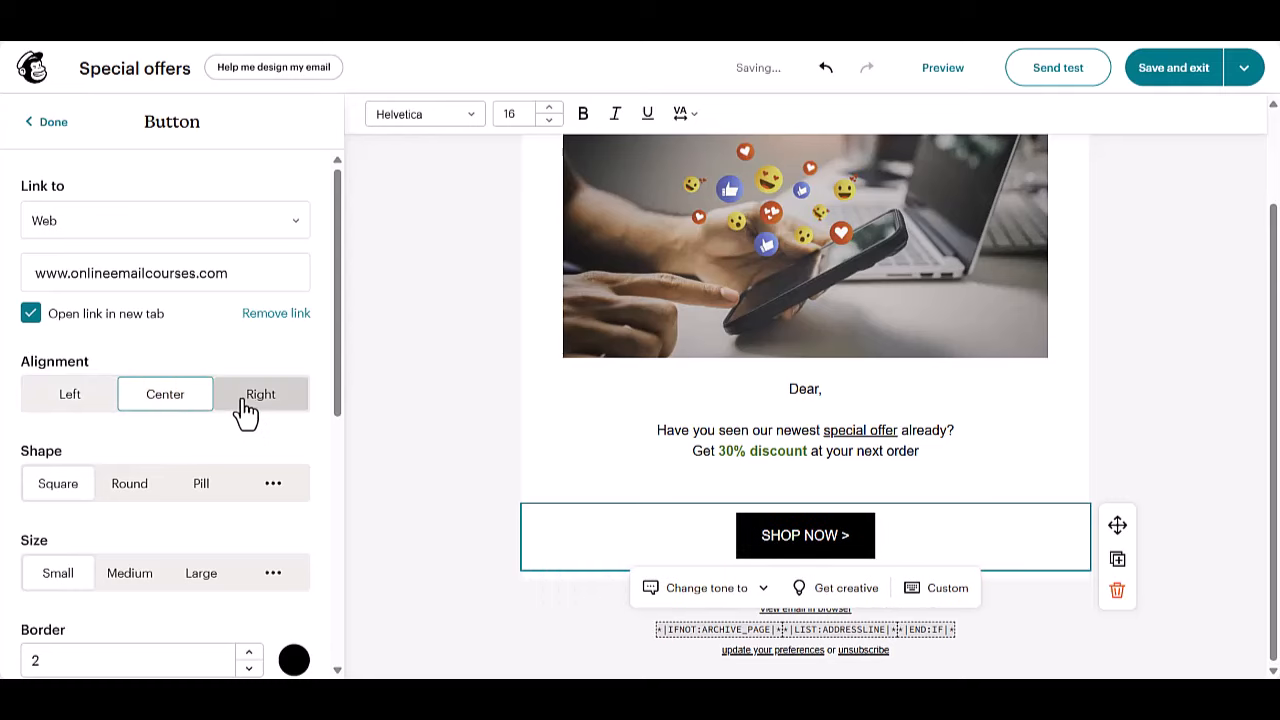
{"action": "left_click", "coordinate": [255, 408]}
{"action": "left_click", "coordinate": [170, 408]}
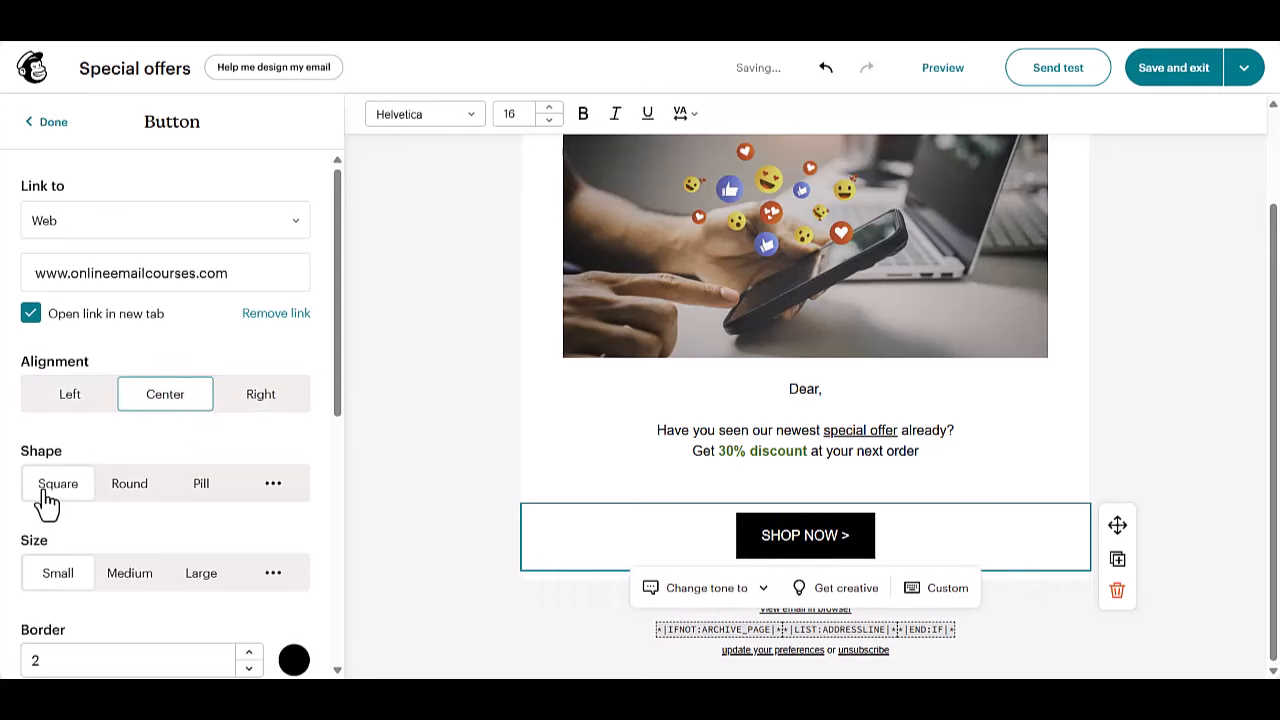
Compare the round, pill and square shapes and the button sizes, settling on a small pill-shaped "SHOP NOW >" button.
{"action": "left_click", "coordinate": [132, 490]}
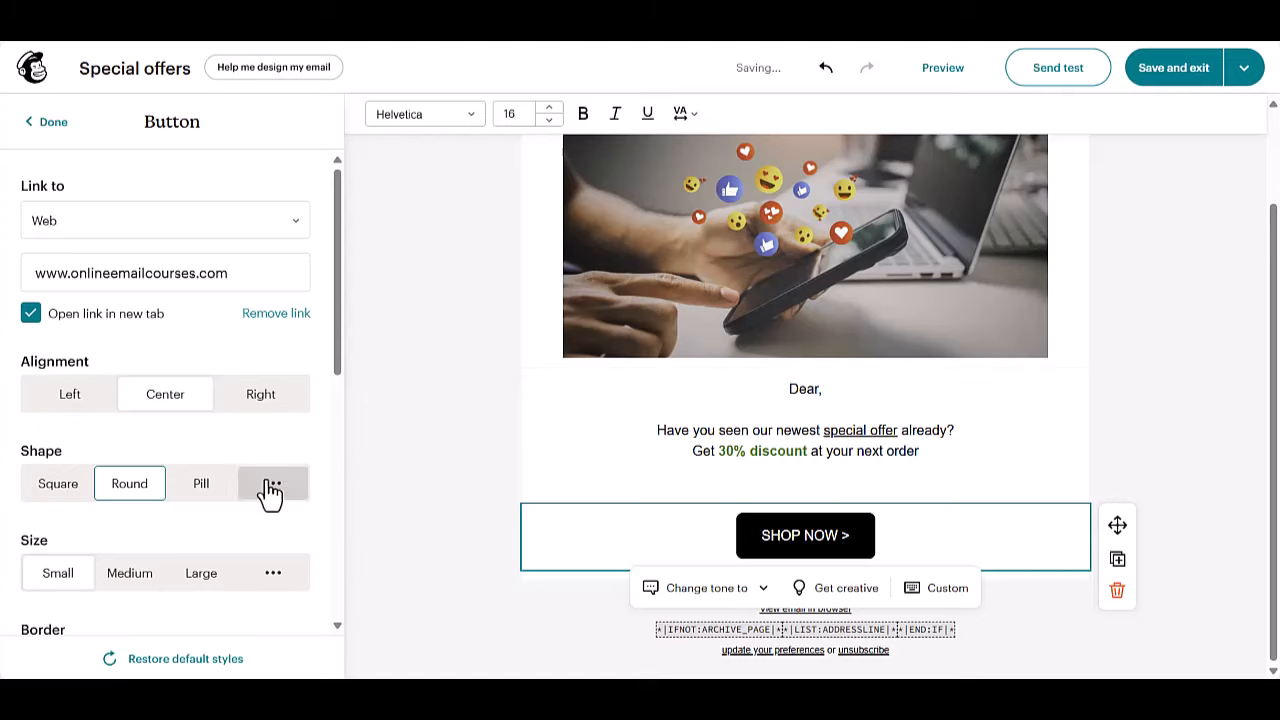
{"action": "left_click", "coordinate": [197, 486]}
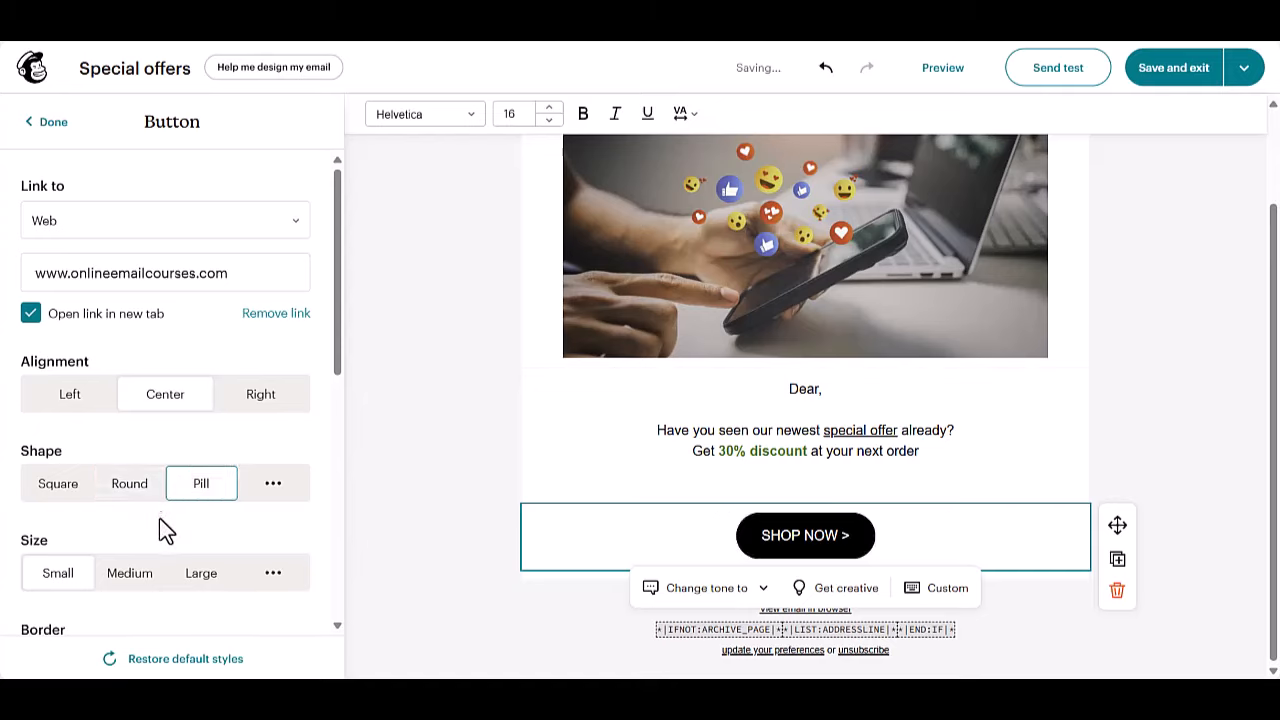
{"action": "left_click", "coordinate": [60, 490]}
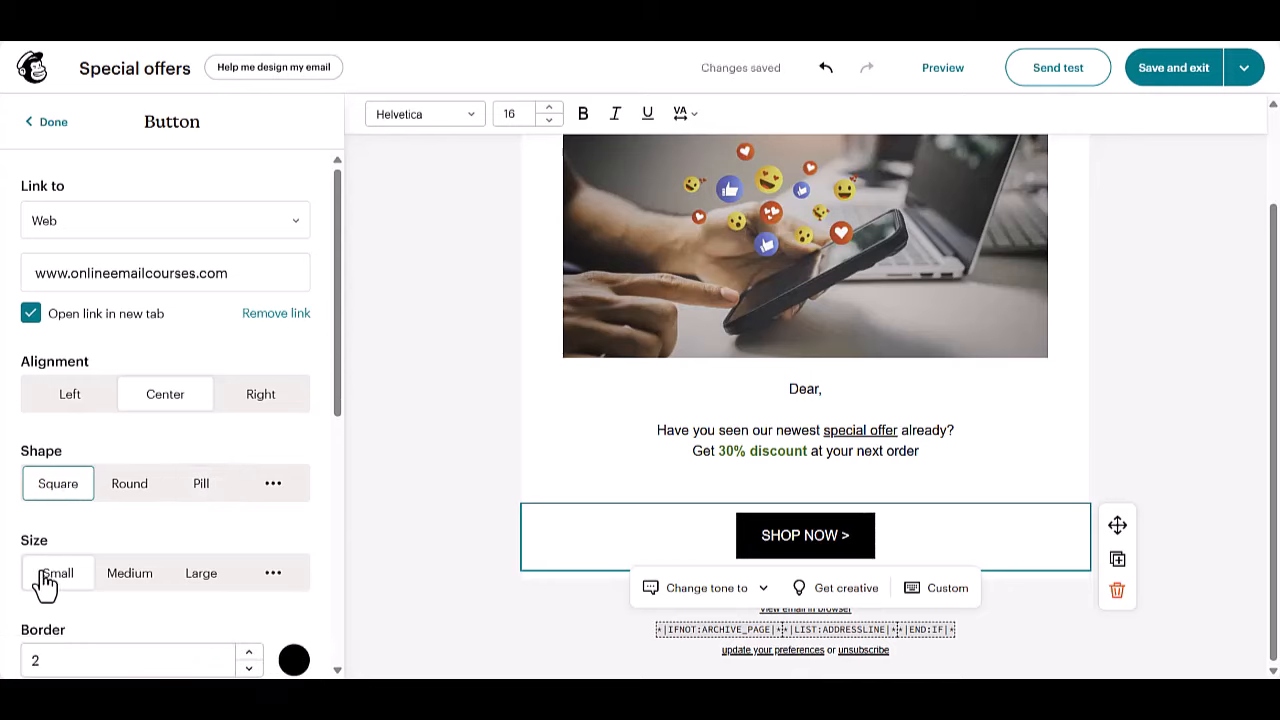
{"action": "left_click", "coordinate": [118, 585]}
{"action": "left_click", "coordinate": [198, 585]}
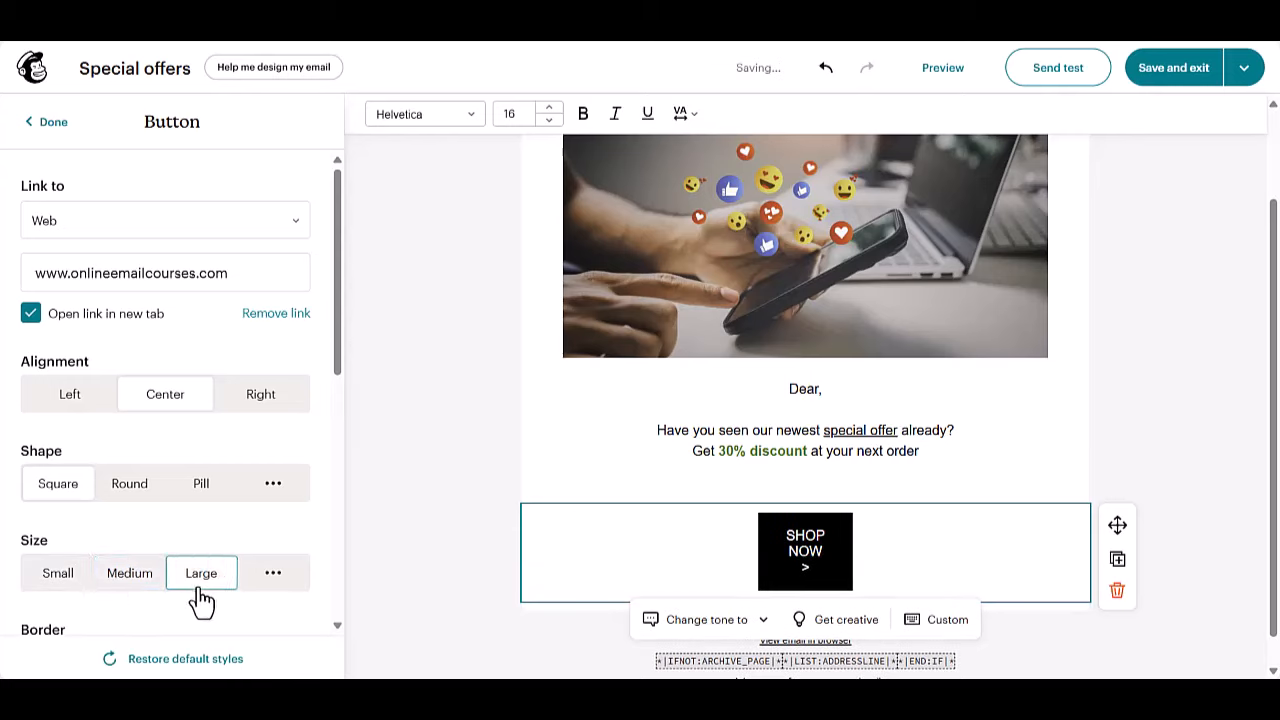
{"action": "left_click", "coordinate": [55, 588]}
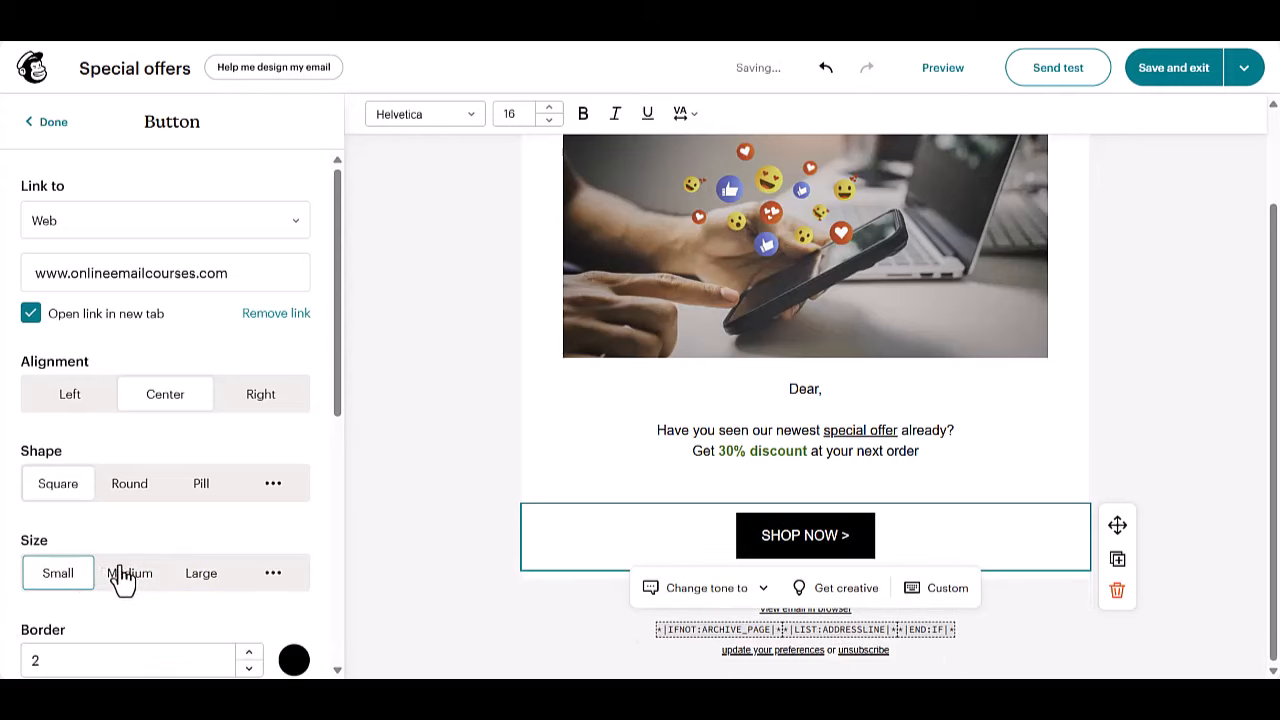
{"action": "left_click", "coordinate": [201, 488]}
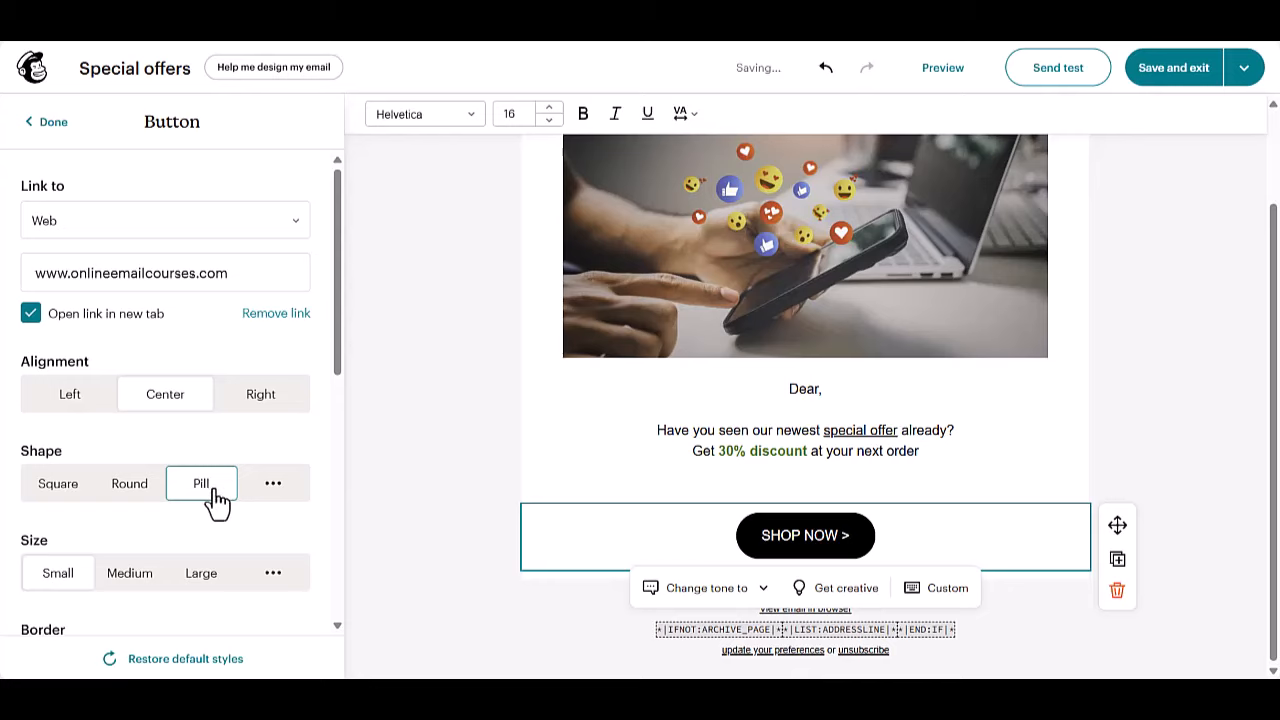
Color the border of the "SHOP NOW >" button red and leave the block.
{"action": "scroll", "coordinate": [209, 494], "scroll_direction": "down", "scroll_amount": 3}
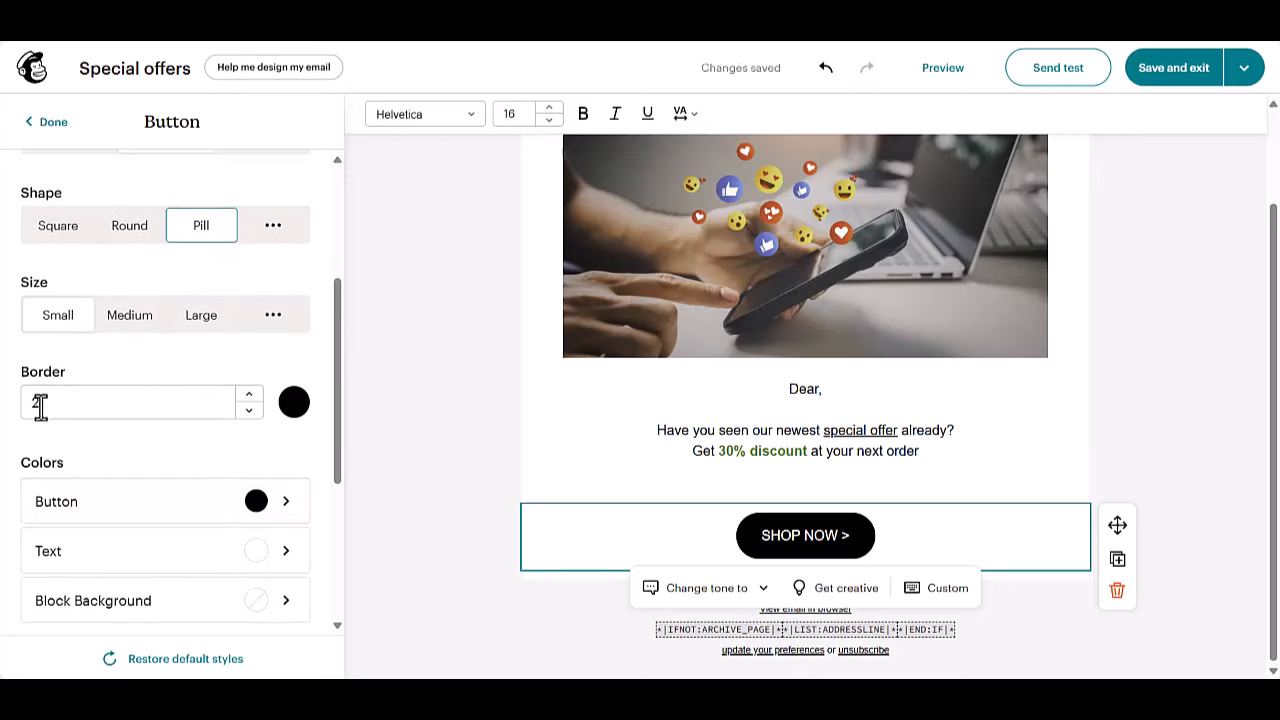
{"action": "left_click", "coordinate": [294, 404]}
{"action": "left_click", "coordinate": [195, 420]}
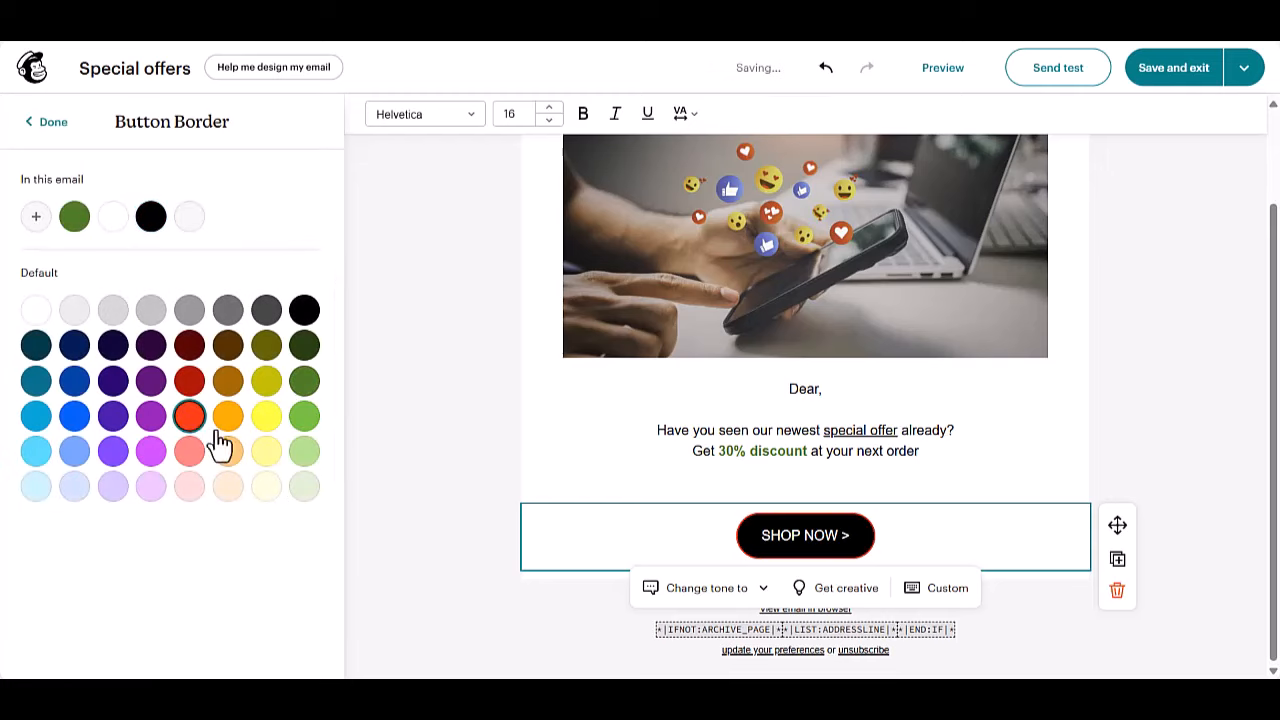
{"action": "left_click", "coordinate": [487, 569]}
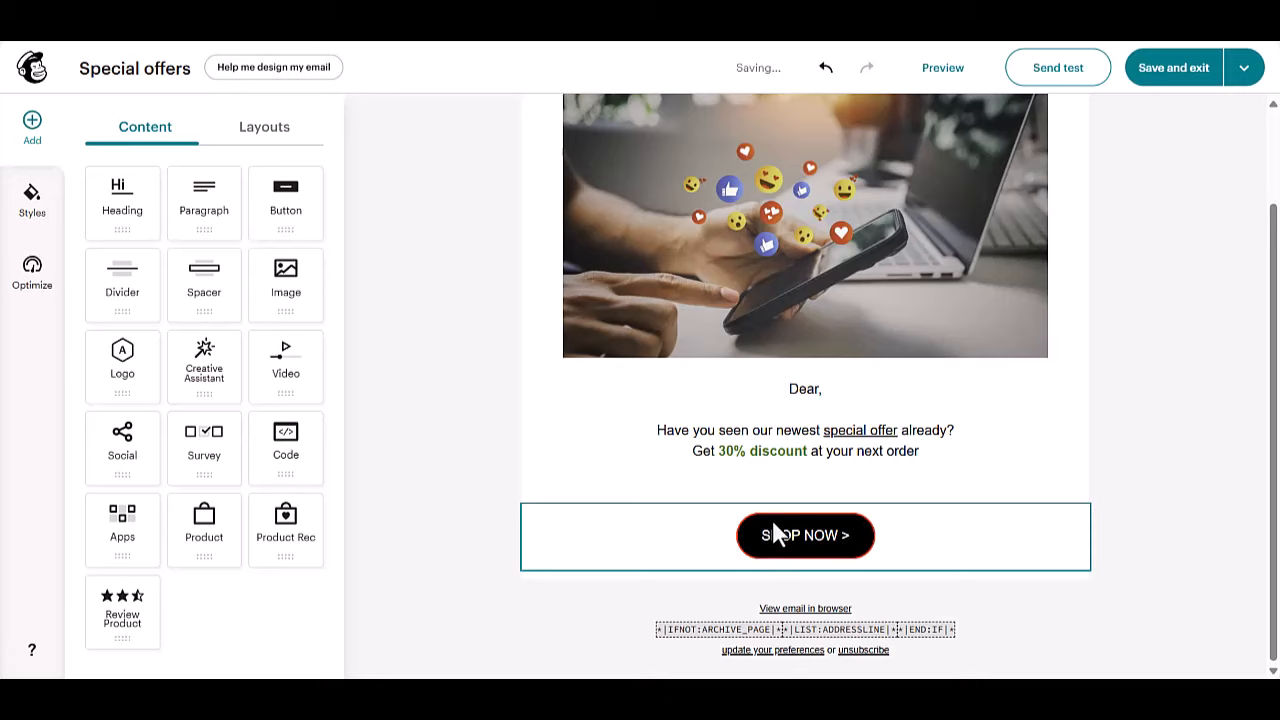
Try thickening the "SHOP NOW >" button's border up to 16, and bring it back to 2.
{"action": "left_click", "coordinate": [745, 540]}
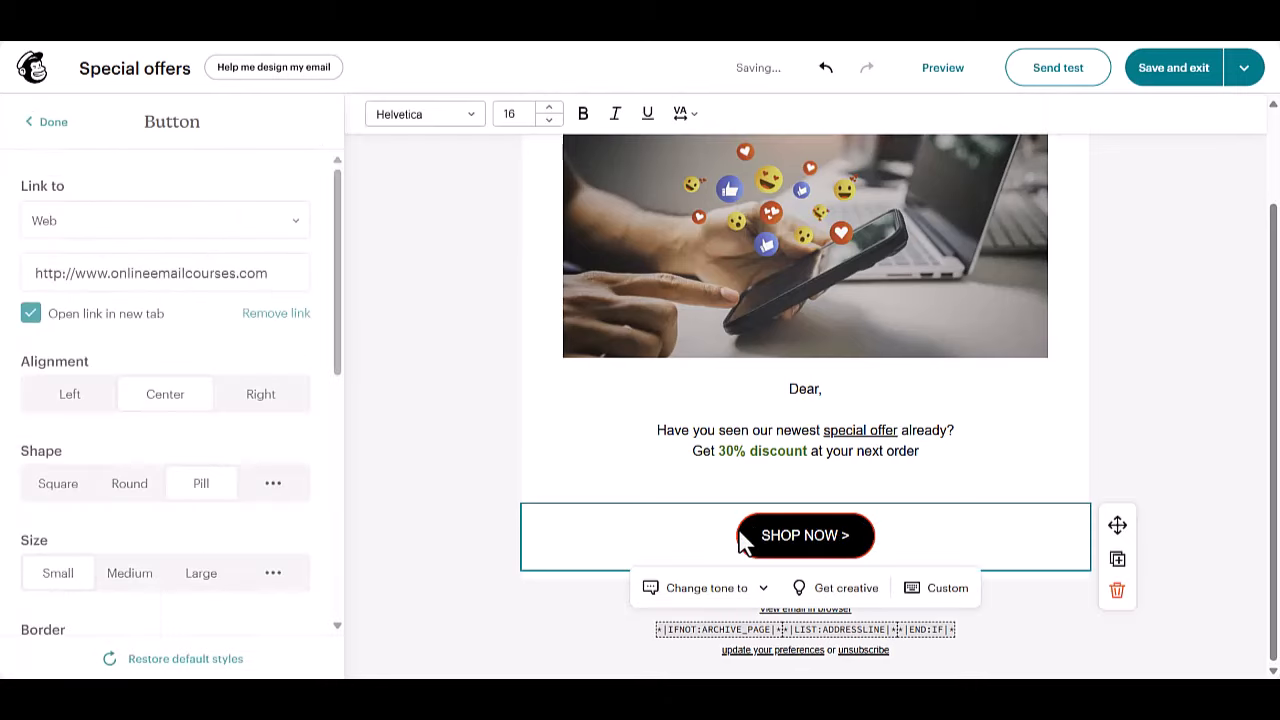
{"action": "scroll", "coordinate": [117, 520], "scroll_direction": "down", "scroll_amount": 1}
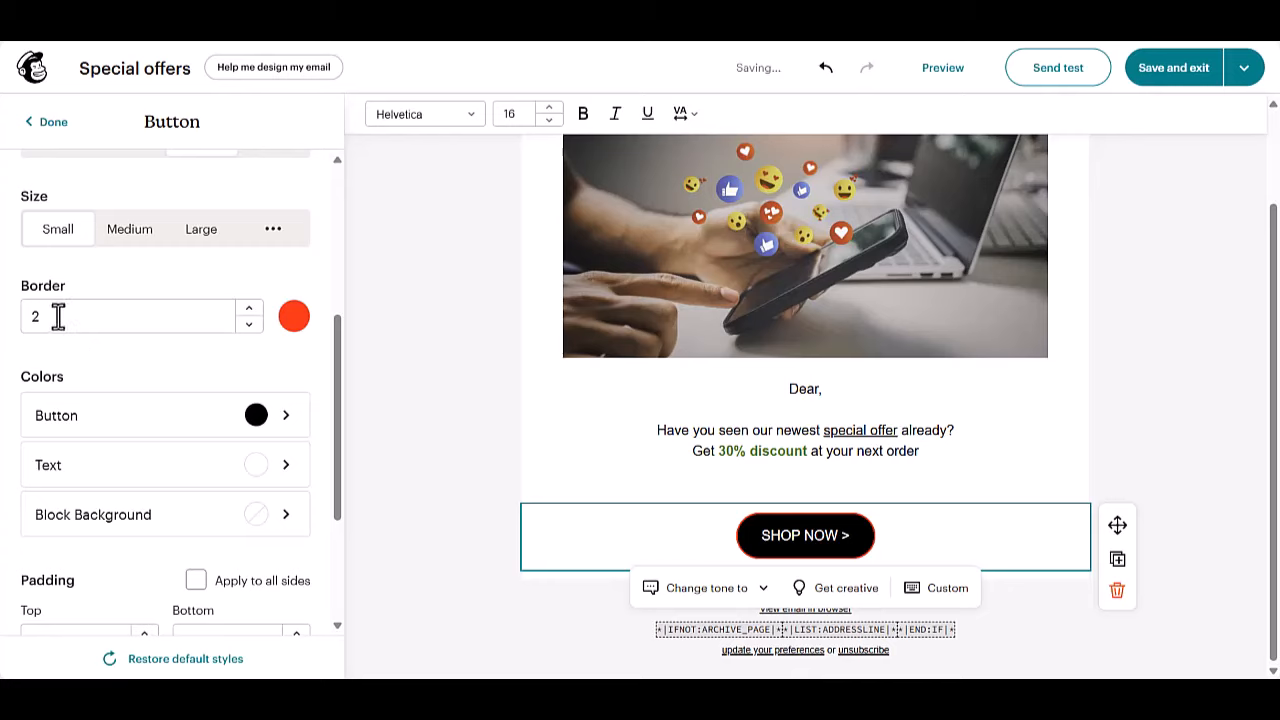
{"action": "left_click", "coordinate": [250, 309]}
{"action": "left_click", "coordinate": [250, 309]}
{"action": "left_click", "coordinate": [250, 309]}
{"action": "left_click", "coordinate": [250, 309]}
{"action": "left_click", "coordinate": [250, 309]}
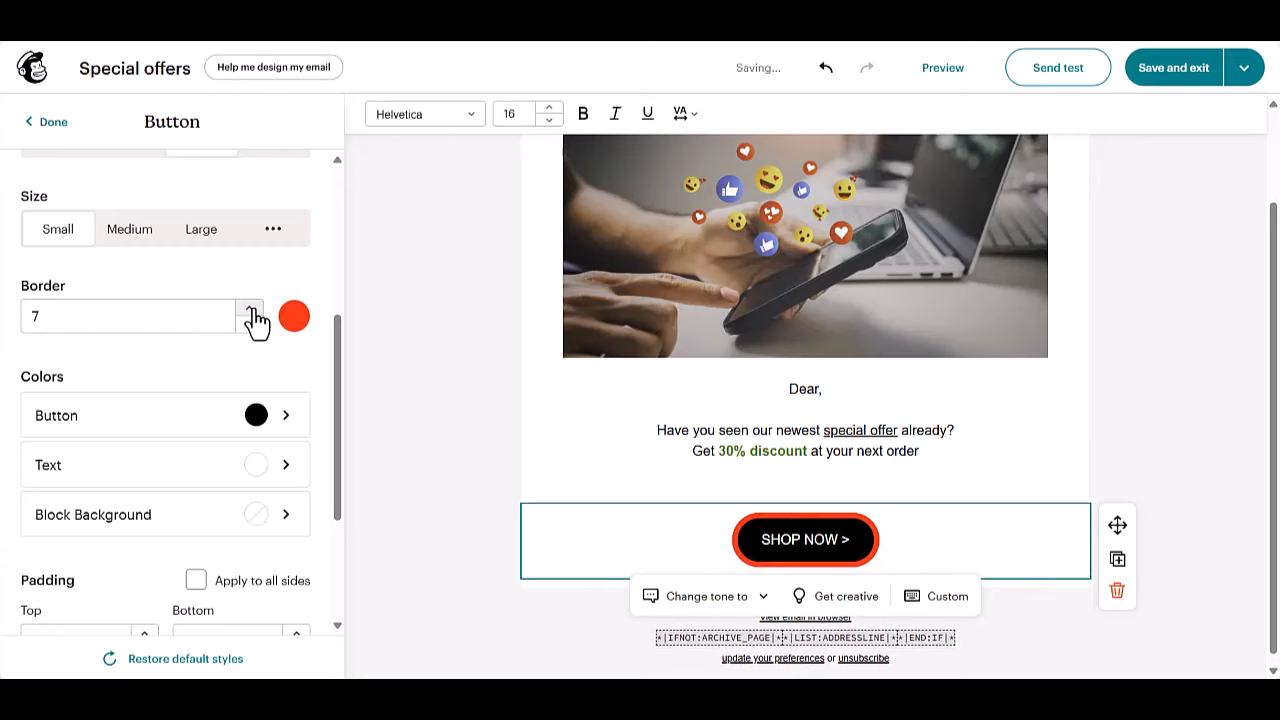
{"action": "left_click", "coordinate": [250, 309]}
{"action": "left_click", "coordinate": [250, 309]}
{"action": "left_click", "coordinate": [250, 309]}
{"action": "left_click", "coordinate": [250, 309]}
{"action": "left_click", "coordinate": [250, 309]}
{"action": "left_click", "coordinate": [250, 309]}
{"action": "left_click", "coordinate": [250, 309]}
{"action": "double_click", "coordinate": [250, 309]}
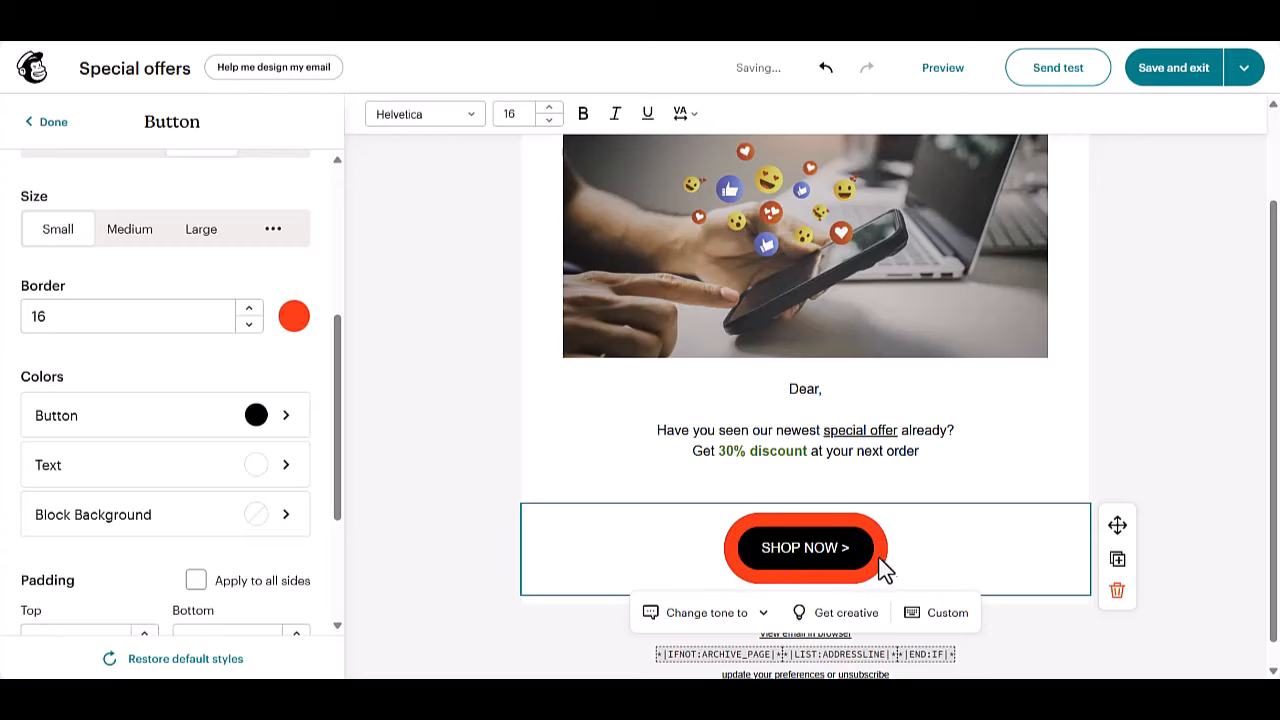
{"action": "left_click", "coordinate": [250, 324]}
{"action": "double_click", "coordinate": [250, 324]}
{"action": "double_click", "coordinate": [250, 324]}
{"action": "double_click", "coordinate": [250, 324]}
{"action": "left_click", "coordinate": [250, 324]}
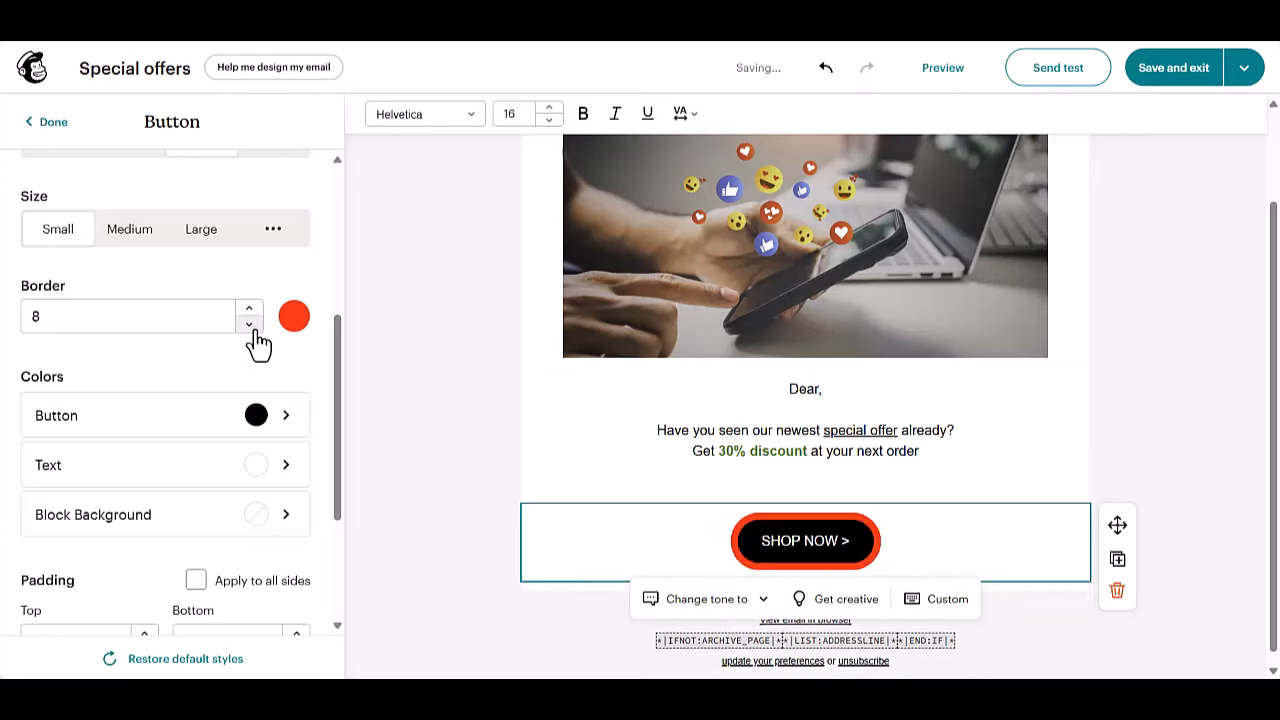
{"action": "double_click", "coordinate": [250, 324]}
{"action": "left_click", "coordinate": [250, 324]}
{"action": "double_click", "coordinate": [250, 326]}
{"action": "left_click", "coordinate": [250, 326]}
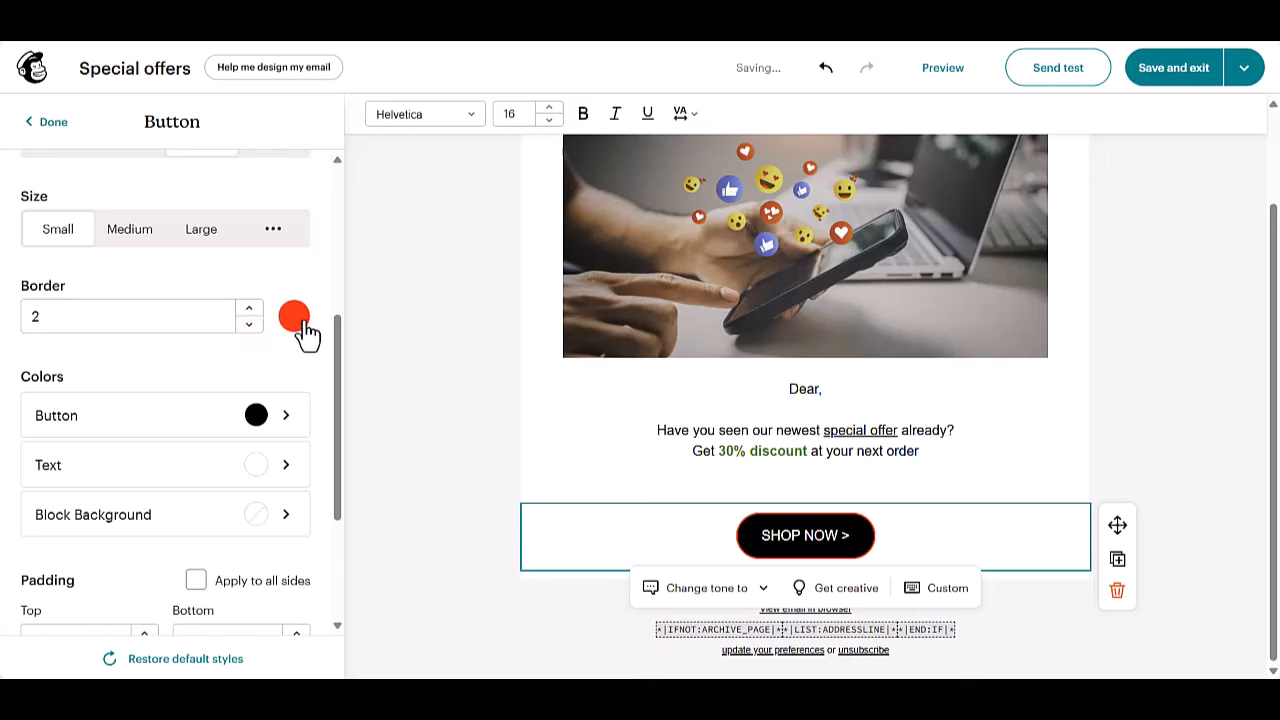
Set the "SHOP NOW >" button's border color to the green already used in the email.
{"action": "left_click", "coordinate": [294, 318]}
{"action": "left_click", "coordinate": [113, 217]}
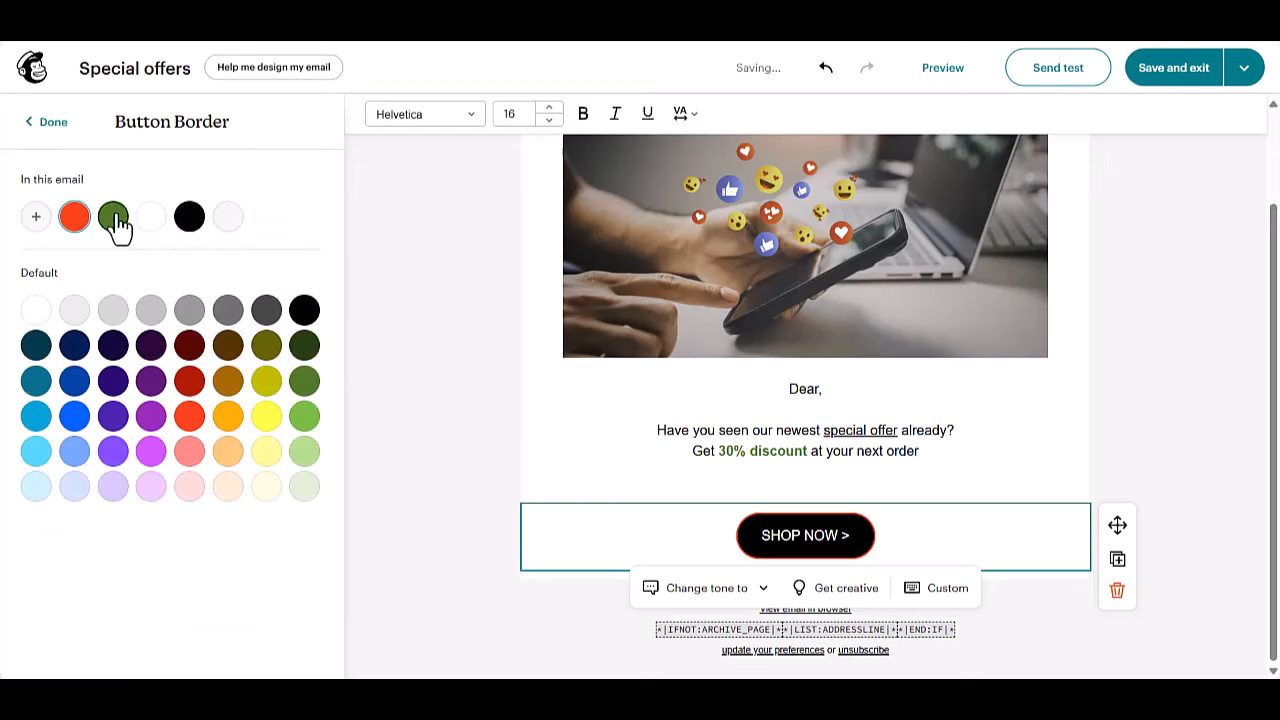
{"action": "left_click", "coordinate": [48, 122]}
{"action": "scroll", "coordinate": [284, 440], "scroll_direction": "down", "scroll_amount": 1}
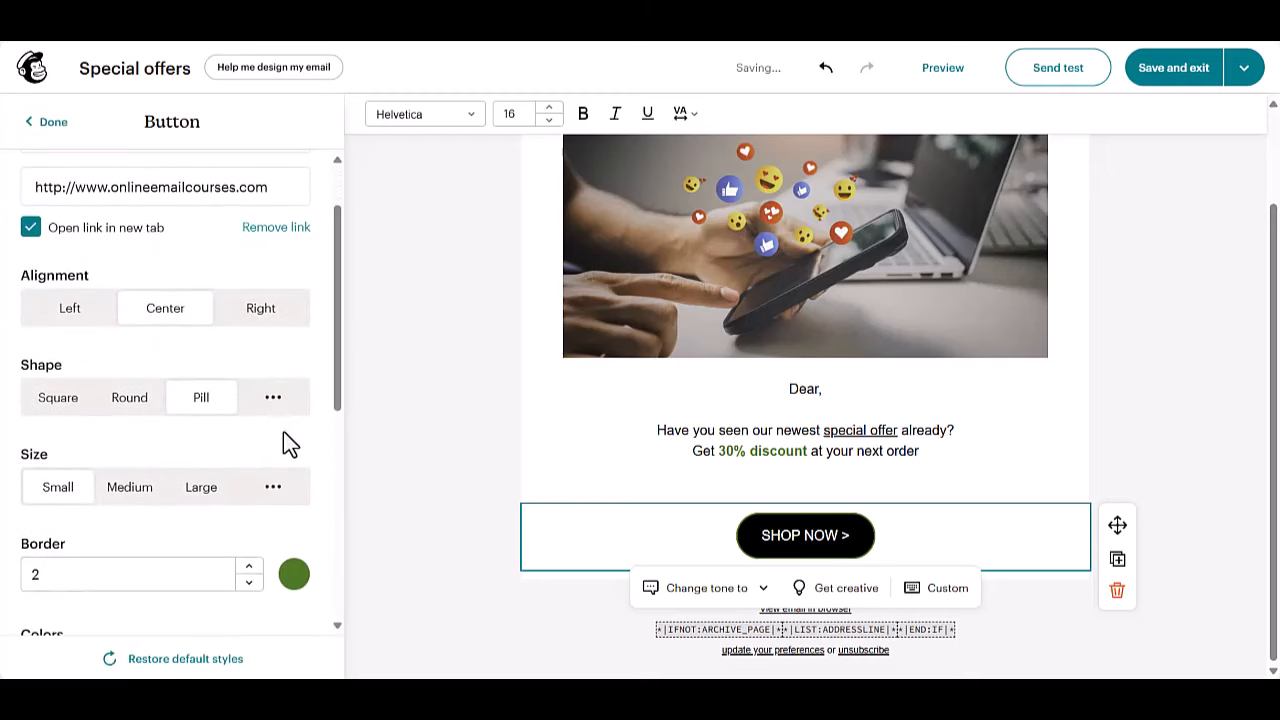
Set the "SHOP NOW >" button's fill color to the green already used in the email and check its remaining settings.
{"action": "scroll", "coordinate": [284, 440], "scroll_direction": "down", "scroll_amount": 1}
{"action": "left_click", "coordinate": [254, 426]}
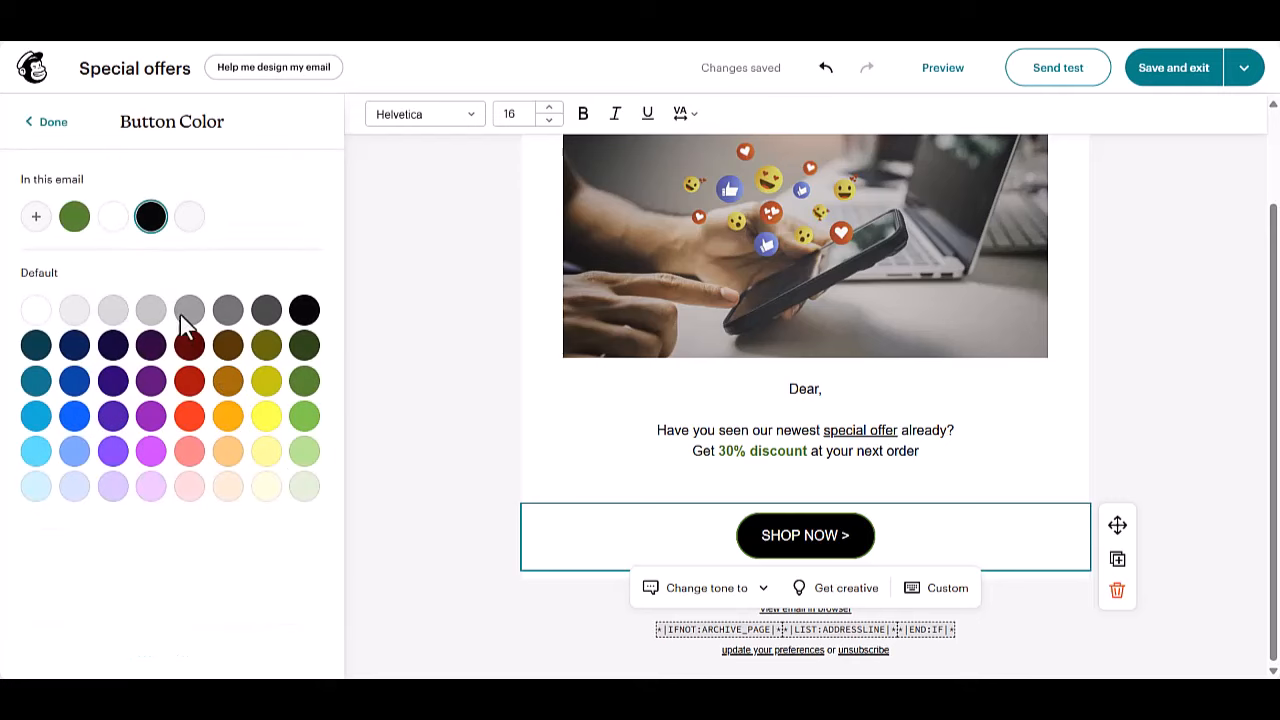
{"action": "left_click", "coordinate": [76, 222]}
{"action": "left_click", "coordinate": [421, 418]}
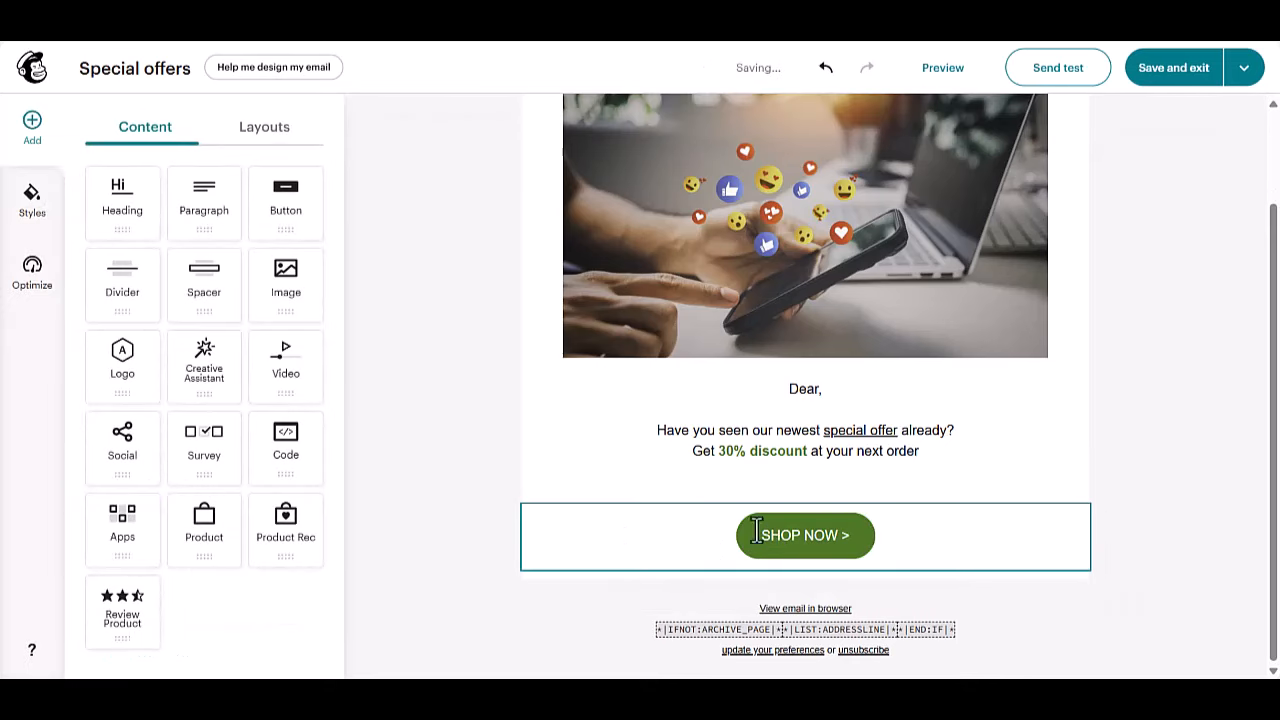
{"action": "left_click", "coordinate": [660, 541]}
{"action": "scroll", "coordinate": [200, 506], "scroll_direction": "down", "scroll_amount": 4}
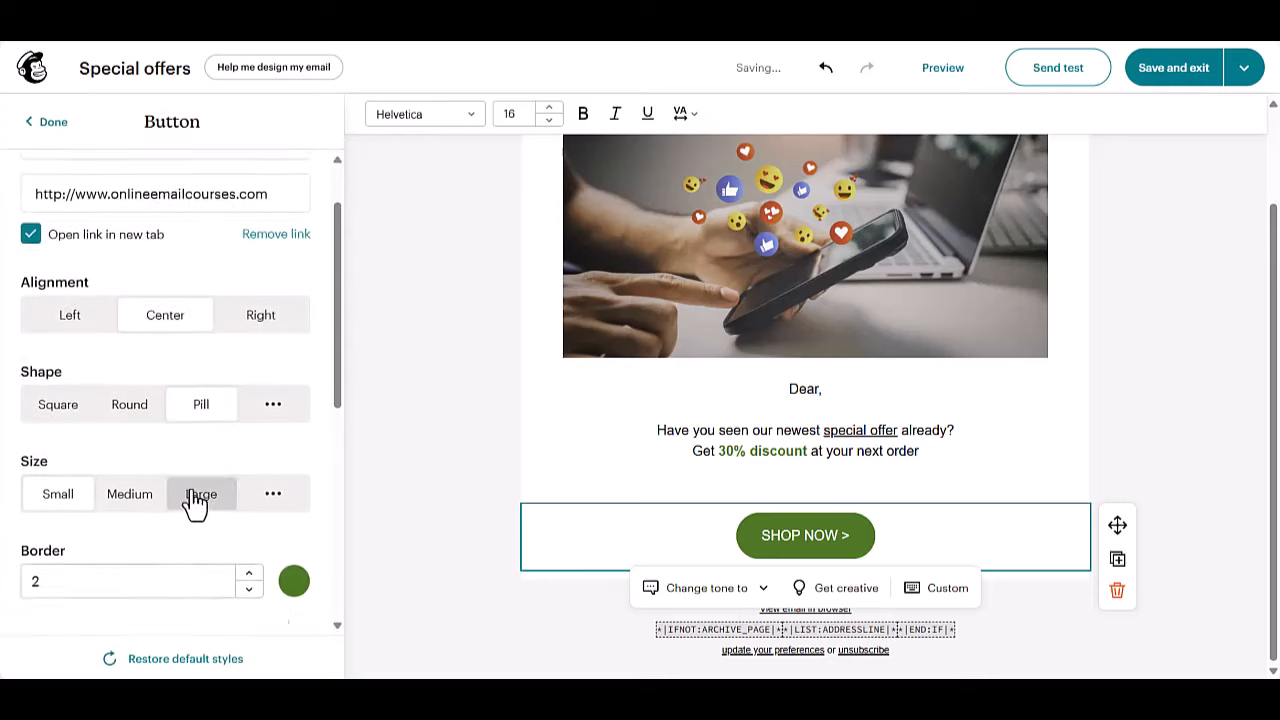
{"action": "scroll", "coordinate": [180, 510], "scroll_direction": "down", "scroll_amount": 2}
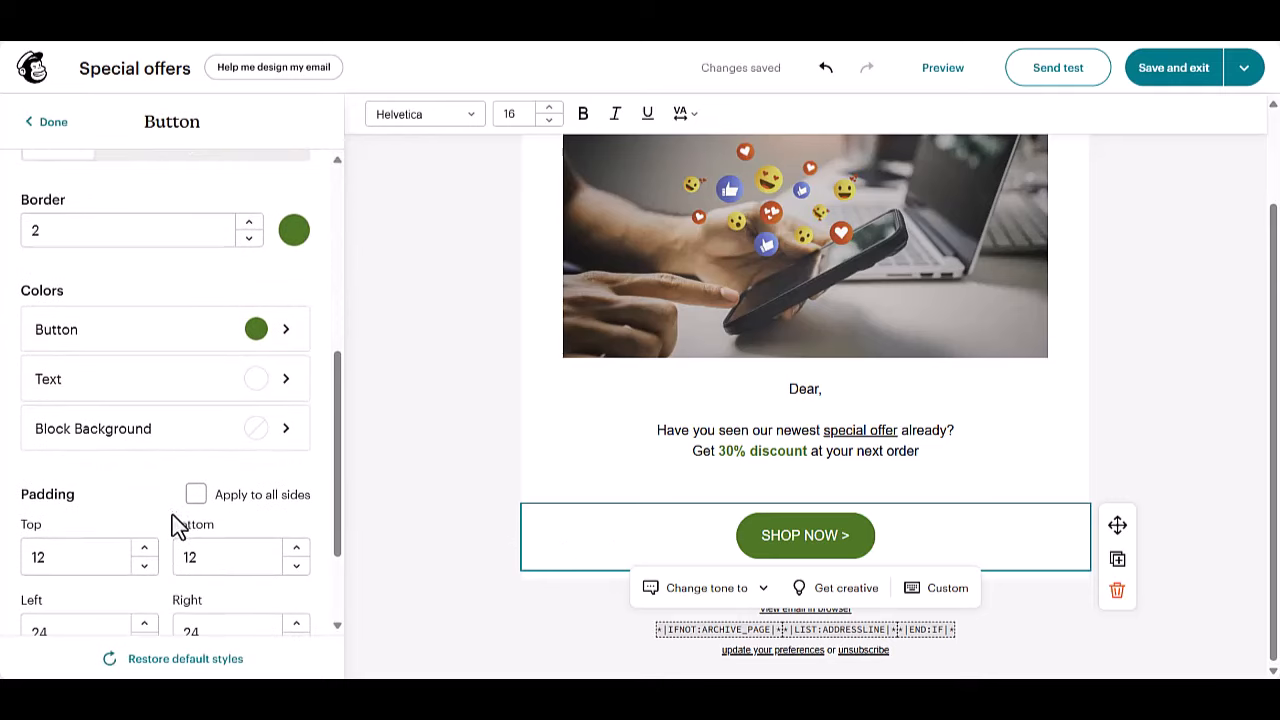
{"action": "scroll", "coordinate": [172, 515], "scroll_direction": "down", "scroll_amount": 2}
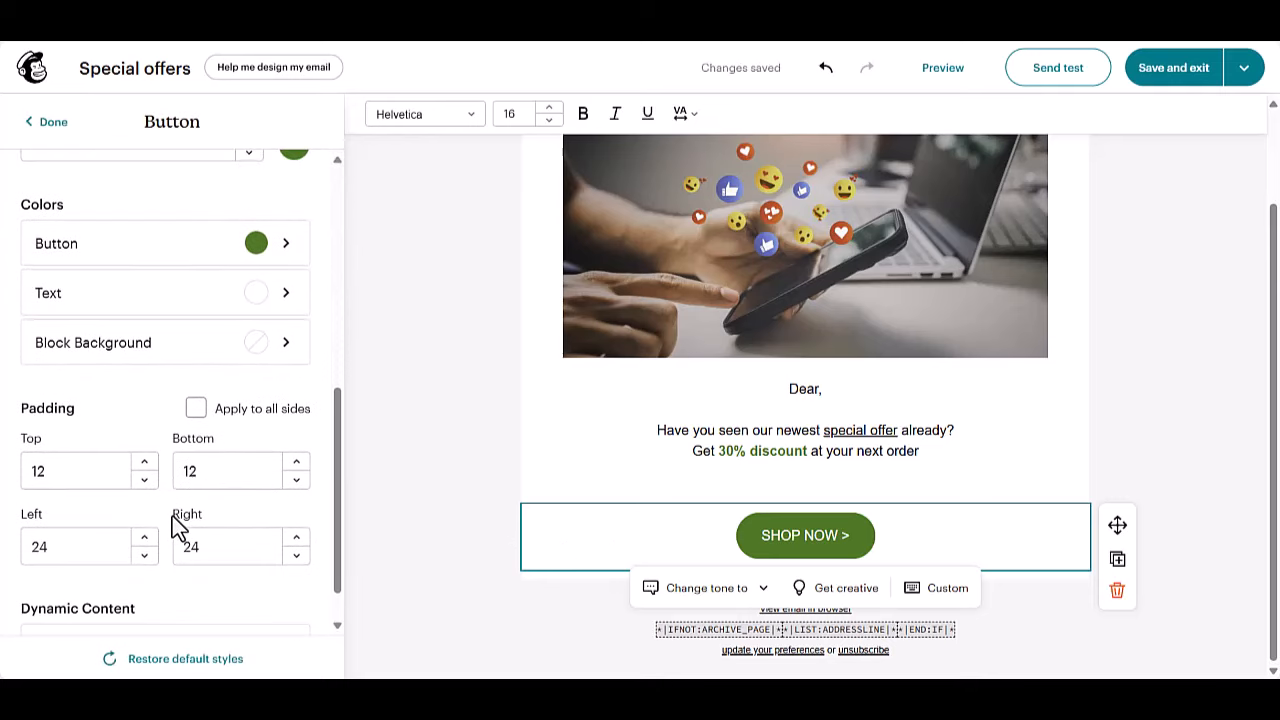
{"action": "left_click", "coordinate": [50, 122]}
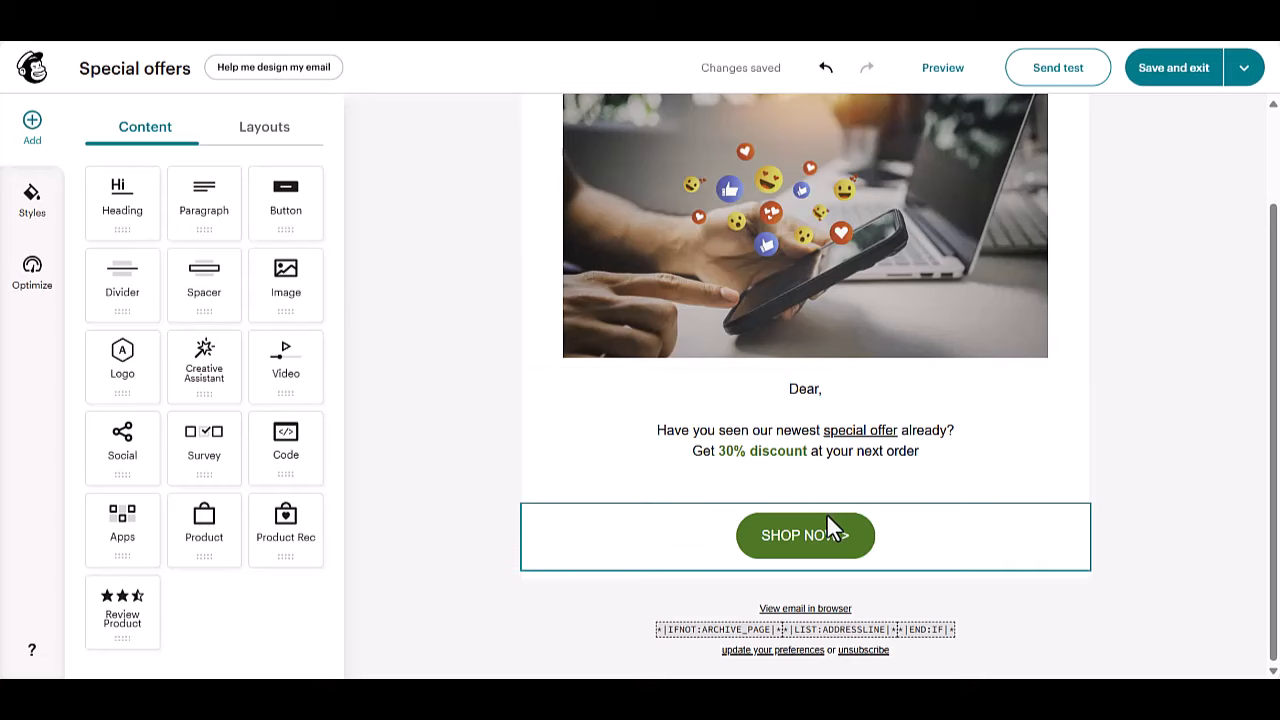
Remove the empty line beneath the "30% discount" sentence in the text block and leave the block.
{"action": "left_click", "coordinate": [814, 477]}
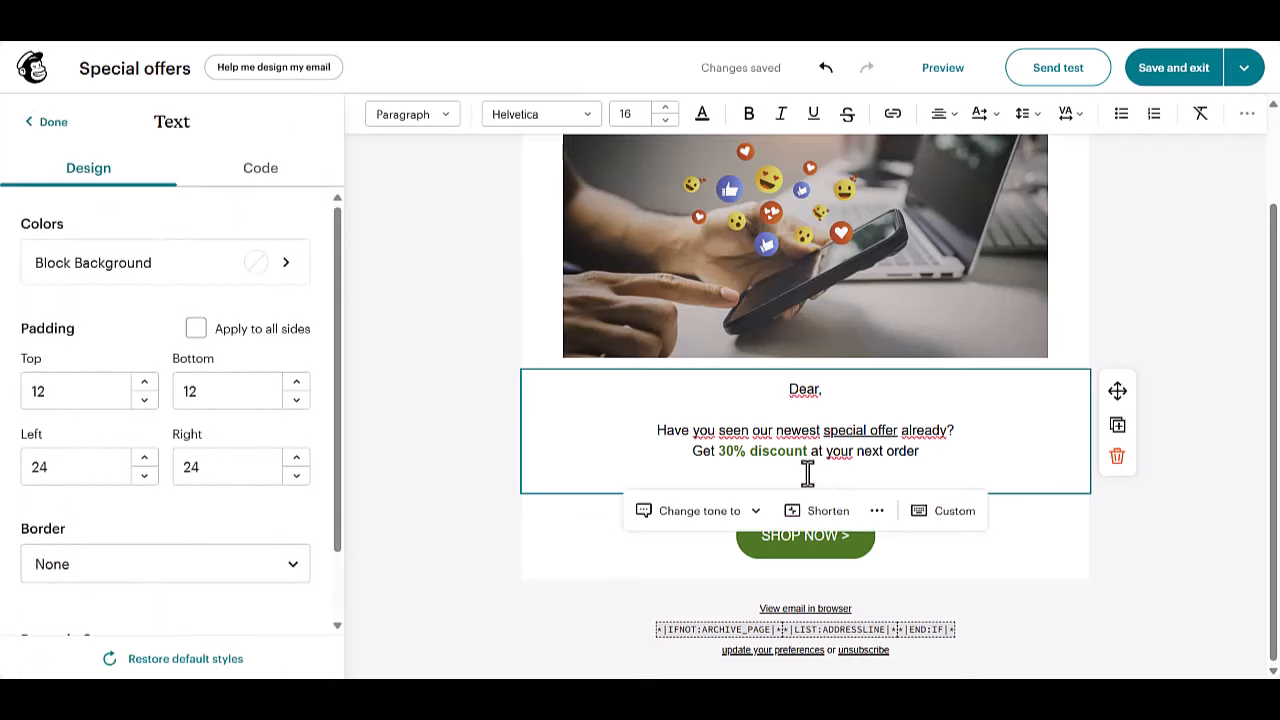
{"action": "left_click", "coordinate": [1162, 546]}
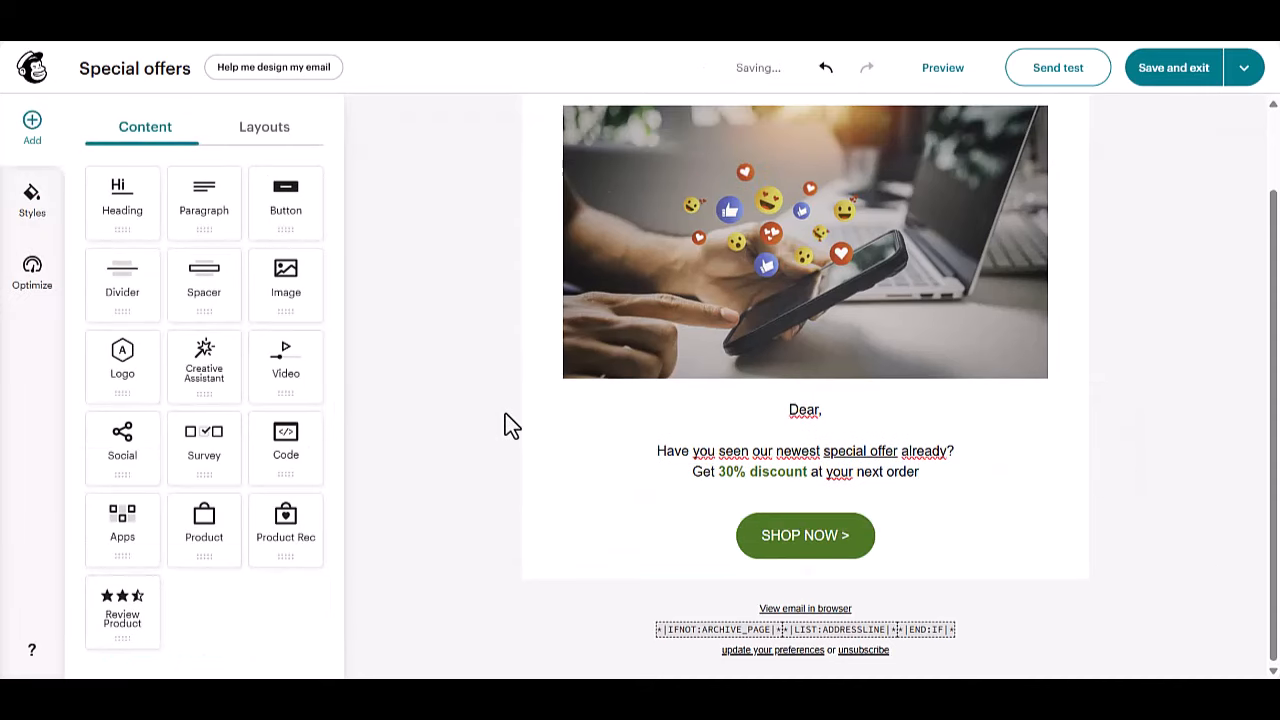
Add a blank one-column layout beneath the "SHOP NOW >" button and place a divider in it.
{"action": "left_click", "coordinate": [266, 148]}
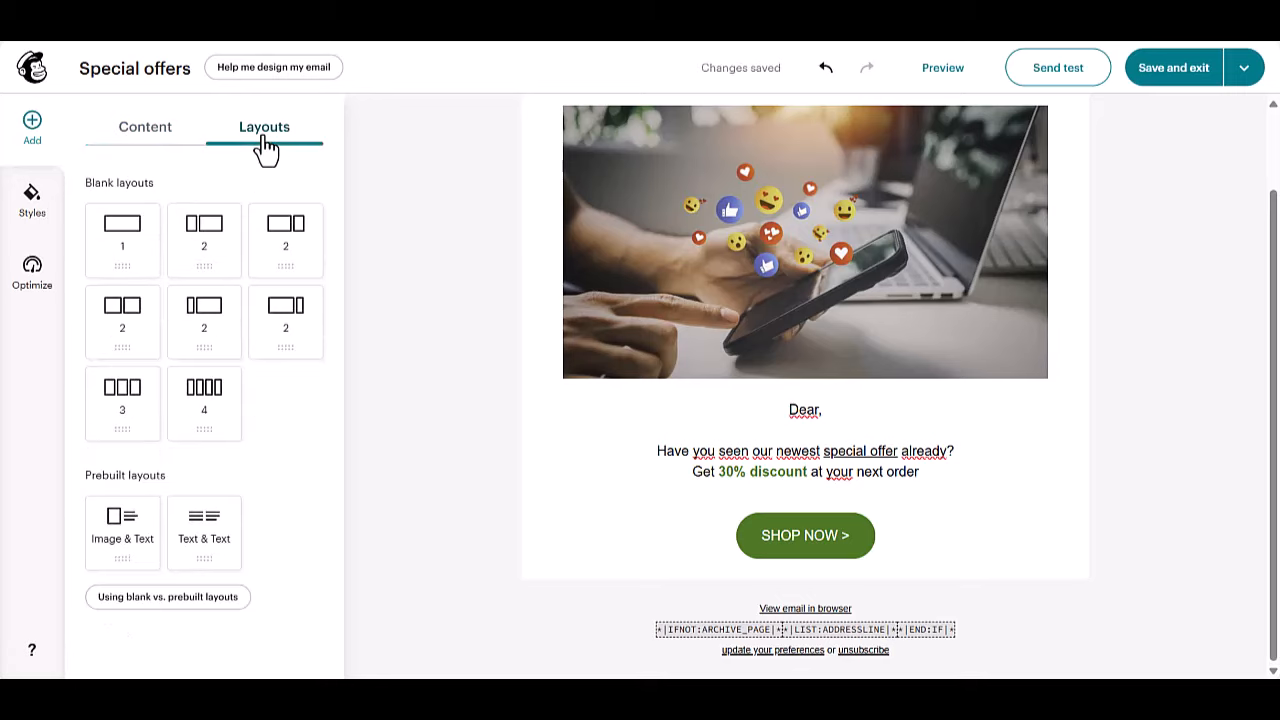
{"action": "left_click_drag", "start_coordinate": [123, 229], "coordinate": [823, 563]}
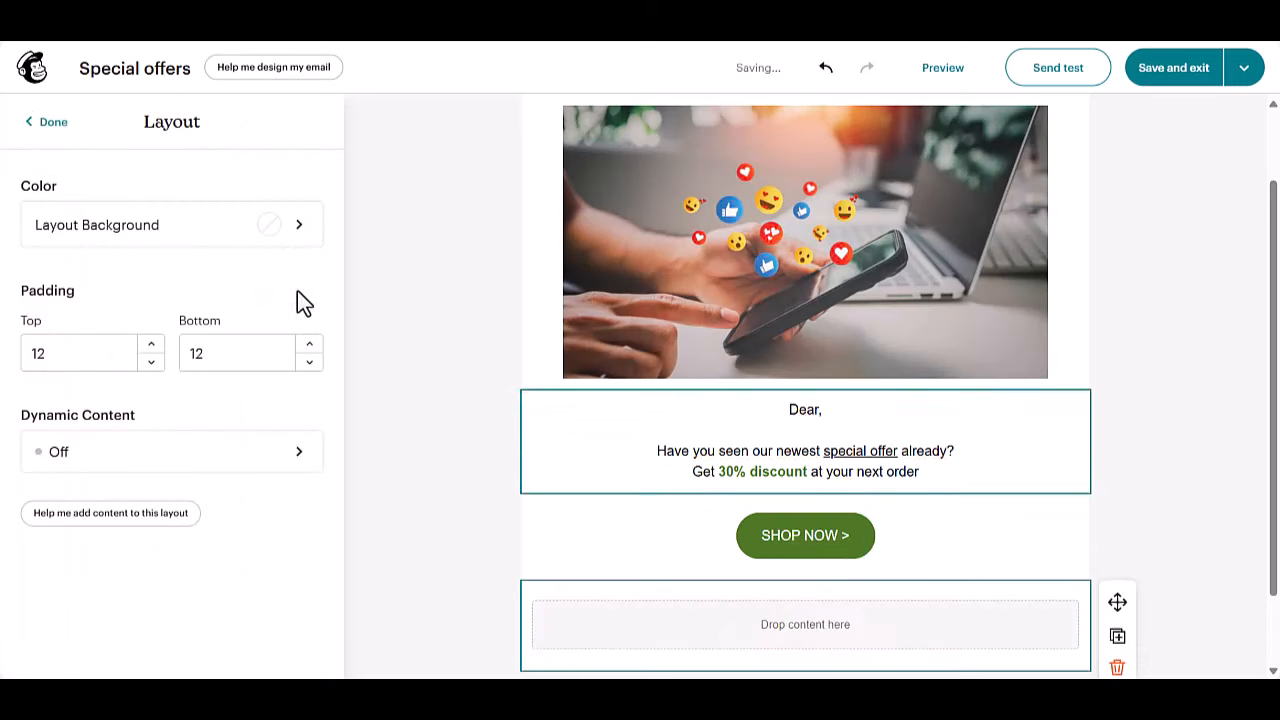
{"action": "left_click", "coordinate": [50, 121]}
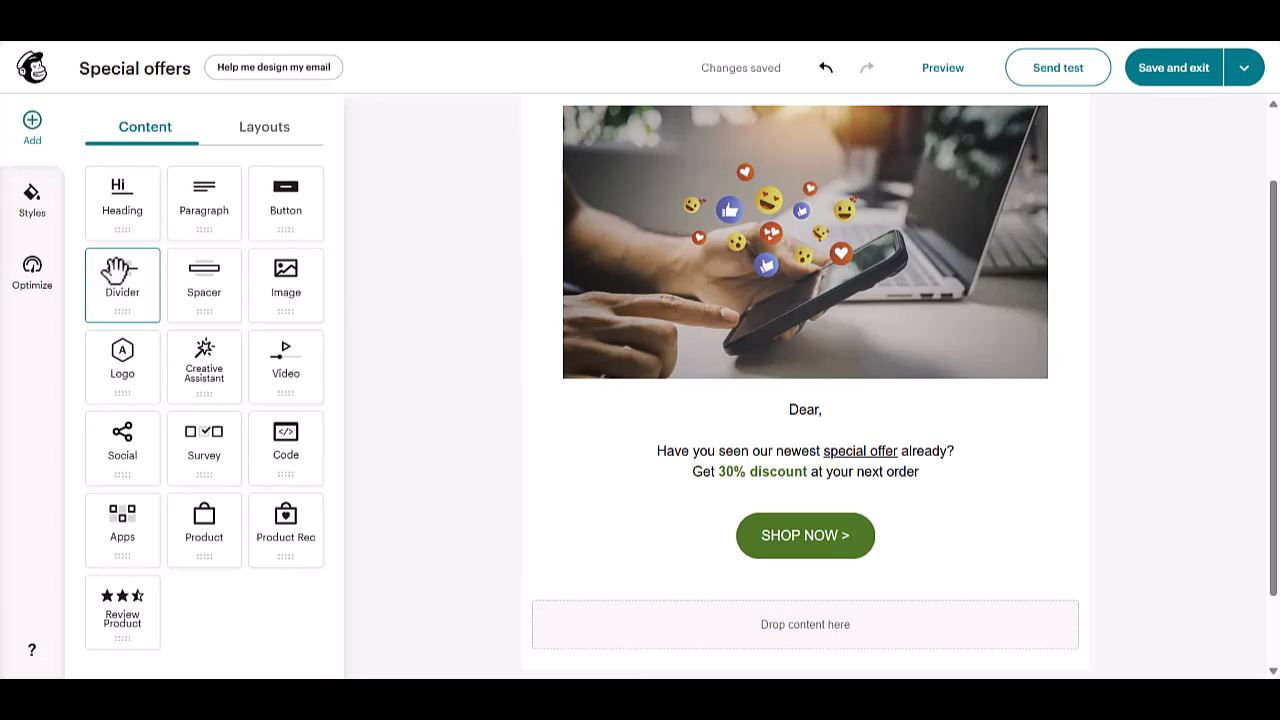
{"action": "left_click_drag", "start_coordinate": [117, 270], "coordinate": [840, 532]}
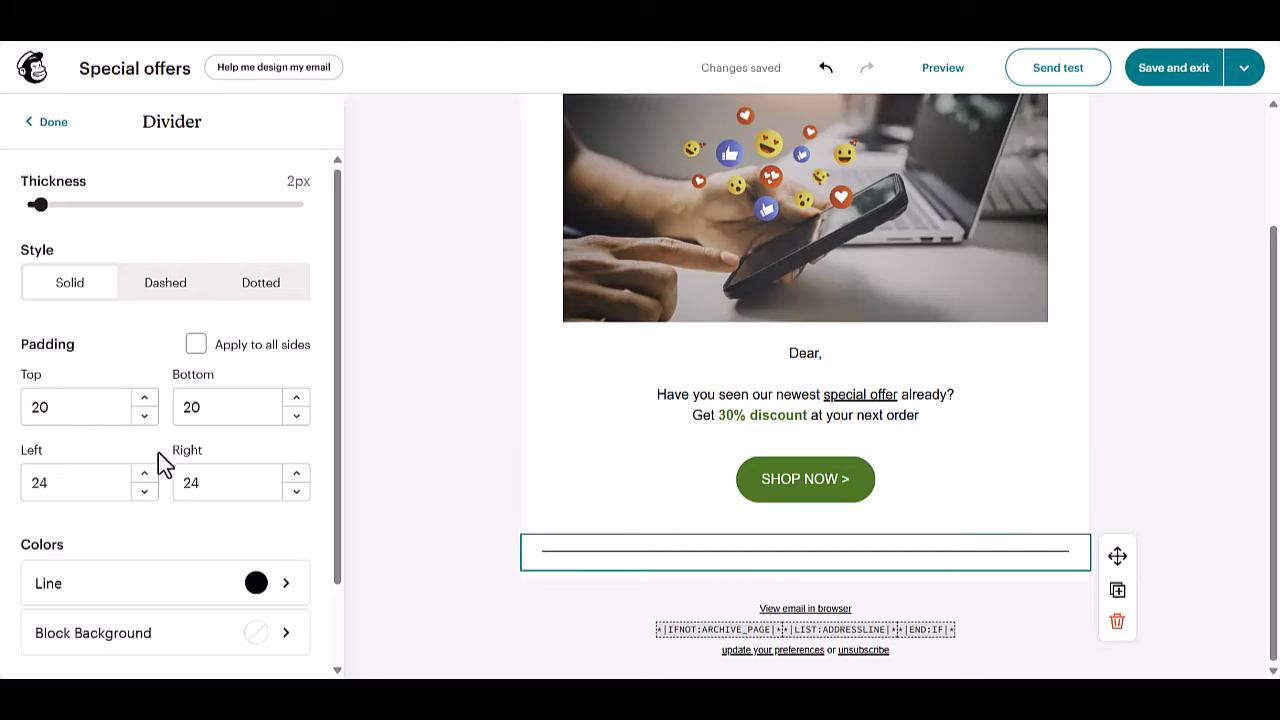
Try the dashed and dotted styles on the divider, and return it to solid.
{"action": "scroll", "coordinate": [158, 452], "scroll_direction": "down", "scroll_amount": 2}
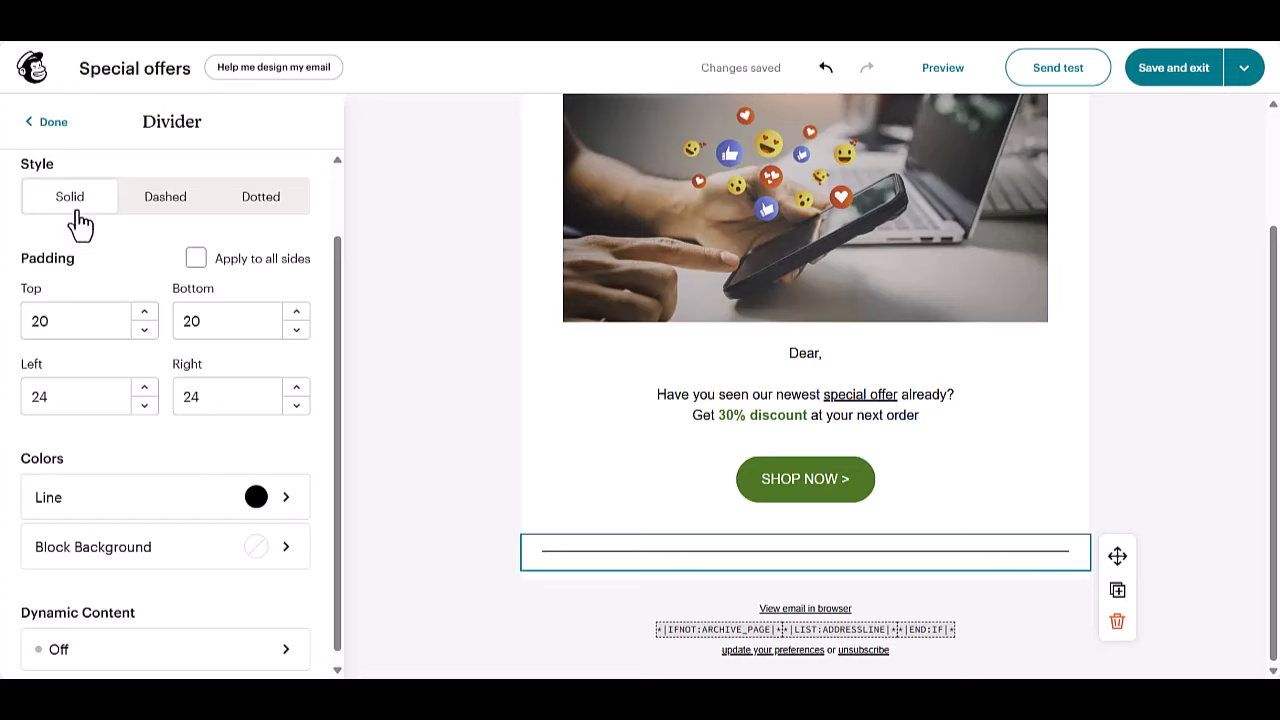
{"action": "left_click", "coordinate": [163, 205]}
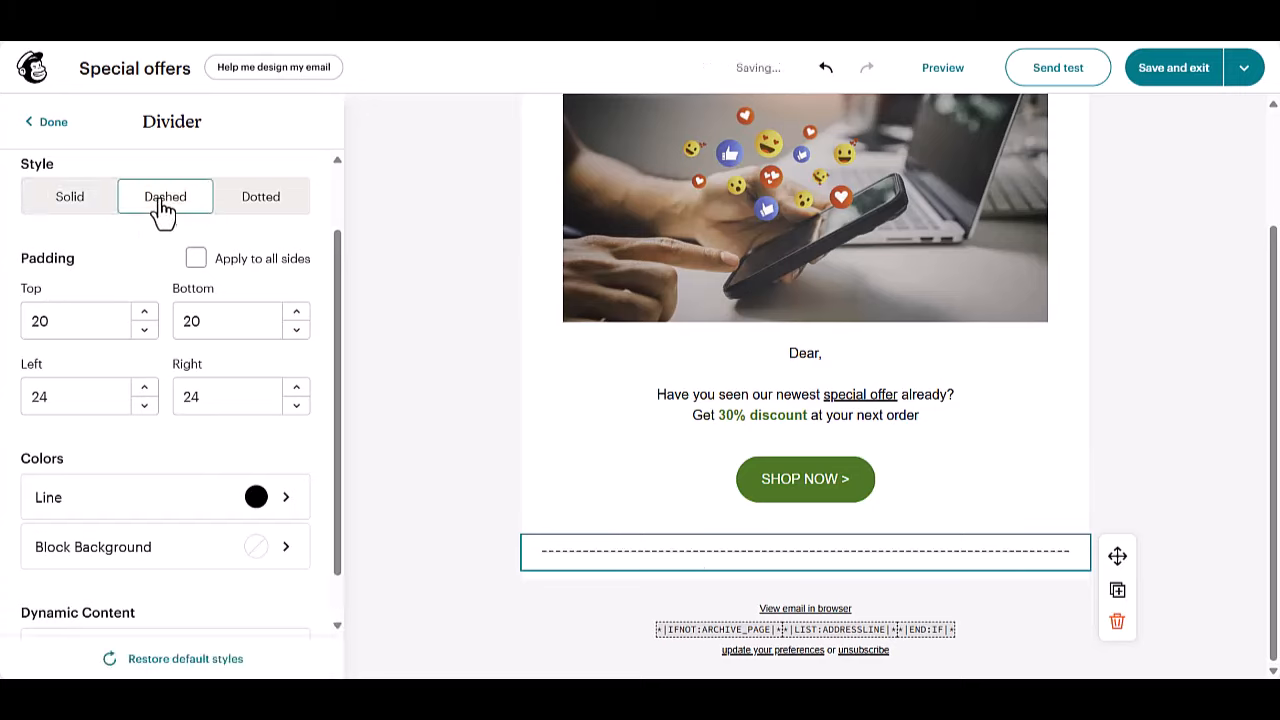
{"action": "left_click", "coordinate": [264, 212]}
{"action": "left_click", "coordinate": [60, 214]}
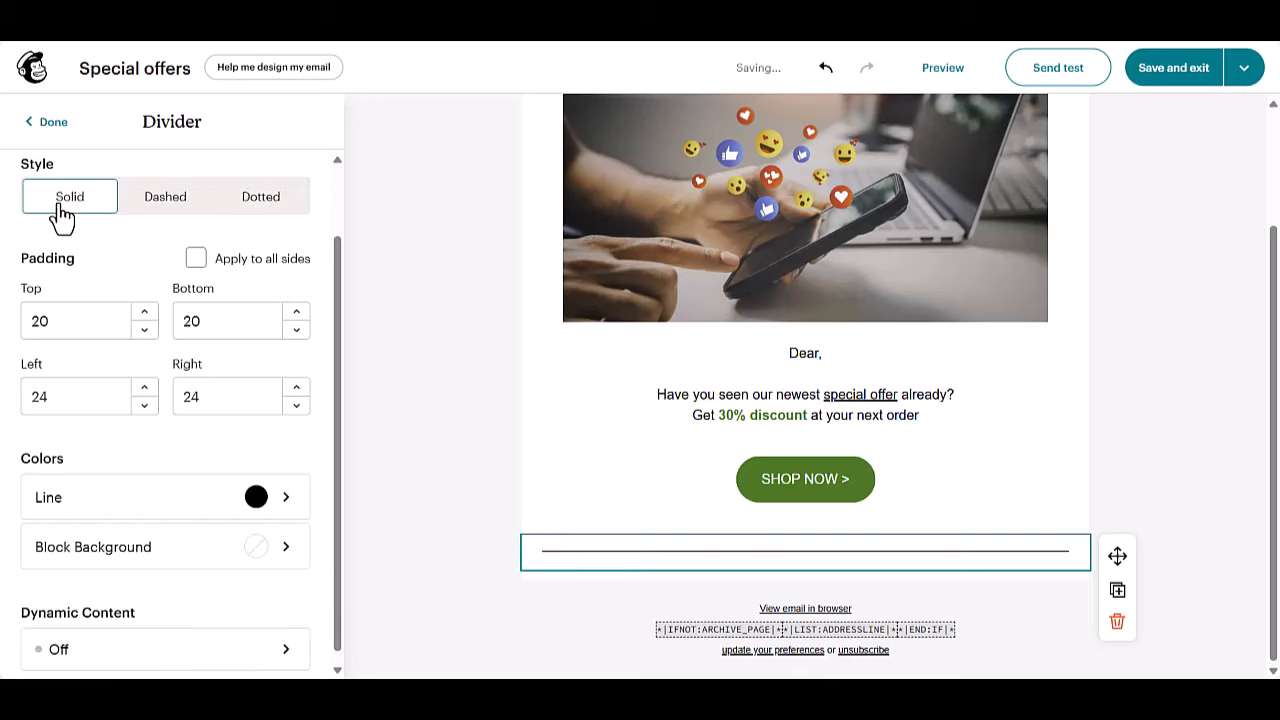
Color the divider line dark gray and leave the divider block.
{"action": "left_click", "coordinate": [172, 505]}
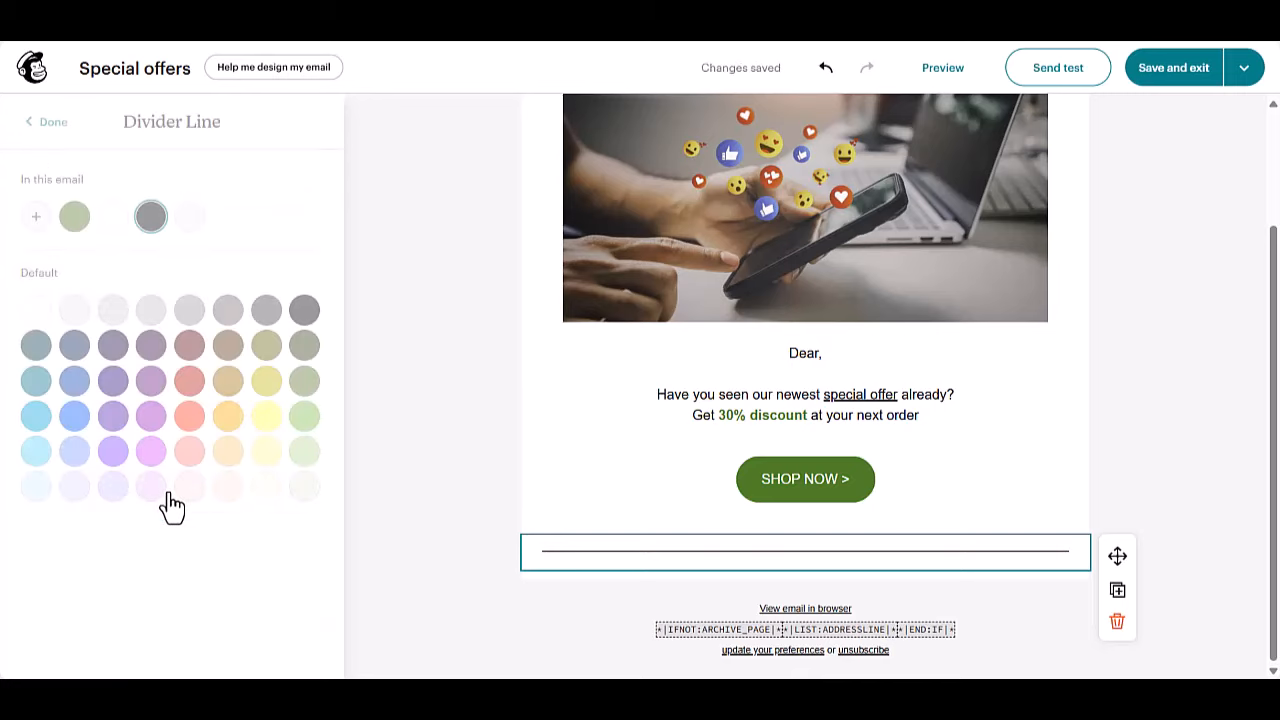
{"action": "left_click", "coordinate": [265, 315]}
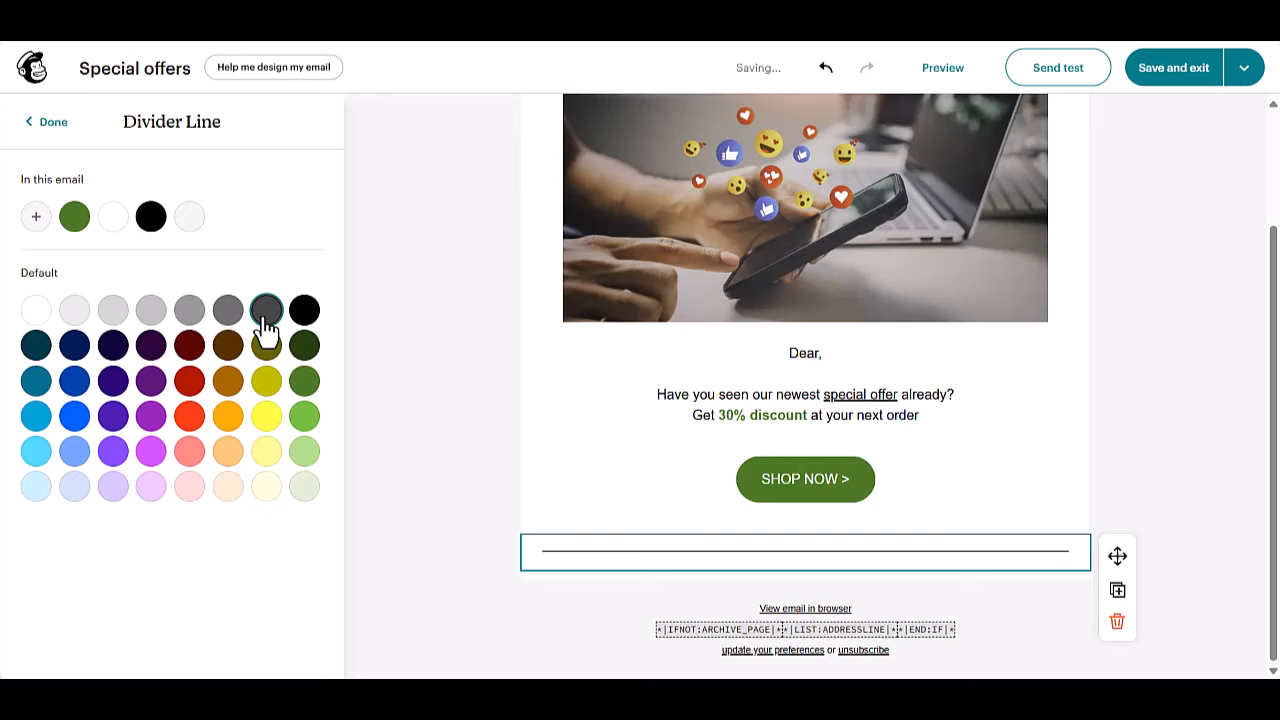
{"action": "left_click", "coordinate": [45, 122]}
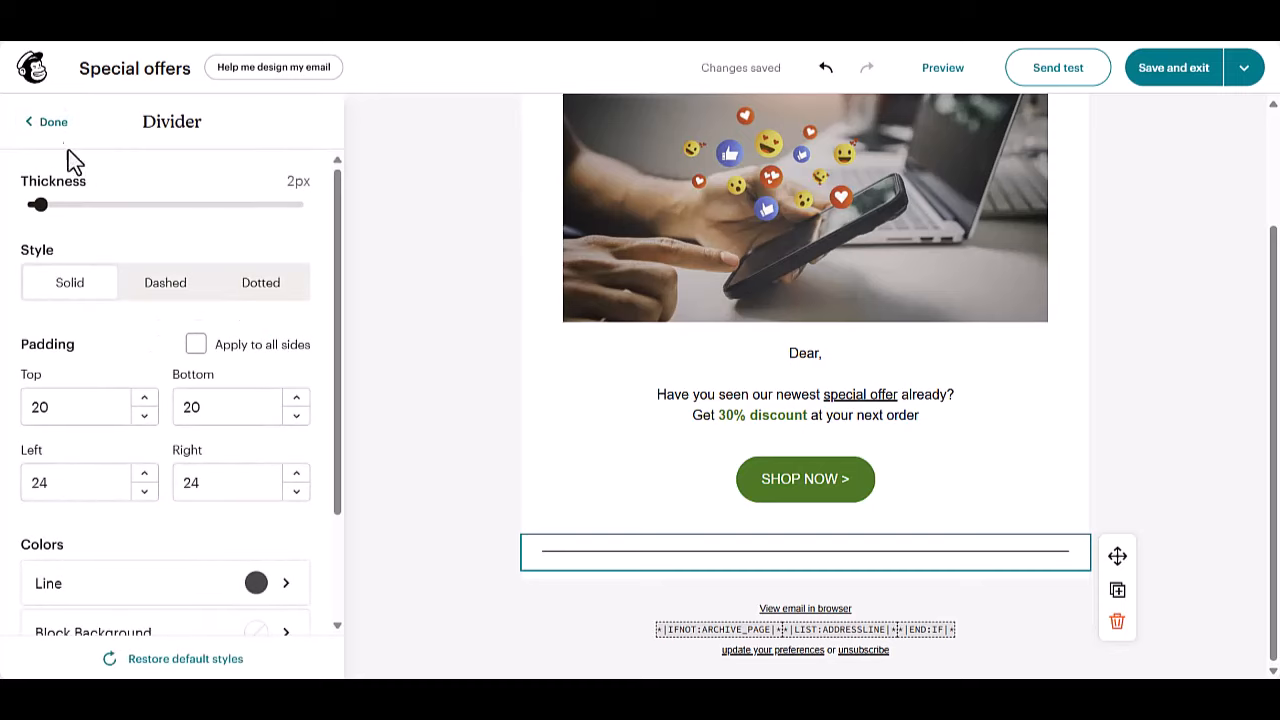
{"action": "left_click", "coordinate": [51, 128]}
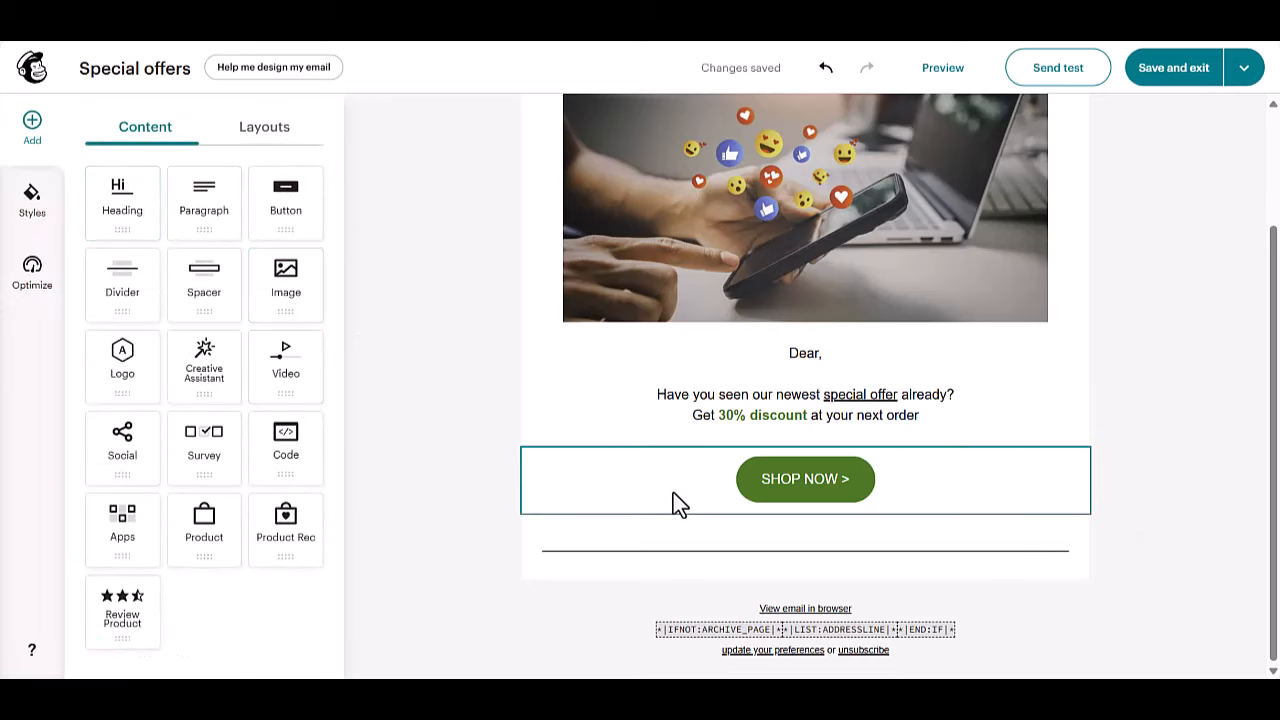
{"action": "left_click", "coordinate": [263, 140]}
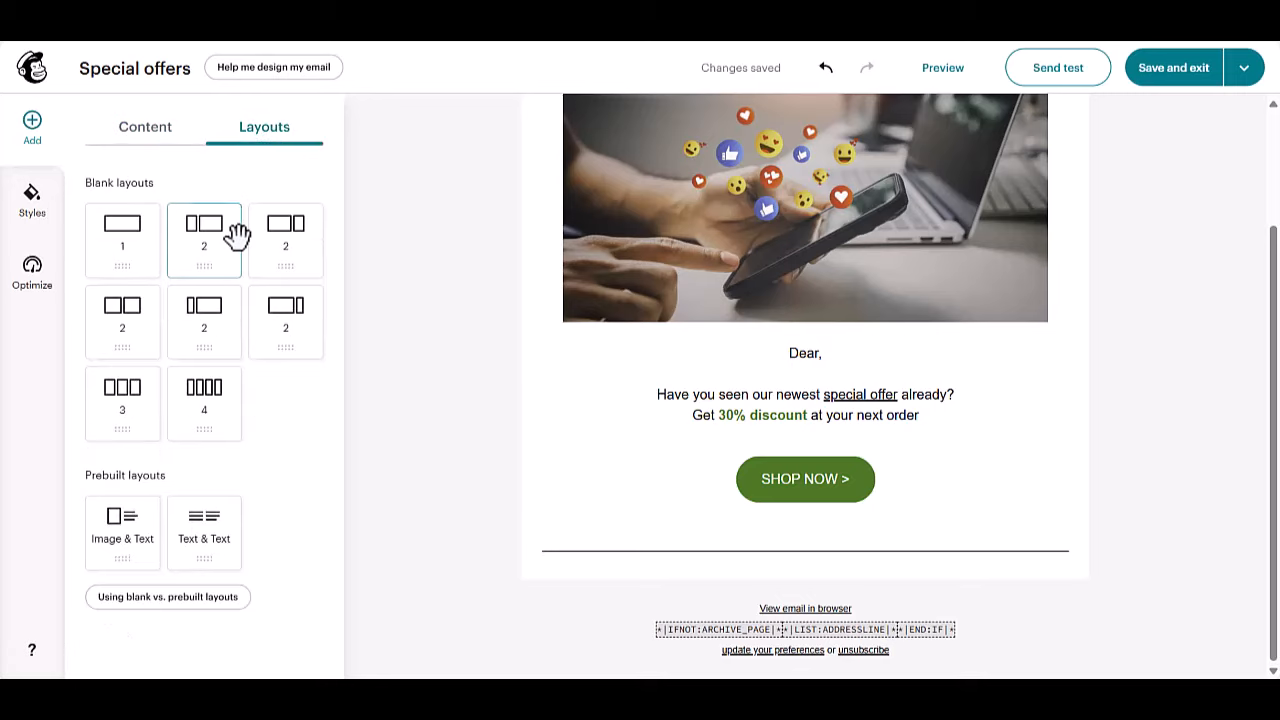
{"action": "left_click_drag", "start_coordinate": [116, 319], "coordinate": [124, 254]}
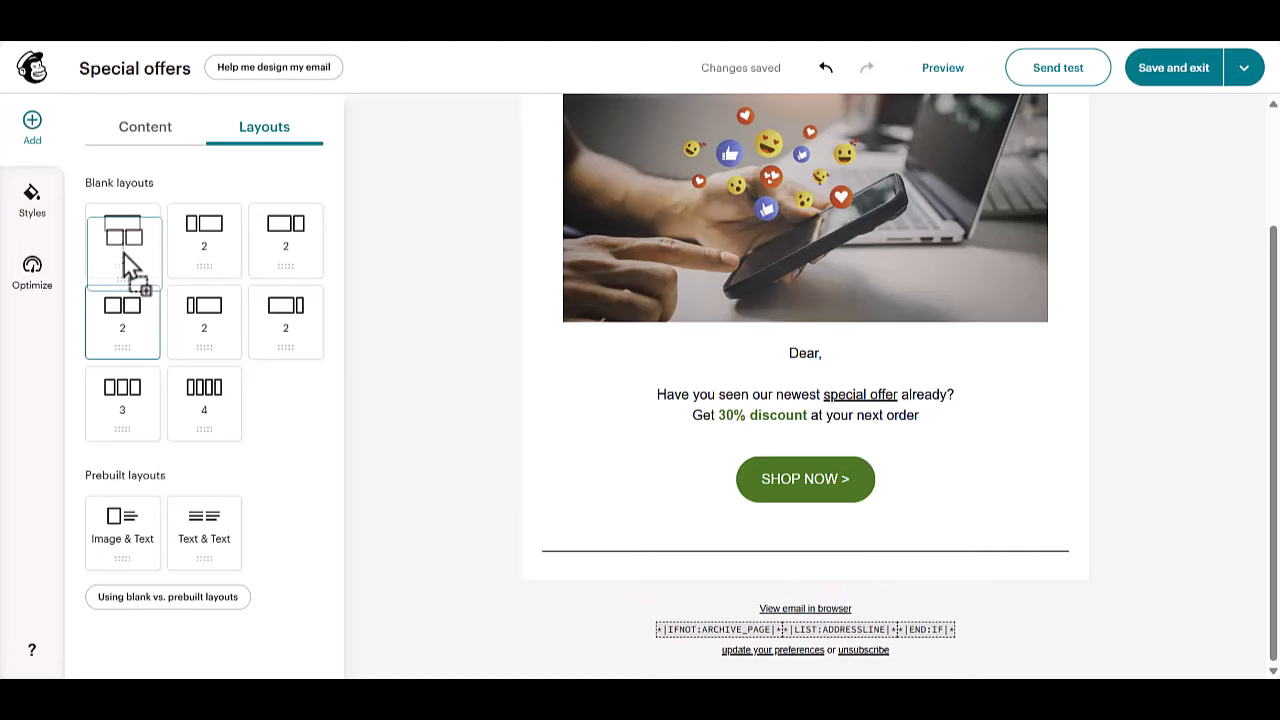
{"action": "left_click", "coordinate": [145, 135]}
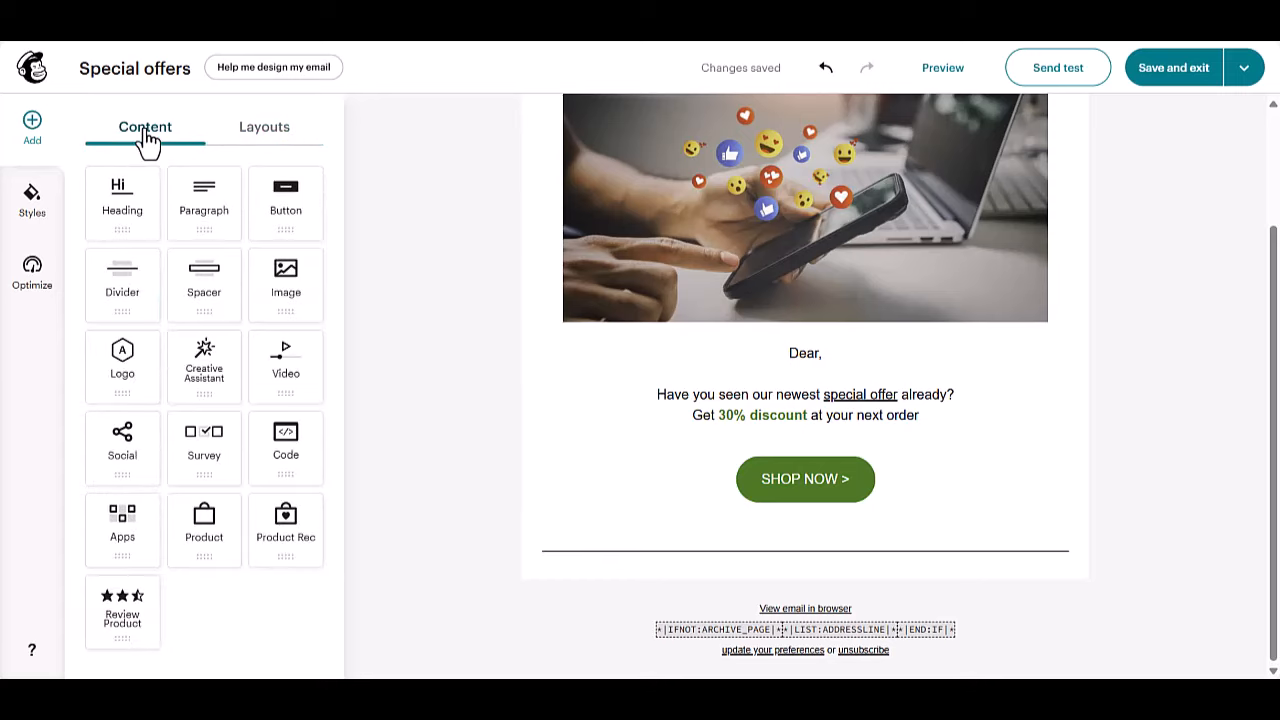
Add a Product block beneath the divider and leave its settings.
{"action": "left_click_drag", "start_coordinate": [204, 520], "coordinate": [822, 573]}
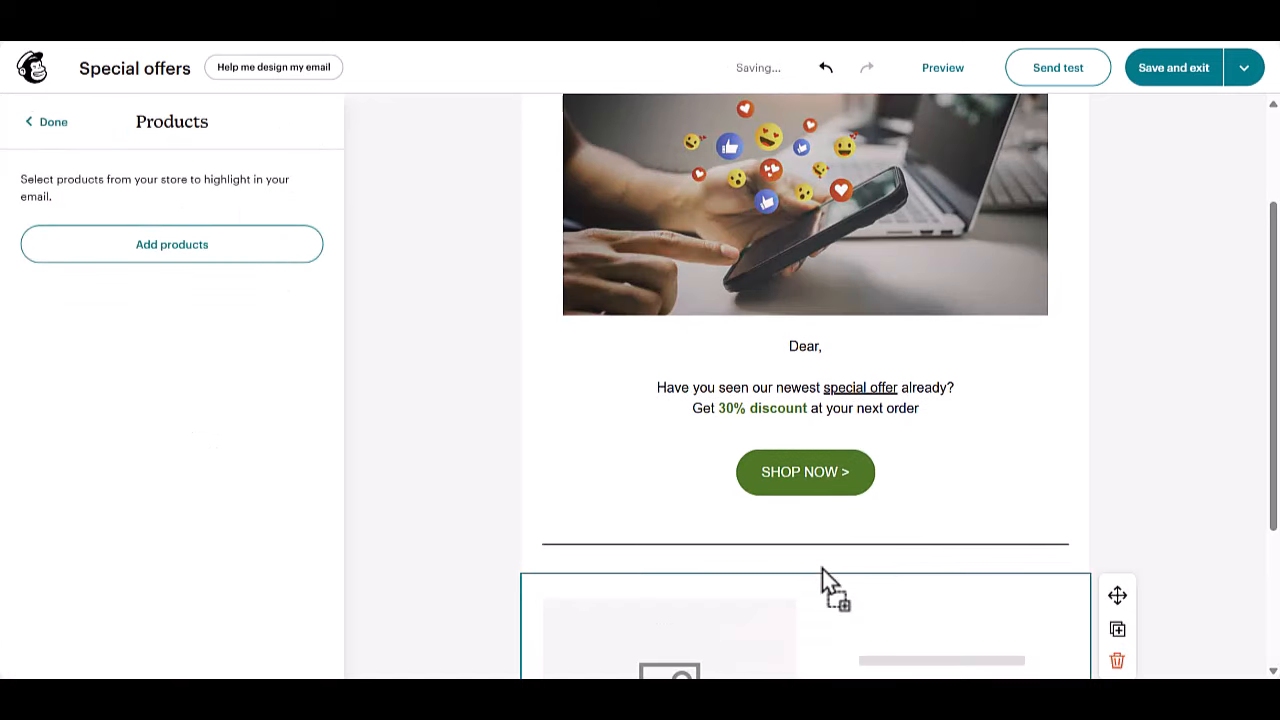
{"action": "left_click", "coordinate": [51, 129]}
Try adding a blank one-column layout between the divider and the product block, and remove it.
{"action": "left_click", "coordinate": [266, 129]}
{"action": "left_click_drag", "start_coordinate": [124, 240], "coordinate": [792, 357]}
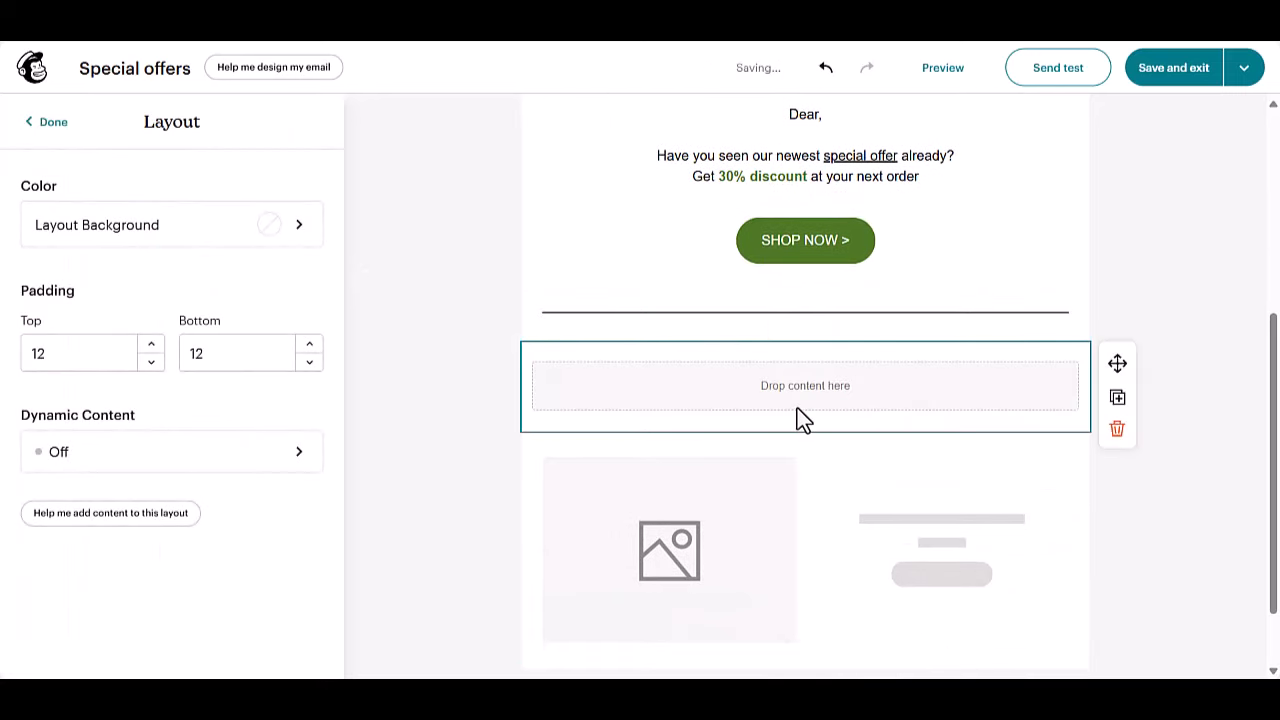
{"action": "left_click", "coordinate": [44, 122]}
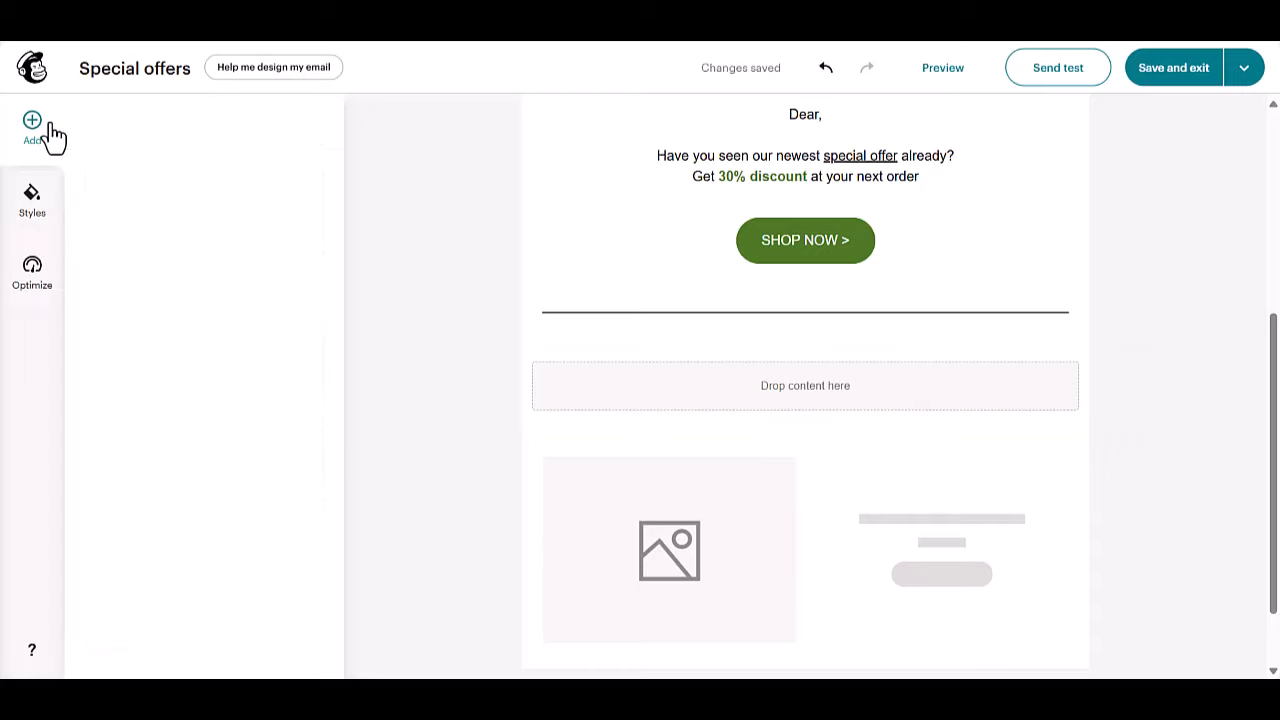
{"action": "left_click_drag", "start_coordinate": [188, 533], "coordinate": [300, 560]}
{"action": "left_click", "coordinate": [1080, 370]}
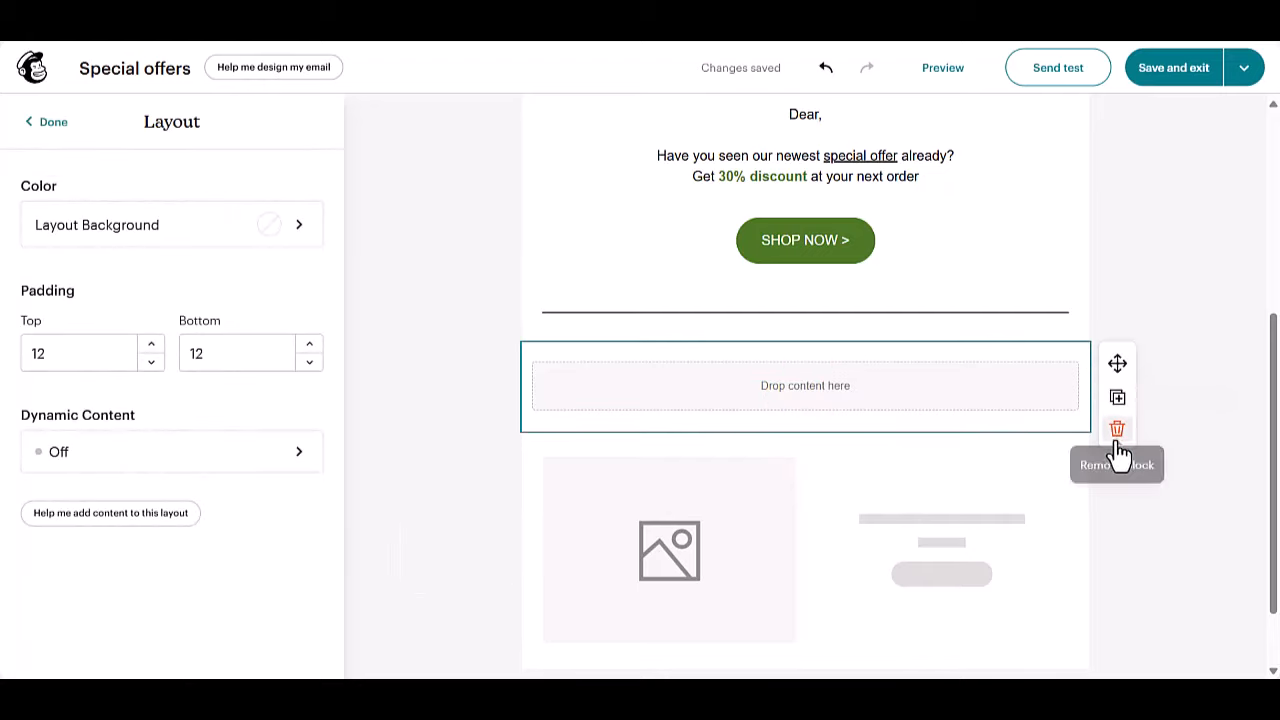
{"action": "left_click", "coordinate": [1115, 432]}
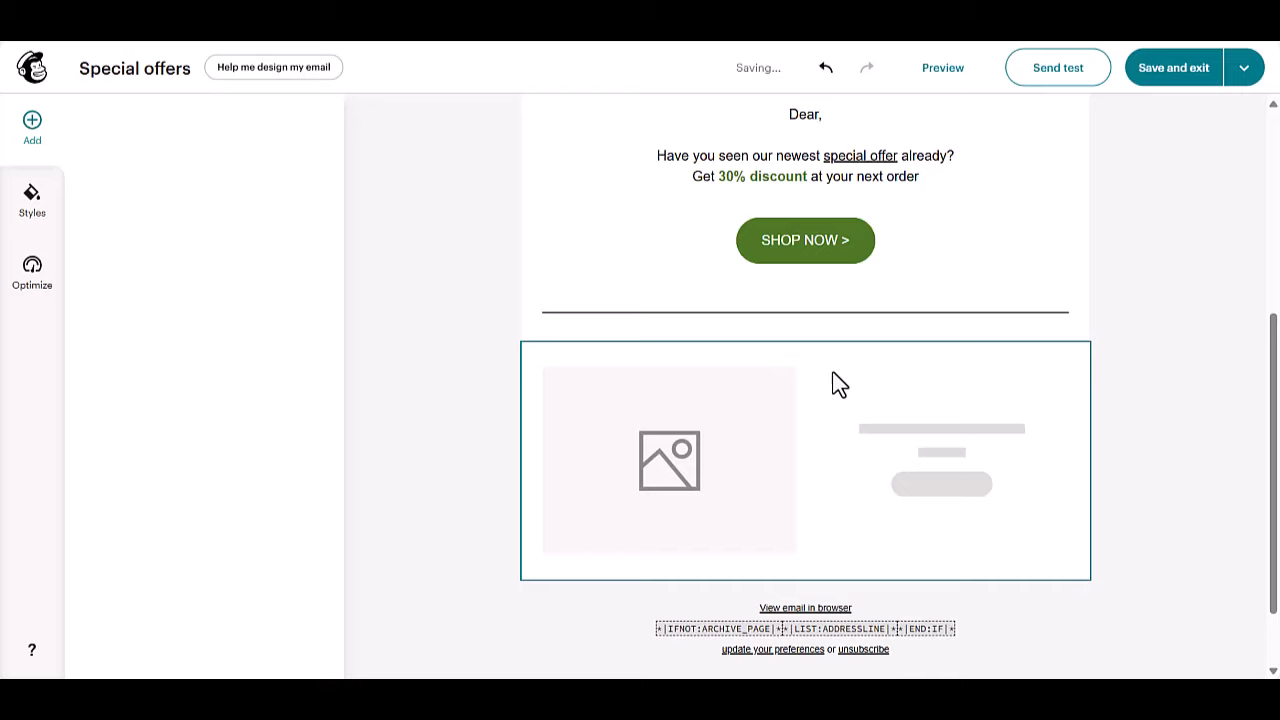
Fill the product block with the "Welcome automation | MailChimp | Online Email Courses" product from the store.
{"action": "left_click", "coordinate": [790, 436]}
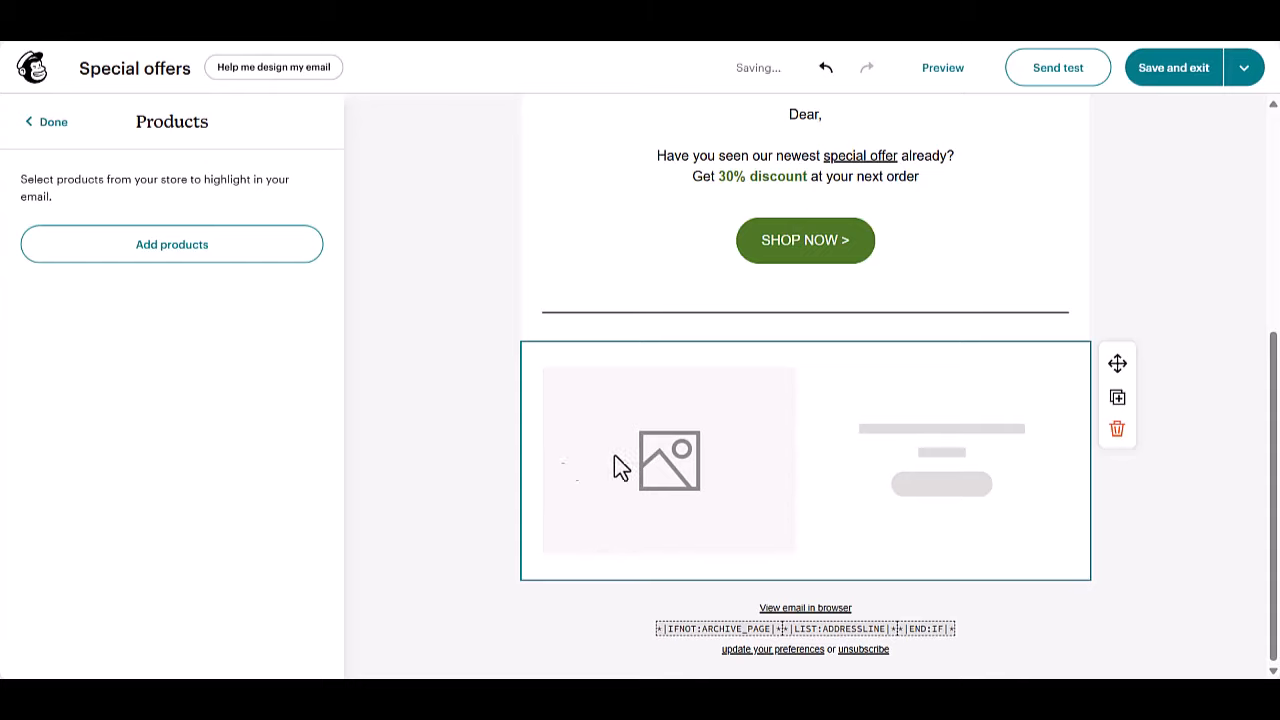
{"action": "left_click", "coordinate": [160, 243]}
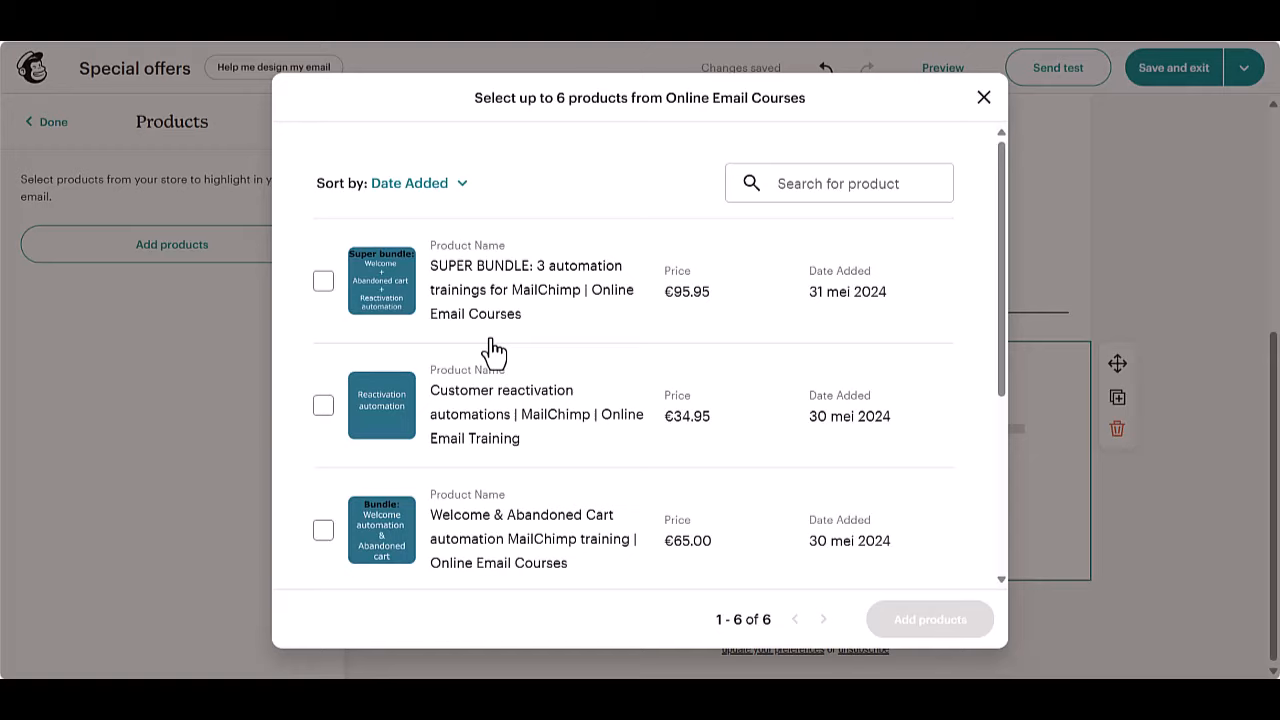
{"action": "scroll", "coordinate": [495, 350], "scroll_direction": "down", "scroll_amount": 3}
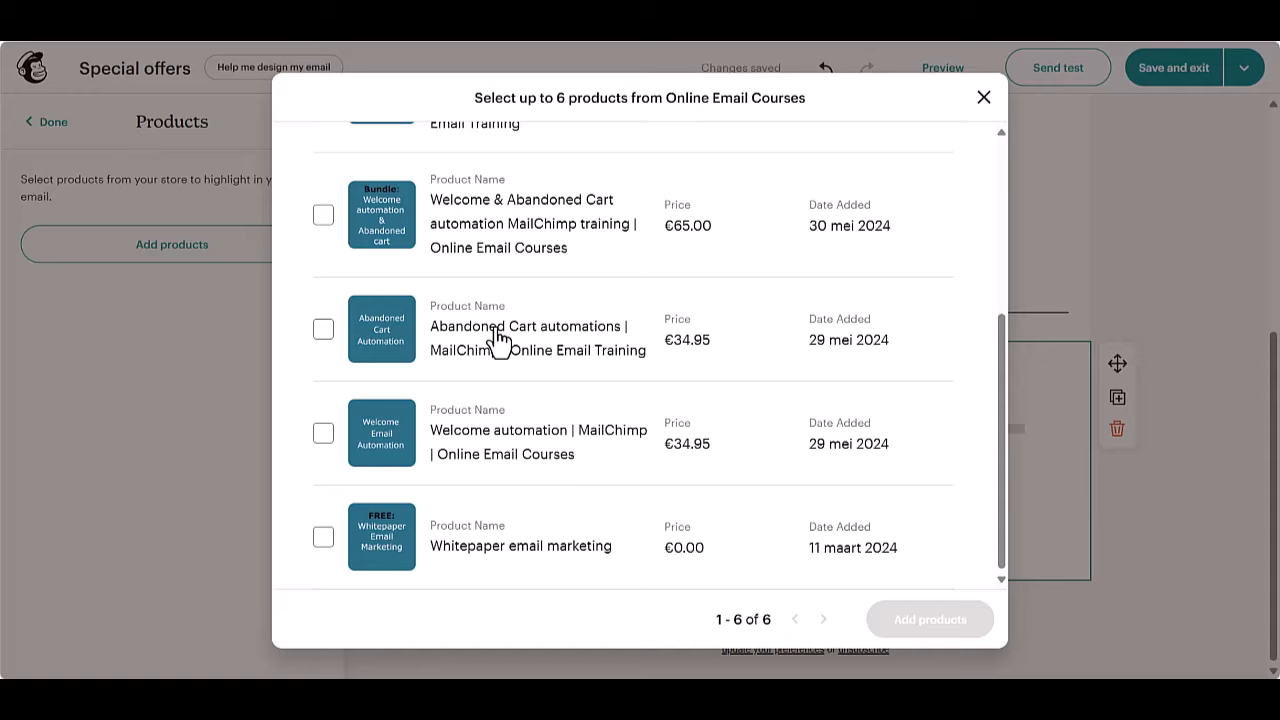
{"action": "left_click", "coordinate": [323, 434]}
{"action": "left_click", "coordinate": [930, 620]}
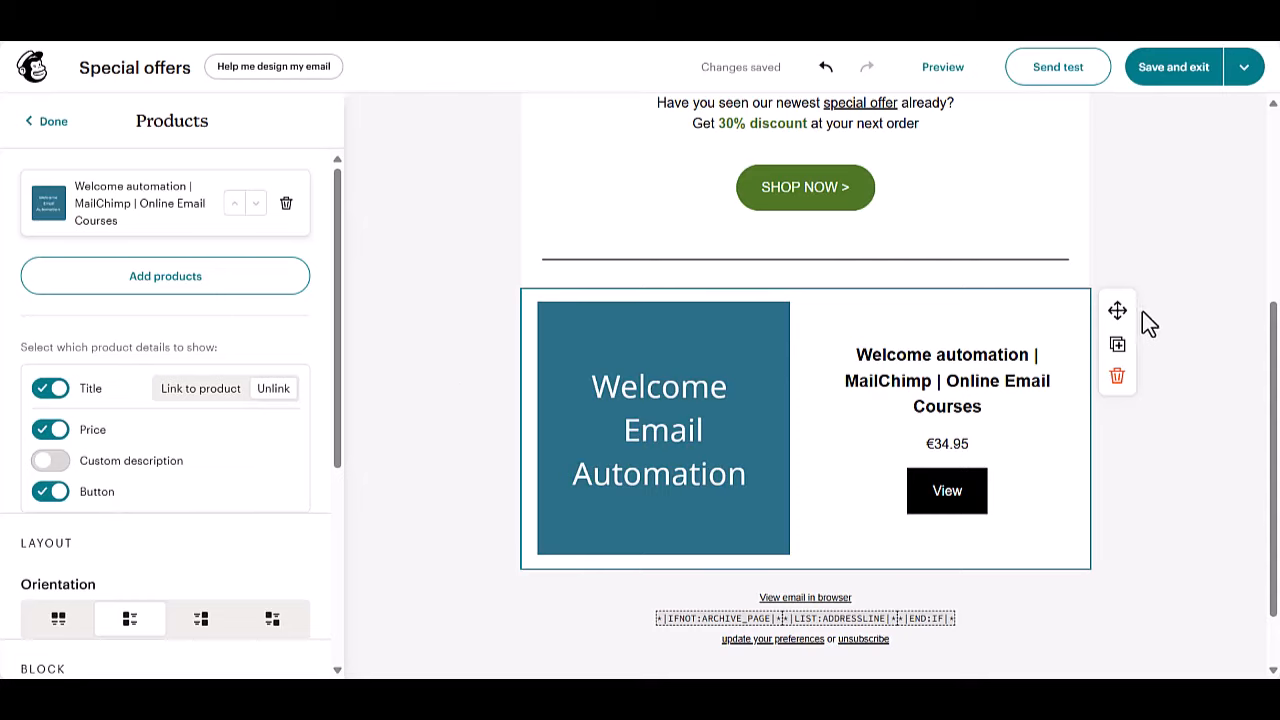
Link the product's title to its product page, turn on the custom description, and review that text in the email.
{"action": "left_click", "coordinate": [184, 396]}
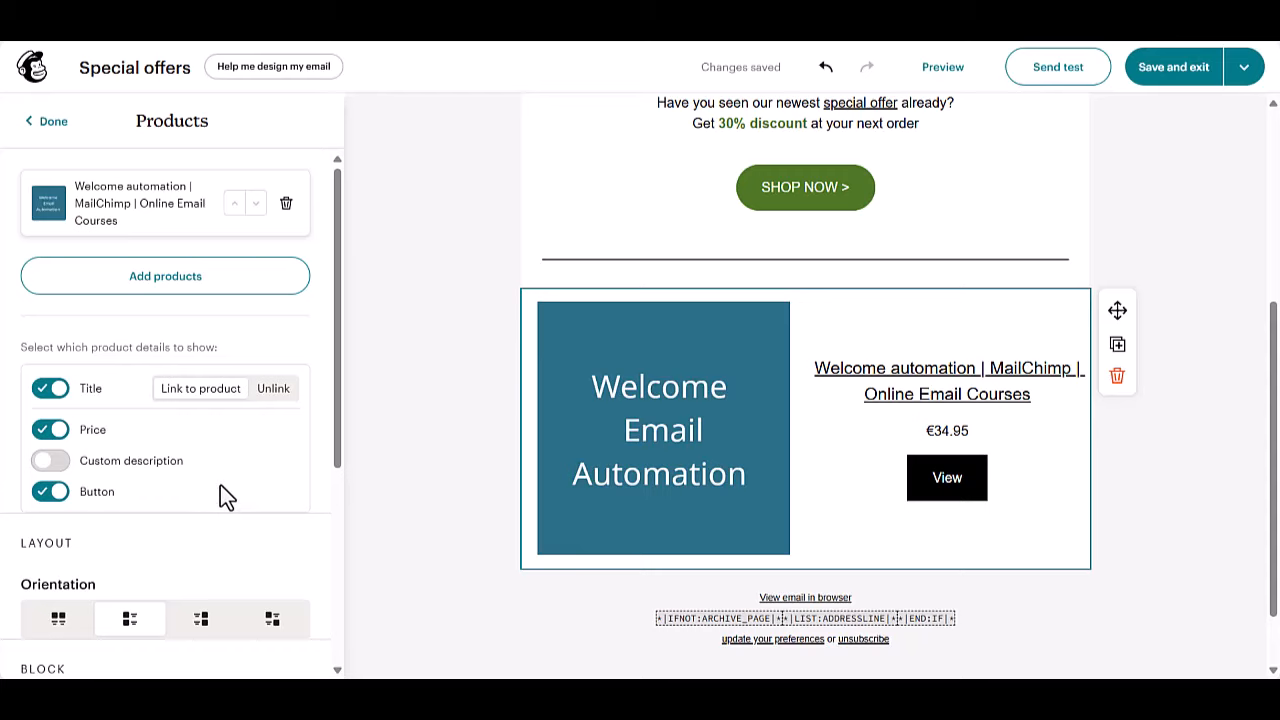
{"action": "left_click", "coordinate": [55, 463]}
{"action": "scroll", "coordinate": [943, 429], "scroll_direction": "down", "scroll_amount": 3}
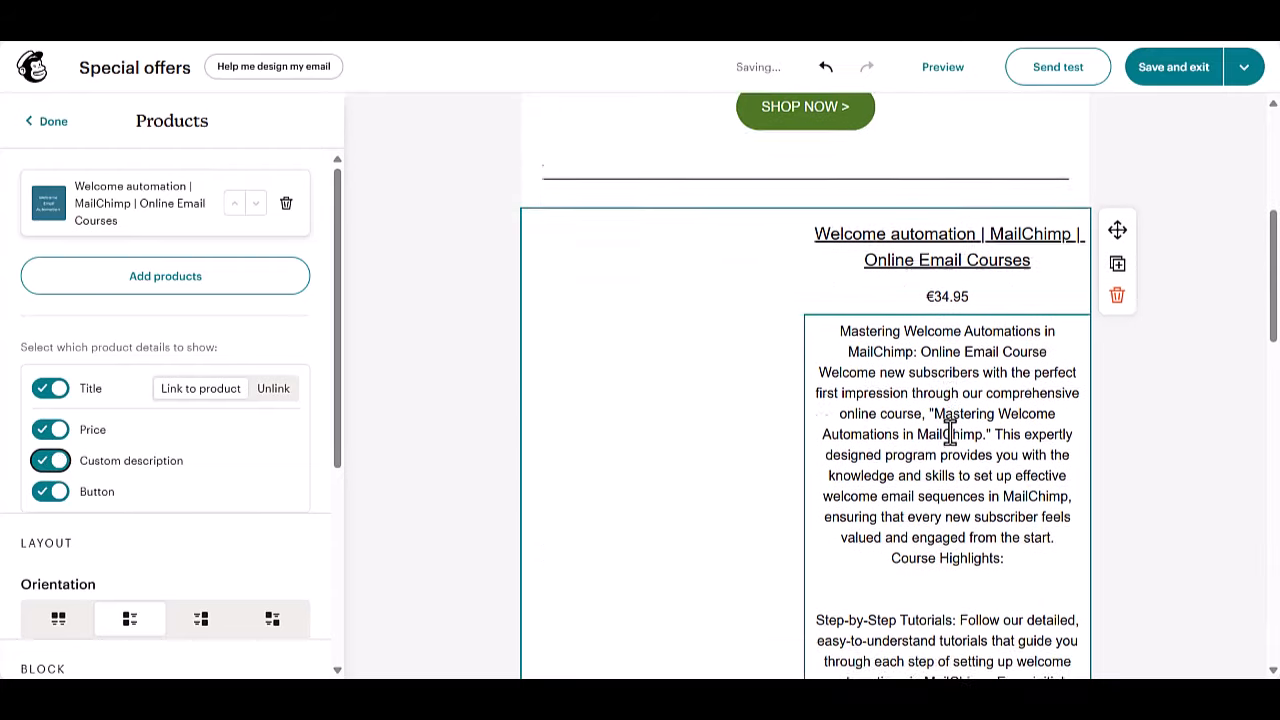
{"action": "scroll", "coordinate": [940, 490], "scroll_direction": "down", "scroll_amount": 5}
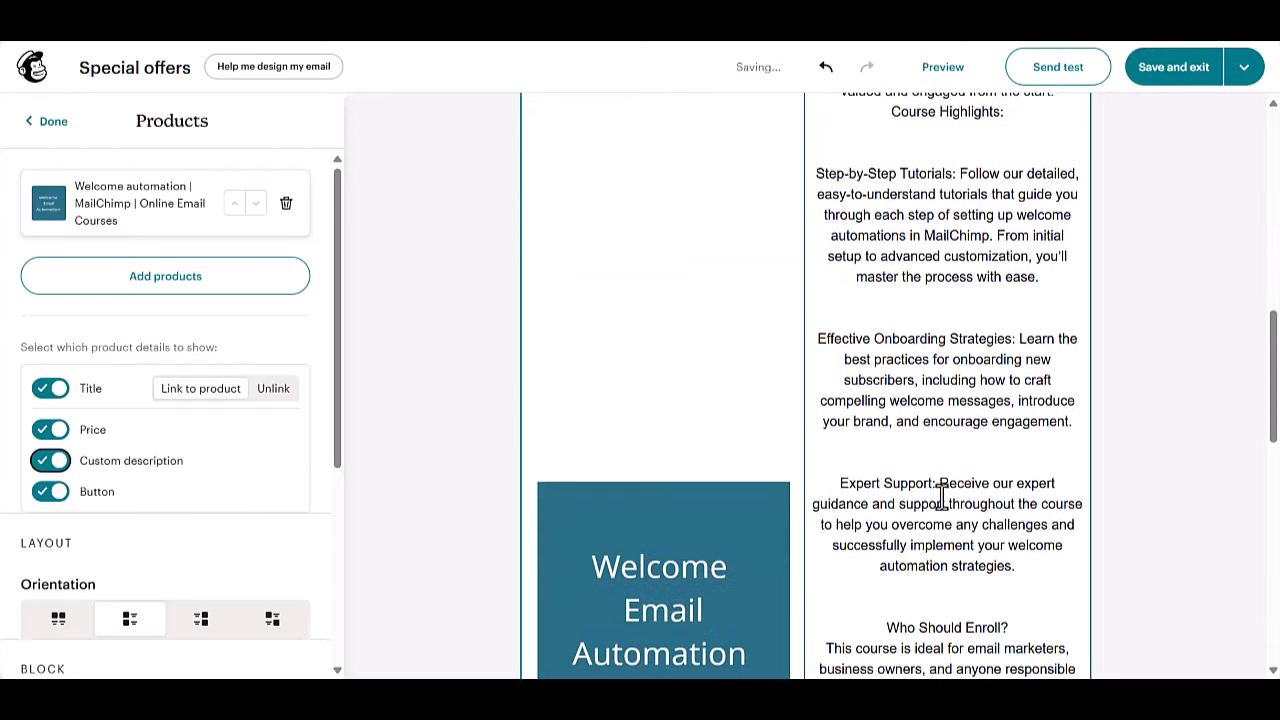
{"action": "scroll", "coordinate": [935, 500], "scroll_direction": "down", "scroll_amount": 1}
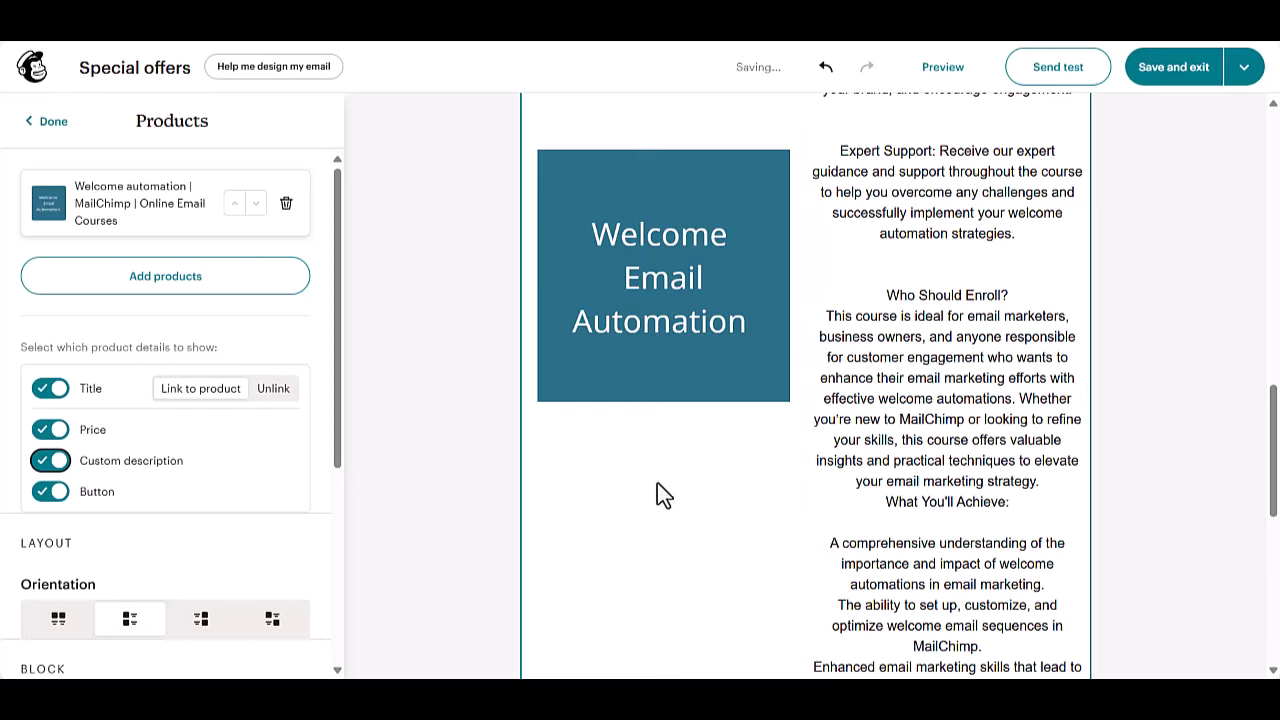
Delete the passage from "Who Should Enroll?" through "What You'll Achieve:" from the product's custom description.
{"action": "left_click", "coordinate": [890, 300]}
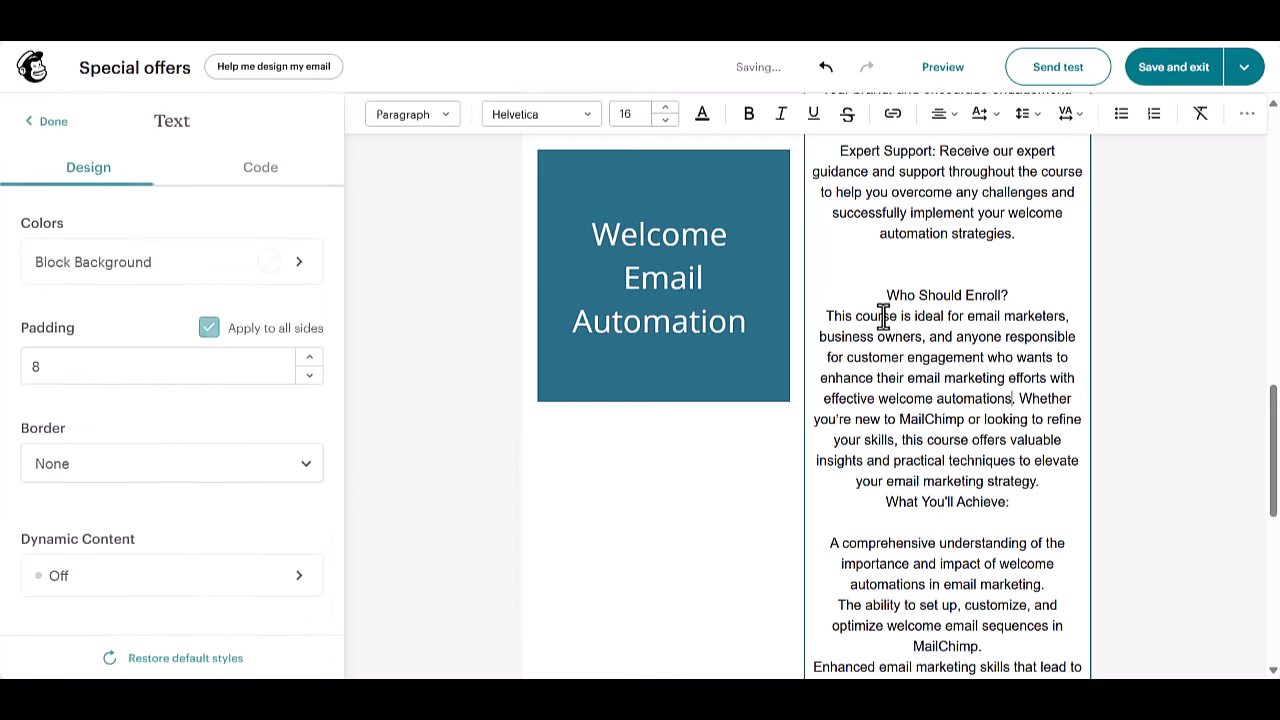
{"action": "left_click_drag", "start_coordinate": [887, 295], "coordinate": [1045, 525]}
{"action": "key", "text": "BackSpace"}
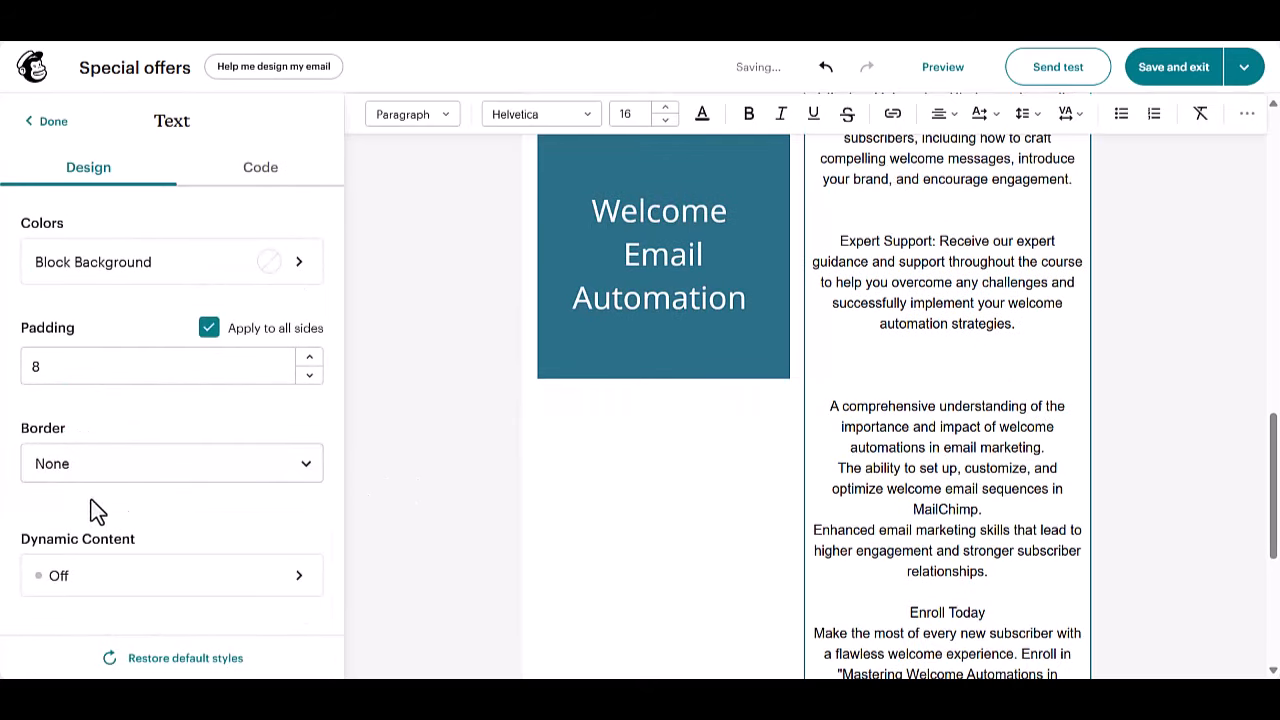
{"action": "left_click", "coordinate": [50, 122]}
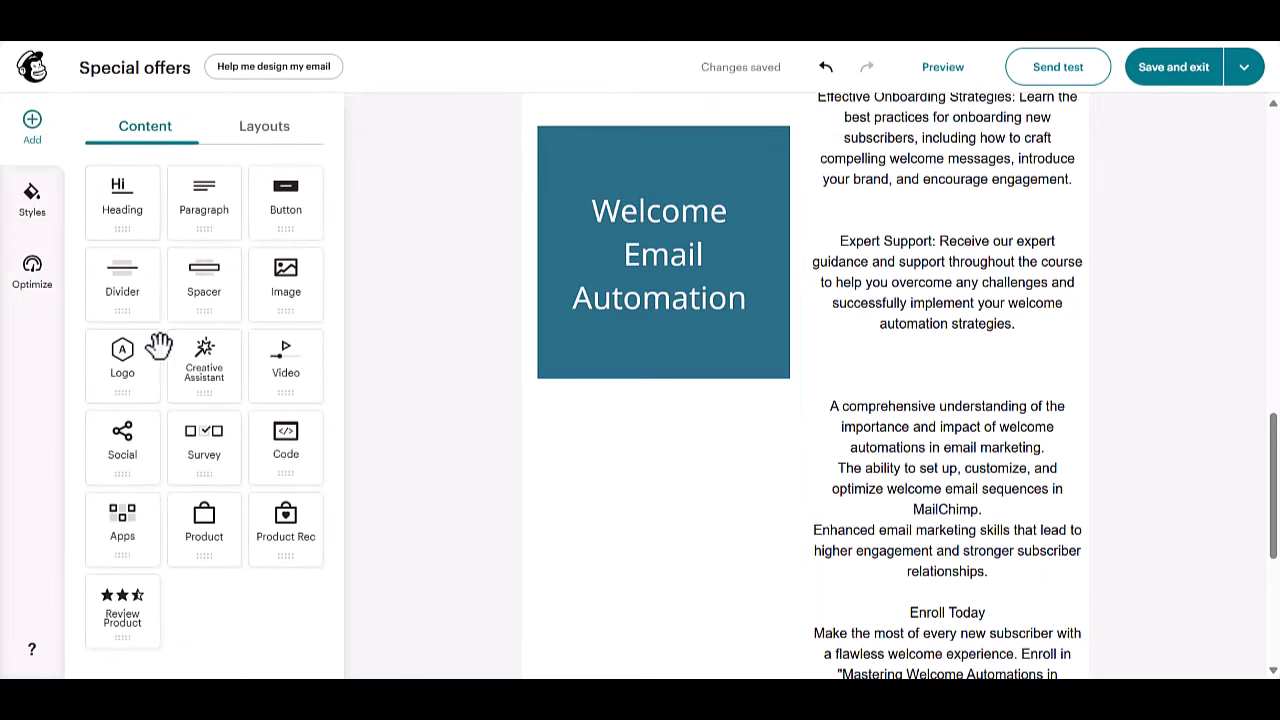
Turn off the custom description in the product block and check its remaining layout and block settings.
{"action": "left_click", "coordinate": [881, 387]}
{"action": "left_click", "coordinate": [646, 539]}
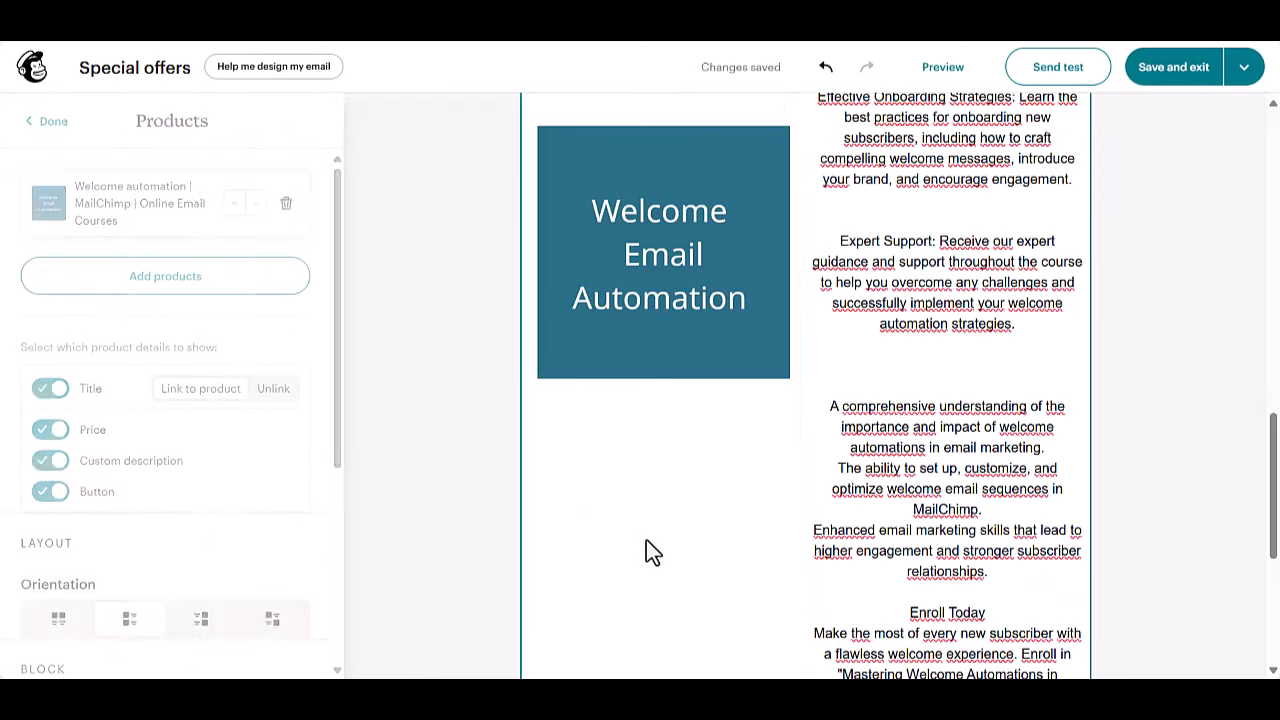
{"action": "left_click", "coordinate": [50, 462]}
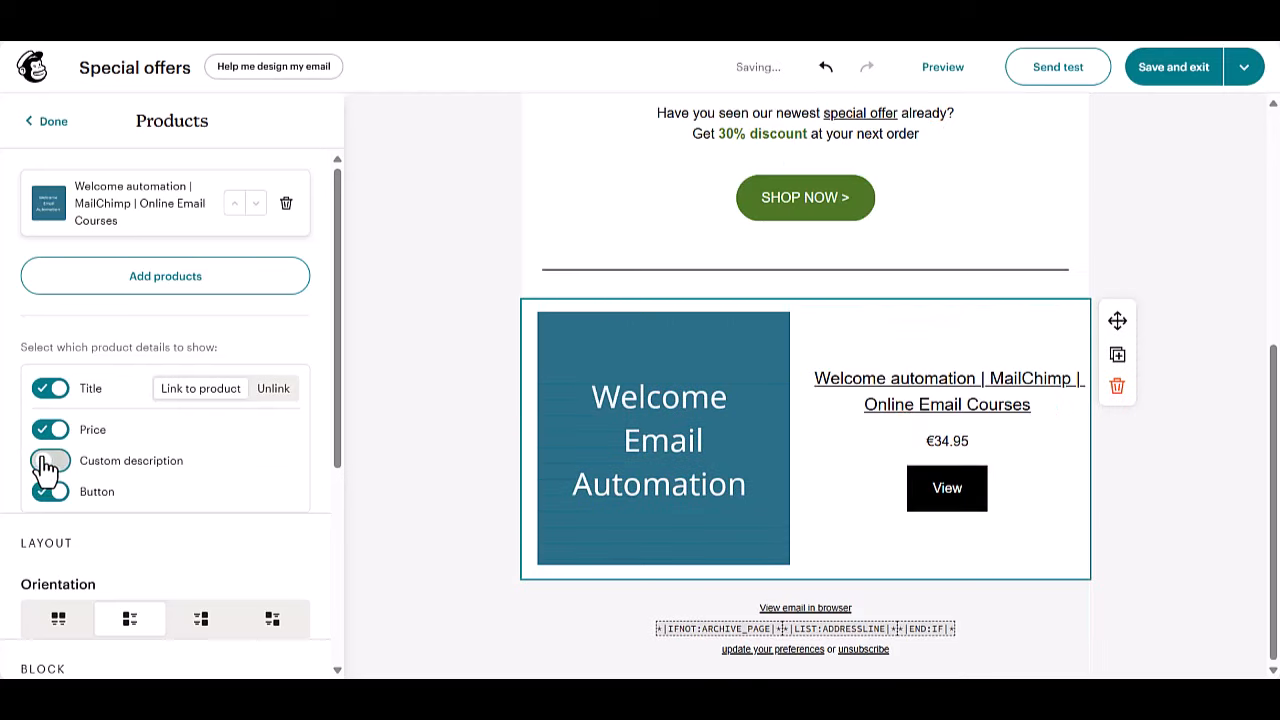
{"action": "scroll", "coordinate": [195, 544], "scroll_direction": "down", "scroll_amount": 3}
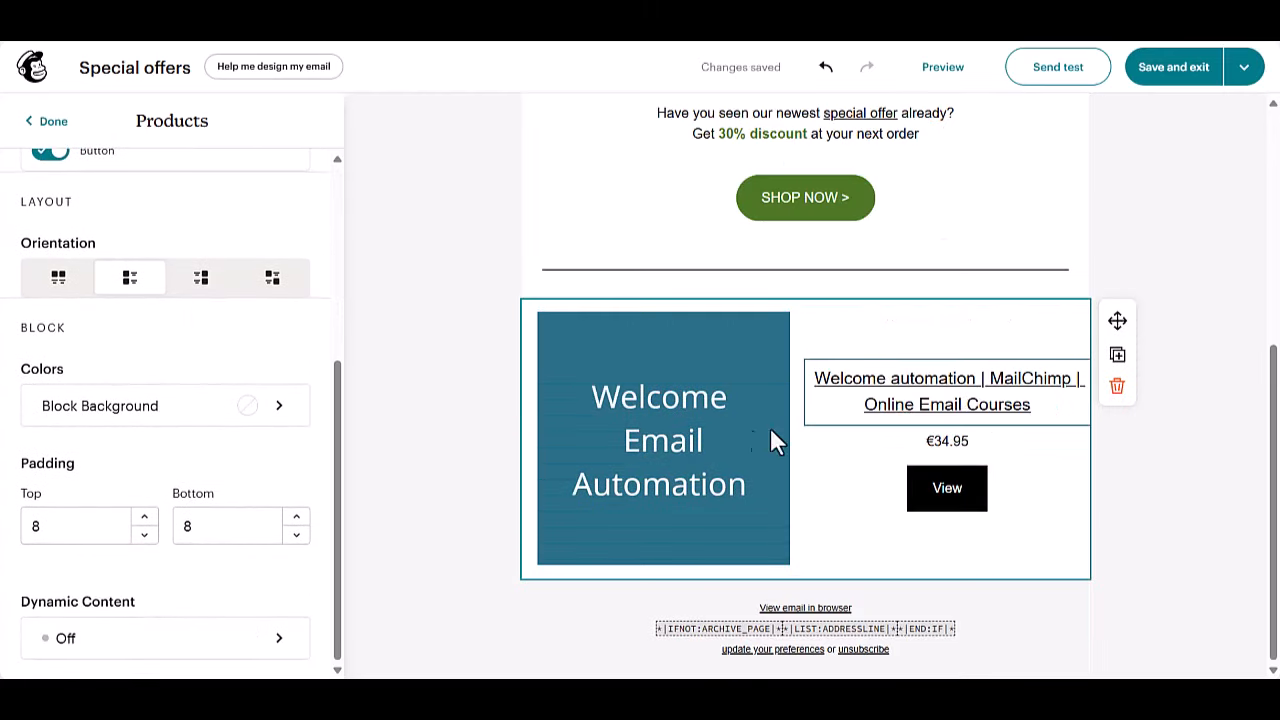
Copy the web address from the product title's link and leave that link as it is.
{"action": "left_click", "coordinate": [986, 400]}
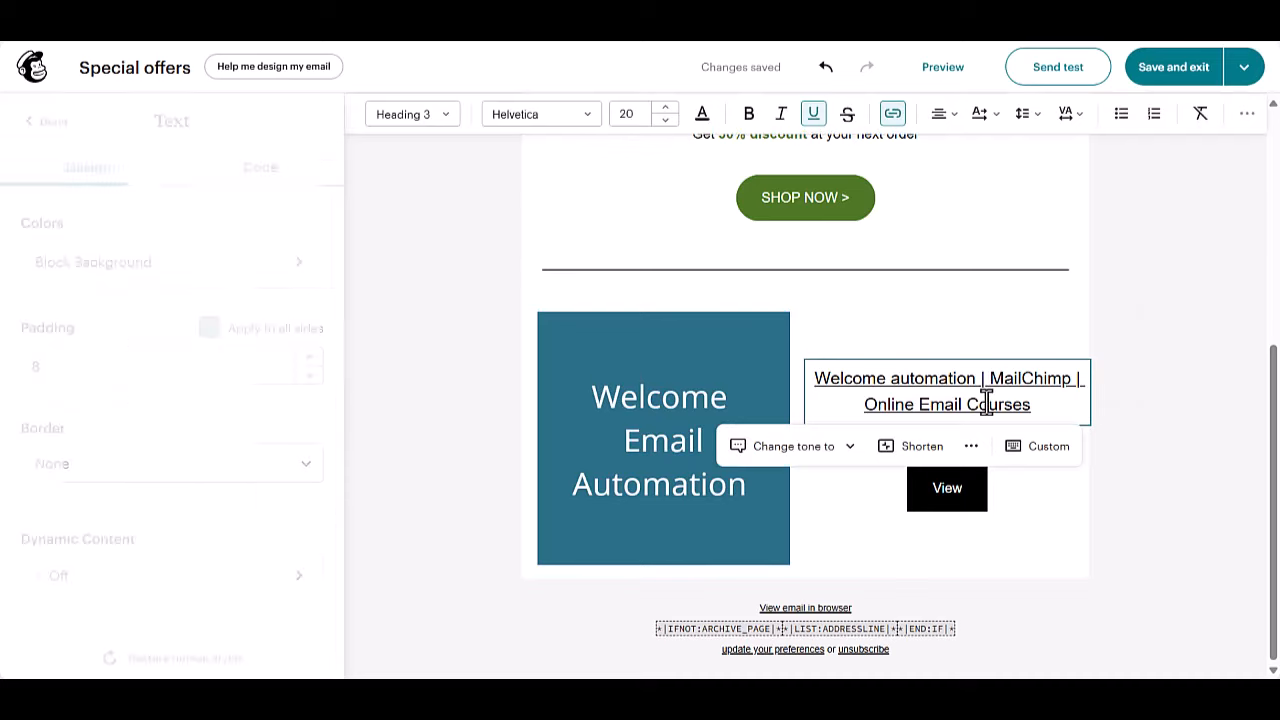
{"action": "left_click", "coordinate": [766, 300]}
{"action": "left_click", "coordinate": [877, 322]}
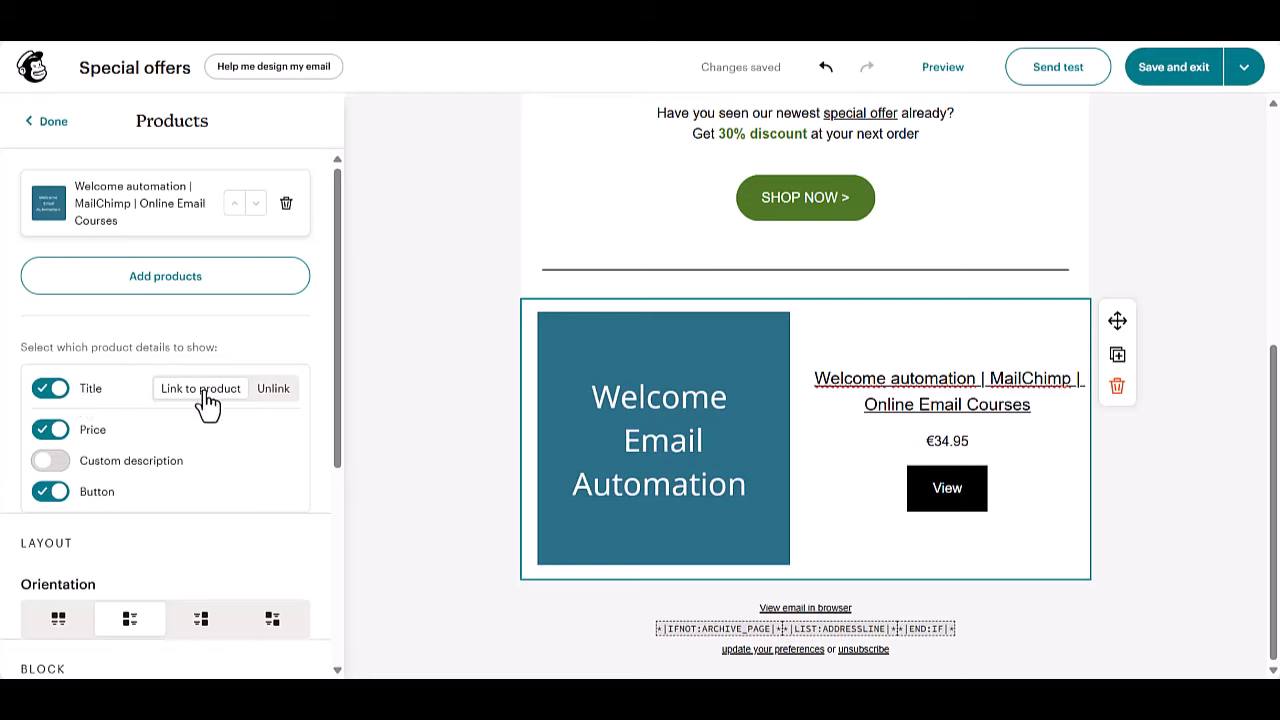
{"action": "left_click", "coordinate": [910, 380]}
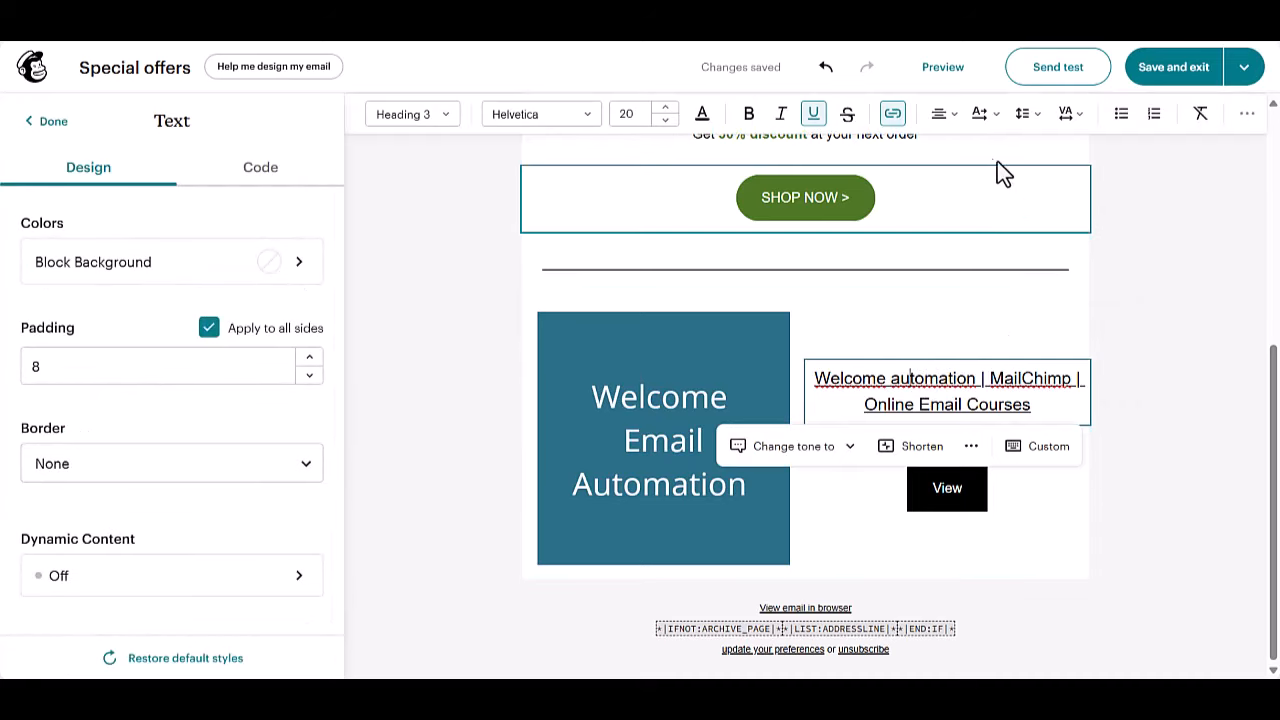
{"action": "left_click", "coordinate": [893, 122]}
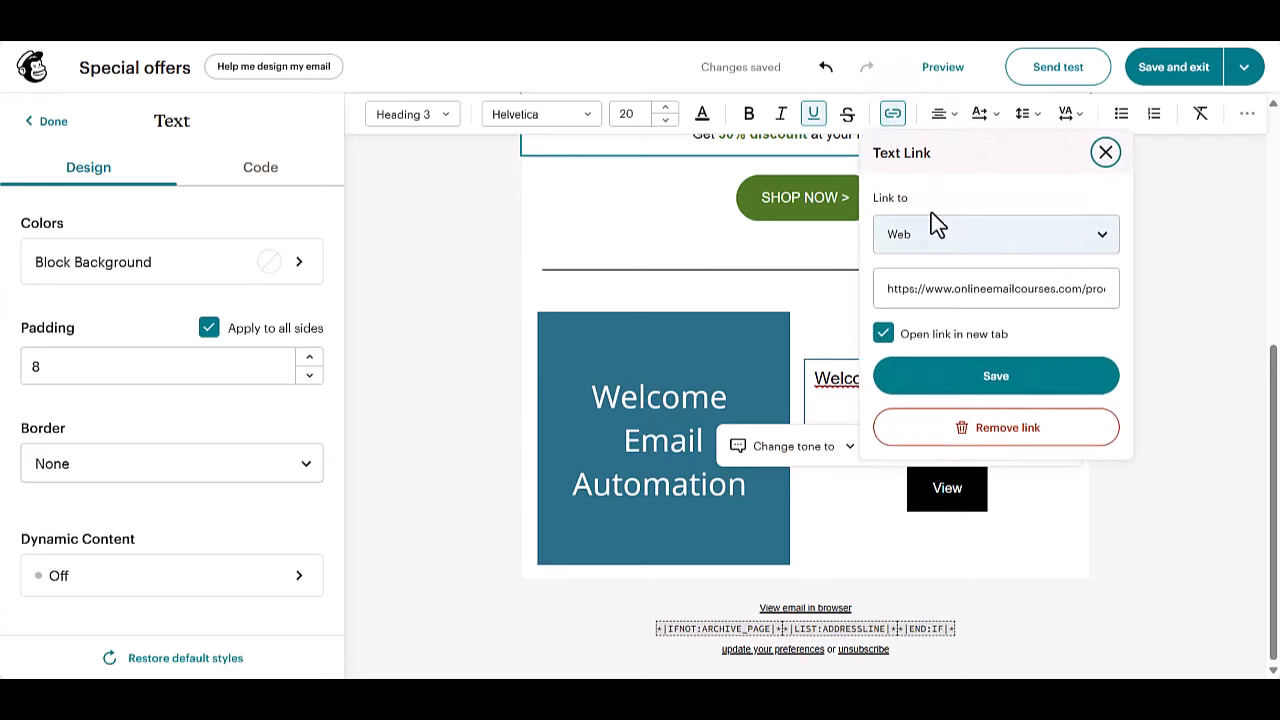
{"action": "triple_click", "coordinate": [962, 285]}
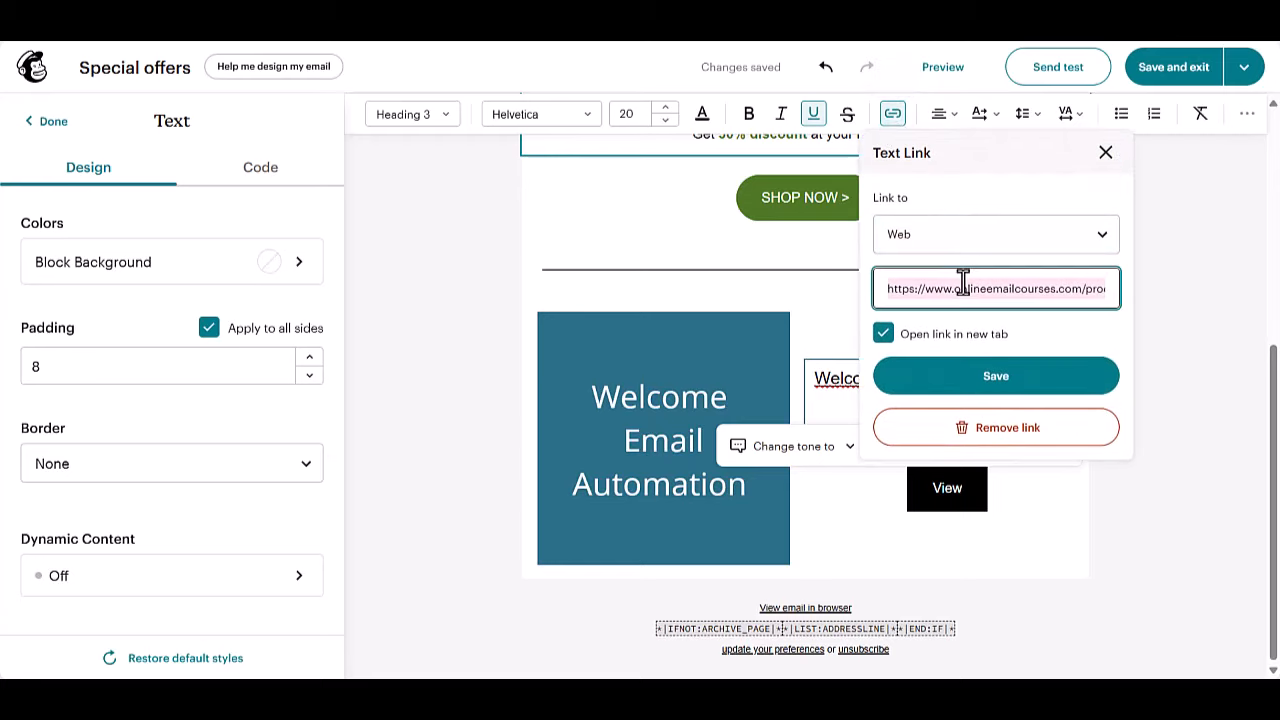
{"action": "left_click", "coordinate": [1106, 154]}
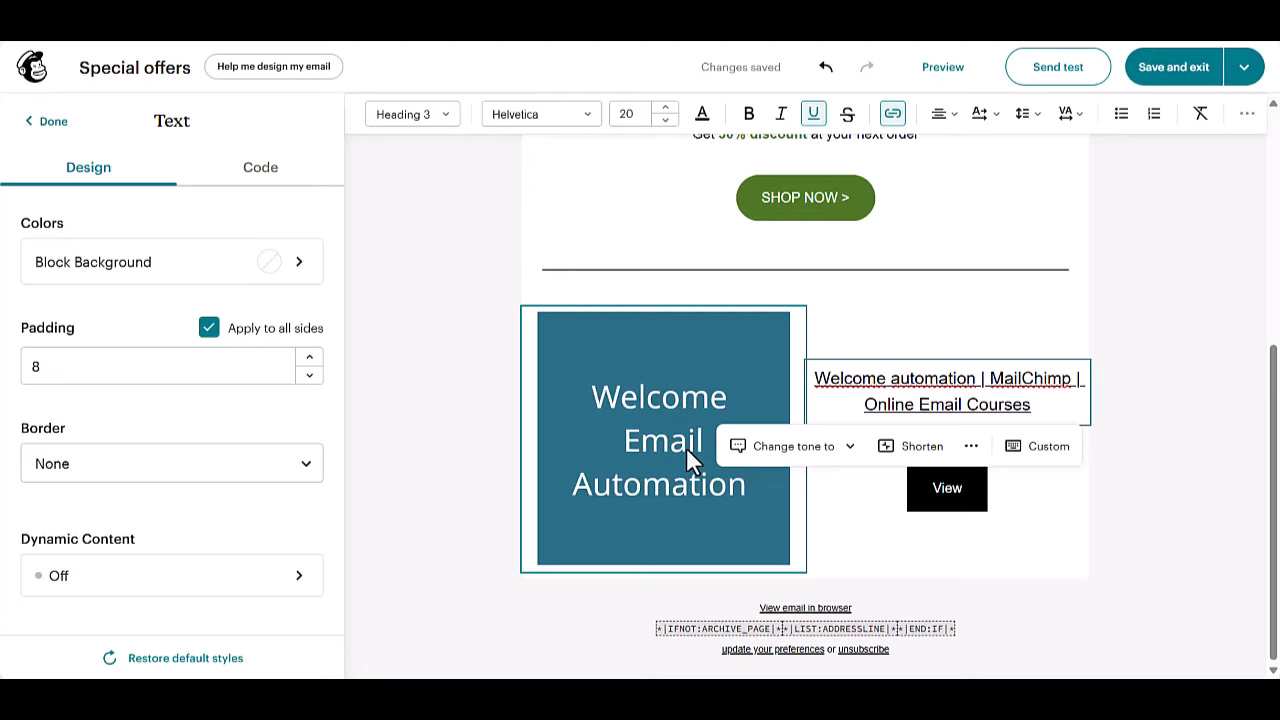
Link the product's "Welcome Email Automation" image to the copied product page address.
{"action": "left_click", "coordinate": [686, 447]}
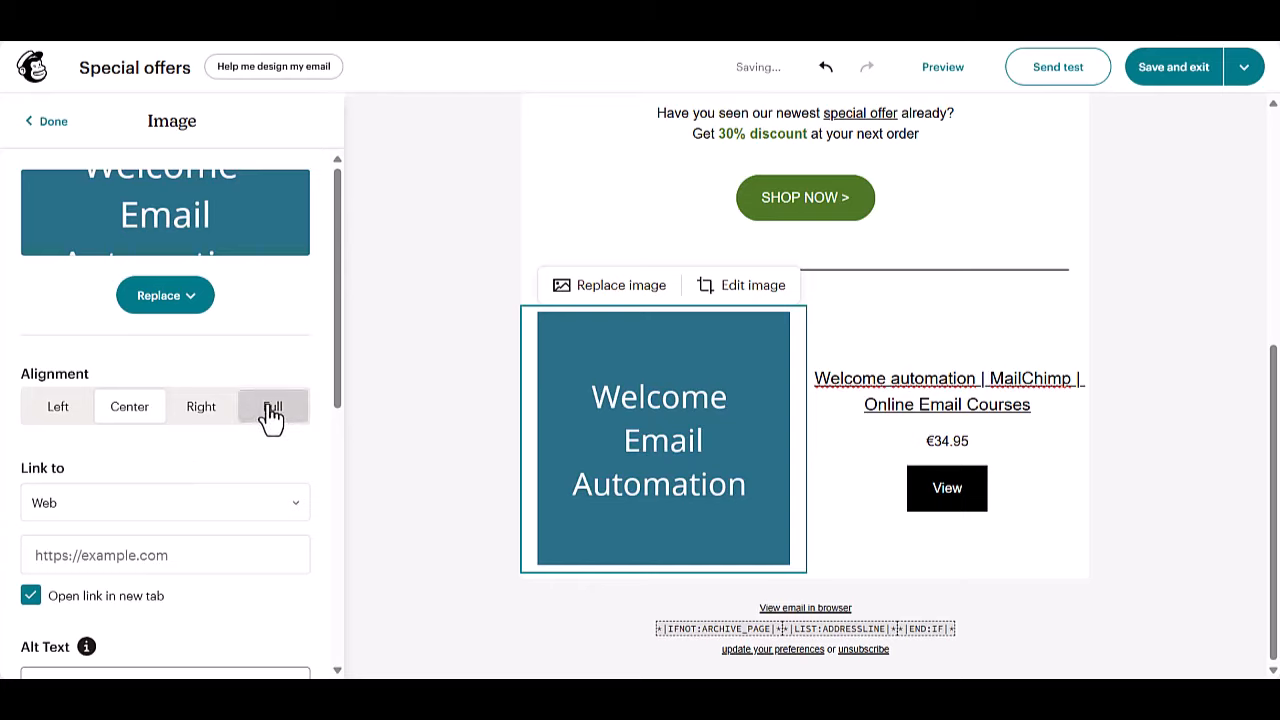
{"action": "left_click", "coordinate": [104, 555]}
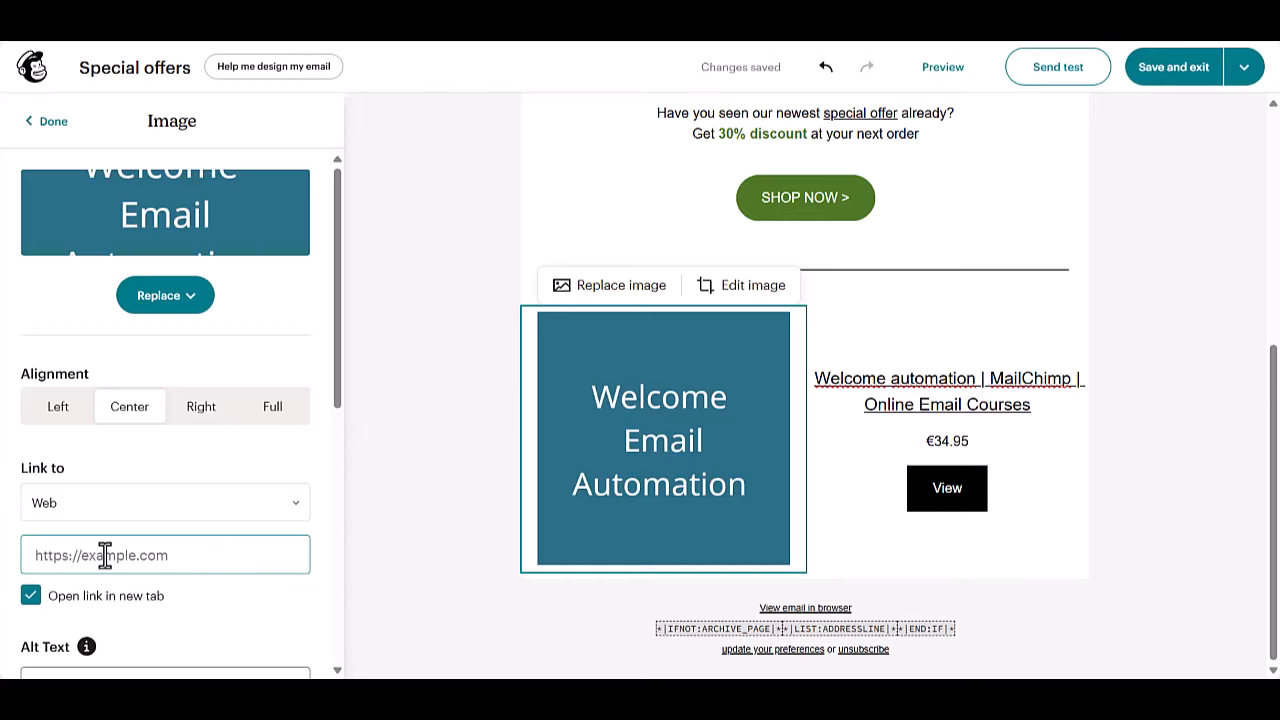
{"action": "key", "text": "ctrl+v"}
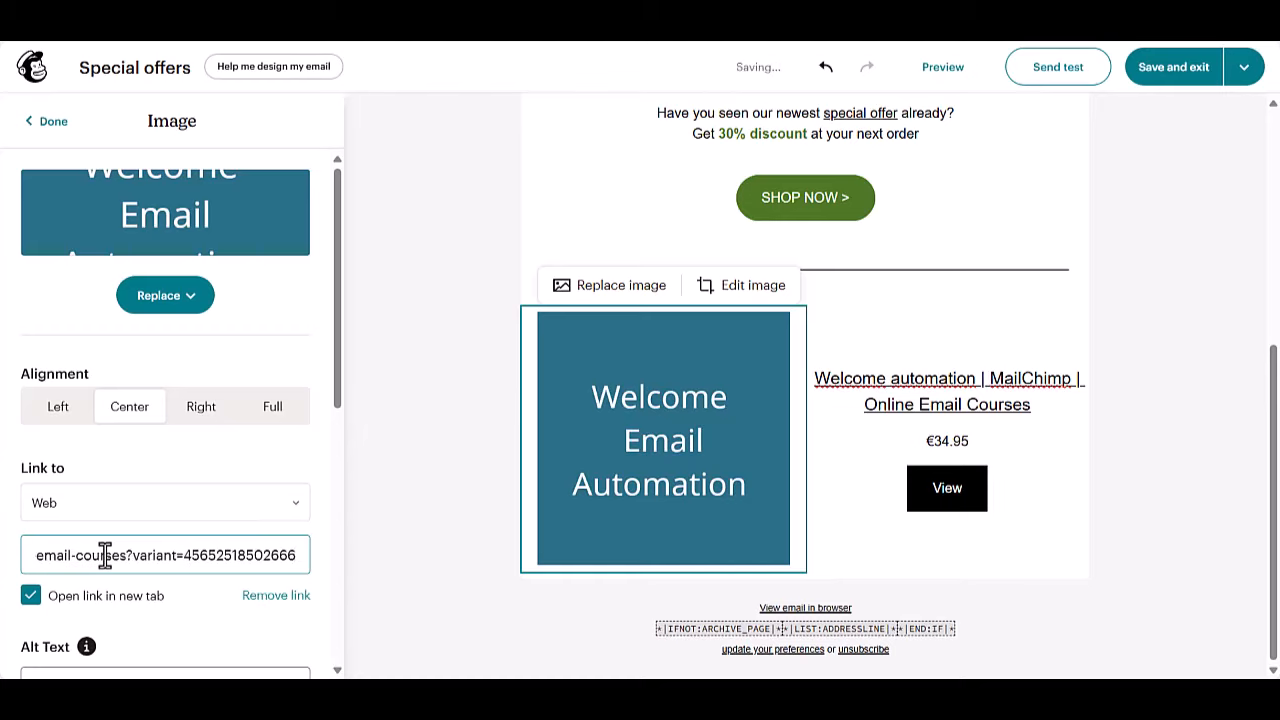
{"action": "scroll", "coordinate": [104, 555], "scroll_direction": "down", "scroll_amount": 1}
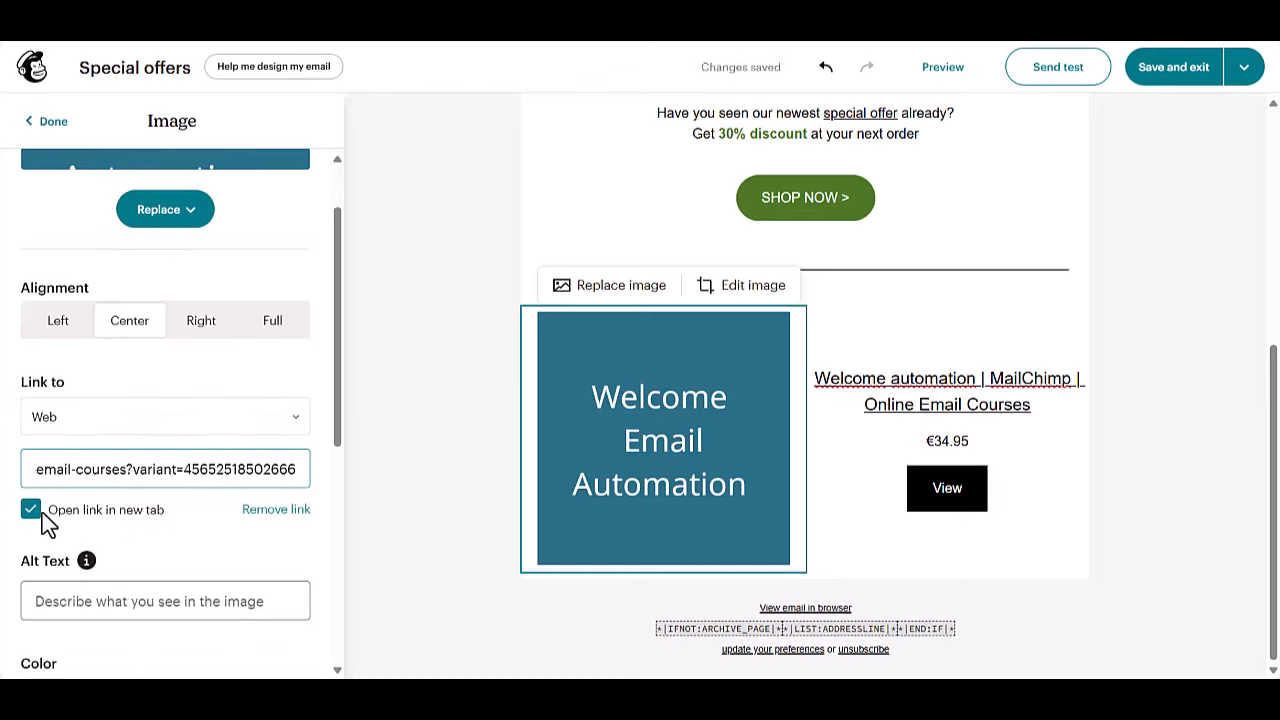
Set the product image's alt text to "Welcome Email Automation" and finish editing the image.
{"action": "left_click", "coordinate": [160, 605]}
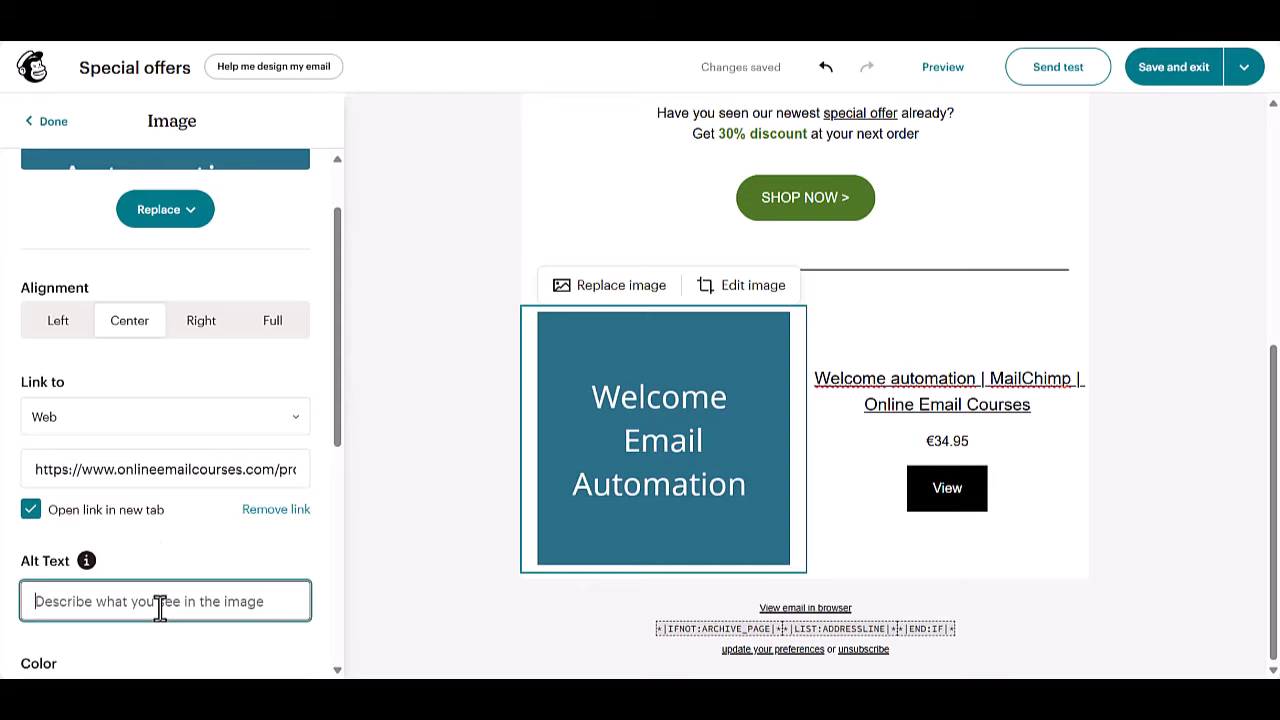
{"action": "type", "text": "Welcome e"}
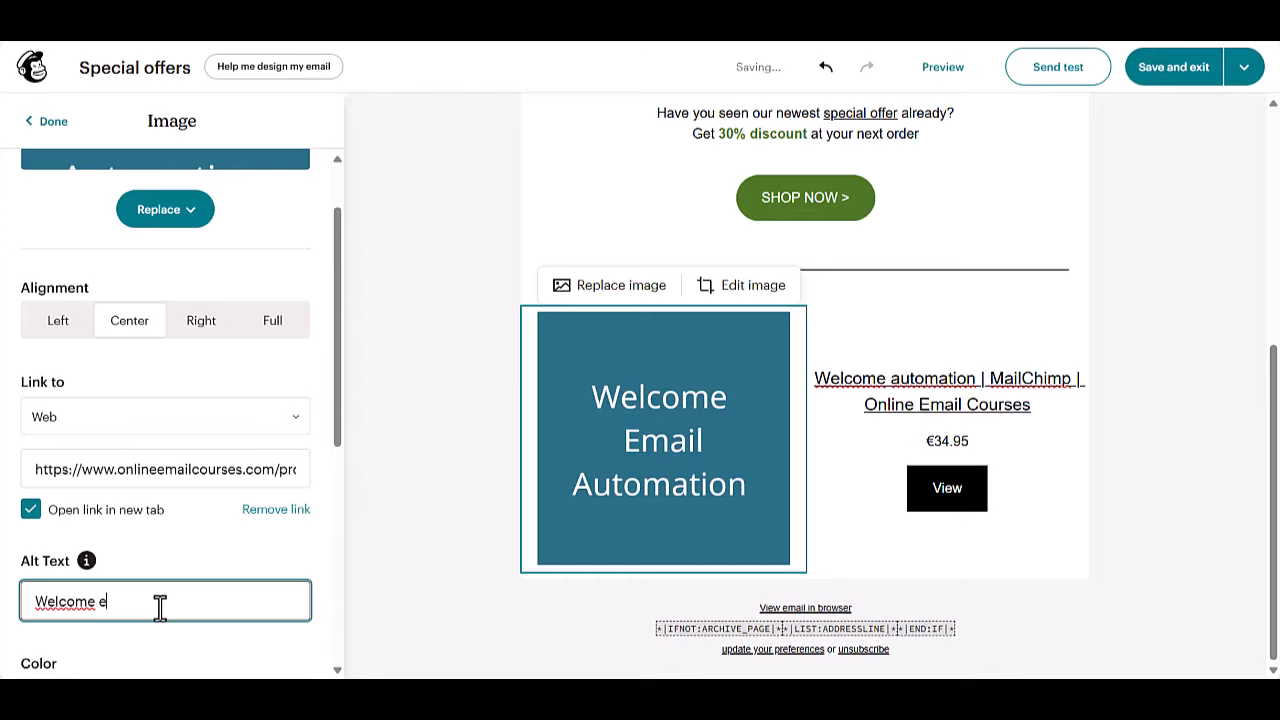
{"action": "key", "text": "BackSpace"}
{"action": "type", "text": "Email Automation"}
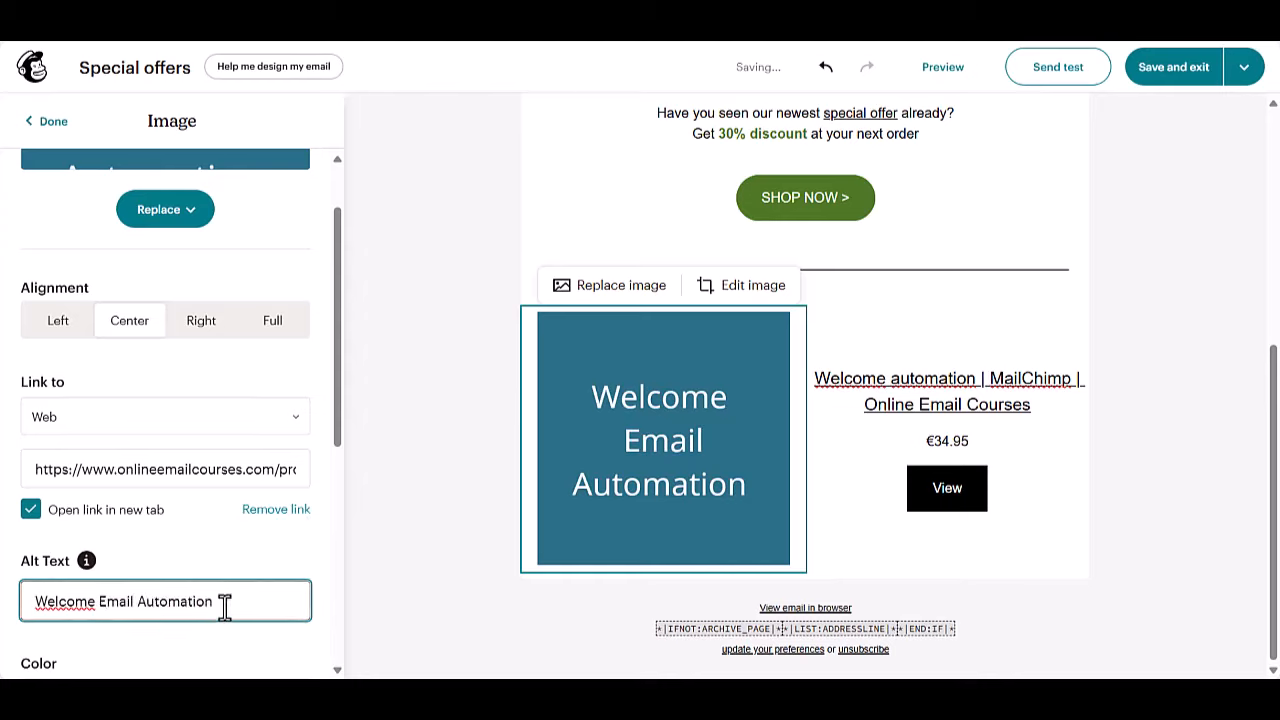
{"action": "scroll", "coordinate": [246, 556], "scroll_direction": "down", "scroll_amount": 1}
{"action": "scroll", "coordinate": [214, 357], "scroll_direction": "up", "scroll_amount": 2}
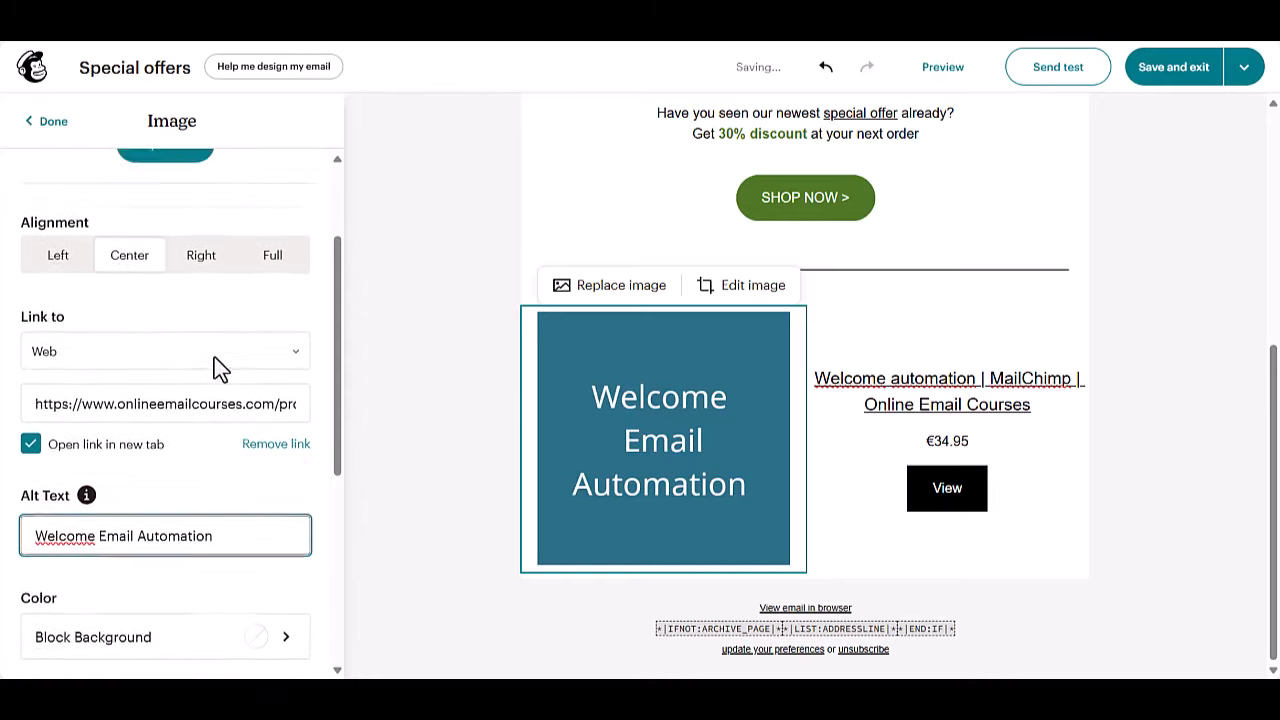
{"action": "left_click", "coordinate": [47, 125]}
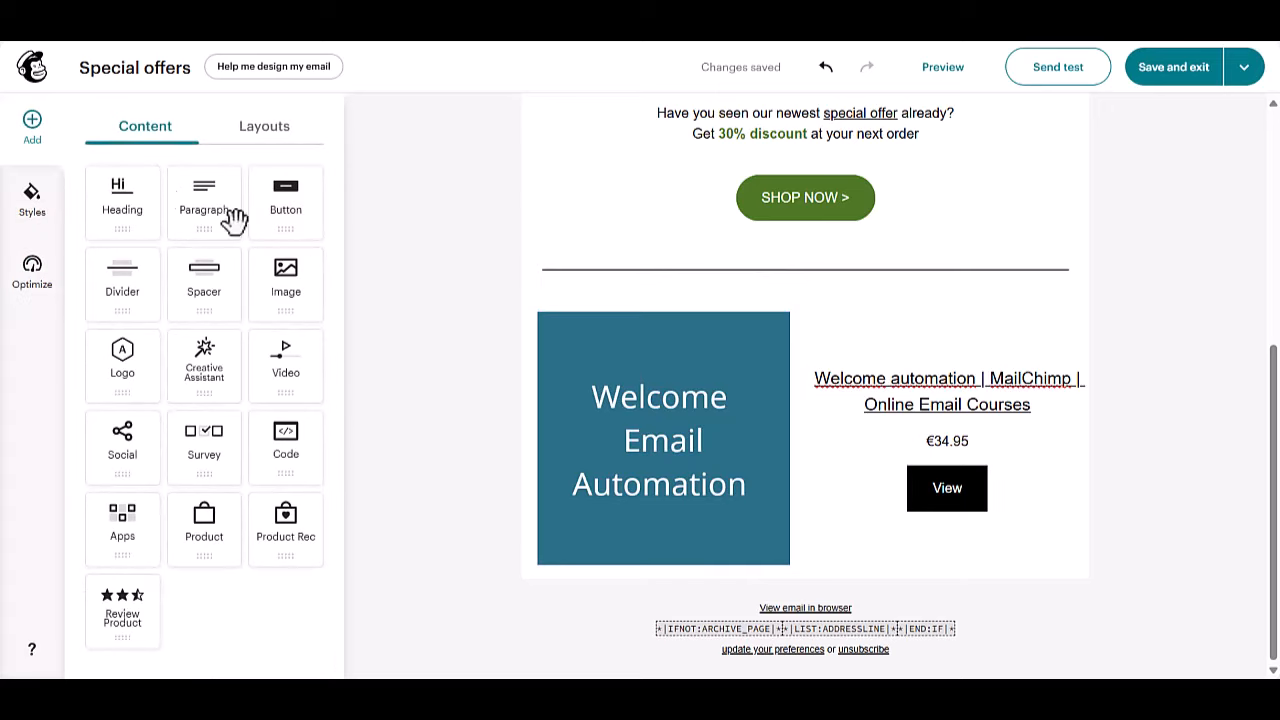
Add the discounted price "€24.65" after the original €34.95 in the product's price text.
{"action": "left_click", "coordinate": [934, 427]}
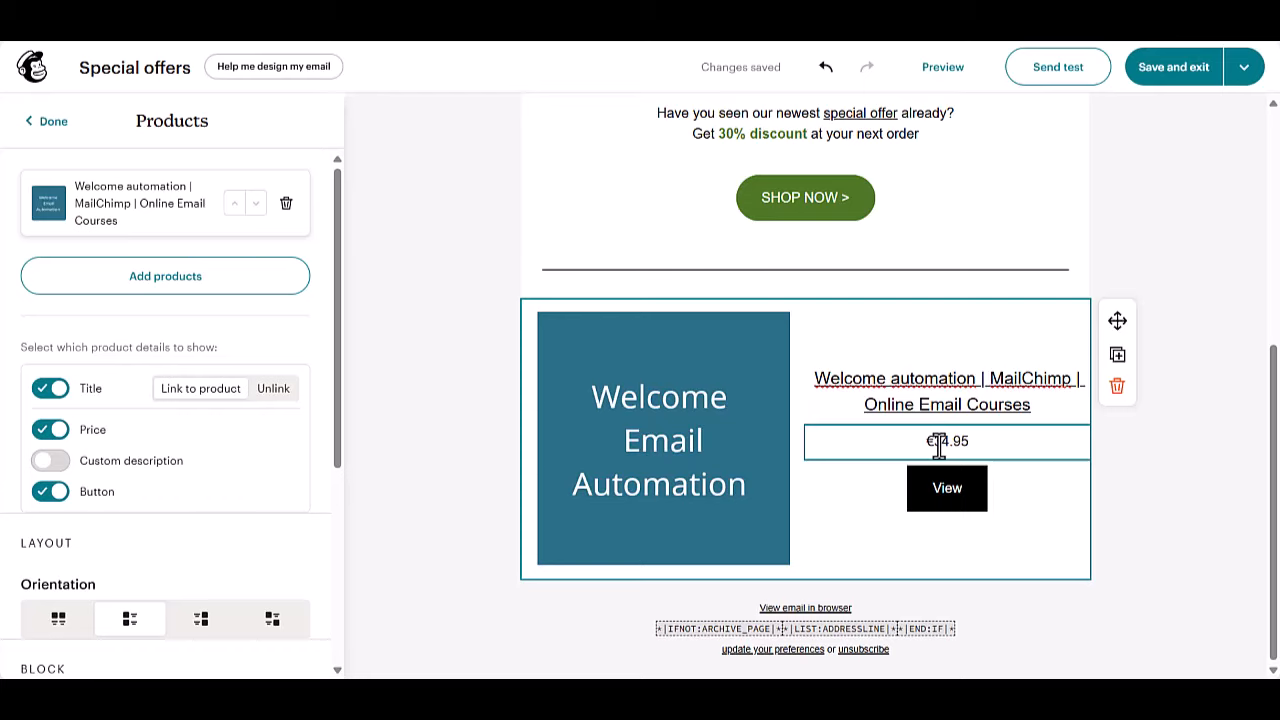
{"action": "left_click", "coordinate": [949, 441]}
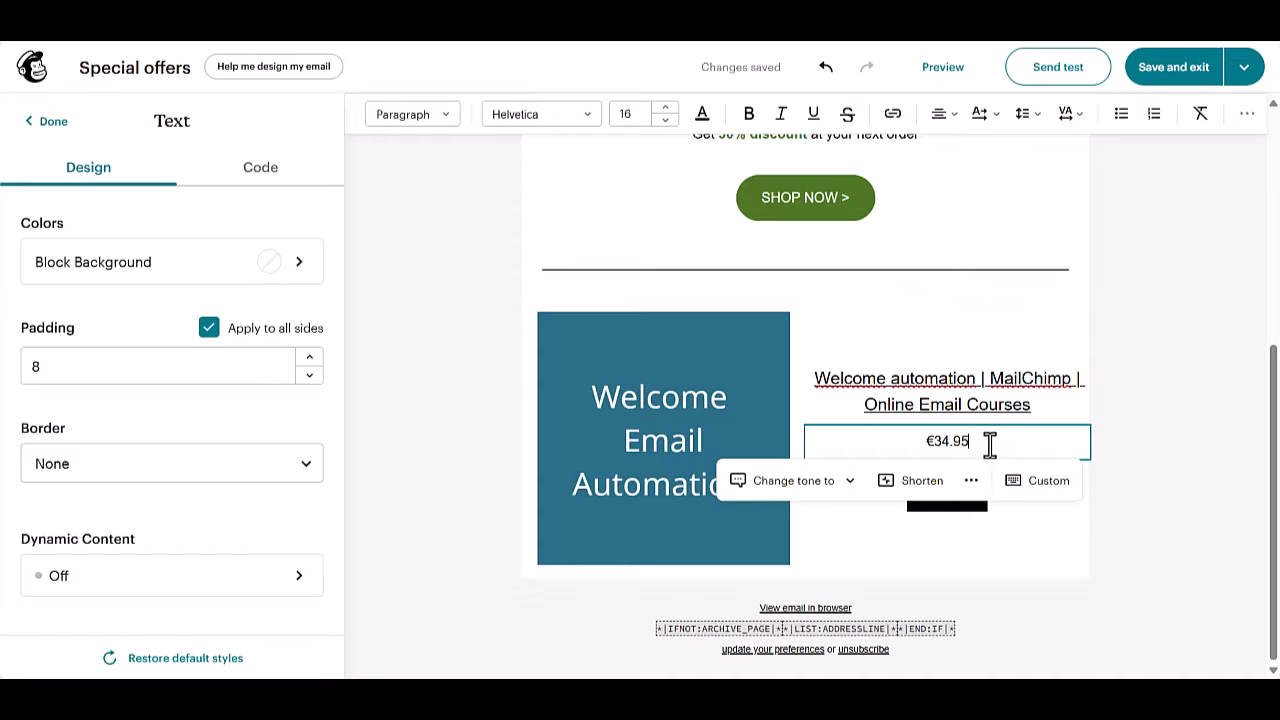
{"action": "type", "text": "€"}
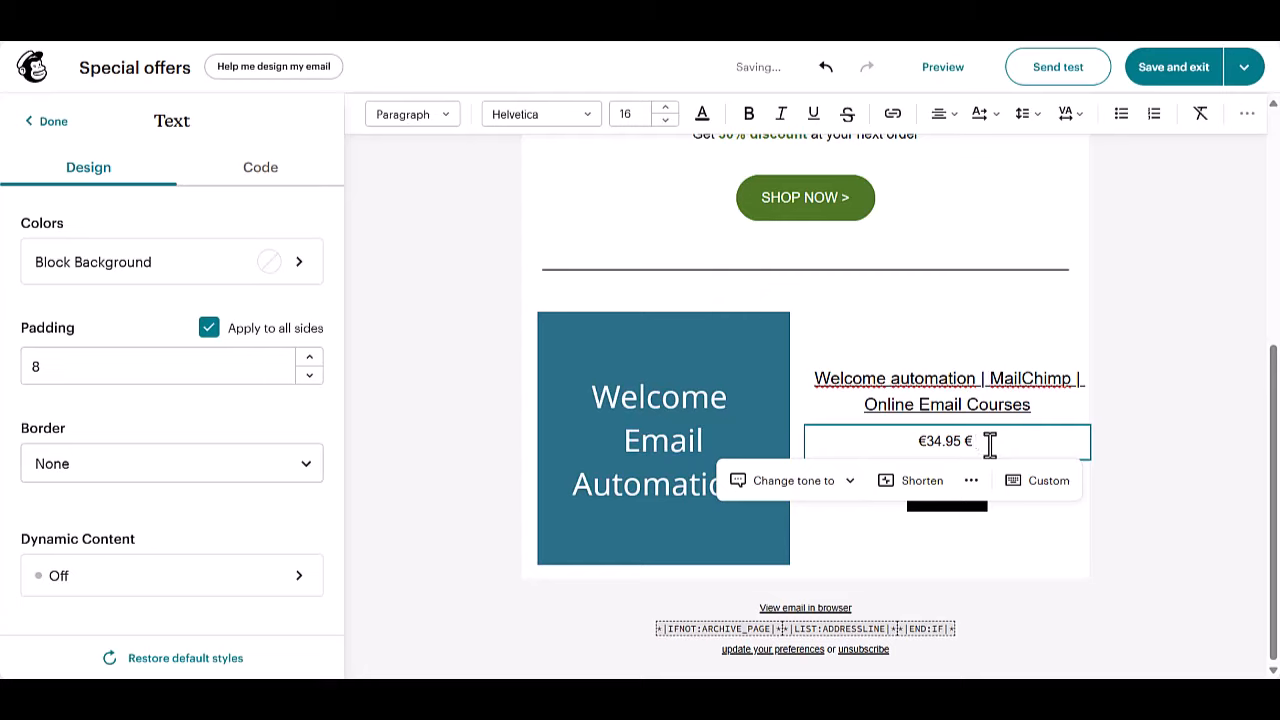
{"action": "type", "text": " 224"}
{"action": "key", "text": "BackSpace"}
{"action": "key", "text": "BackSpace"}
{"action": "type", "text": "4,69"}
Strike through the original €34.95 price and reduce its font size slightly.
{"action": "left_click_drag", "start_coordinate": [945, 441], "coordinate": [898, 441]}
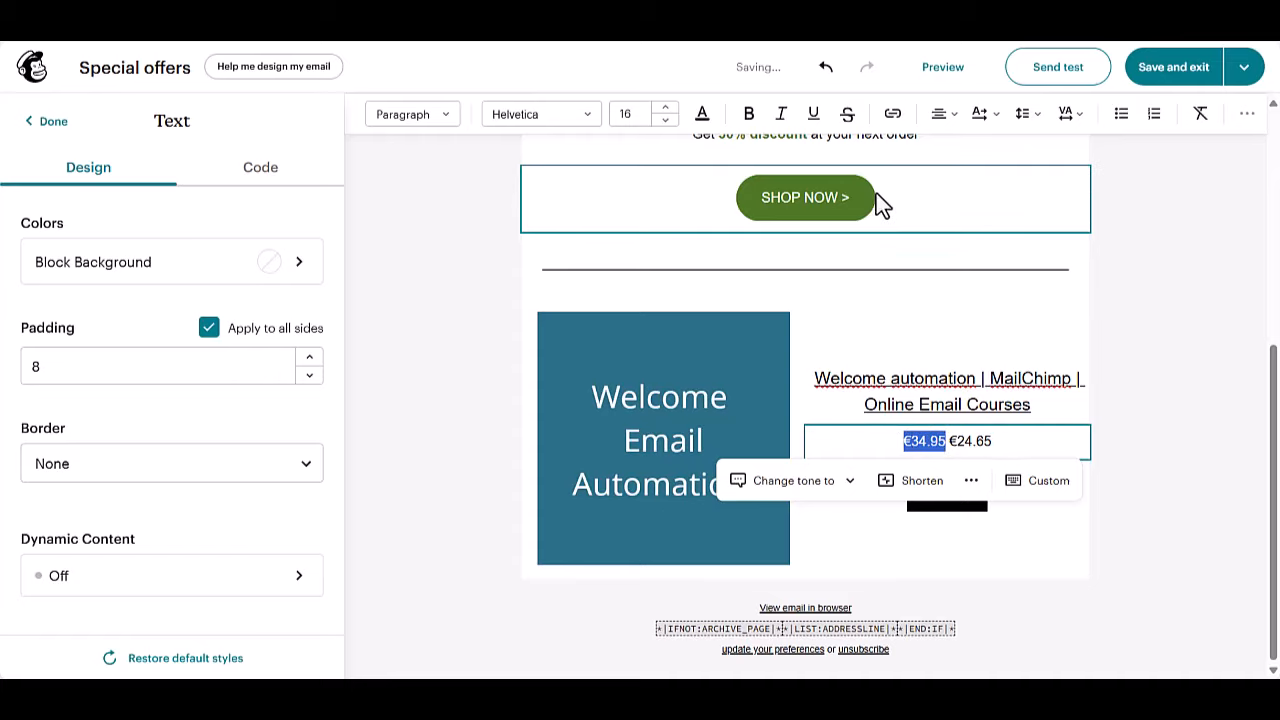
{"action": "left_click", "coordinate": [847, 114]}
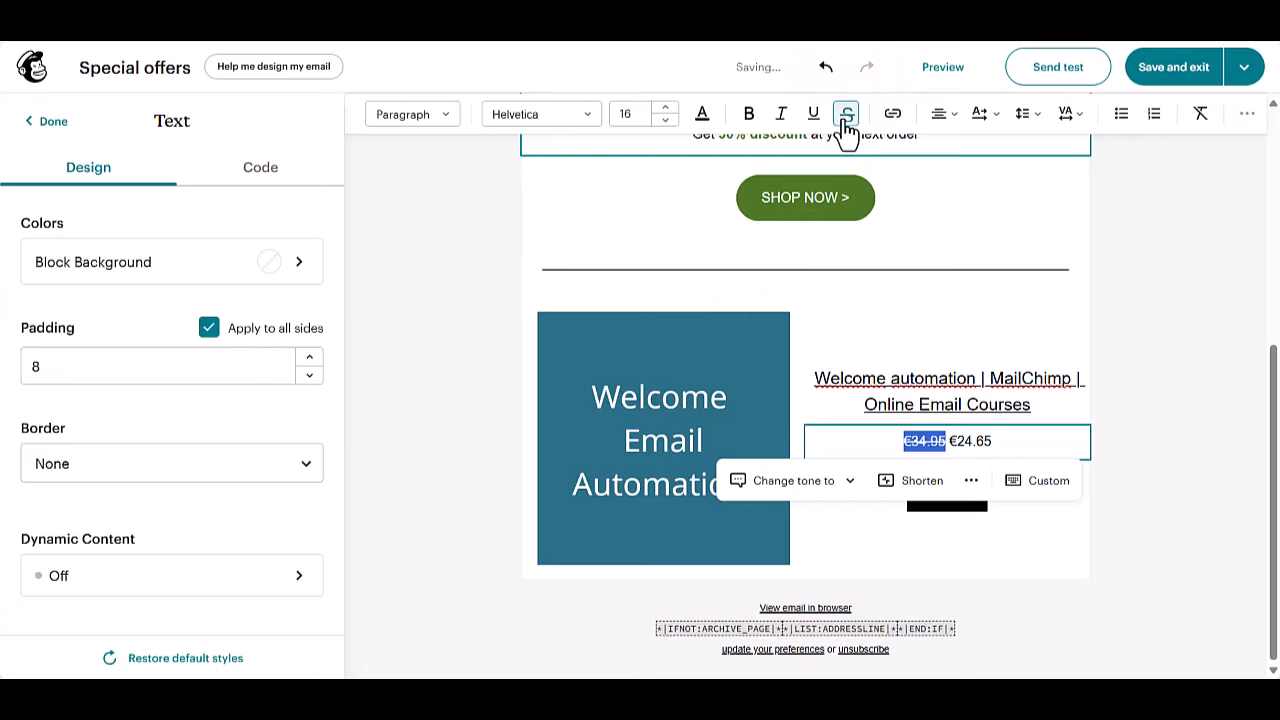
{"action": "left_click", "coordinate": [666, 122]}
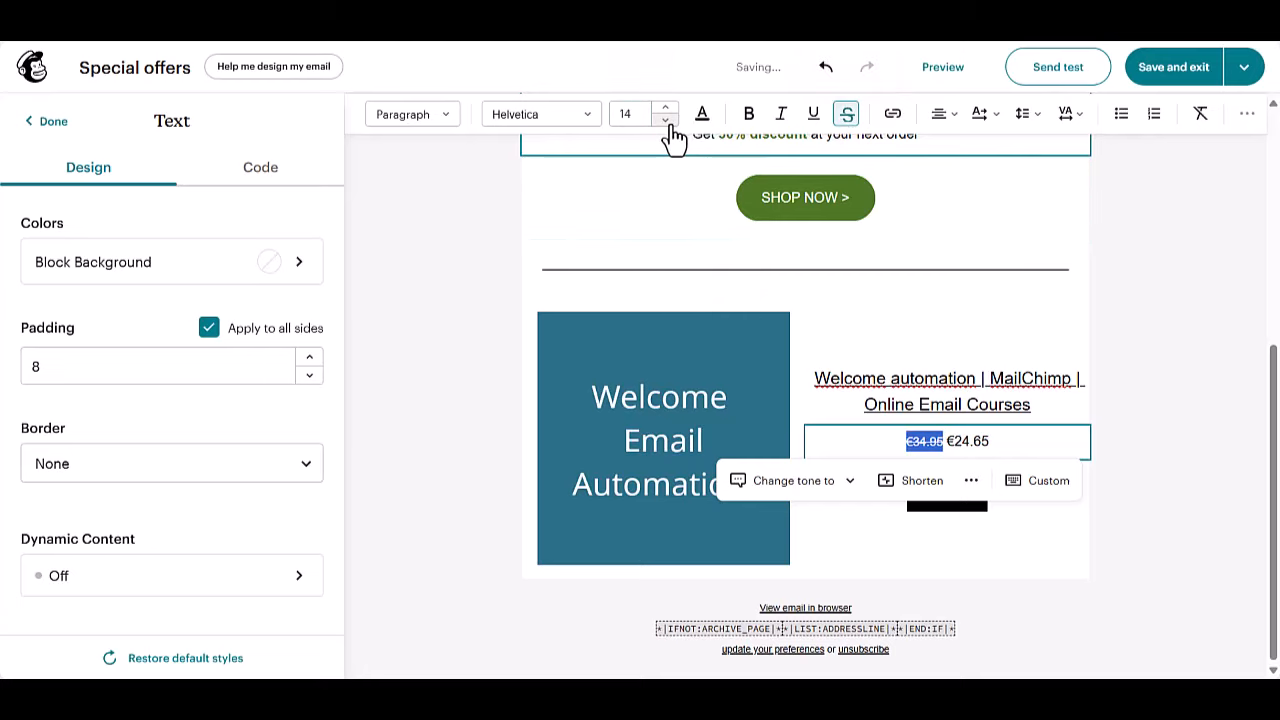
{"action": "left_click", "coordinate": [1180, 386]}
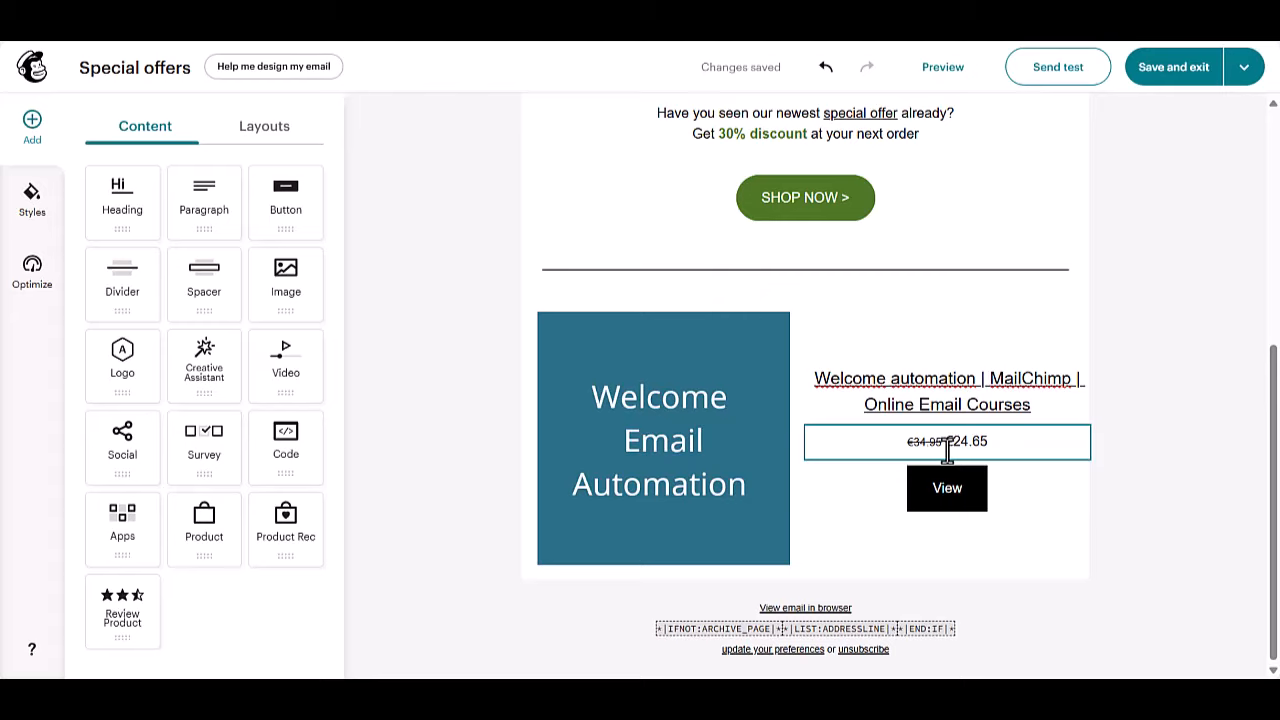
Change the product's "View" button to the Pill shape.
{"action": "left_click", "coordinate": [970, 505]}
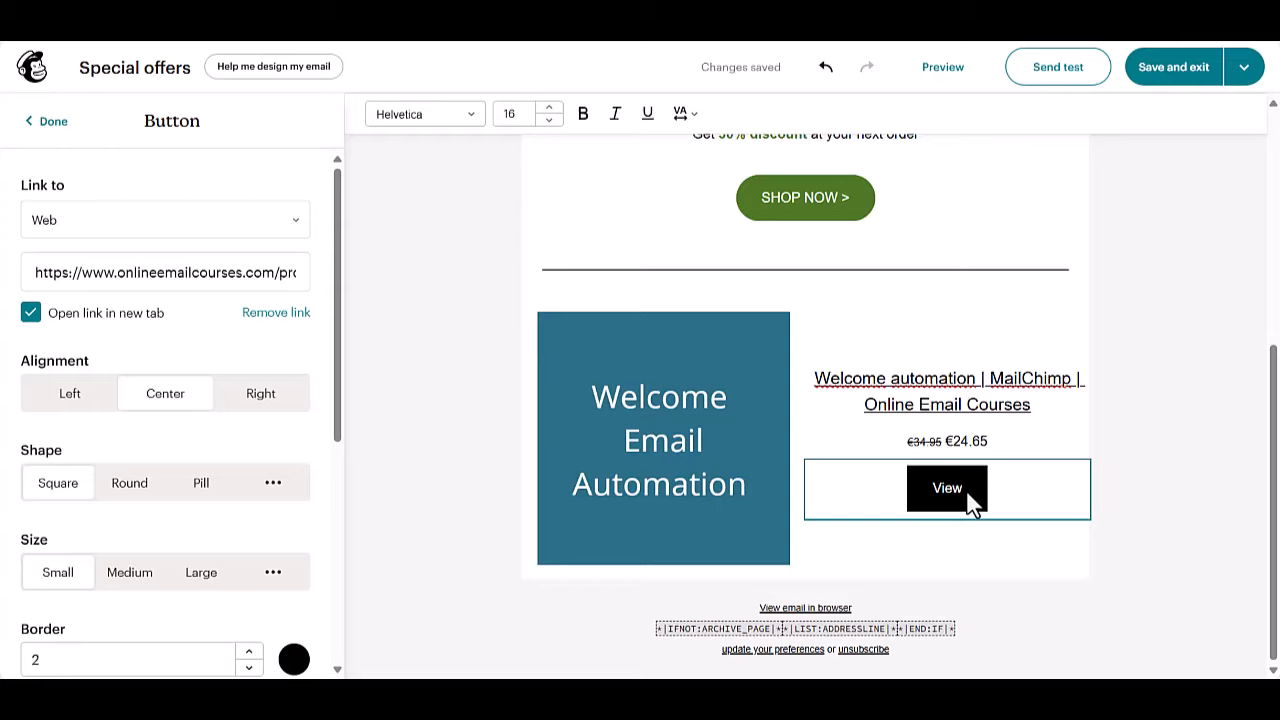
{"action": "left_click", "coordinate": [198, 480]}
{"action": "left_click", "coordinate": [203, 493]}
Set both the border and fill colours of the "View" button to the green already used in this email.
{"action": "scroll", "coordinate": [190, 510], "scroll_direction": "down", "scroll_amount": 2}
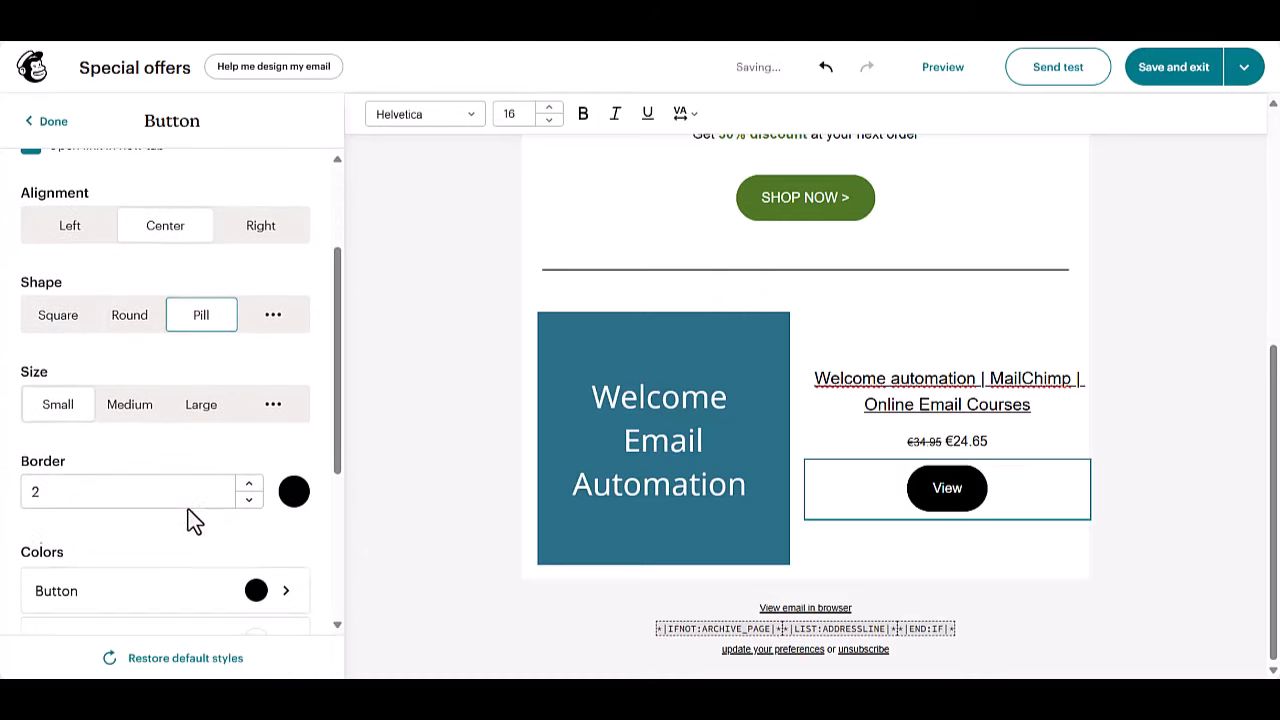
{"action": "left_click", "coordinate": [293, 491]}
{"action": "left_click", "coordinate": [112, 218]}
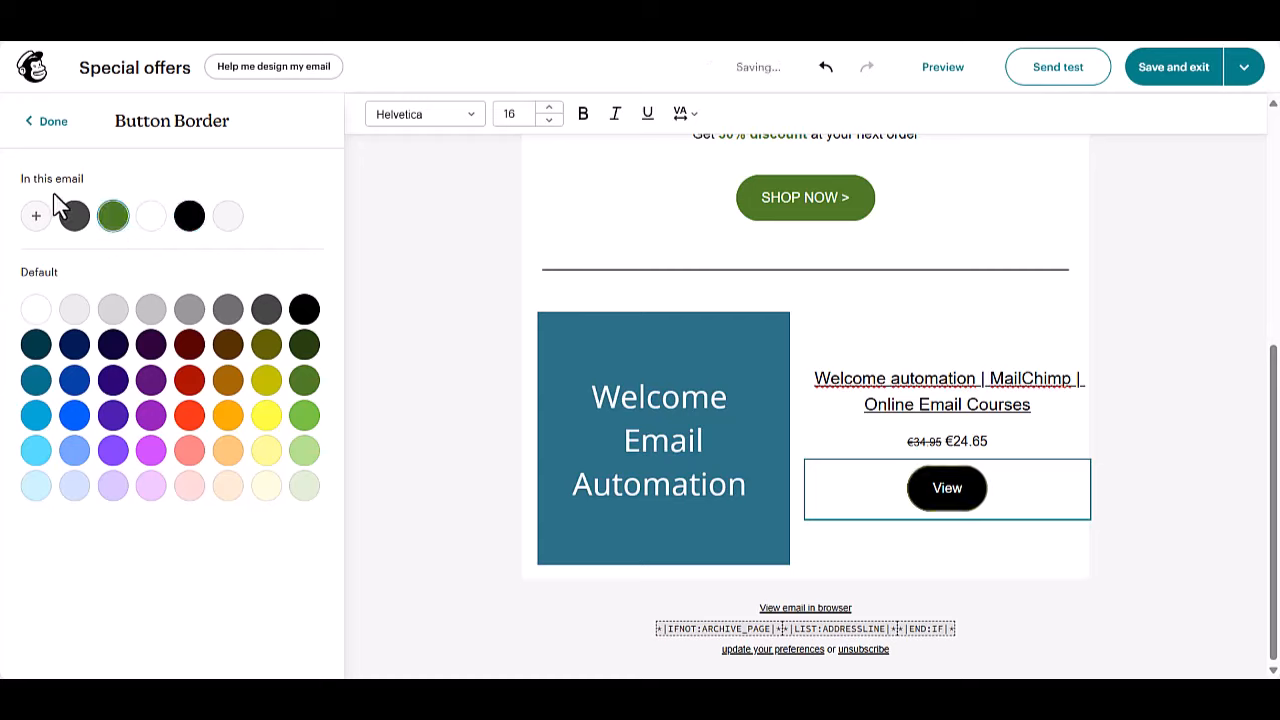
{"action": "left_click", "coordinate": [53, 122]}
{"action": "scroll", "coordinate": [269, 449], "scroll_direction": "down", "scroll_amount": 3}
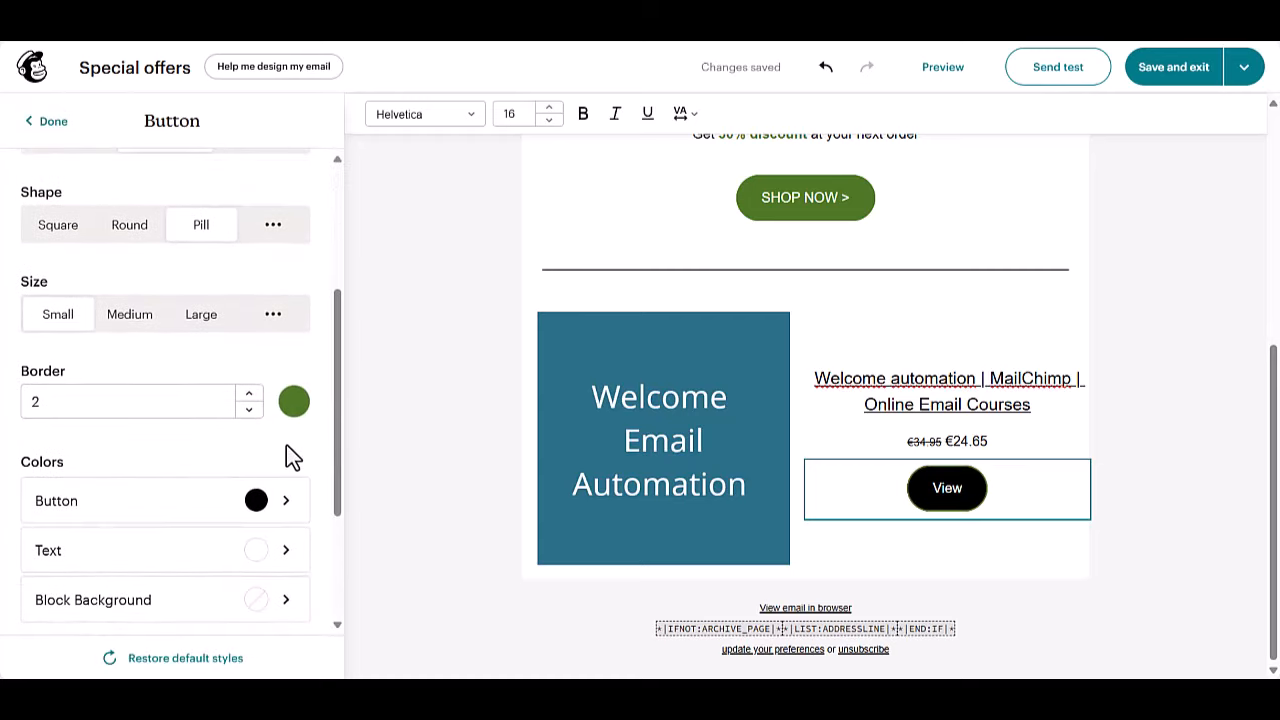
{"action": "left_click", "coordinate": [280, 500]}
{"action": "left_click", "coordinate": [112, 216]}
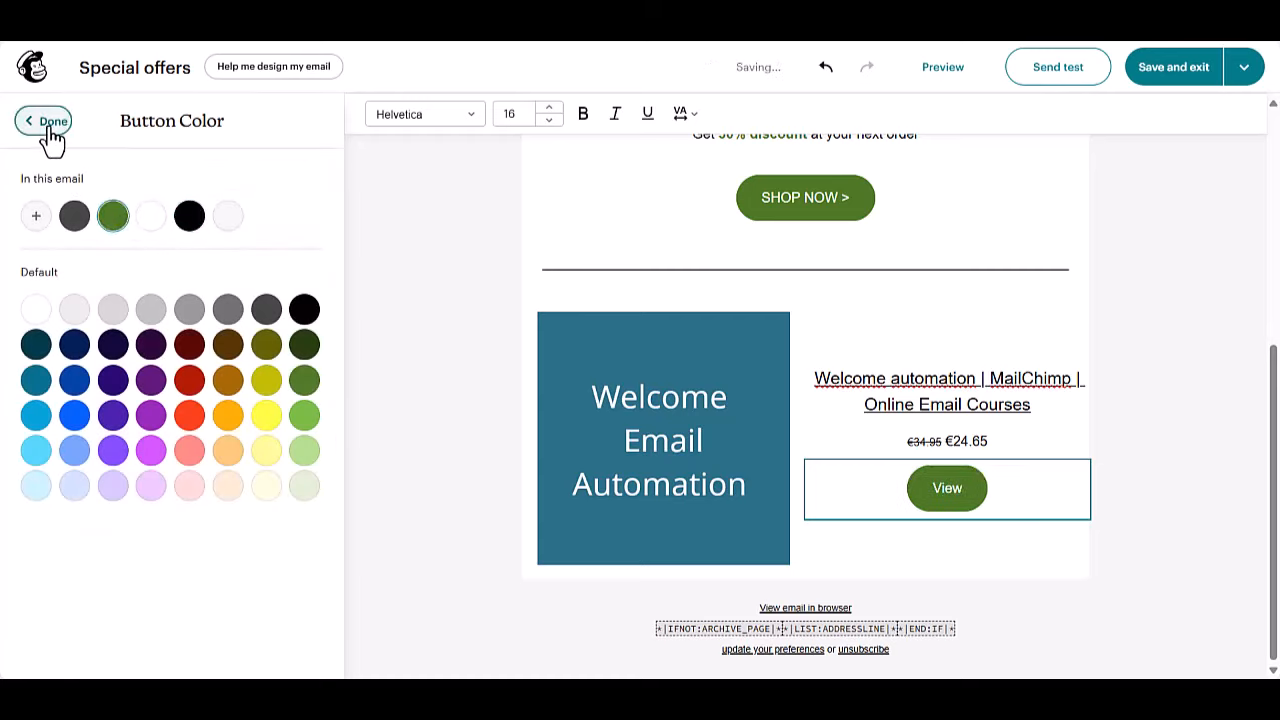
{"action": "left_click", "coordinate": [53, 121]}
Replace the product button's label with "Go to product >".
{"action": "double_click", "coordinate": [942, 487]}
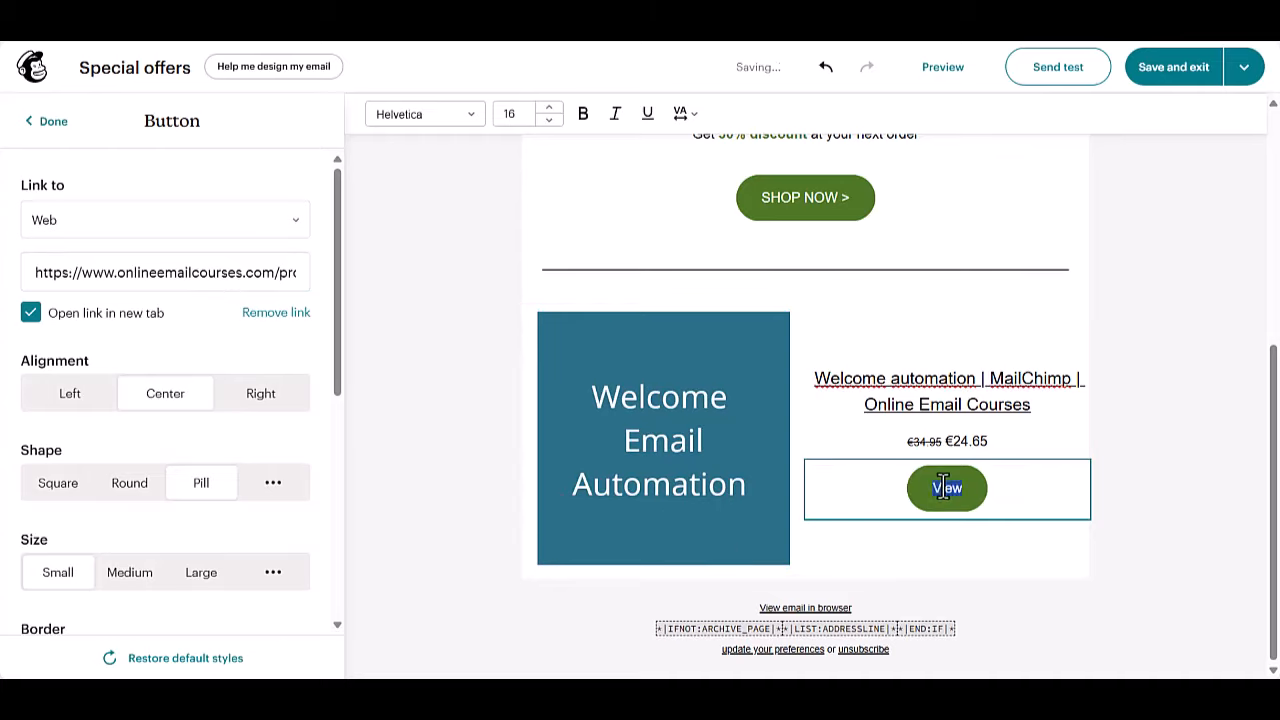
{"action": "type", "text": "S"}
{"action": "type", "text": "o to"}
{"action": "type", "text": " product >"}
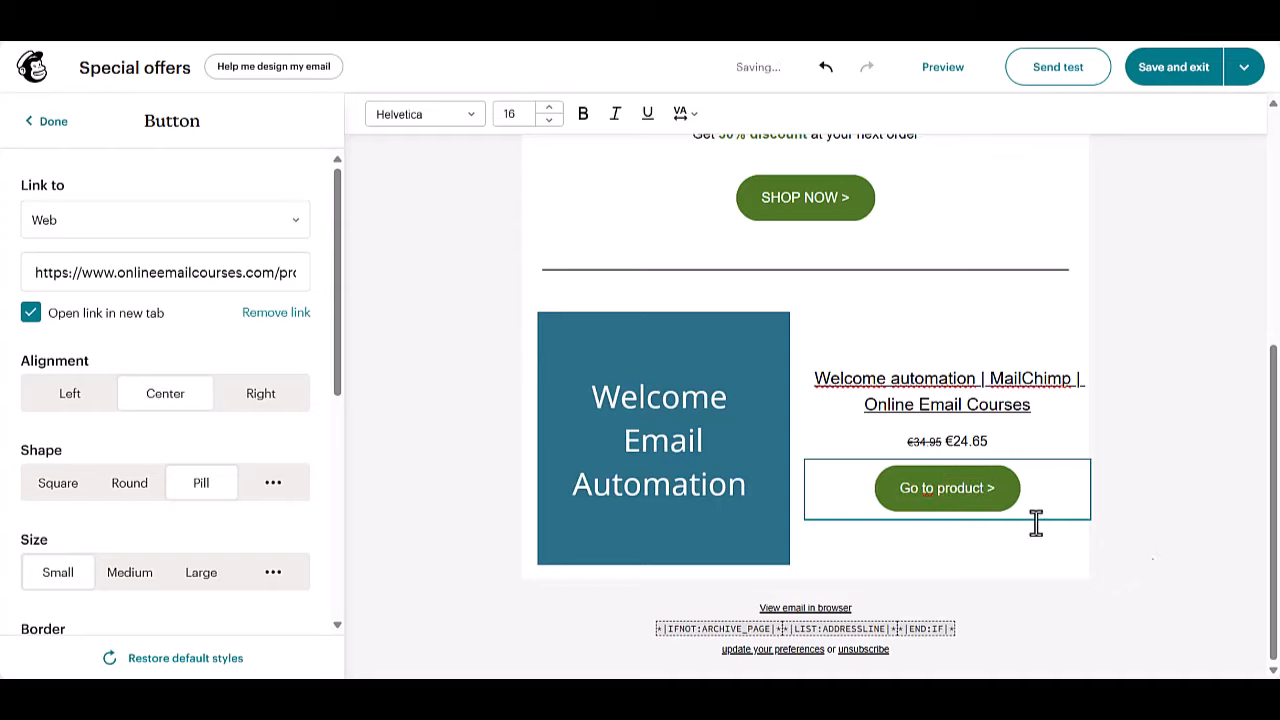
{"action": "left_click", "coordinate": [47, 125]}
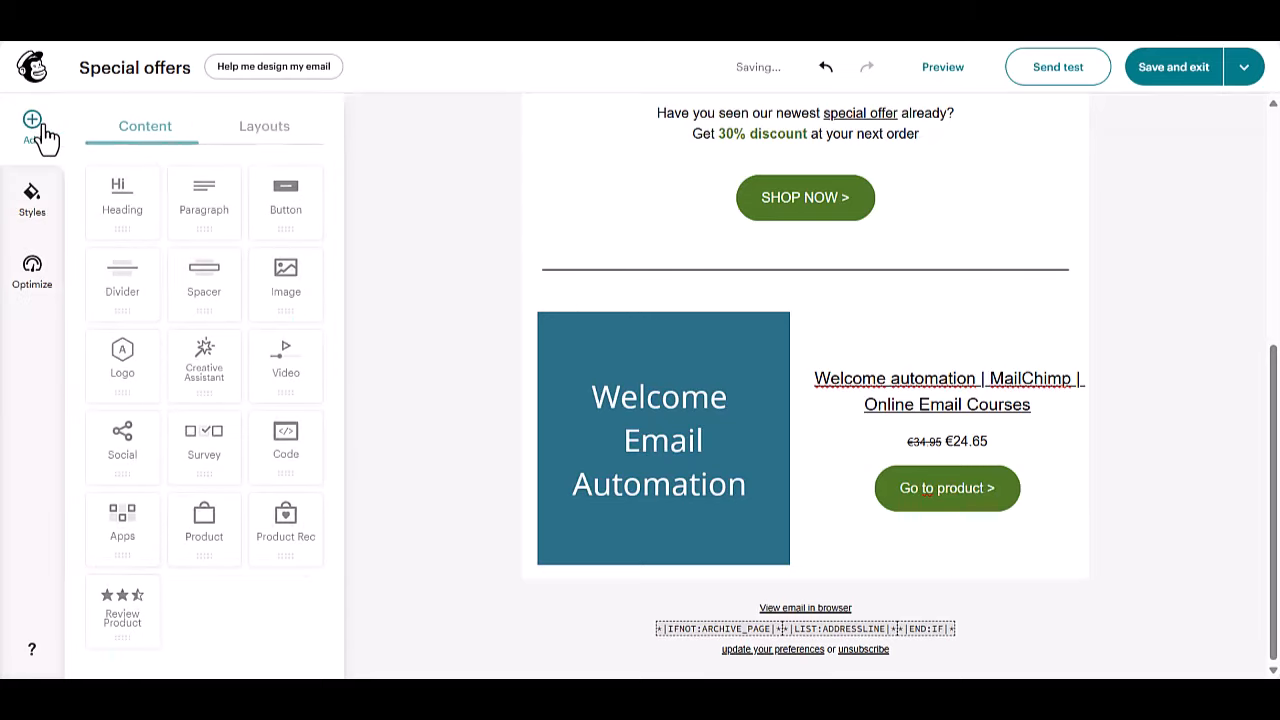
{"action": "left_click", "coordinate": [899, 484]}
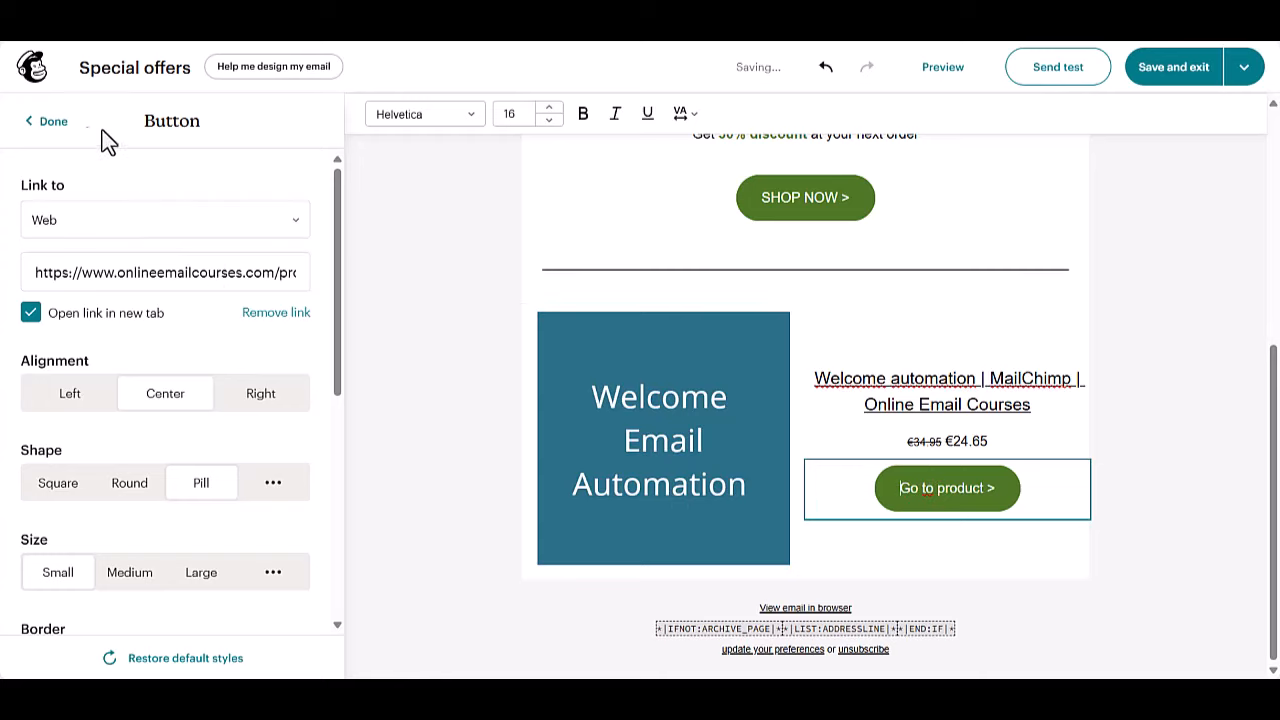
{"action": "left_click", "coordinate": [47, 121]}
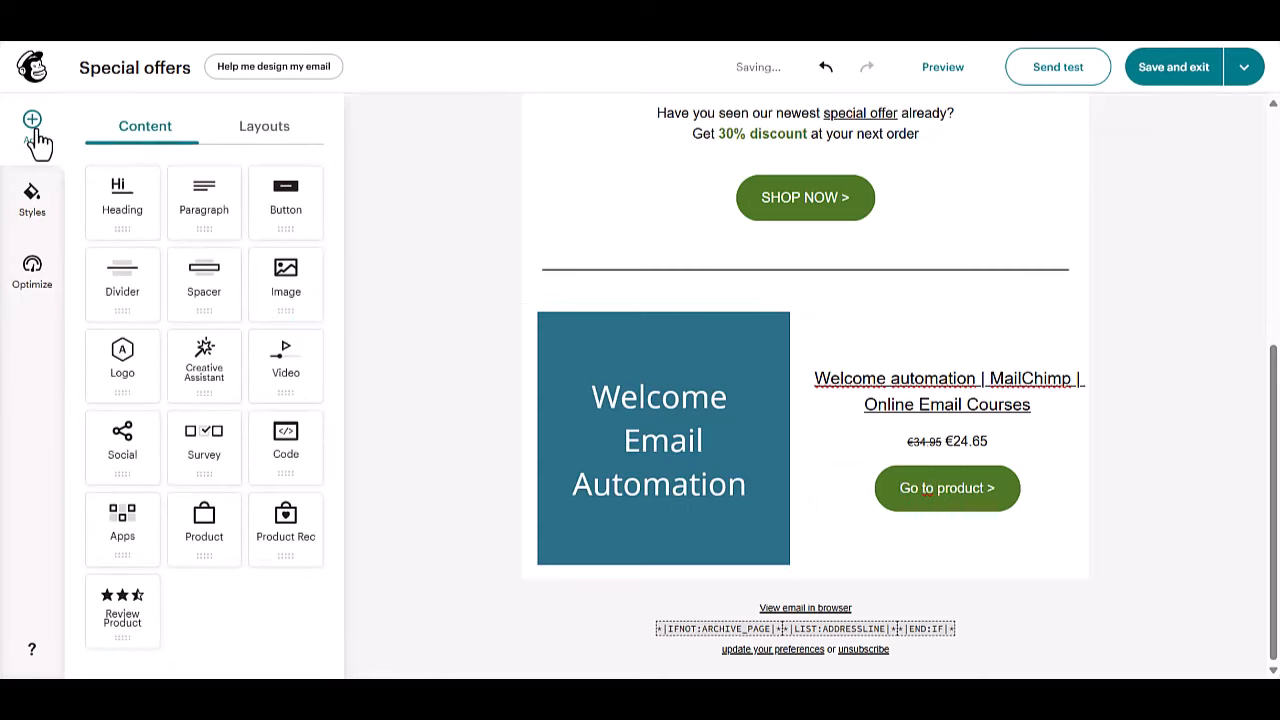
Add the store product "Customer reactivation automations | MailChimp | Online Email Training" to the existing product block.
{"action": "left_click", "coordinate": [893, 313]}
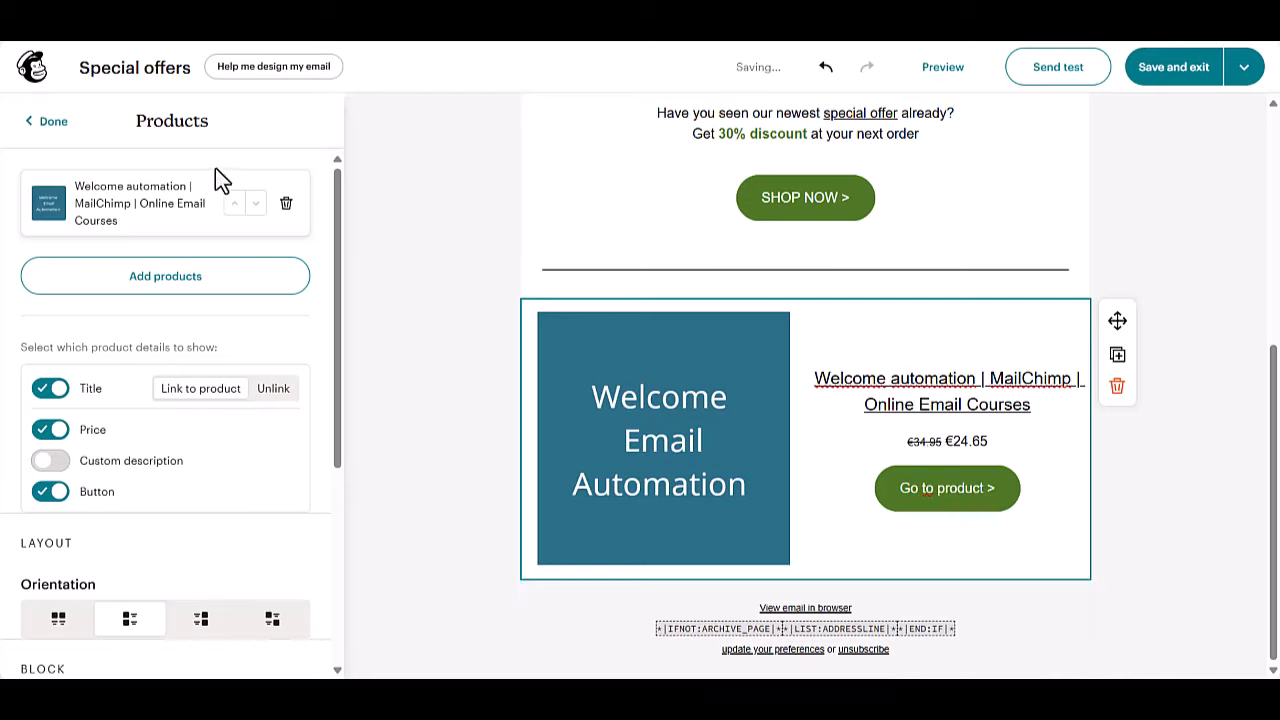
{"action": "left_click", "coordinate": [154, 289]}
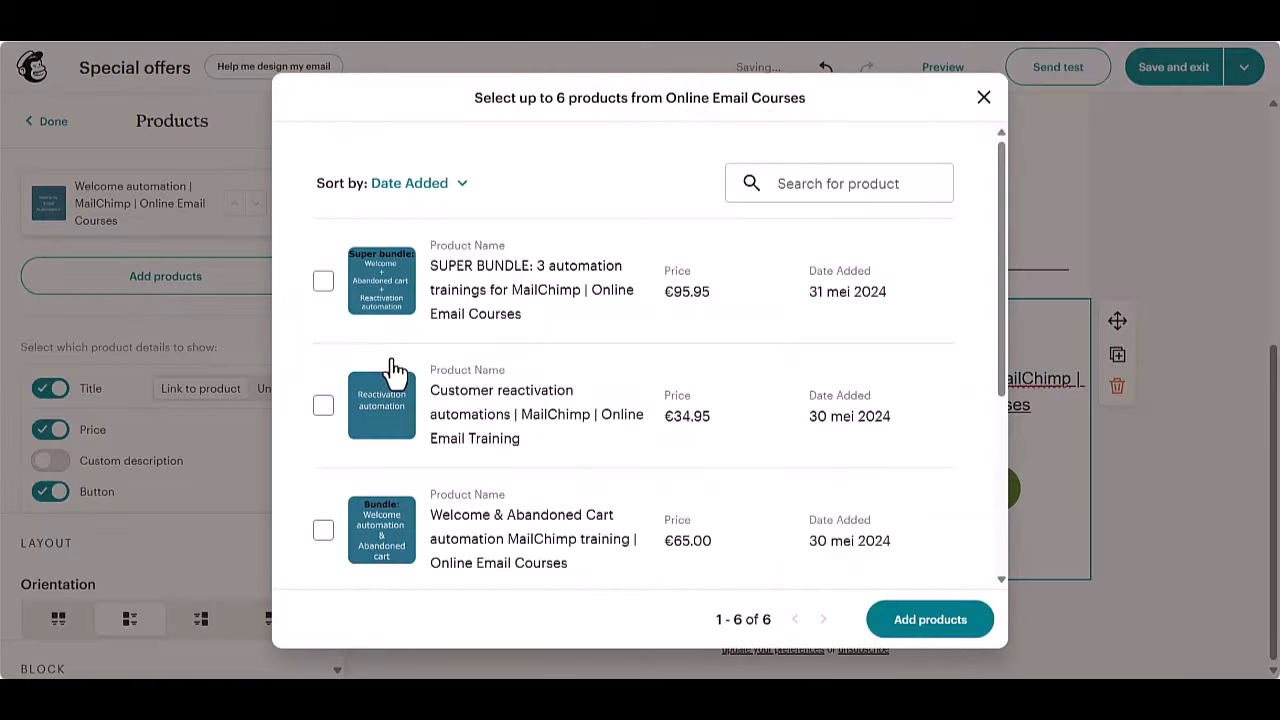
{"action": "scroll", "coordinate": [370, 364], "scroll_direction": "down", "scroll_amount": 1}
{"action": "left_click", "coordinate": [323, 320]}
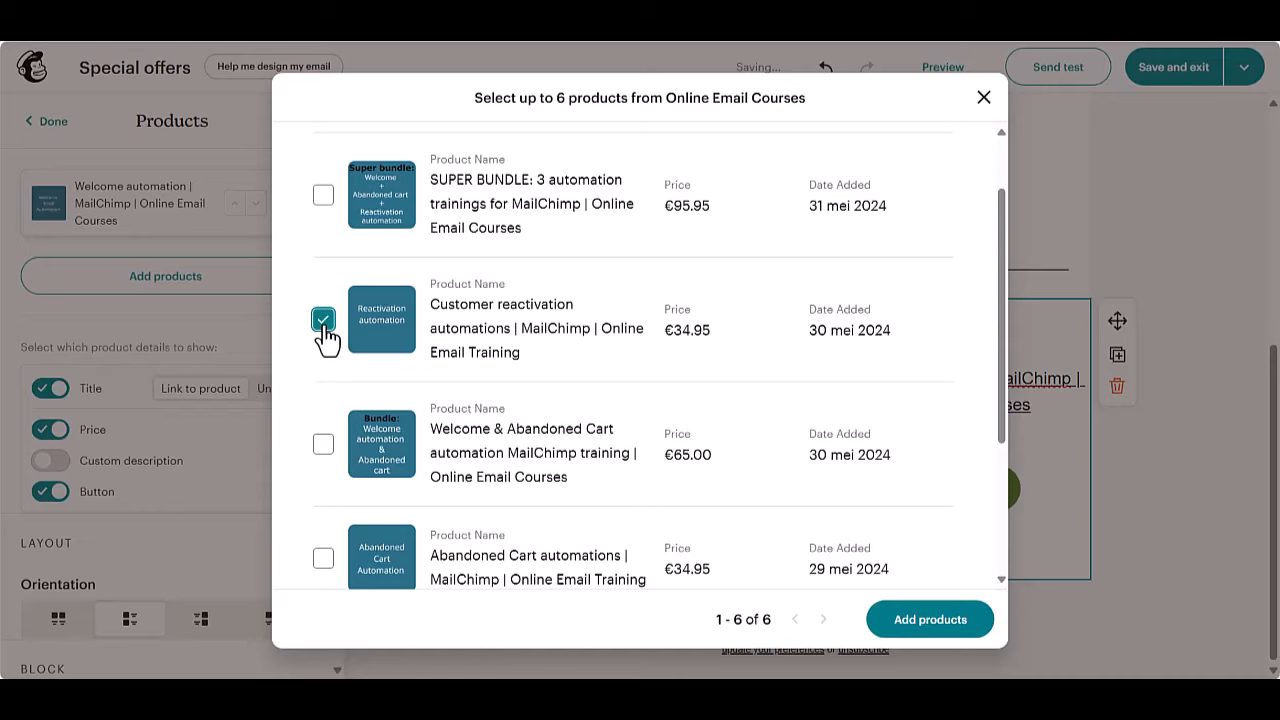
{"action": "left_click", "coordinate": [957, 620]}
{"action": "scroll", "coordinate": [990, 560], "scroll_direction": "down", "scroll_amount": 4}
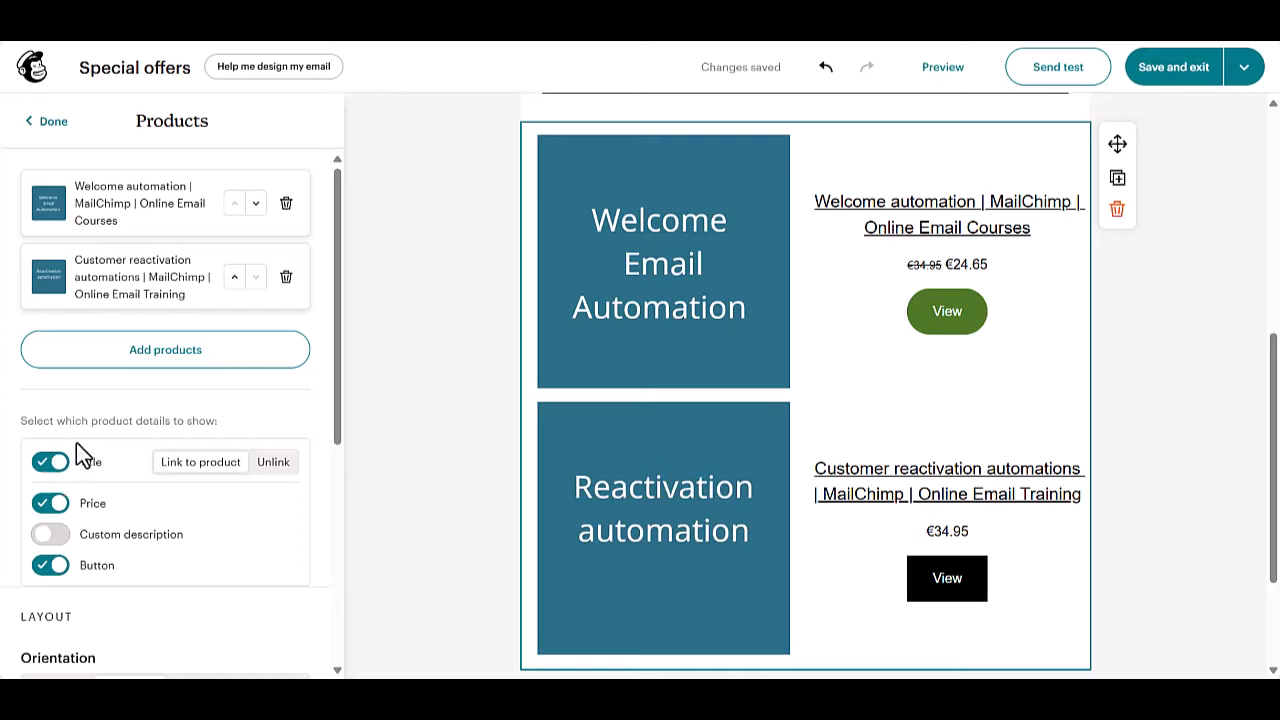
{"action": "scroll", "coordinate": [100, 460], "scroll_direction": "down", "scroll_amount": 1}
{"action": "scroll", "coordinate": [100, 460], "scroll_direction": "down", "scroll_amount": 2}
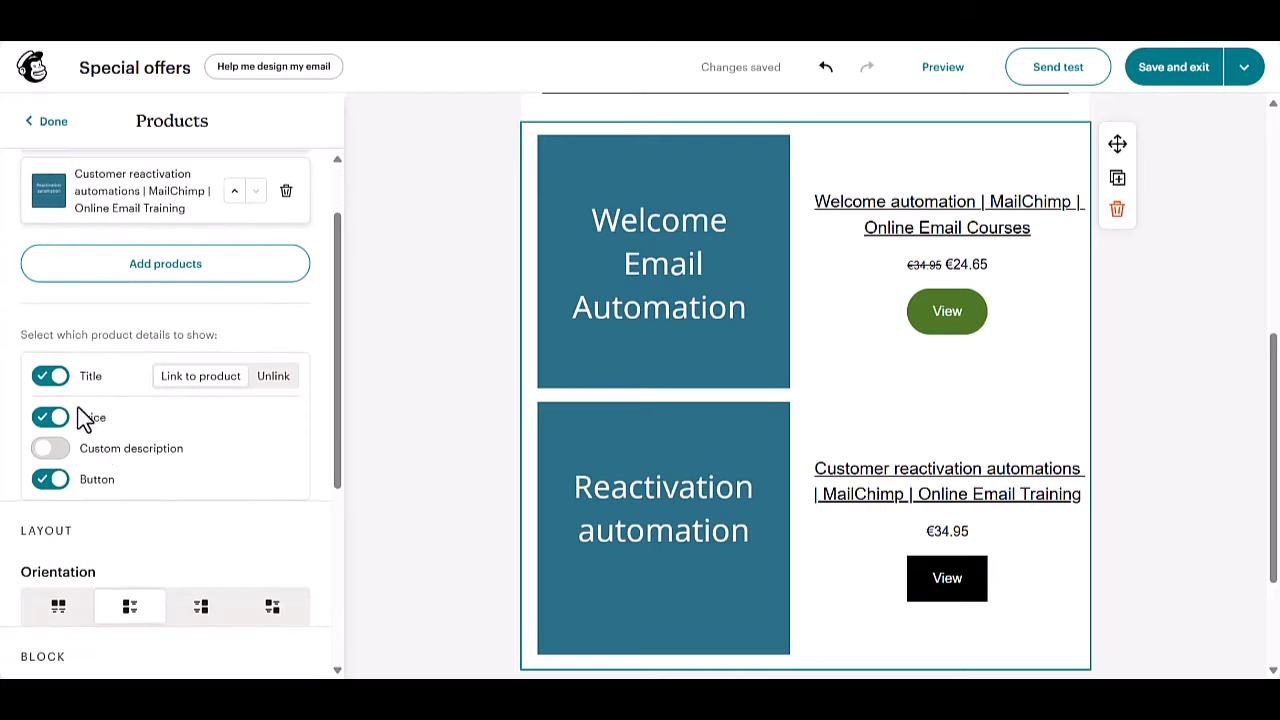
{"action": "scroll", "coordinate": [84, 420], "scroll_direction": "up", "scroll_amount": 3}
{"action": "scroll", "coordinate": [79, 412], "scroll_direction": "down", "scroll_amount": 5}
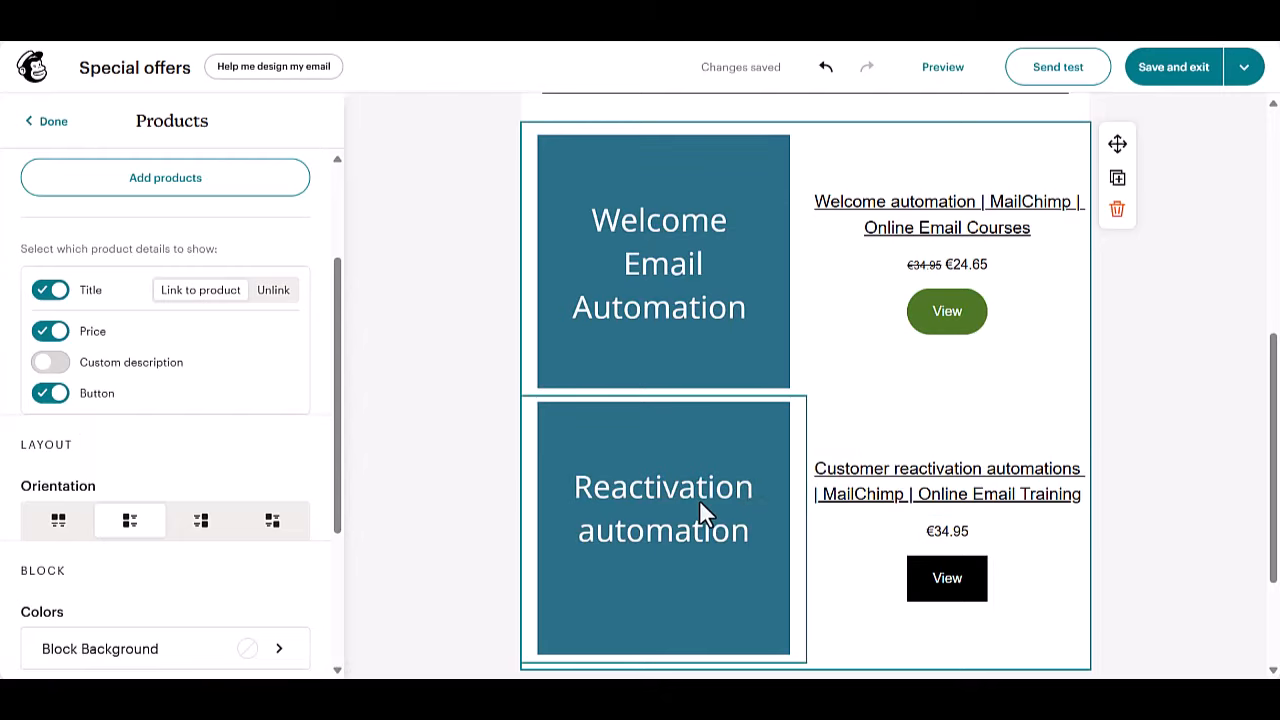
Copy the web link from the Customer reactivation automations title and paste it as the link of that product's image.
{"action": "left_click", "coordinate": [867, 484]}
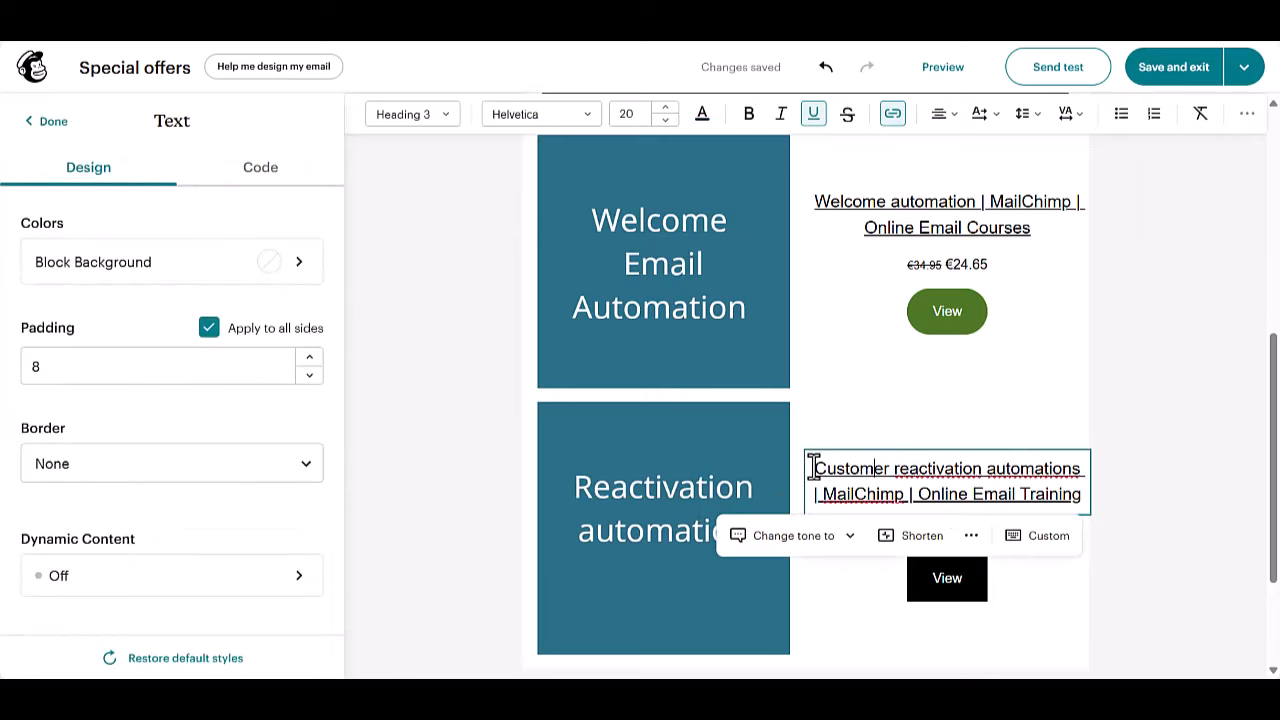
{"action": "left_click_drag", "start_coordinate": [814, 464], "coordinate": [1083, 495]}
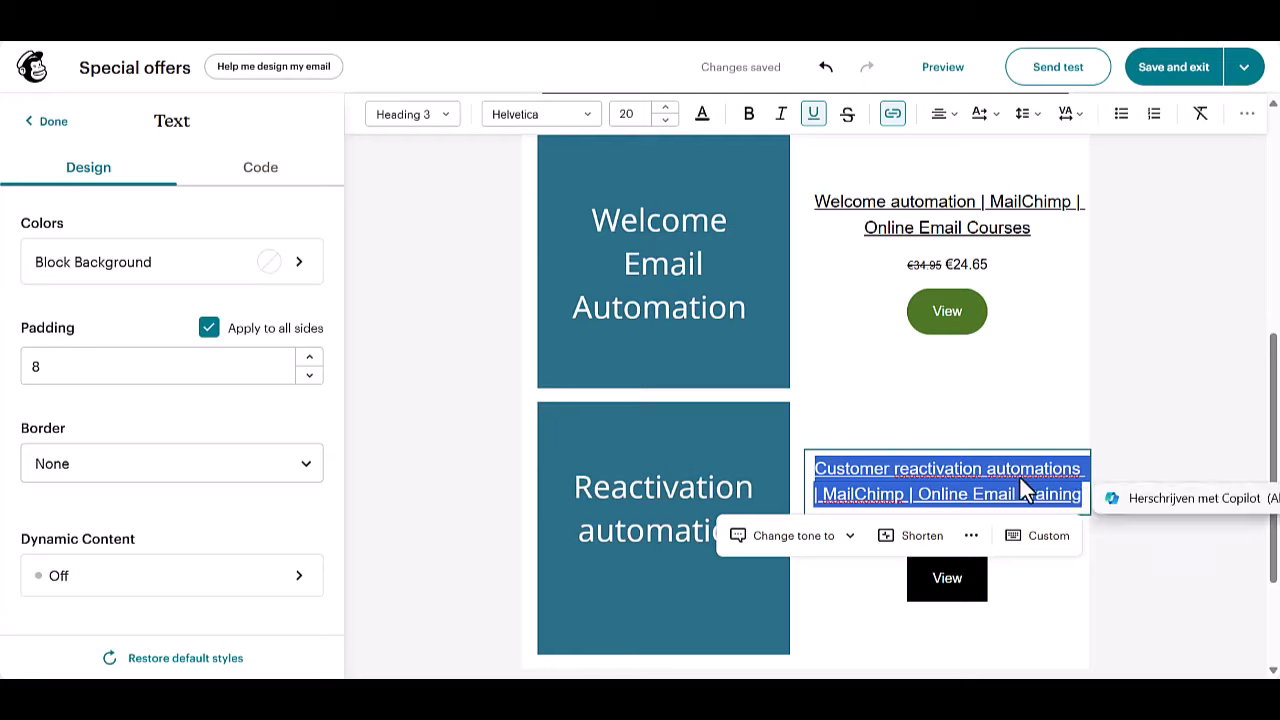
{"action": "left_click", "coordinate": [893, 114]}
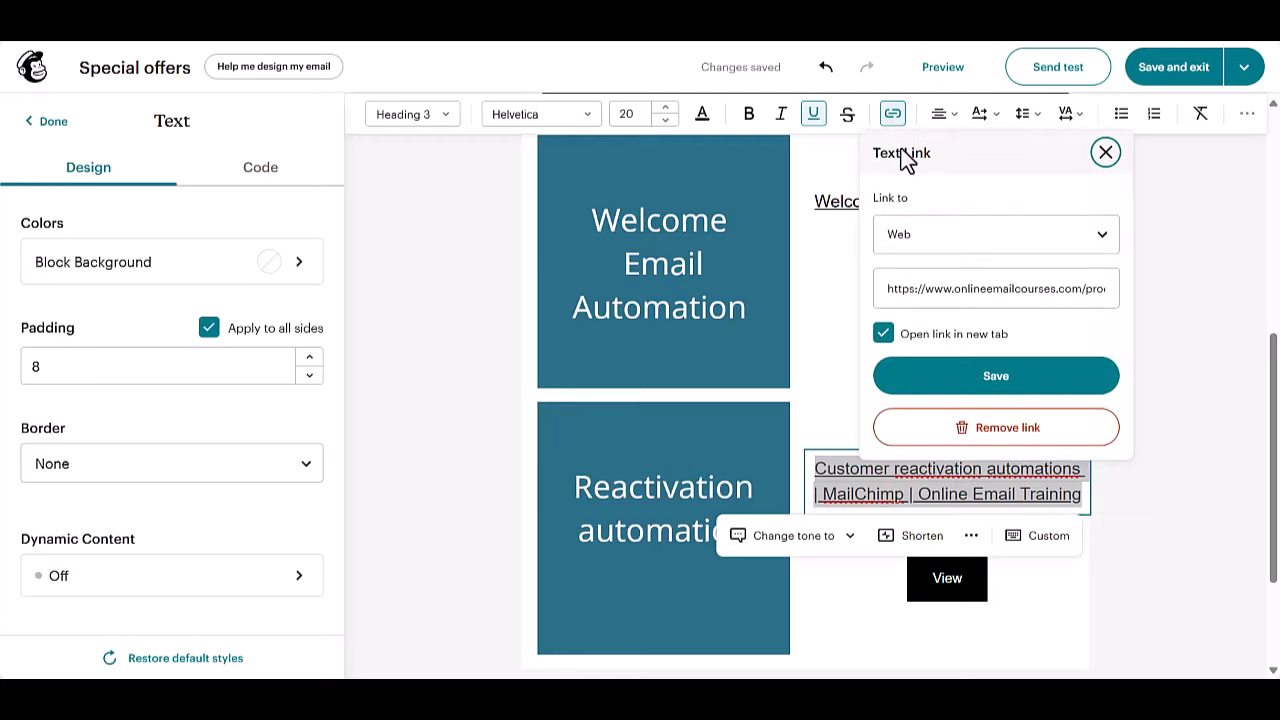
{"action": "triple_click", "coordinate": [982, 287]}
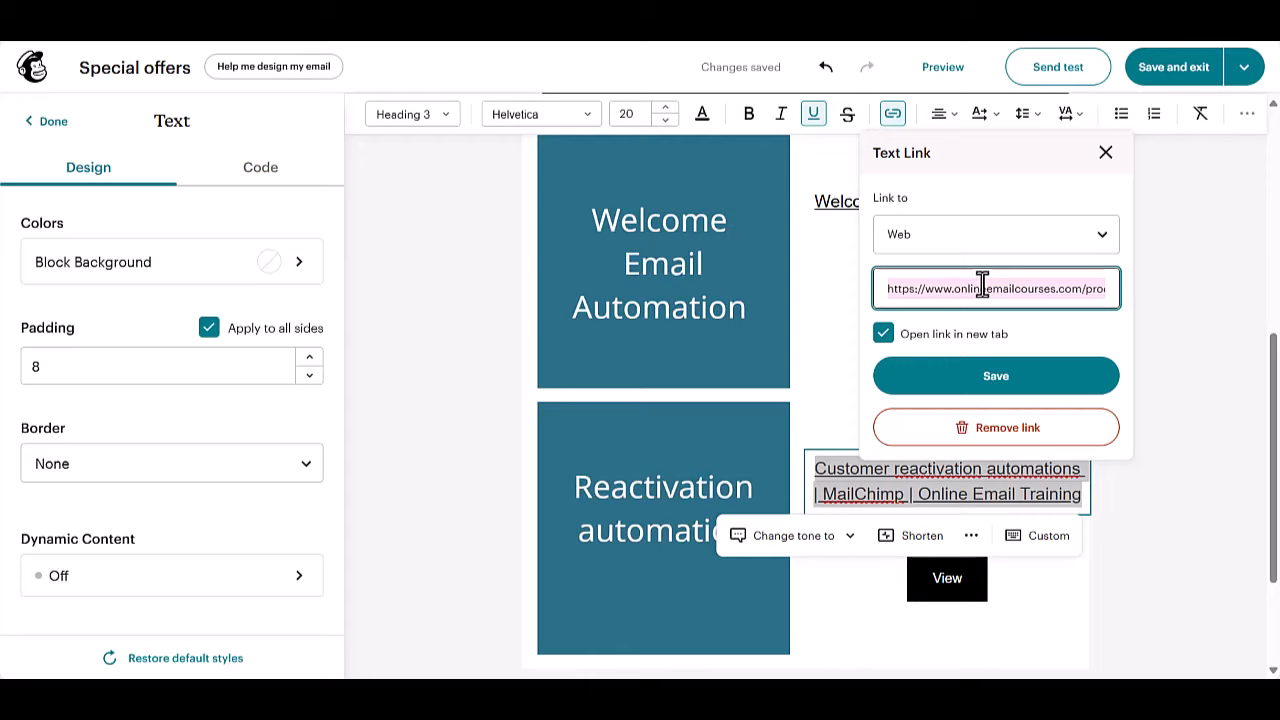
{"action": "left_click", "coordinate": [1106, 153]}
{"action": "left_click", "coordinate": [652, 545]}
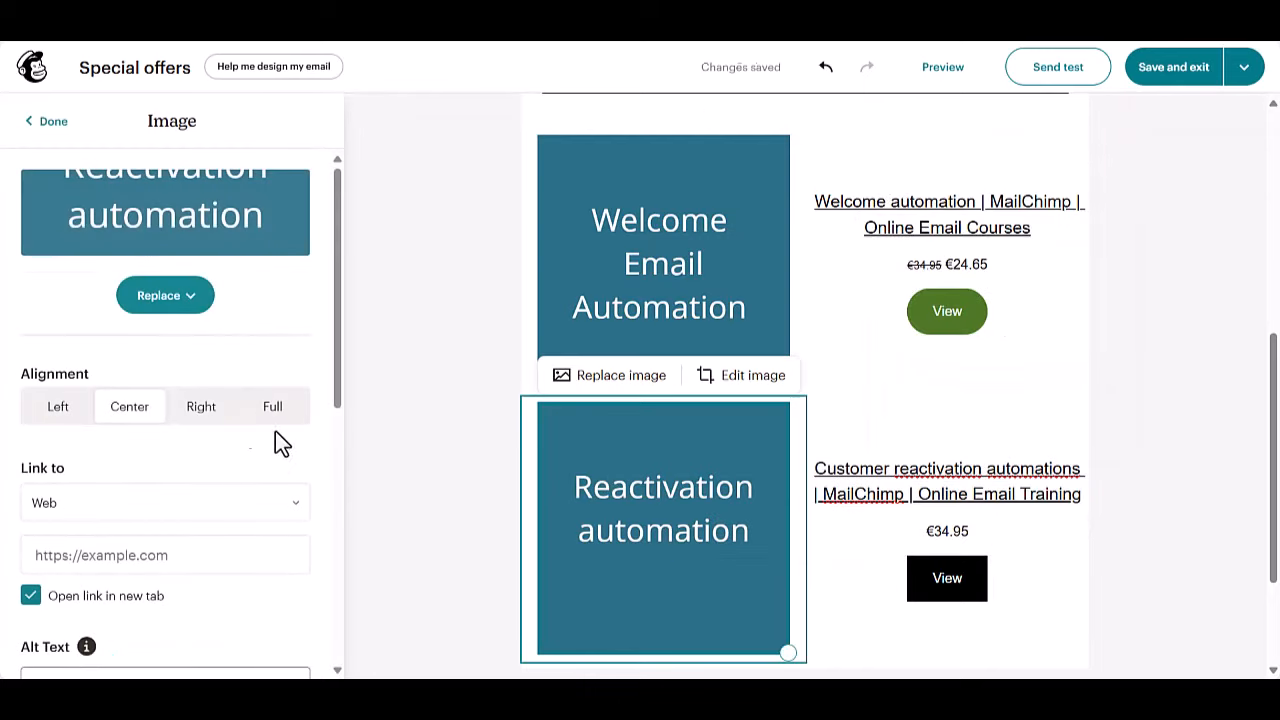
{"action": "key", "text": "ctrl+v"}
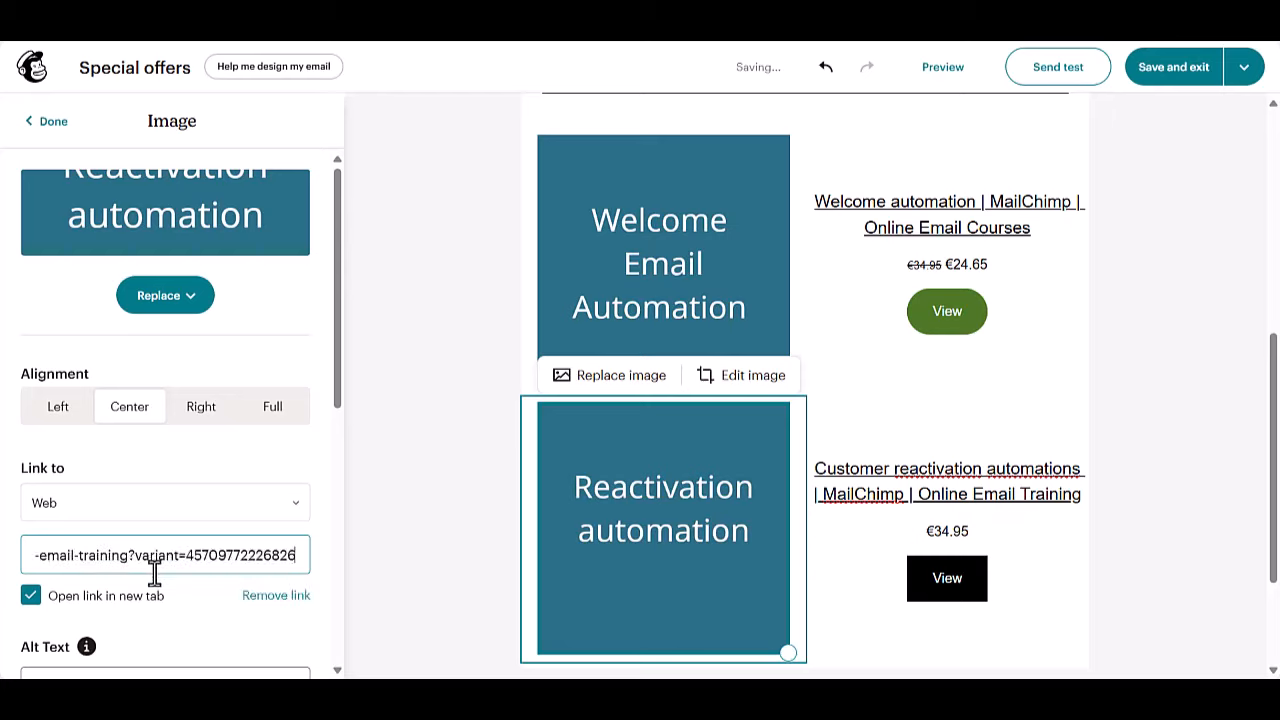
Set the alt text of the second product's image to "Reactivation automation" and finish editing the image.
{"action": "scroll", "coordinate": [171, 500], "scroll_direction": "down", "scroll_amount": 2}
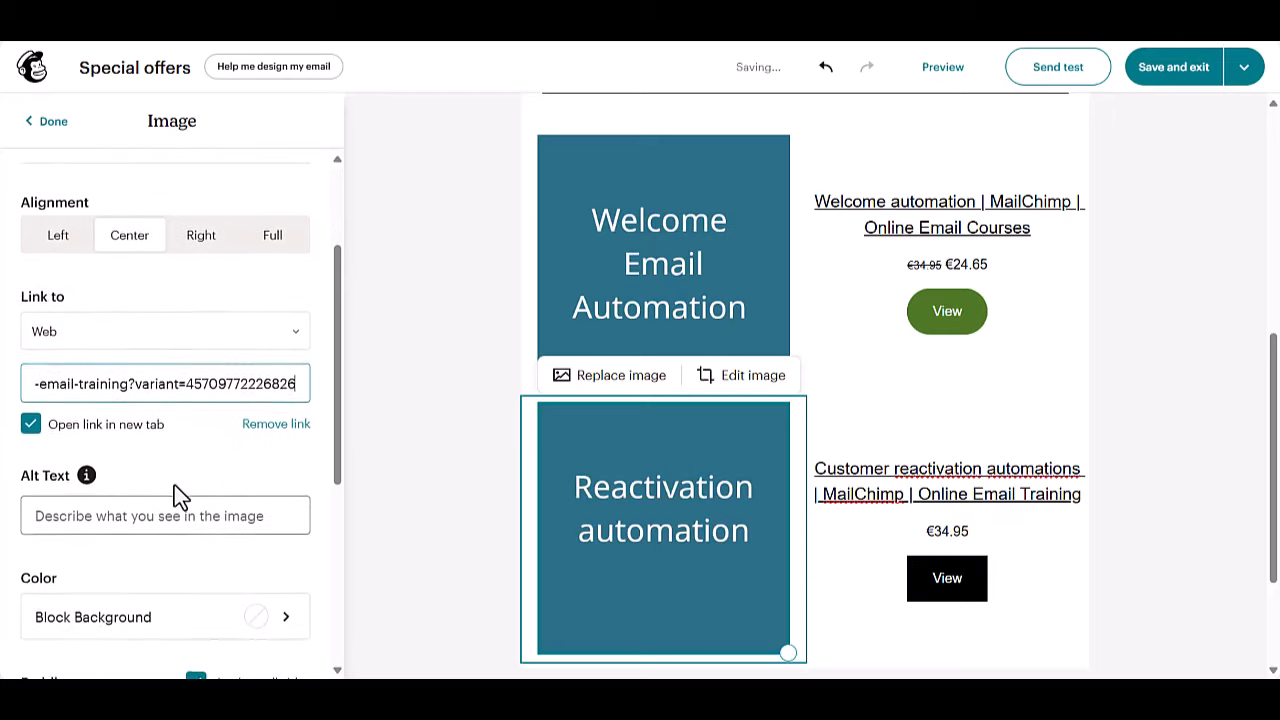
{"action": "left_click", "coordinate": [158, 516]}
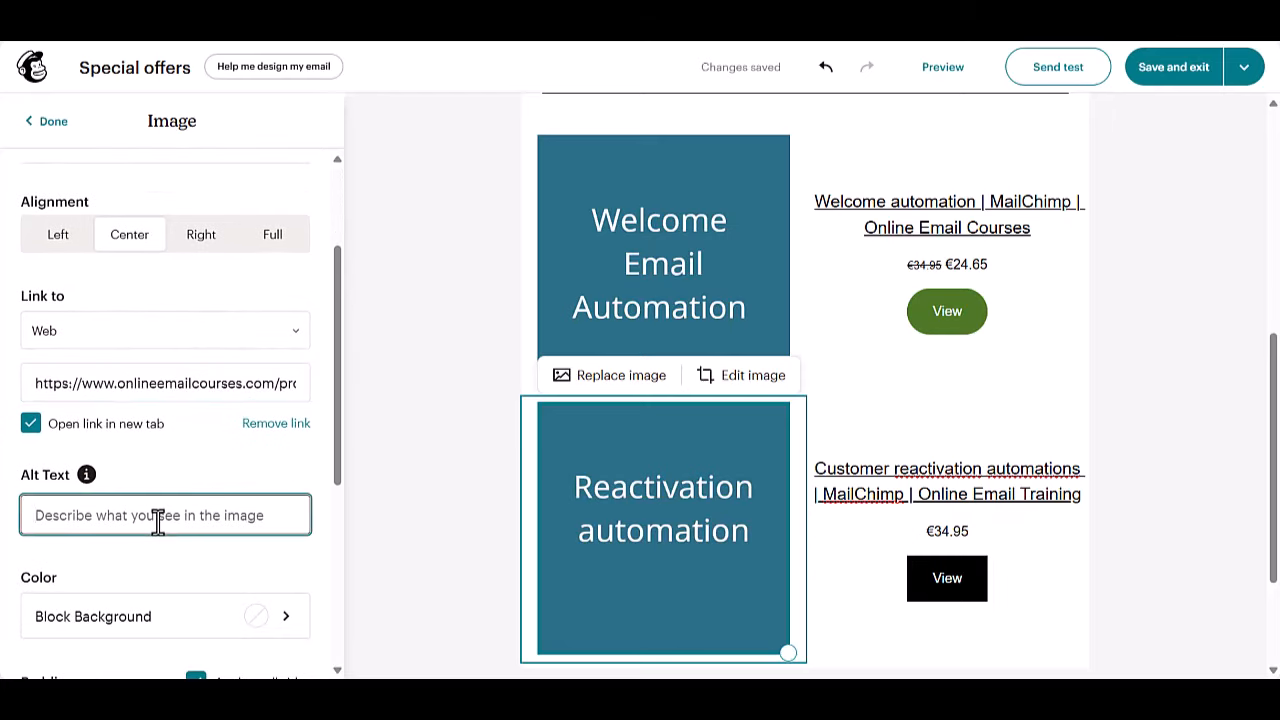
{"action": "type", "text": "Reactiv"}
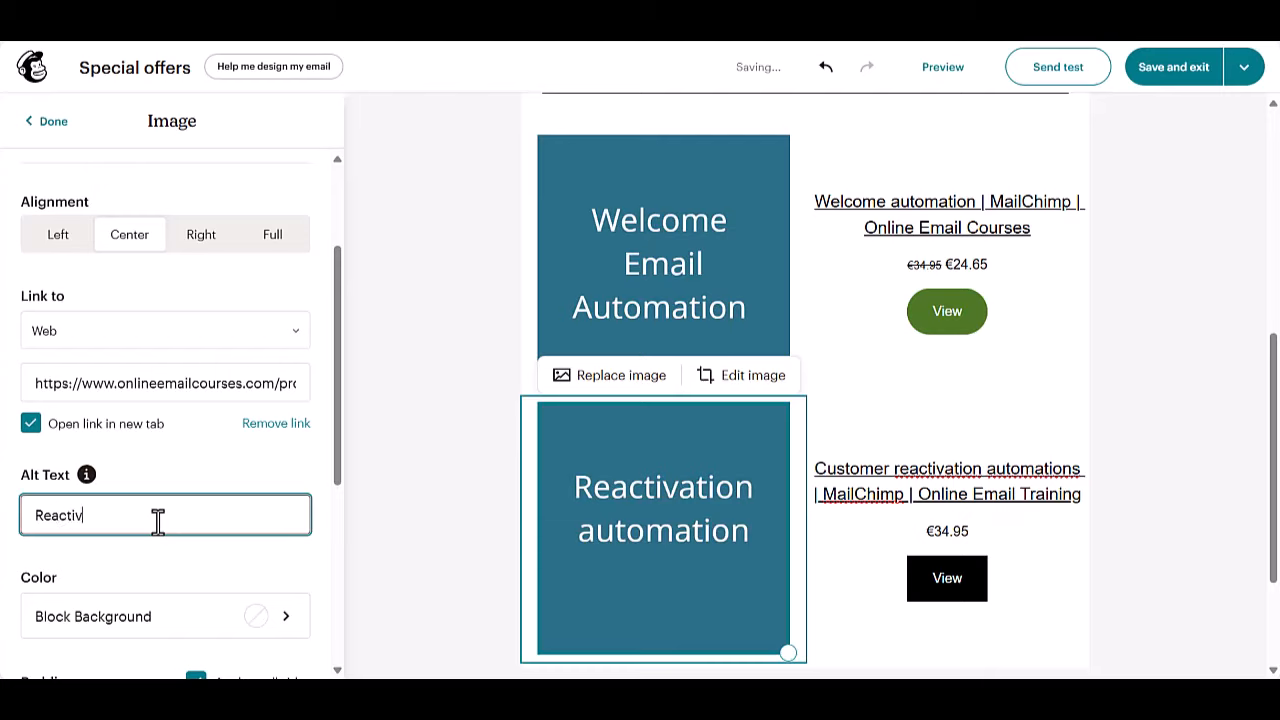
{"action": "type", "text": "ation automation"}
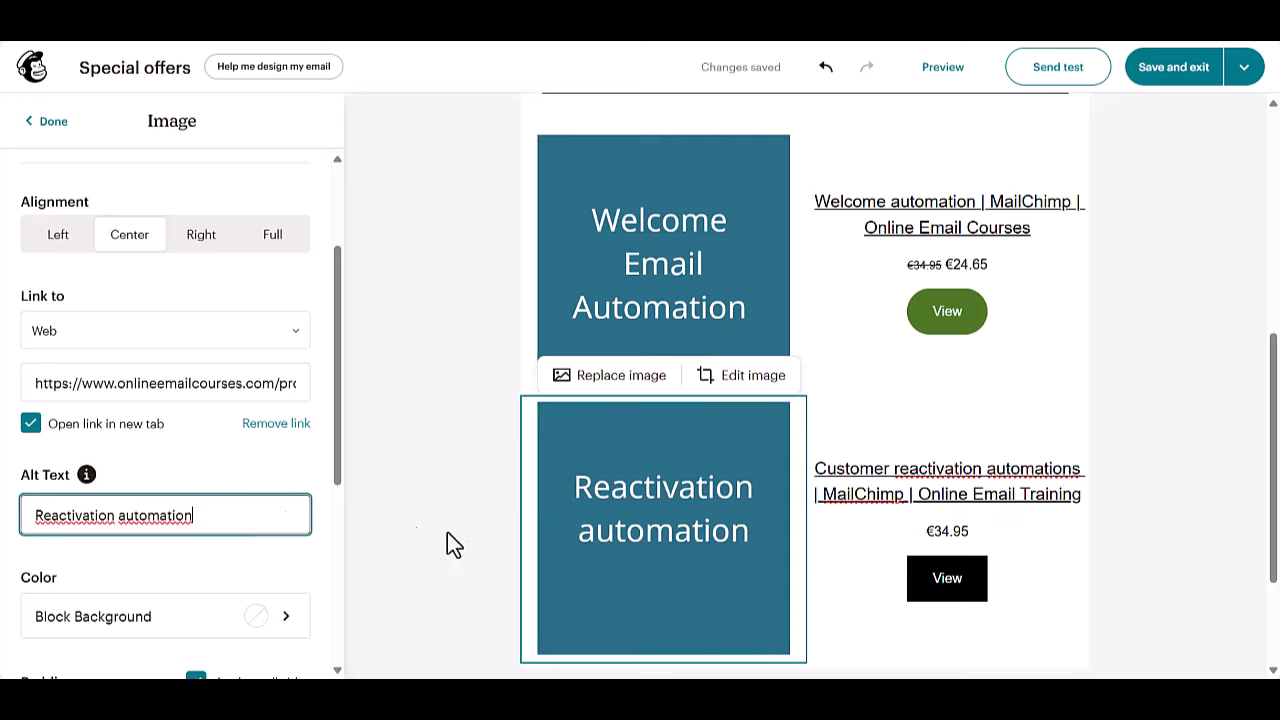
{"action": "left_click", "coordinate": [49, 127]}
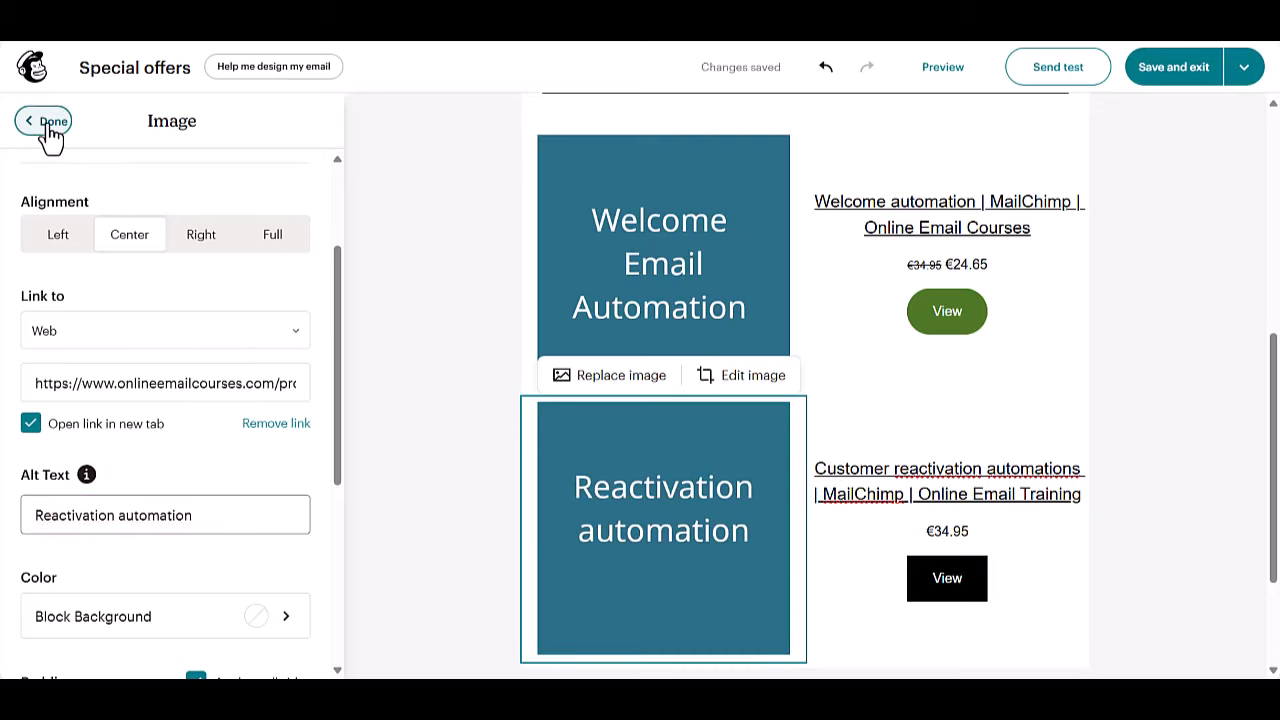
Add the discounted price €24.65 after the original price of the Customer reactivation automations product.
{"action": "left_click", "coordinate": [1006, 584]}
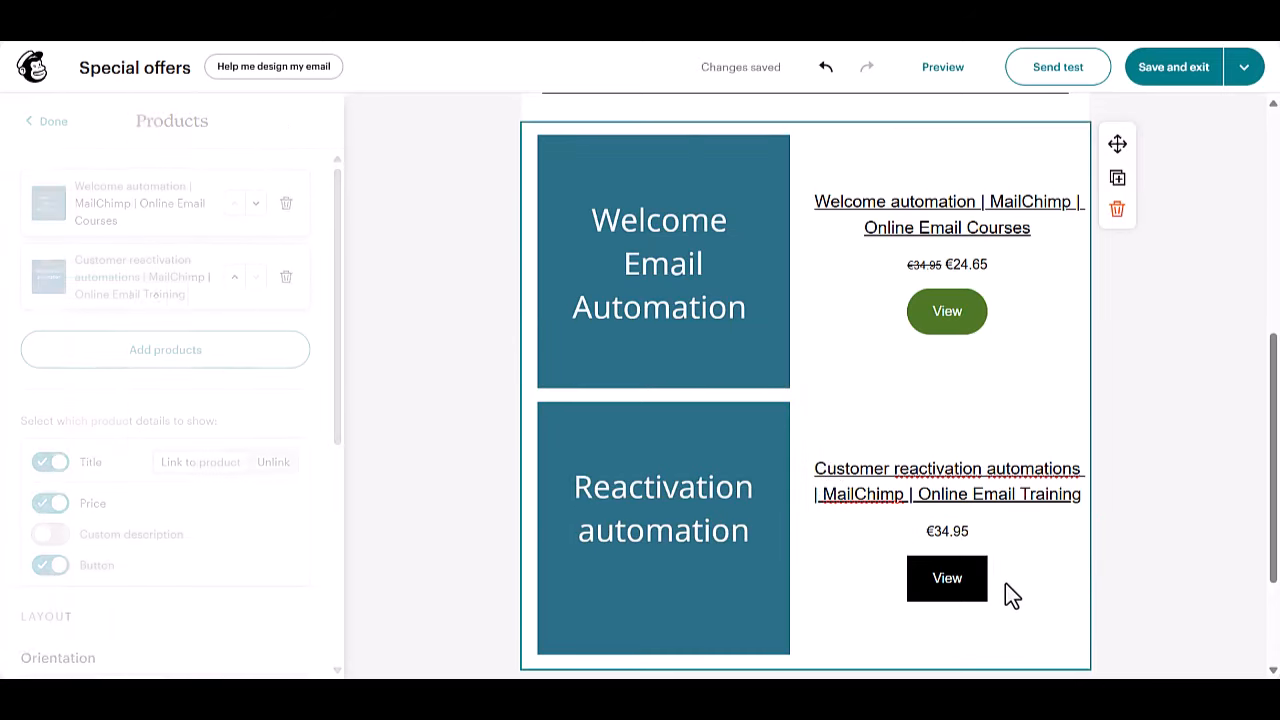
{"action": "left_click", "coordinate": [958, 531]}
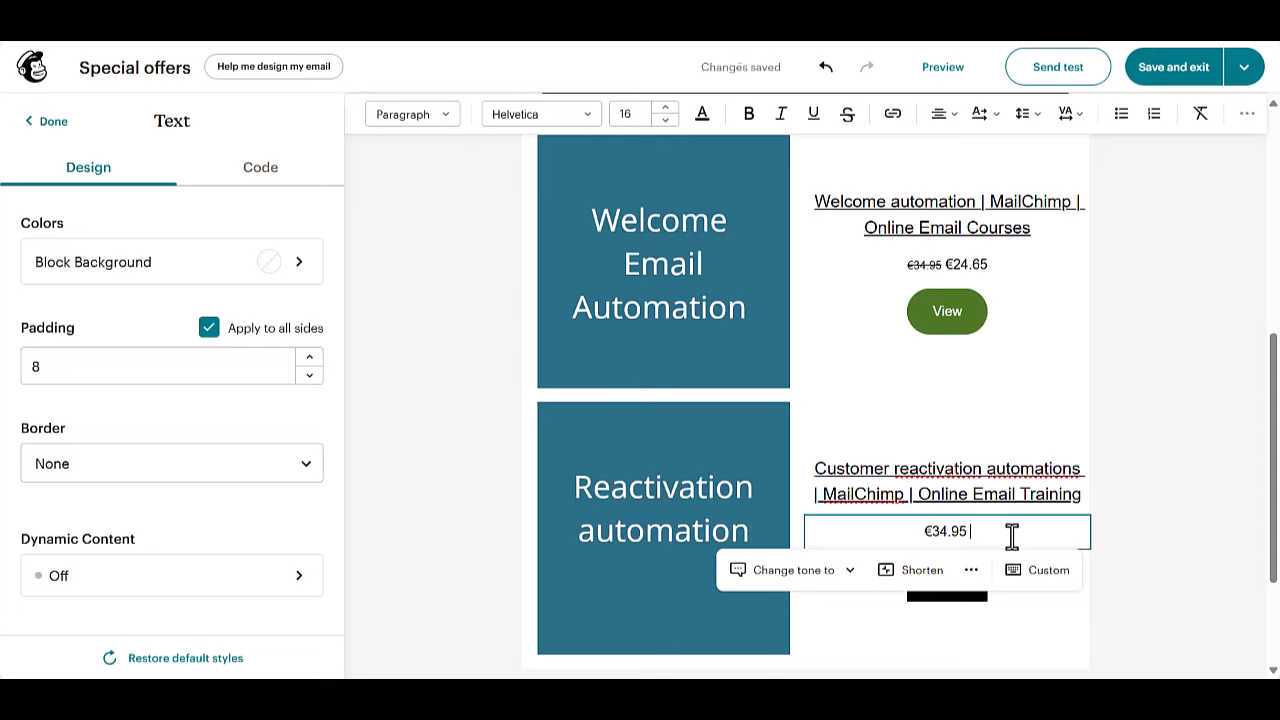
{"action": "type", "text": "€"}
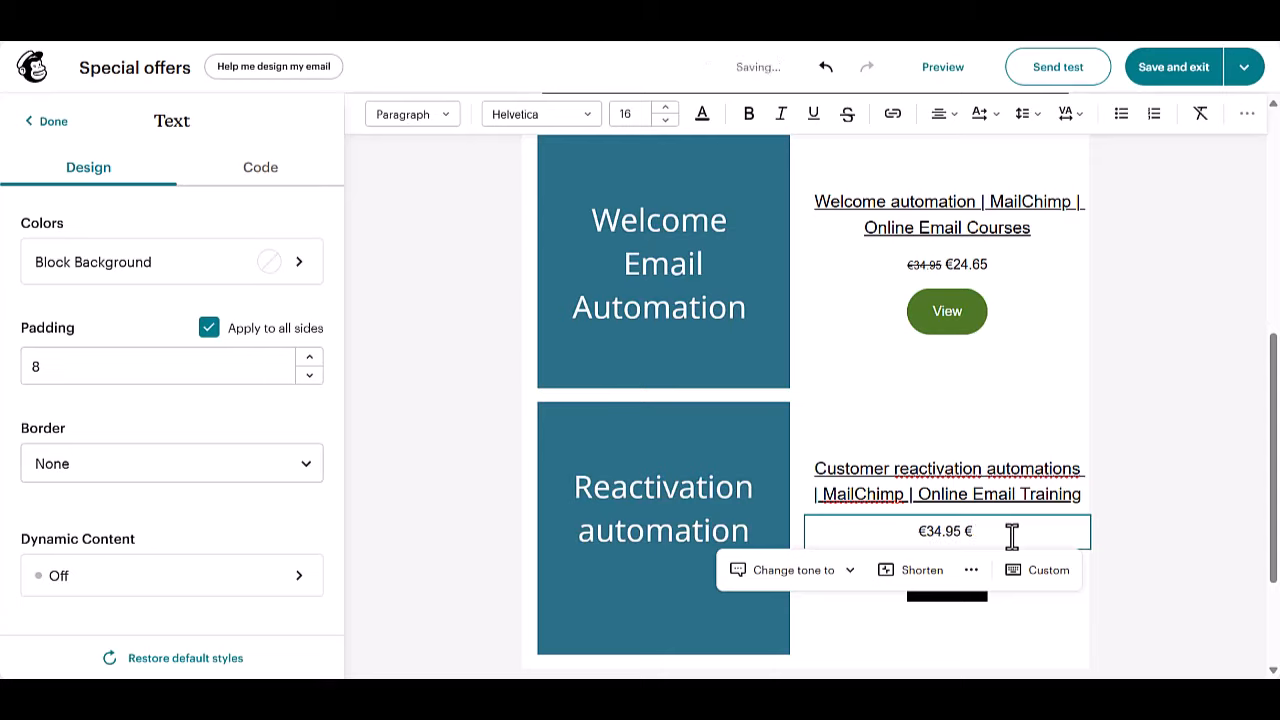
{"action": "type", "text": " 24.65"}
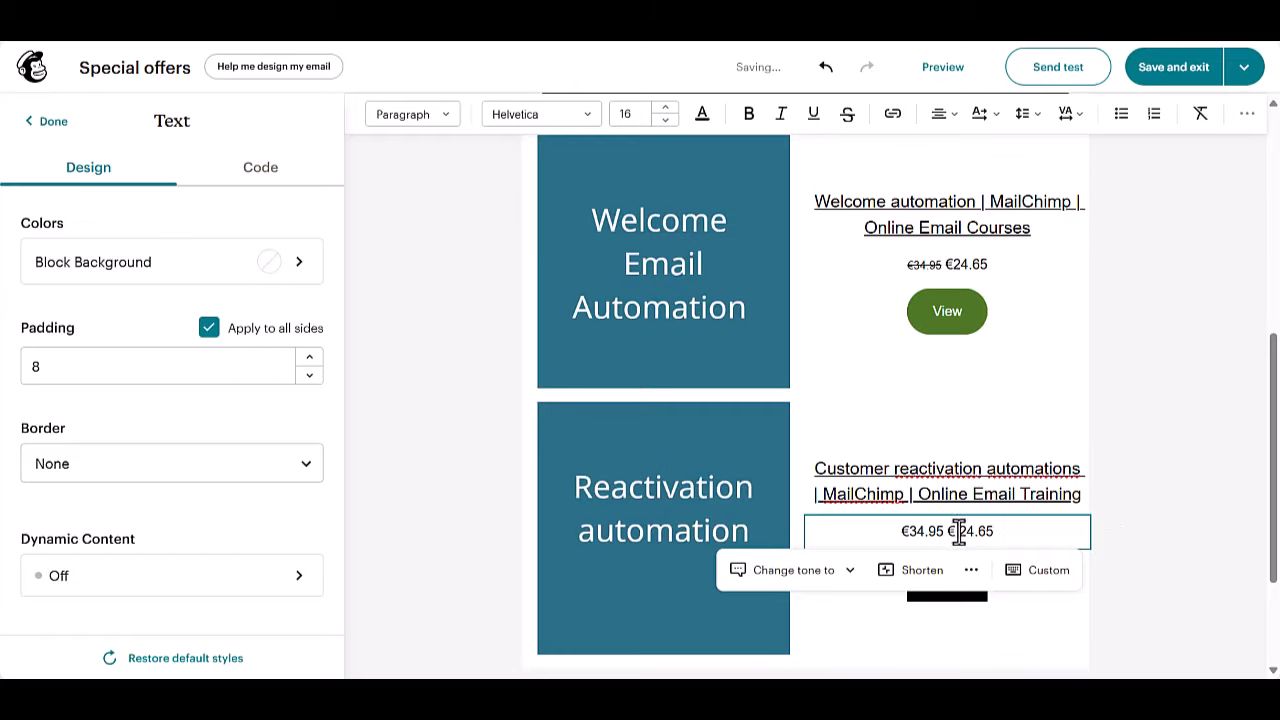
Strike through the second product's original €34.95 price and set its font size to 13, matching the first product's old price.
{"action": "left_click", "coordinate": [929, 264]}
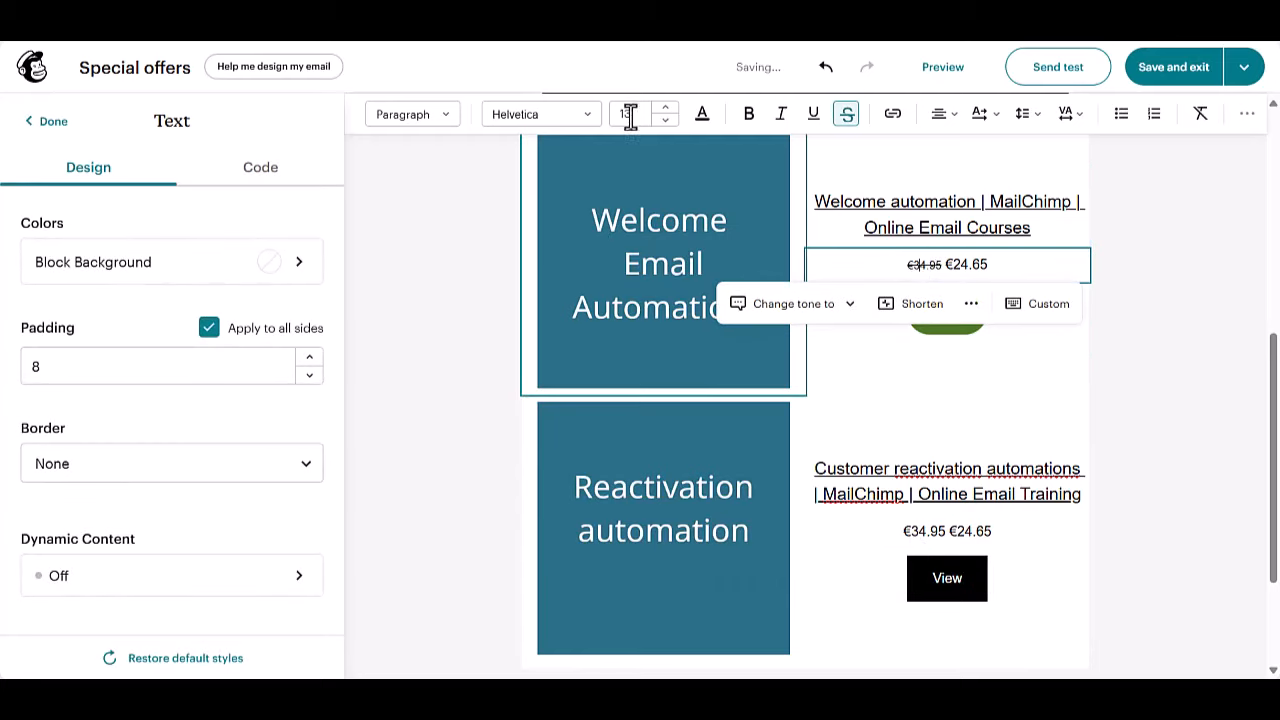
{"action": "left_click", "coordinate": [934, 531]}
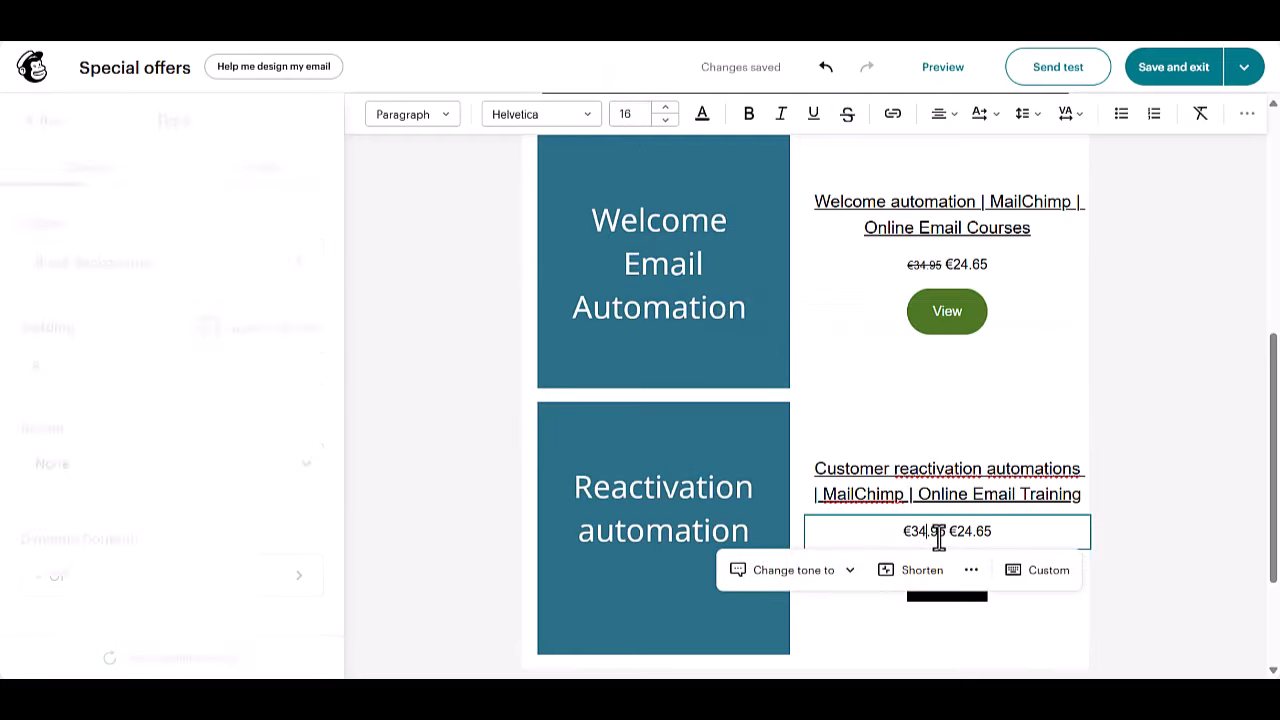
{"action": "left_click_drag", "start_coordinate": [946, 531], "coordinate": [900, 531]}
{"action": "left_click", "coordinate": [847, 113]}
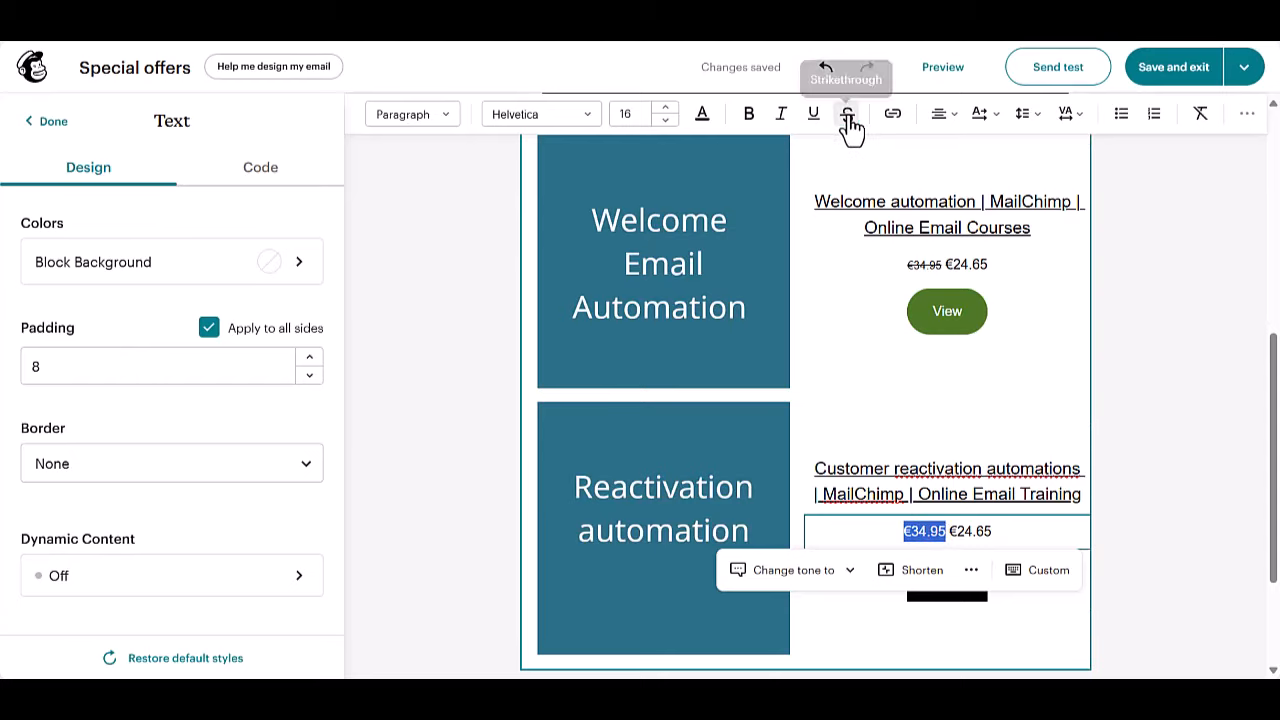
{"action": "left_click", "coordinate": [666, 121]}
{"action": "left_click", "coordinate": [666, 121]}
{"action": "left_click", "coordinate": [666, 121]}
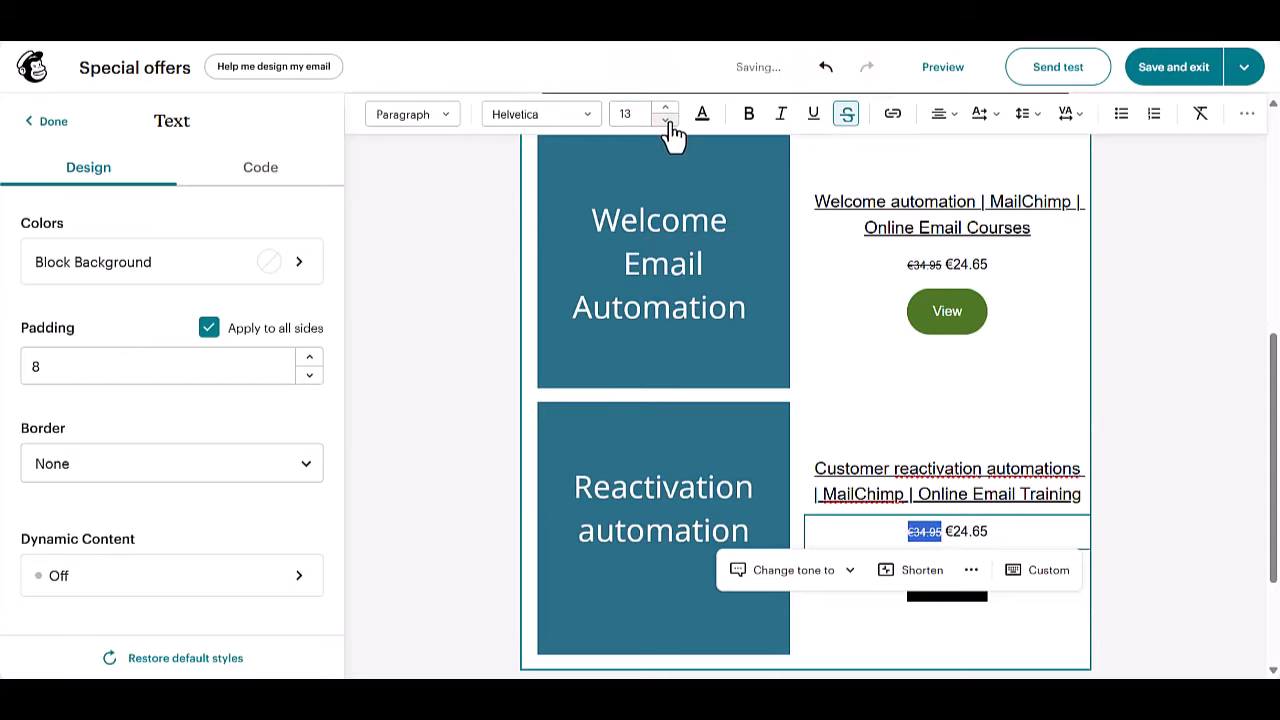
{"action": "left_click", "coordinate": [1154, 530]}
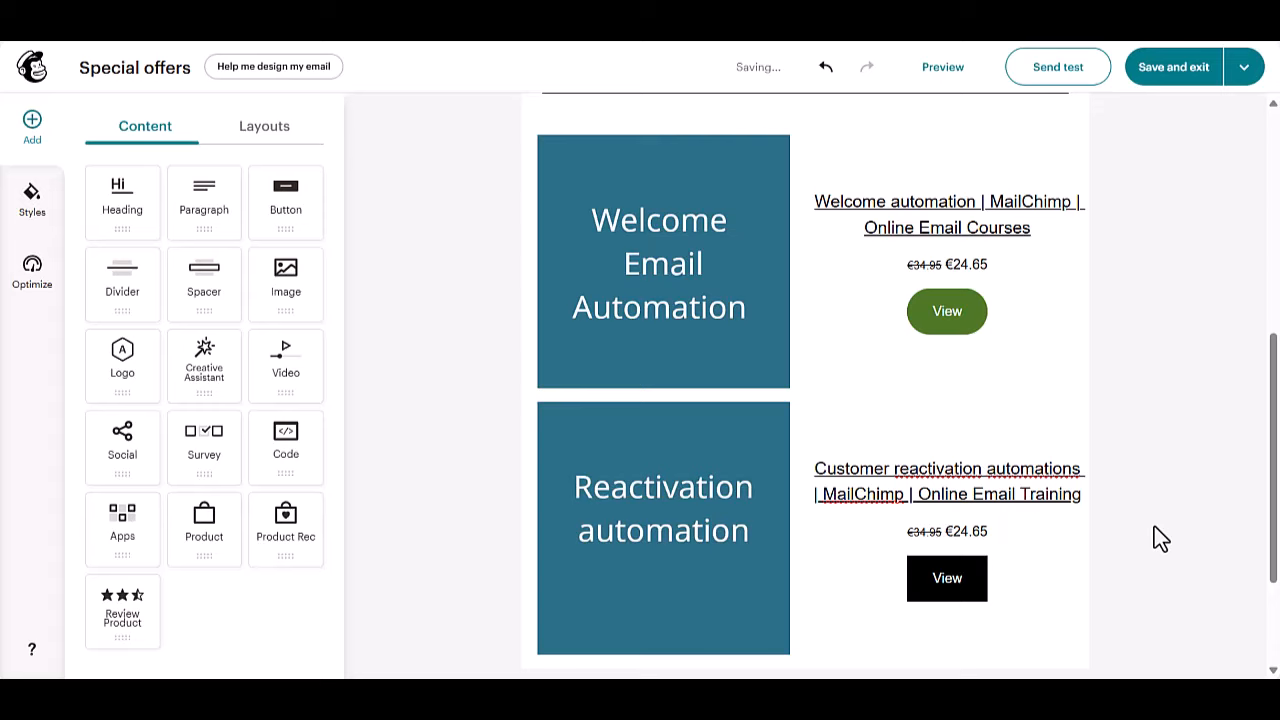
Give the second product's "View" button the green border and fill already used in this email, and the Pill shape.
{"action": "left_click", "coordinate": [960, 585]}
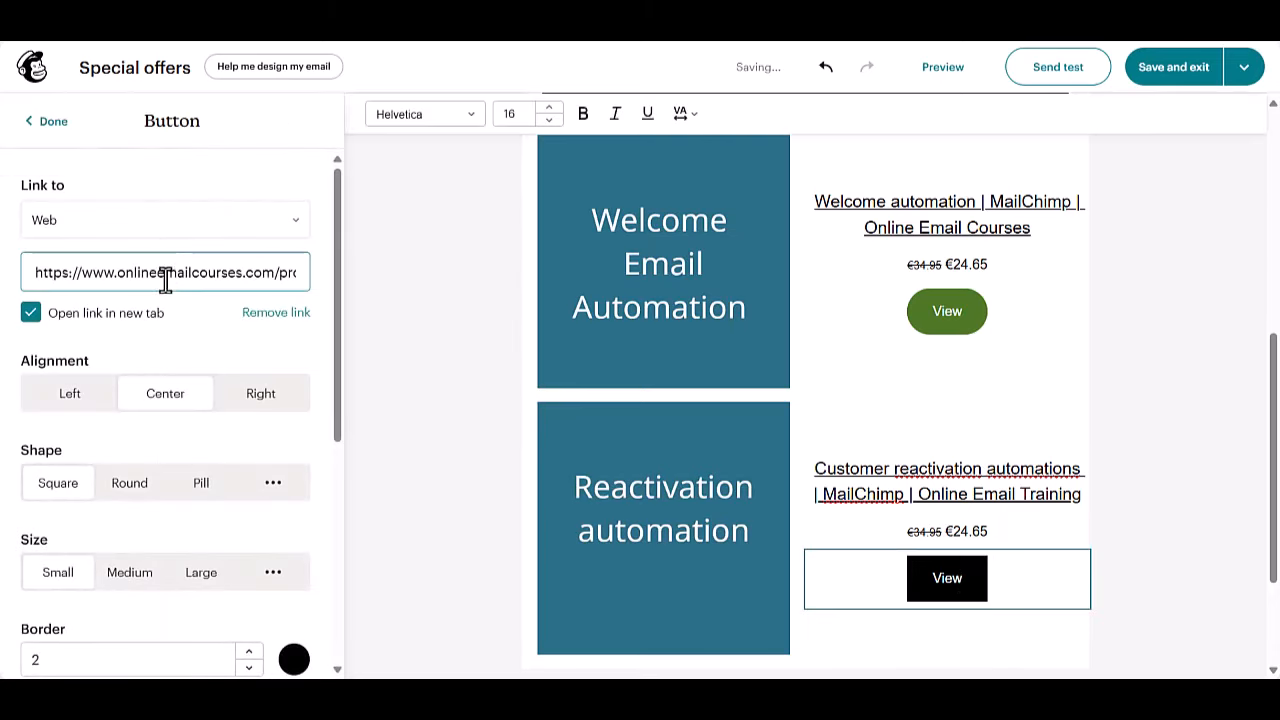
{"action": "left_click", "coordinate": [298, 652]}
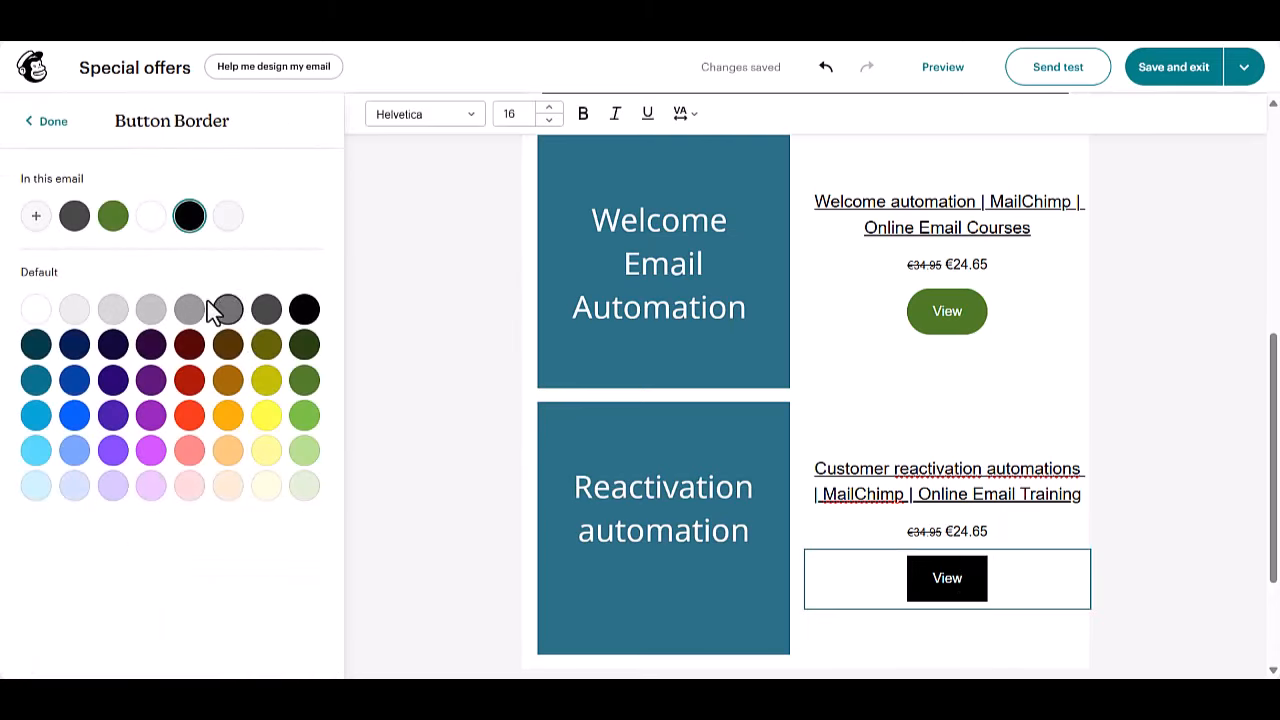
{"action": "left_click", "coordinate": [114, 220]}
{"action": "left_click", "coordinate": [48, 121]}
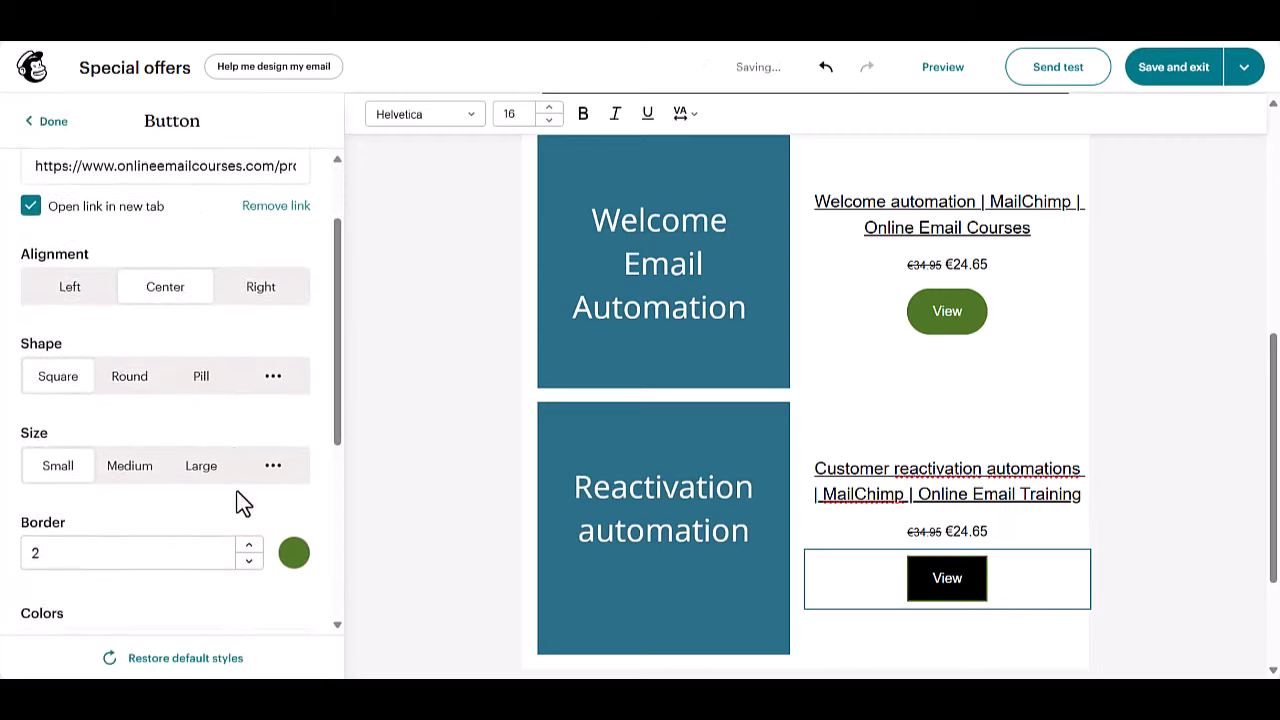
{"action": "scroll", "coordinate": [240, 500], "scroll_direction": "down", "scroll_amount": 3}
{"action": "left_click", "coordinate": [257, 414]}
{"action": "left_click", "coordinate": [113, 216]}
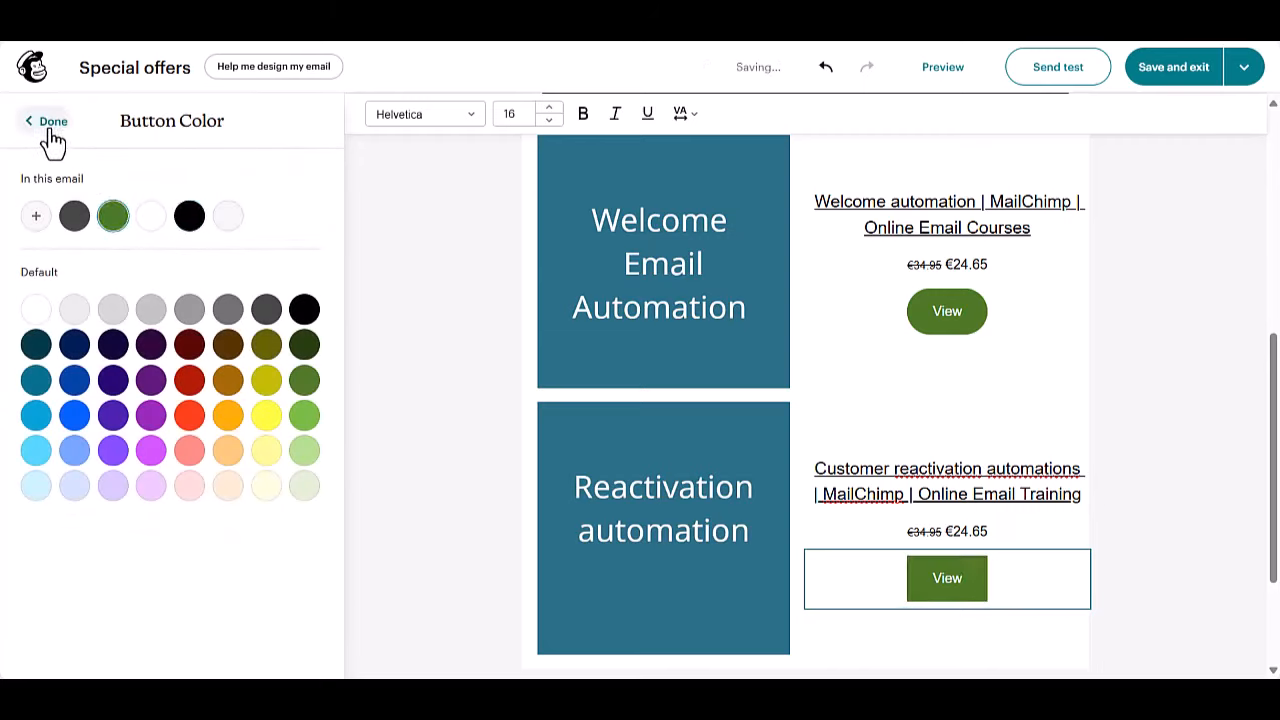
{"action": "left_click", "coordinate": [48, 123]}
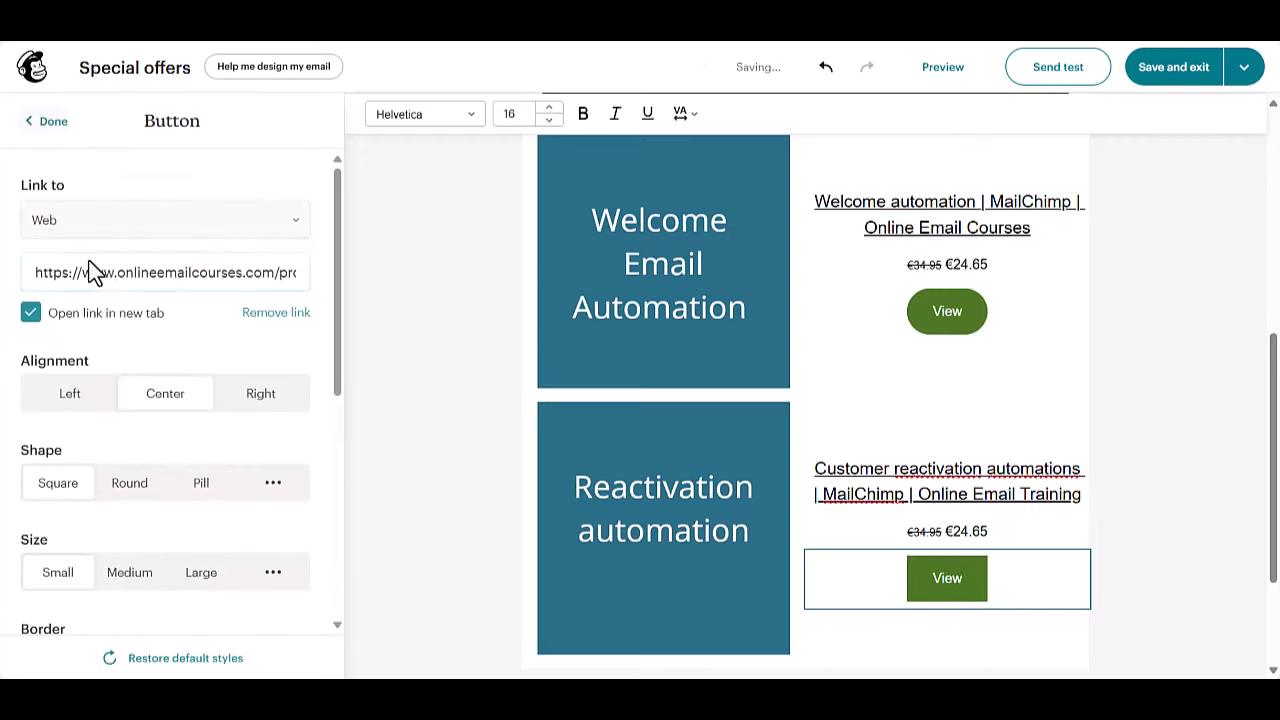
{"action": "left_click", "coordinate": [203, 487]}
{"action": "scroll", "coordinate": [180, 583], "scroll_direction": "down", "scroll_amount": 5}
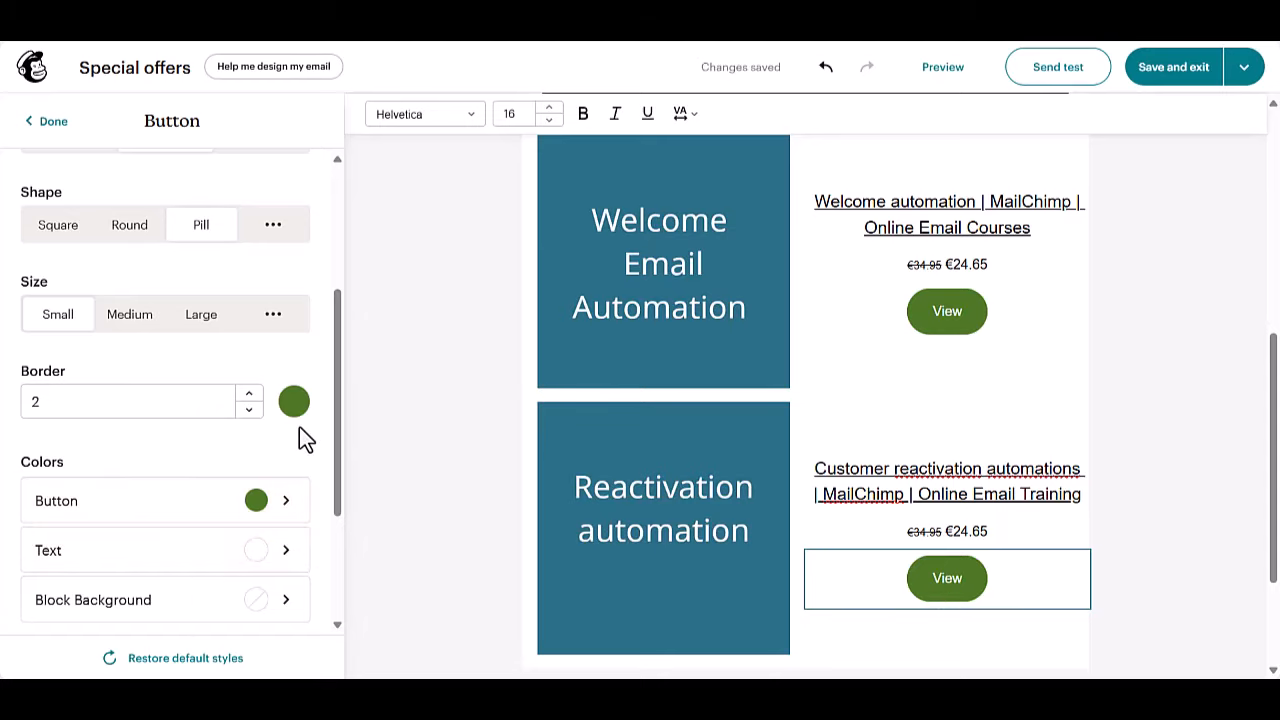
Replace the label of the Customer reactivation automations product's button with "Go to products >".
{"action": "double_click", "coordinate": [955, 578]}
{"action": "type", "text": "Go to products"}
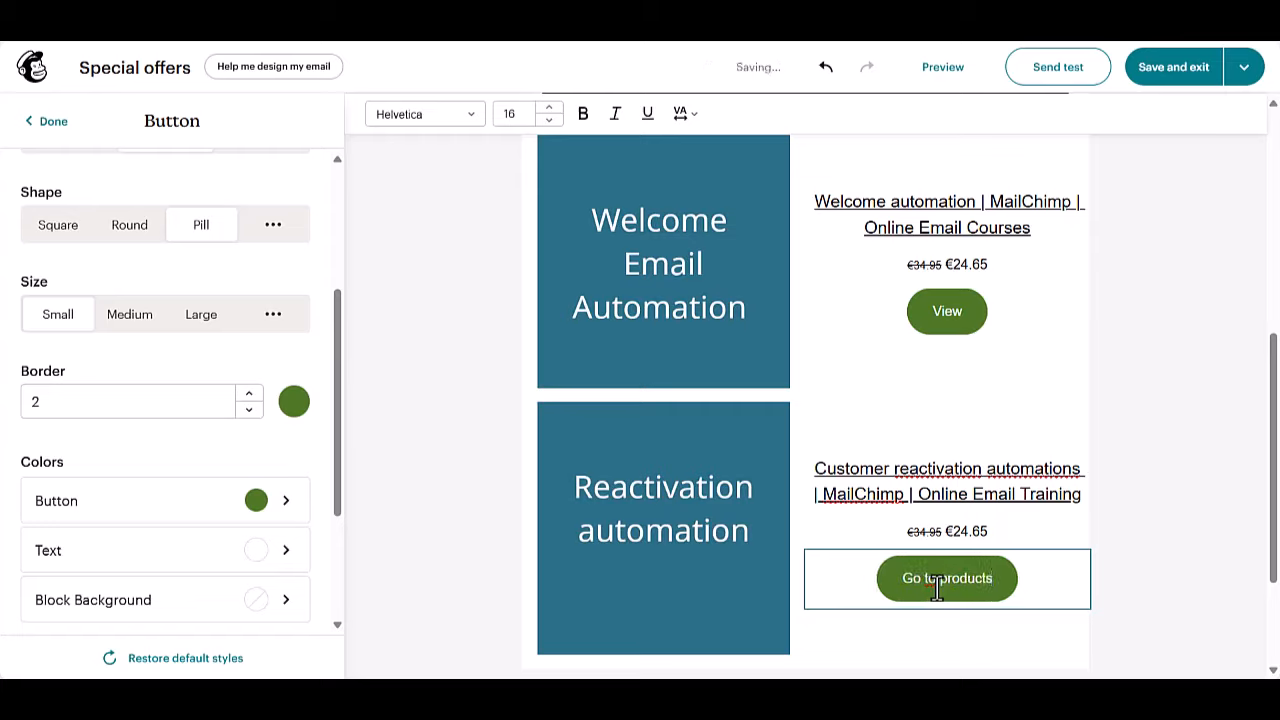
{"action": "type", "text": " >"}
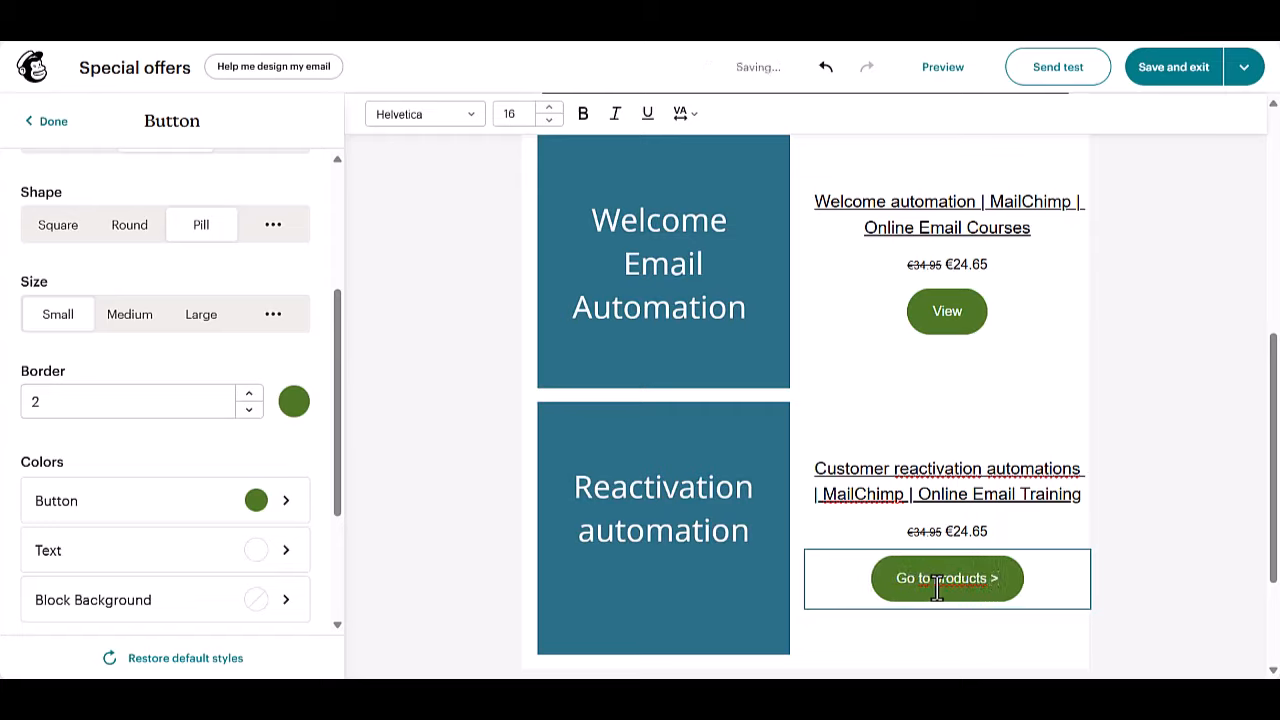
Replace the label of the Welcome automation product's "View" button with "Go to product >".
{"action": "double_click", "coordinate": [947, 311]}
{"action": "type", "text": "Go"}
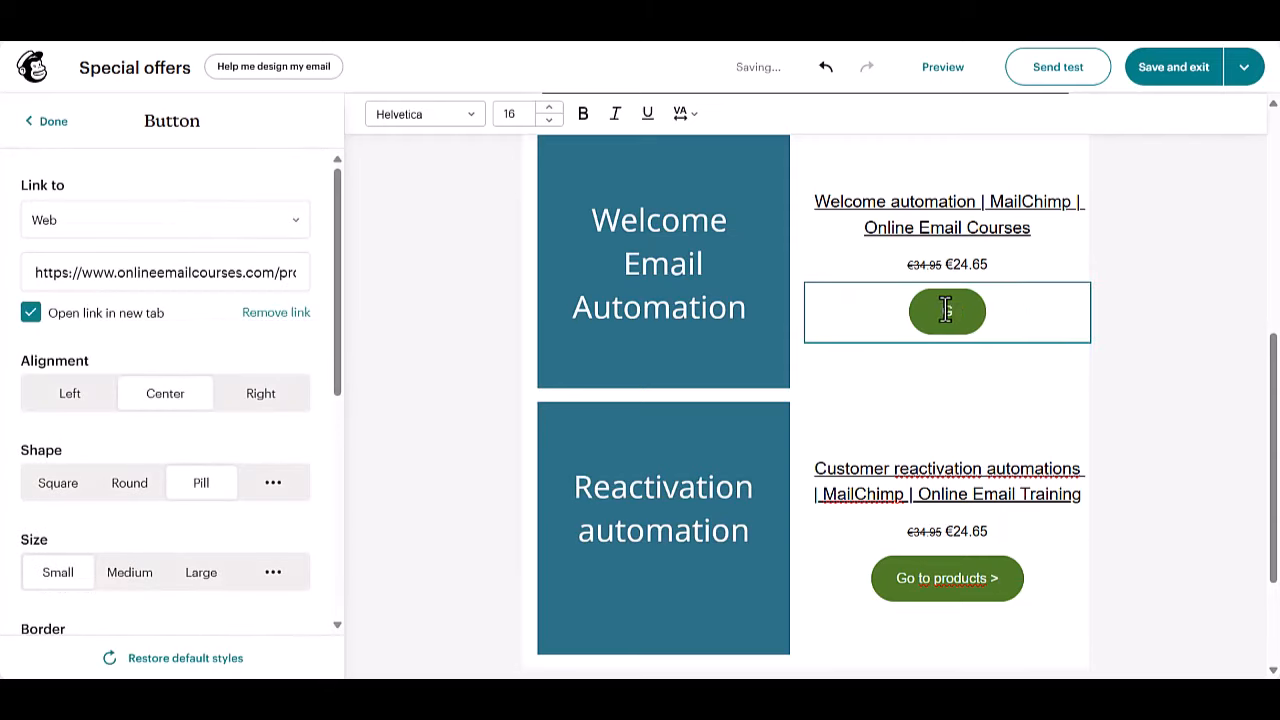
{"action": "type", "text": " to produ"}
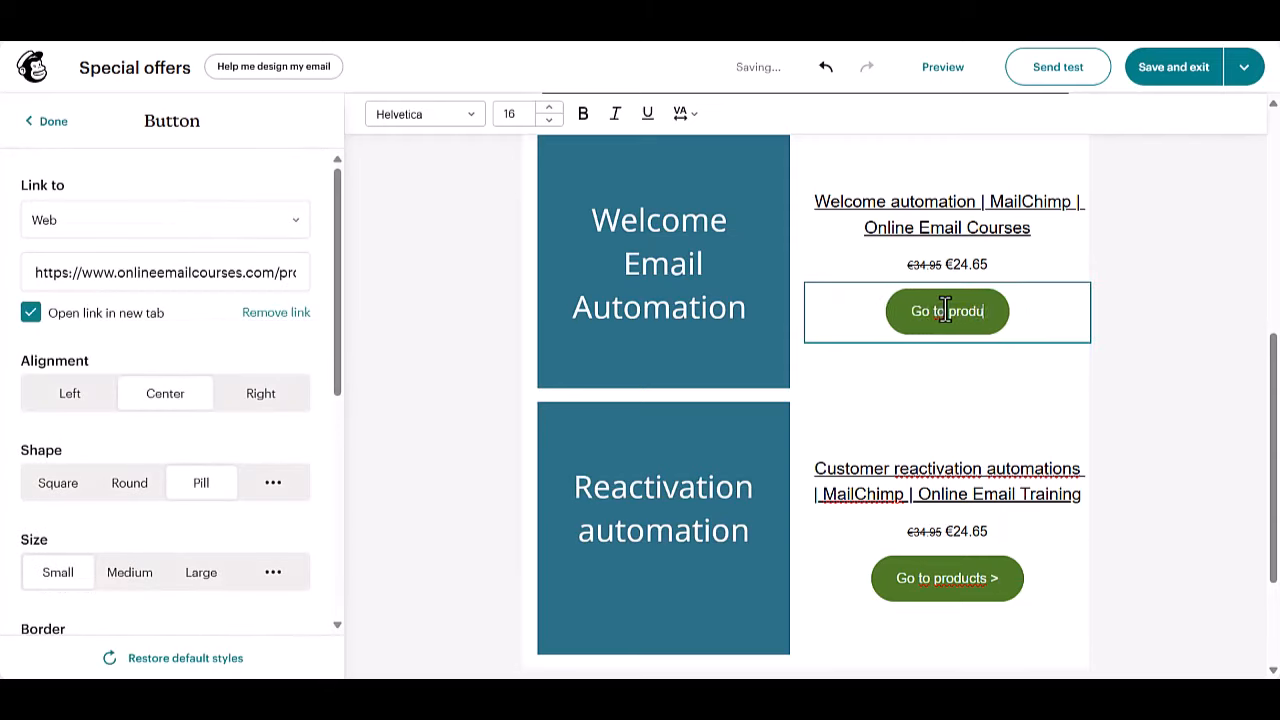
{"action": "type", "text": "cts >"}
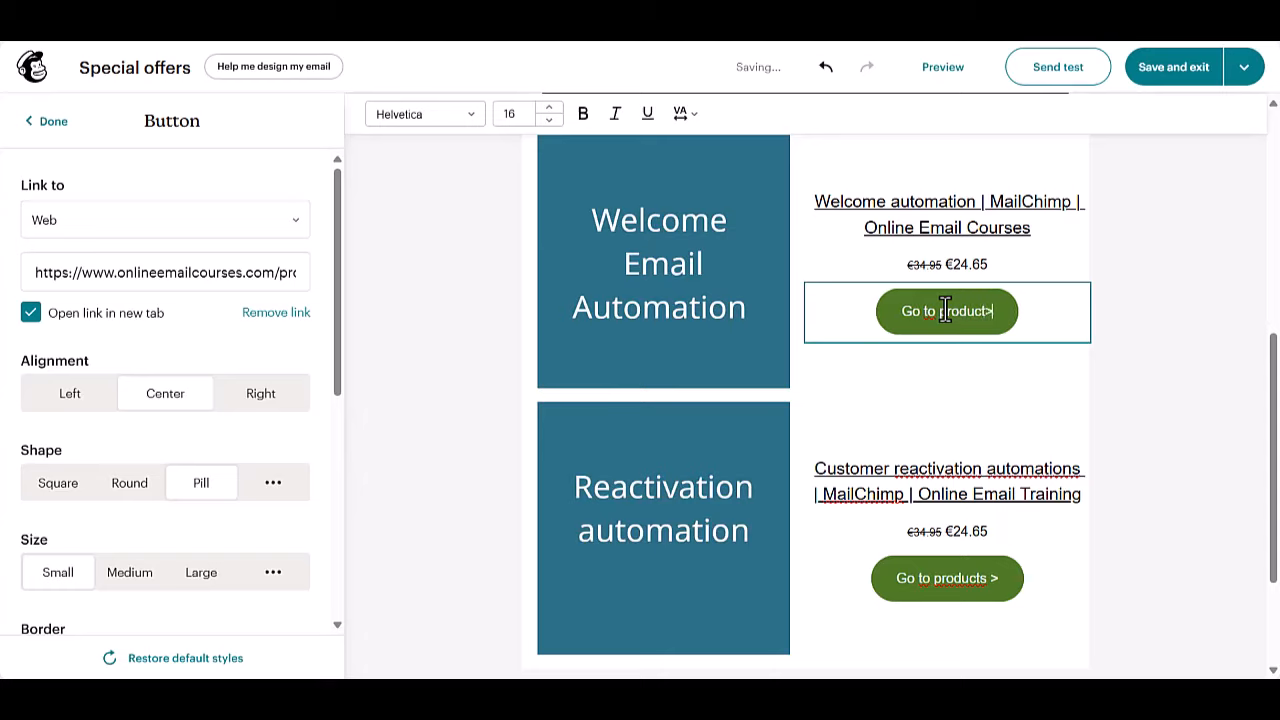
{"action": "right_click", "coordinate": [986, 314]}
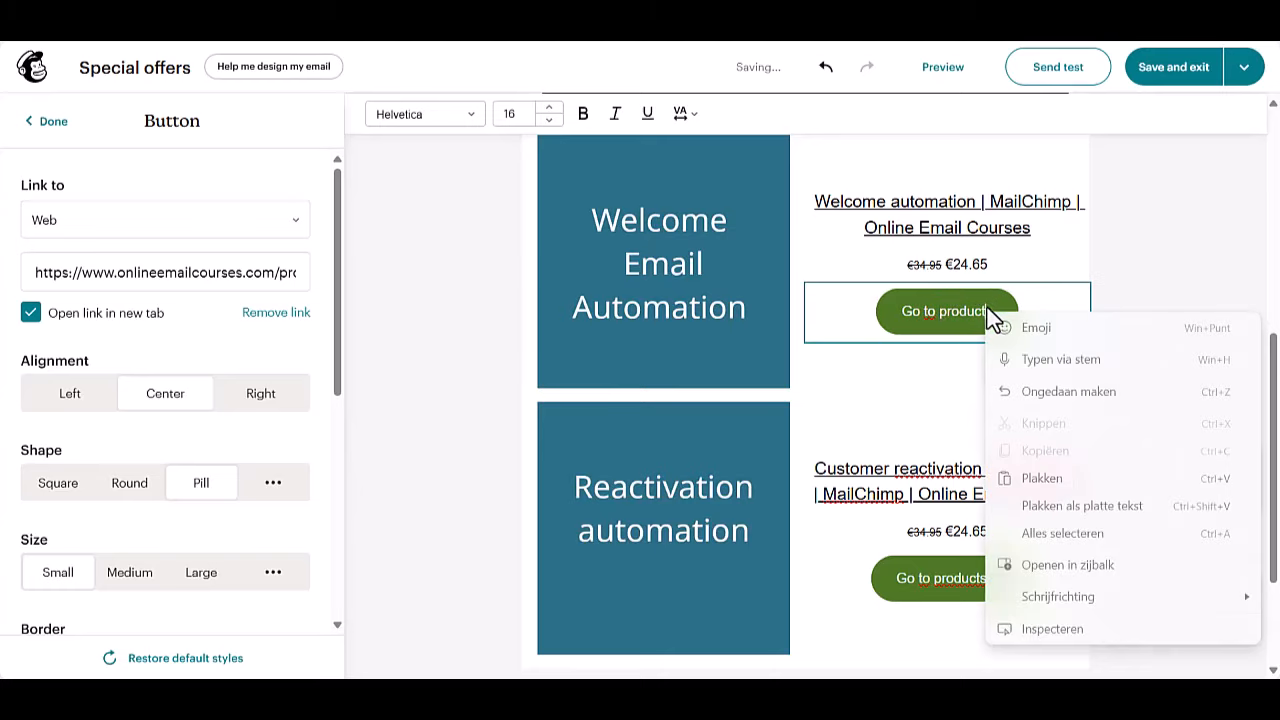
{"action": "left_click", "coordinate": [988, 308]}
Correct the second product's button label to the singular "Go to product >" and finish editing the button.
{"action": "left_click", "coordinate": [993, 578]}
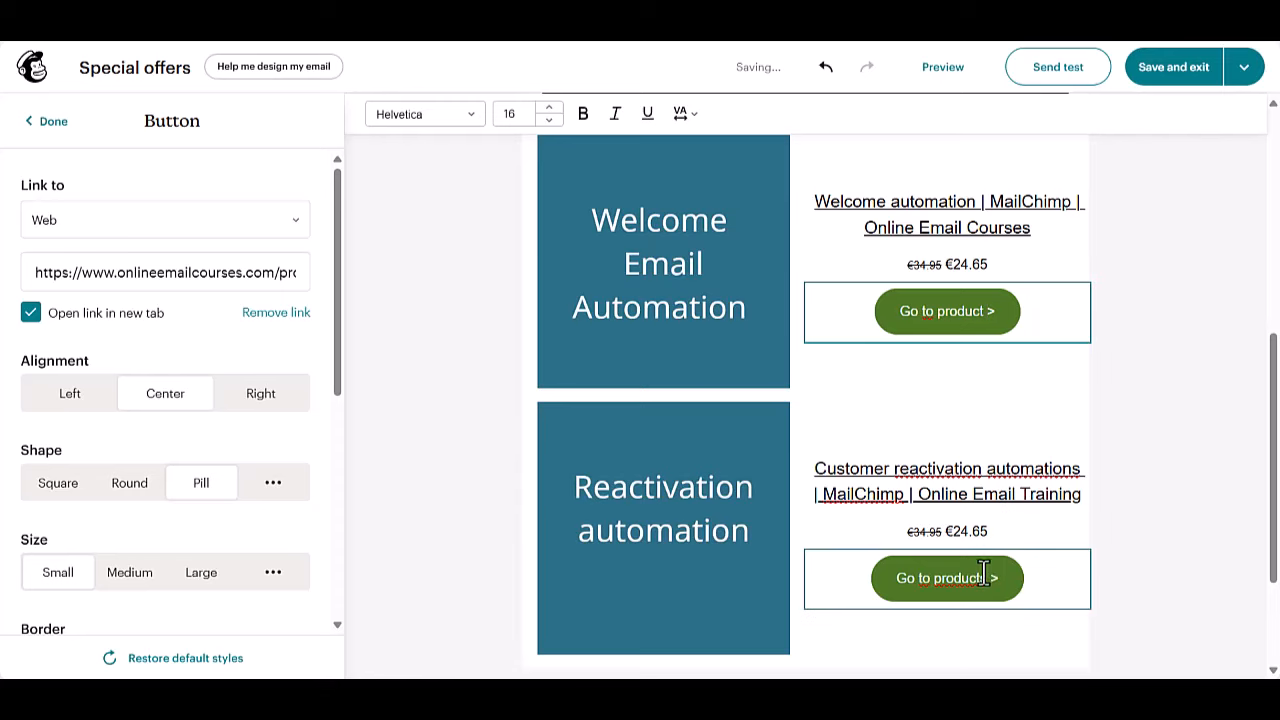
{"action": "key", "text": "BackSpace"}
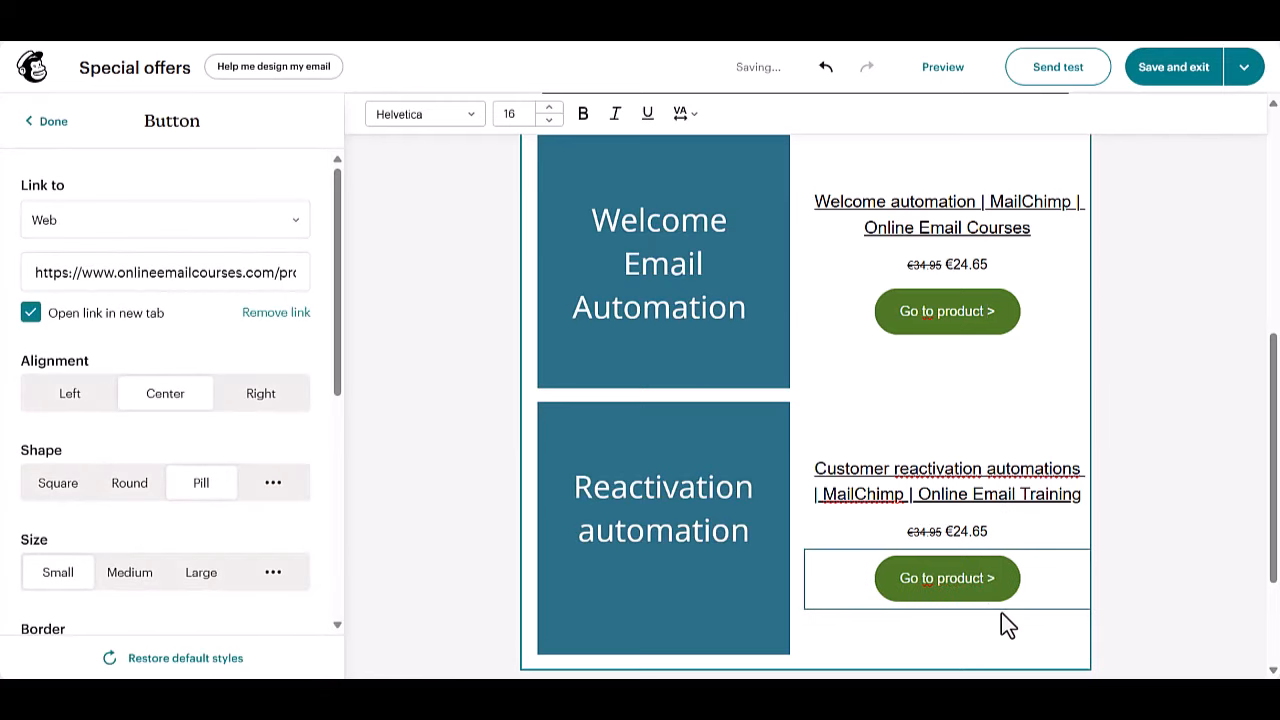
{"action": "left_click", "coordinate": [1180, 531]}
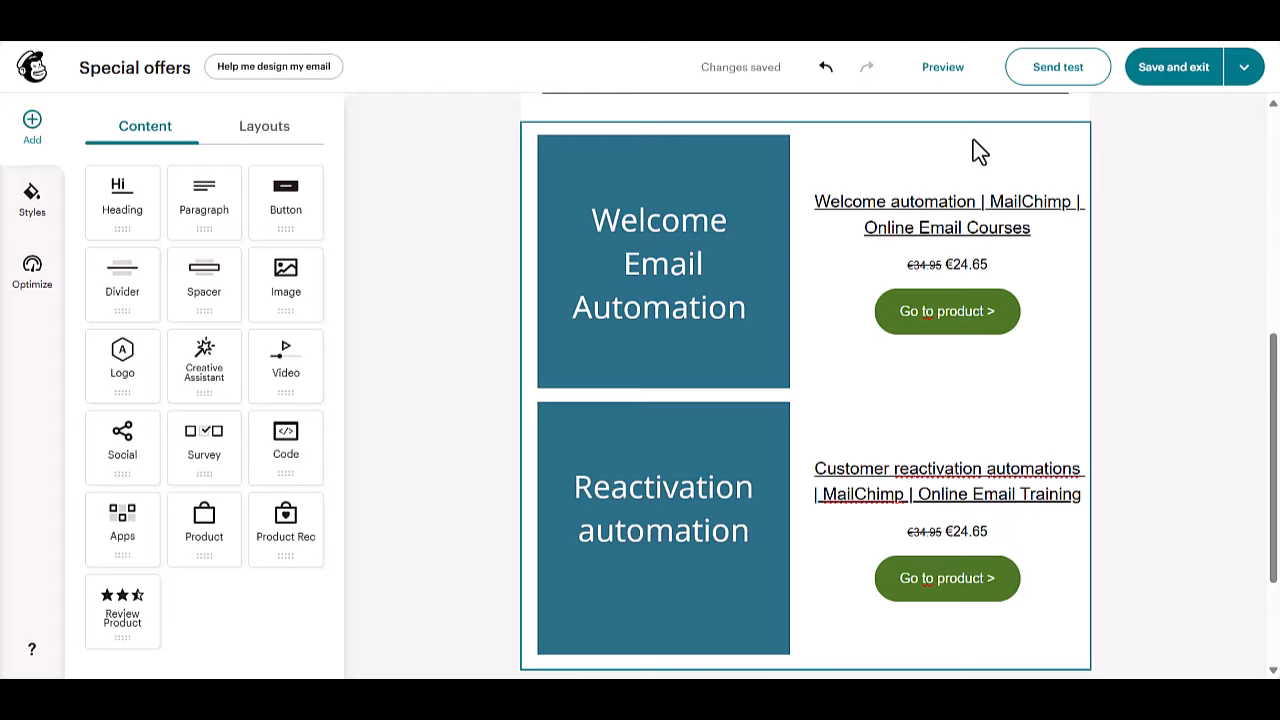
Open the product block's settings and set its orientation to side-by-side products with each image above its text.
{"action": "left_click", "coordinate": [973, 139]}
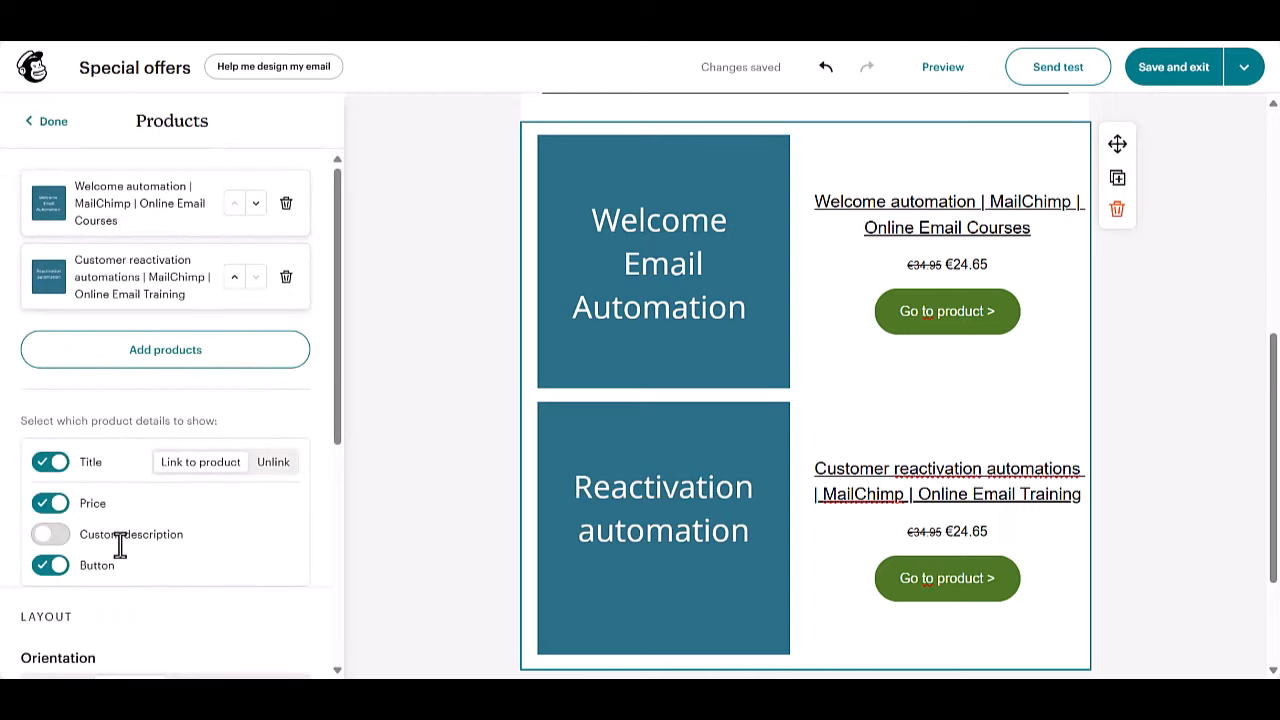
{"action": "scroll", "coordinate": [118, 545], "scroll_direction": "down", "scroll_amount": 2}
{"action": "scroll", "coordinate": [110, 553], "scroll_direction": "down", "scroll_amount": 1}
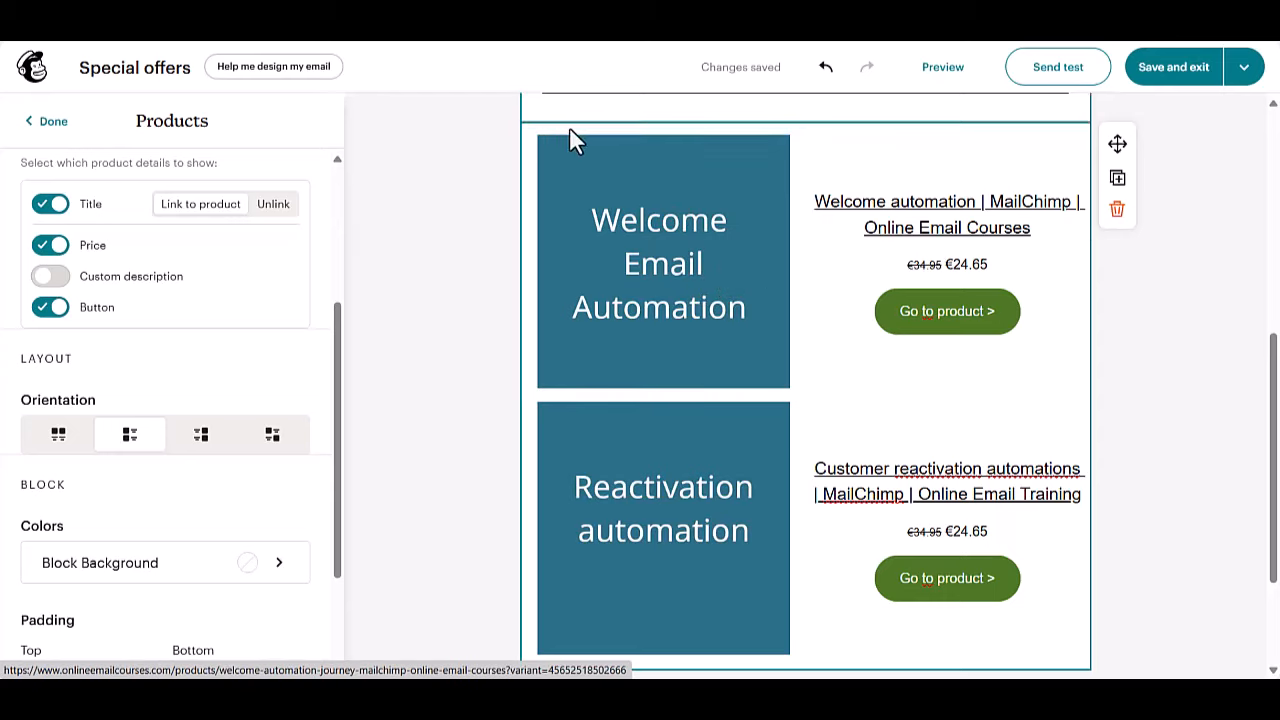
{"action": "scroll", "coordinate": [125, 365], "scroll_direction": "up", "scroll_amount": 5}
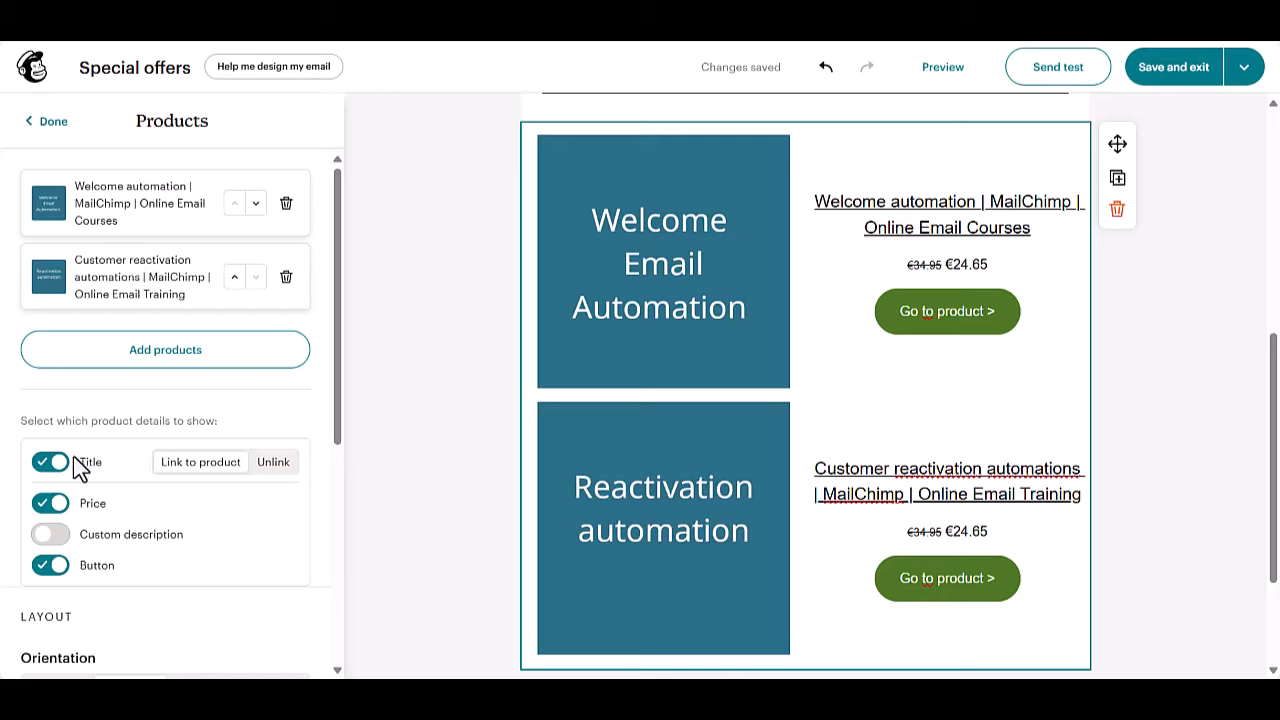
{"action": "scroll", "coordinate": [104, 462], "scroll_direction": "down", "scroll_amount": 1}
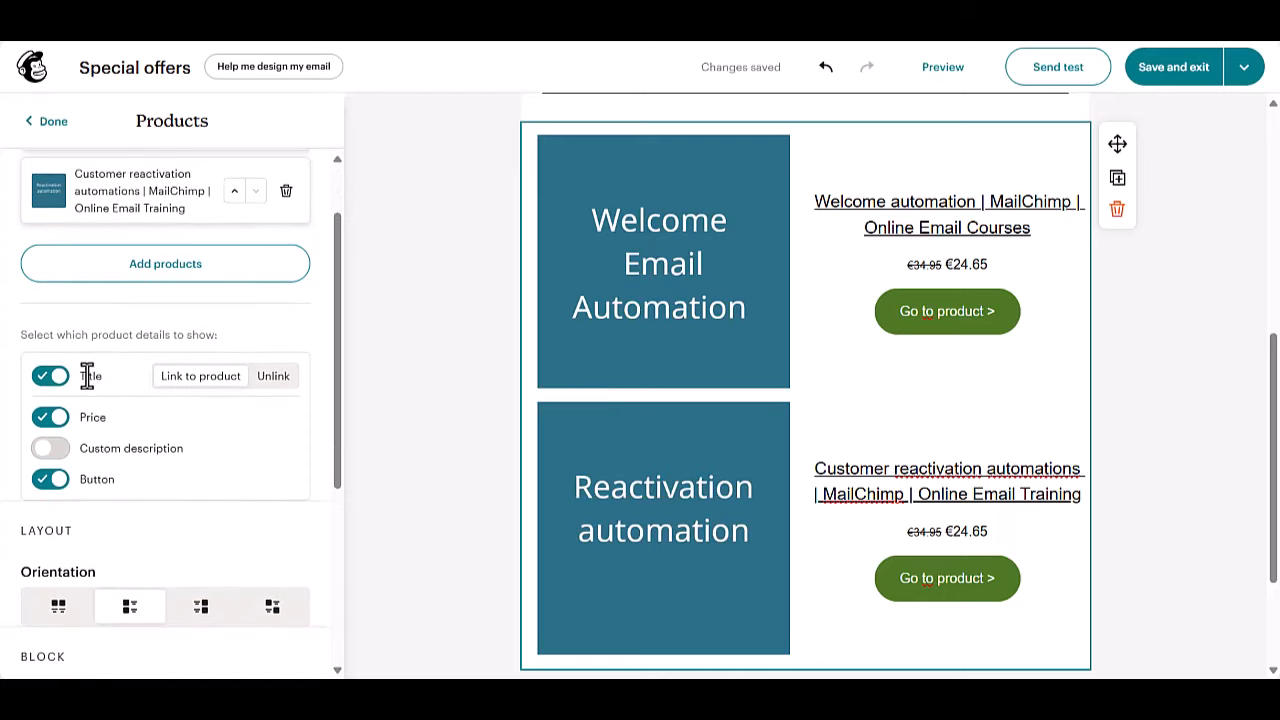
{"action": "scroll", "coordinate": [114, 457], "scroll_direction": "down", "scroll_amount": 2}
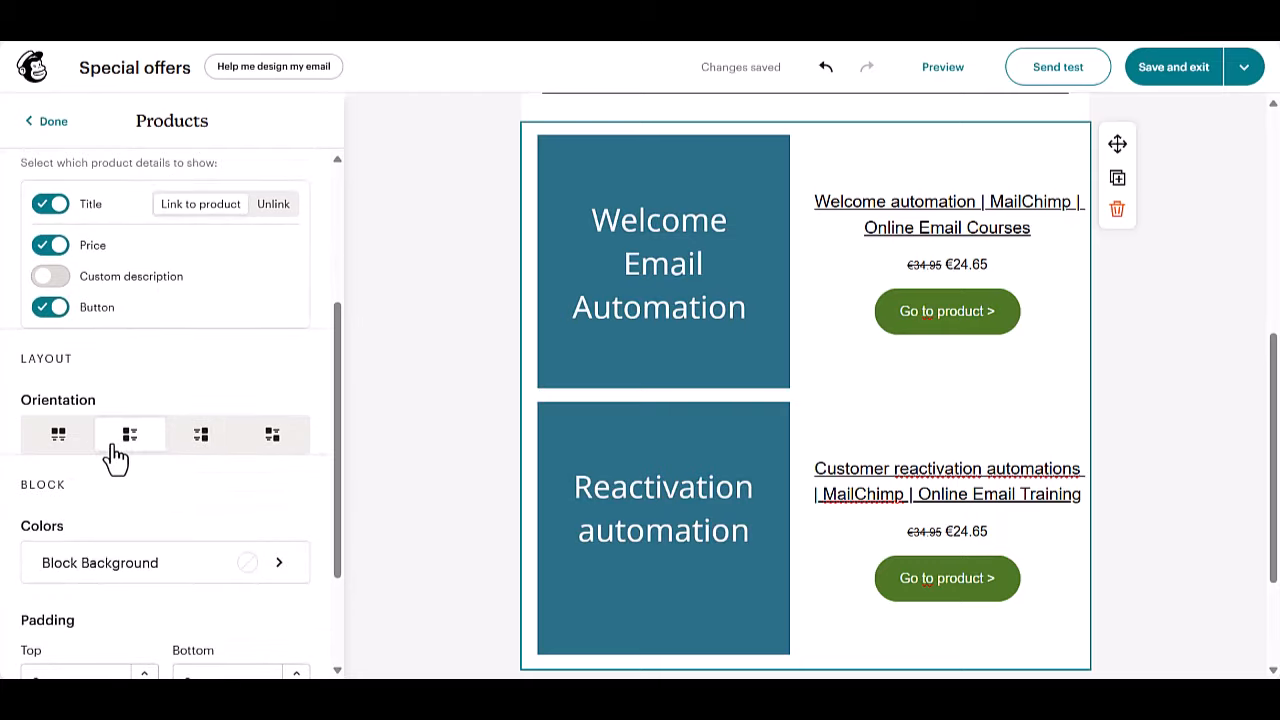
{"action": "left_click", "coordinate": [52, 437]}
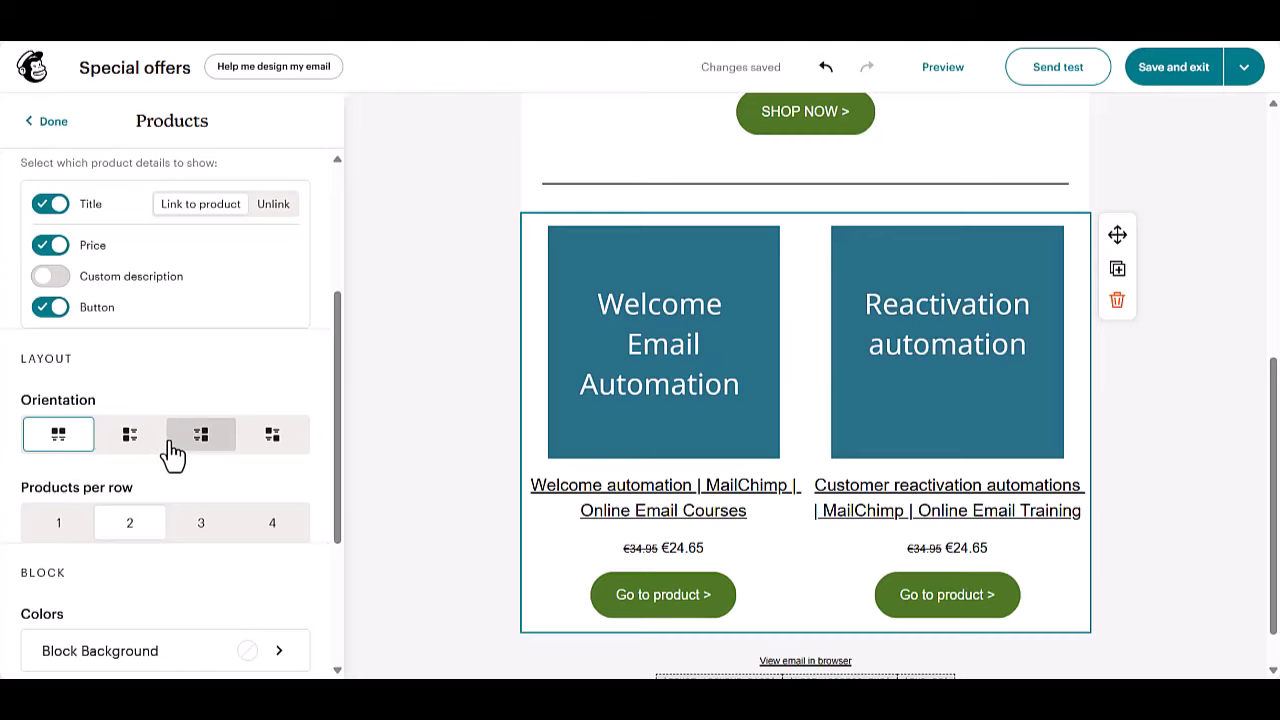
Try the image-left, image-right and alternating orientations for the product block, returning to images above the text.
{"action": "left_click", "coordinate": [135, 450]}
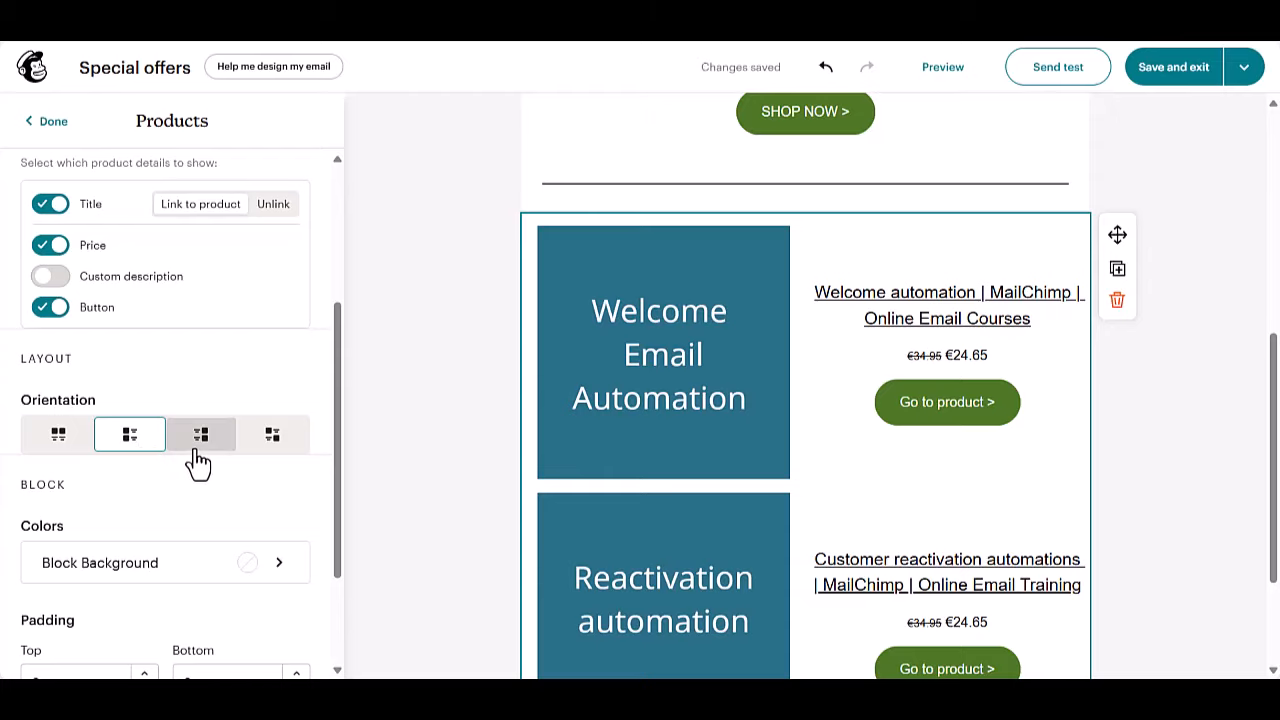
{"action": "left_click", "coordinate": [198, 462]}
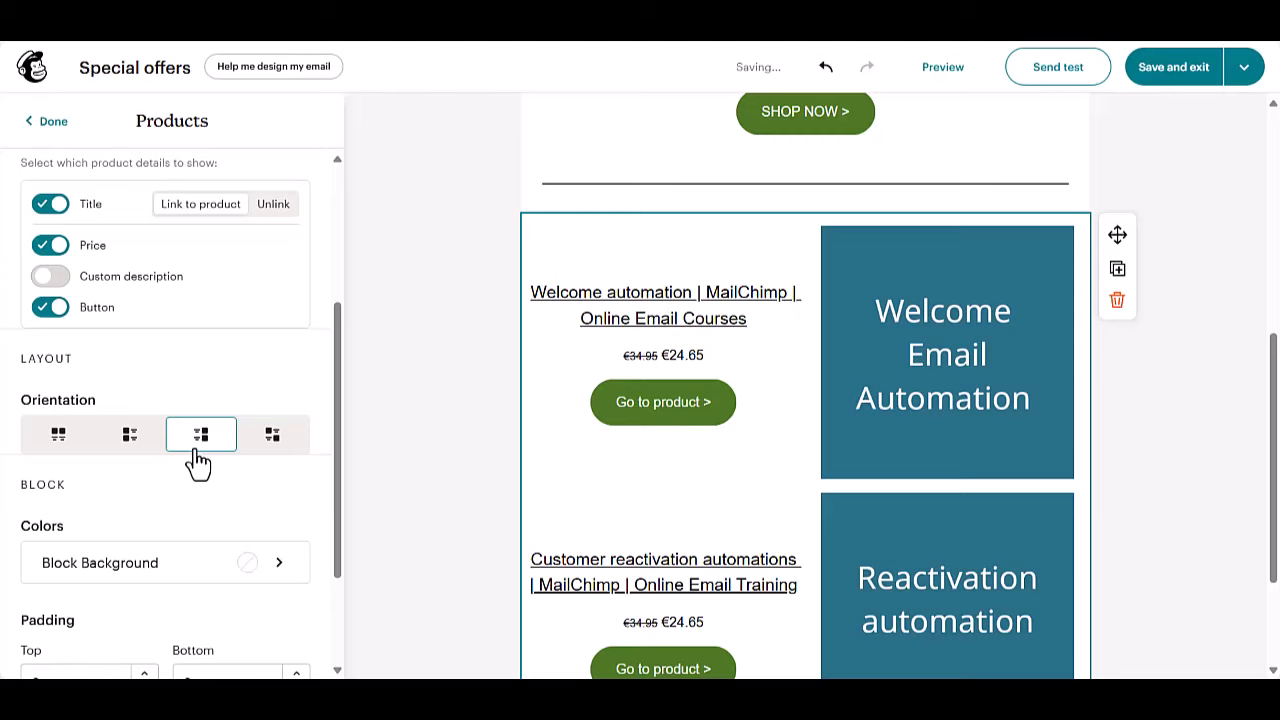
{"action": "left_click", "coordinate": [258, 458]}
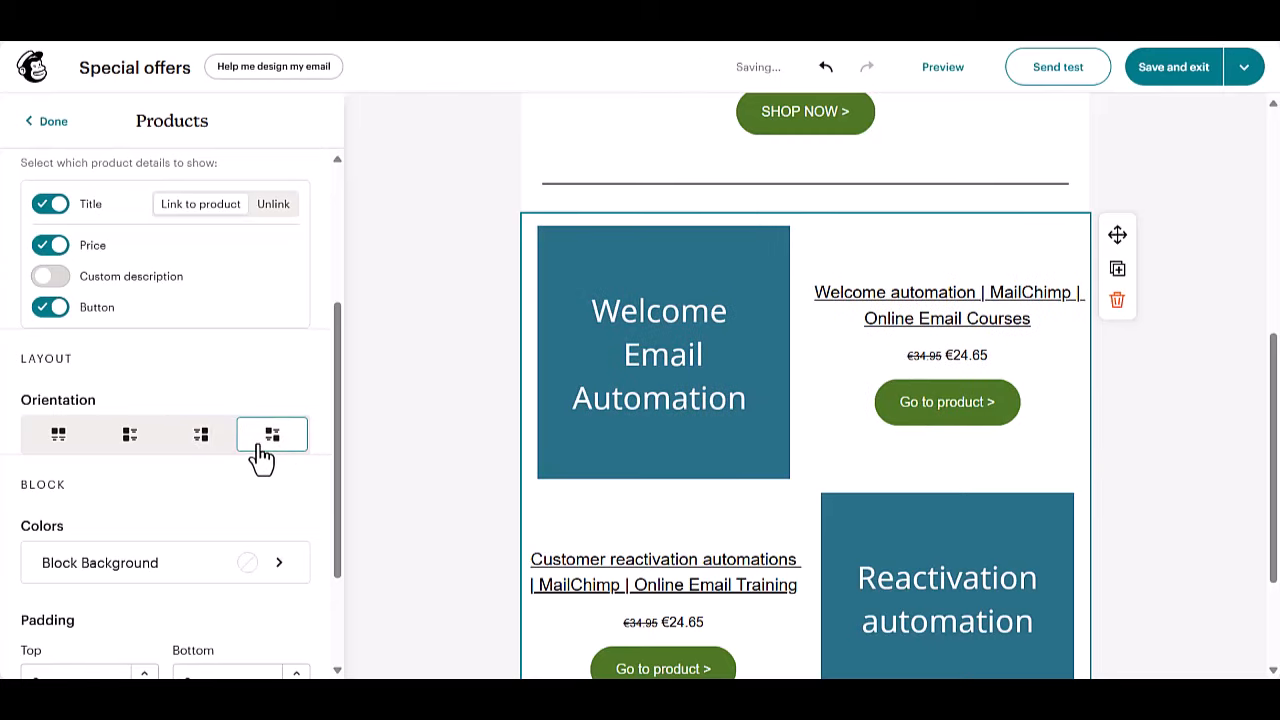
{"action": "left_click", "coordinate": [57, 455]}
Review the product block's products-per-row, background, padding and dynamic content options, and finish editing the block.
{"action": "scroll", "coordinate": [60, 455], "scroll_direction": "down", "scroll_amount": 1}
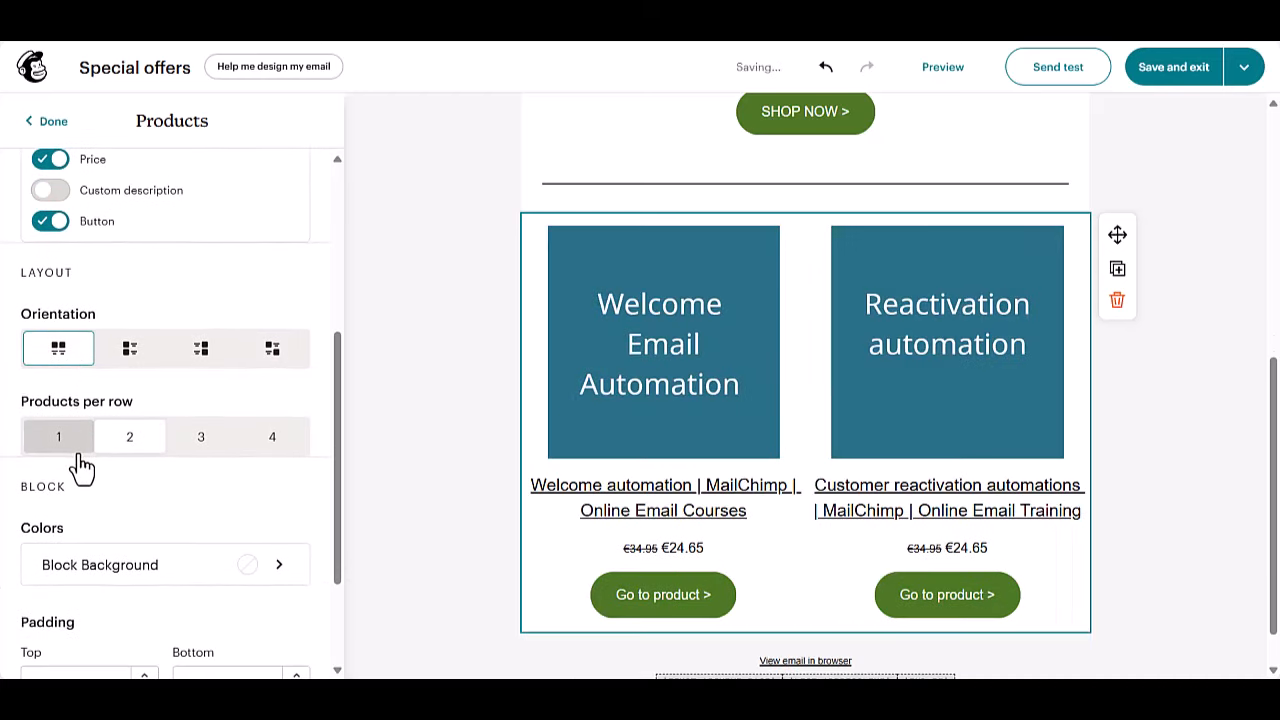
{"action": "scroll", "coordinate": [72, 463], "scroll_direction": "down", "scroll_amount": 2}
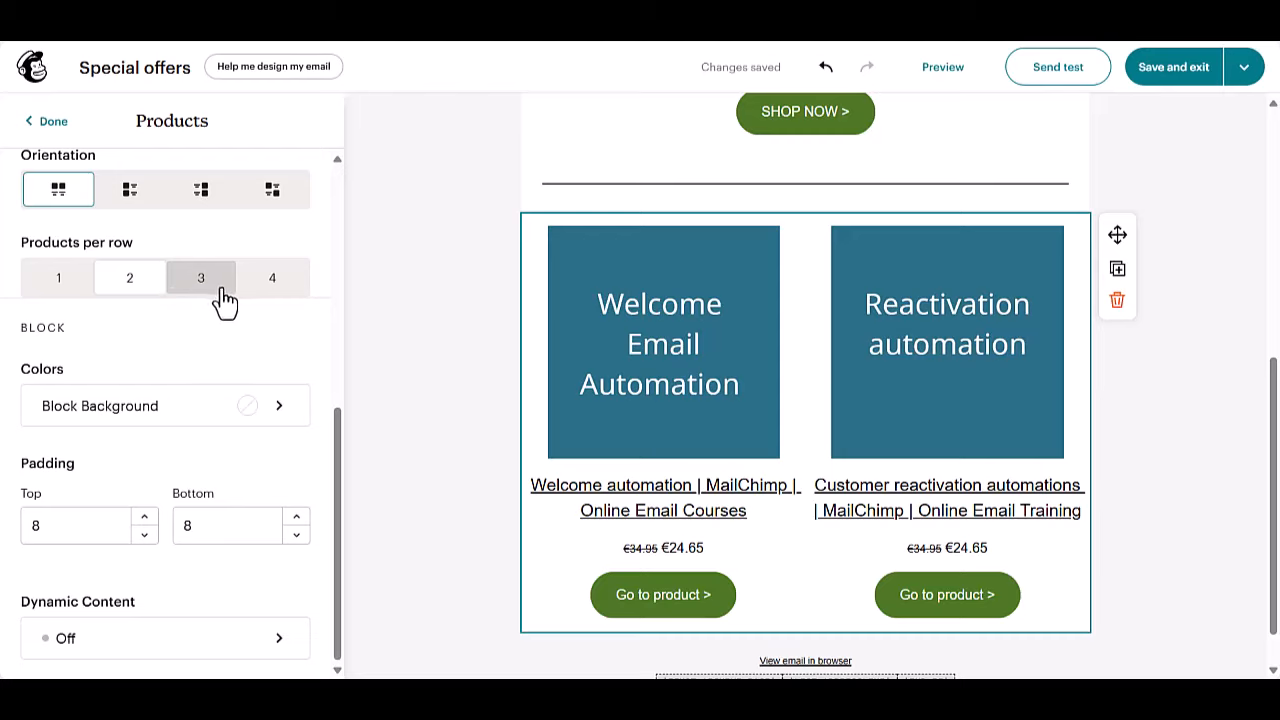
{"action": "scroll", "coordinate": [201, 350], "scroll_direction": "up", "scroll_amount": 3}
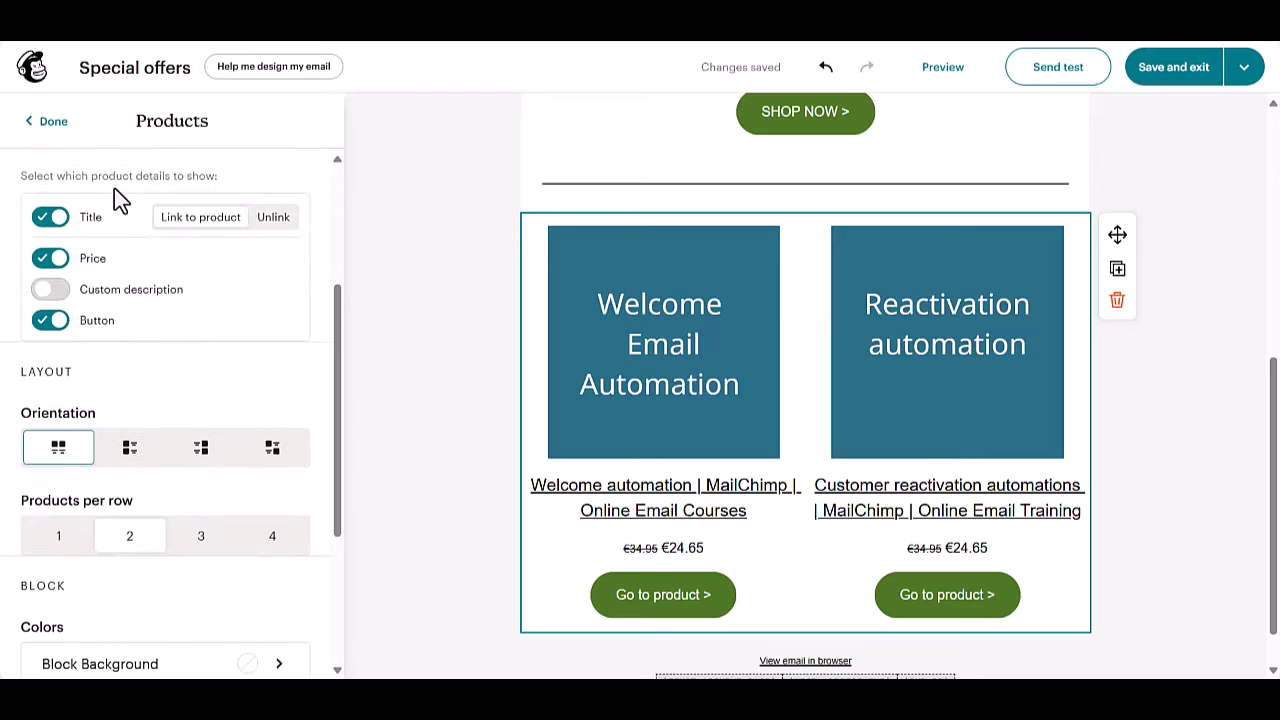
{"action": "left_click", "coordinate": [48, 122]}
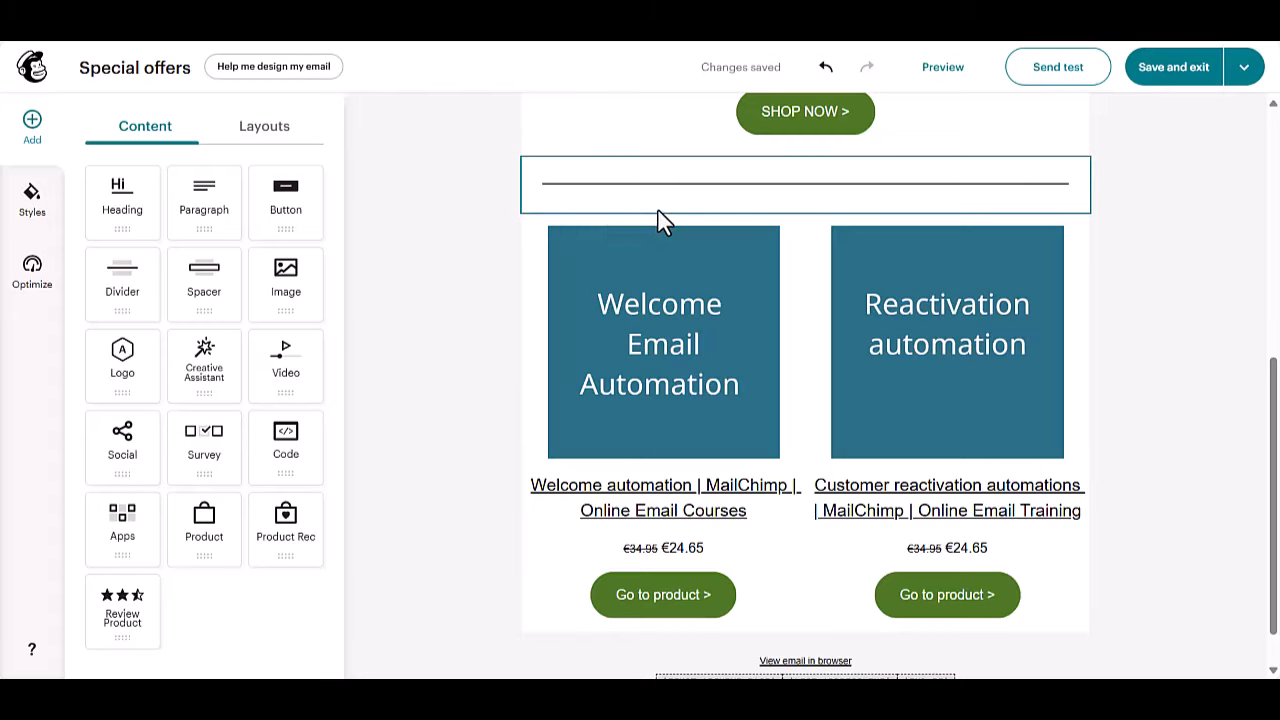
Insert a blank one-column layout between the divider and the product block, and close its settings.
{"action": "left_click", "coordinate": [262, 145]}
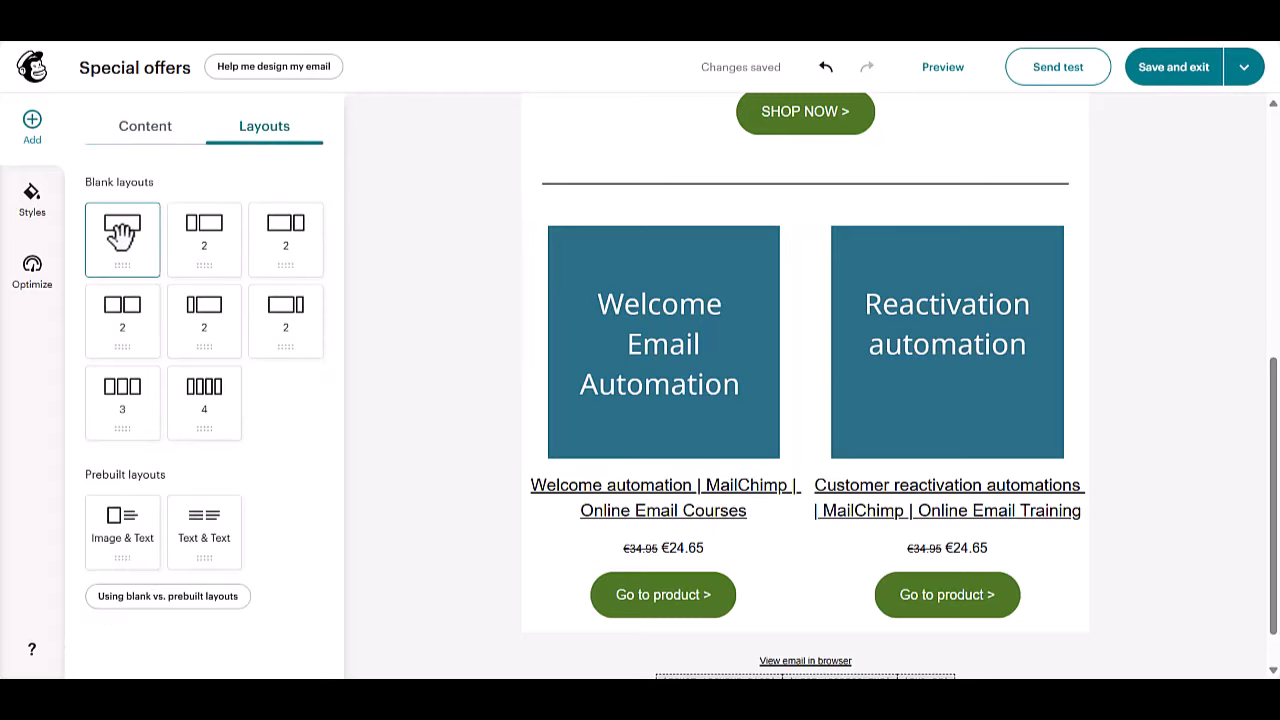
{"action": "left_click_drag", "start_coordinate": [120, 229], "coordinate": [868, 476]}
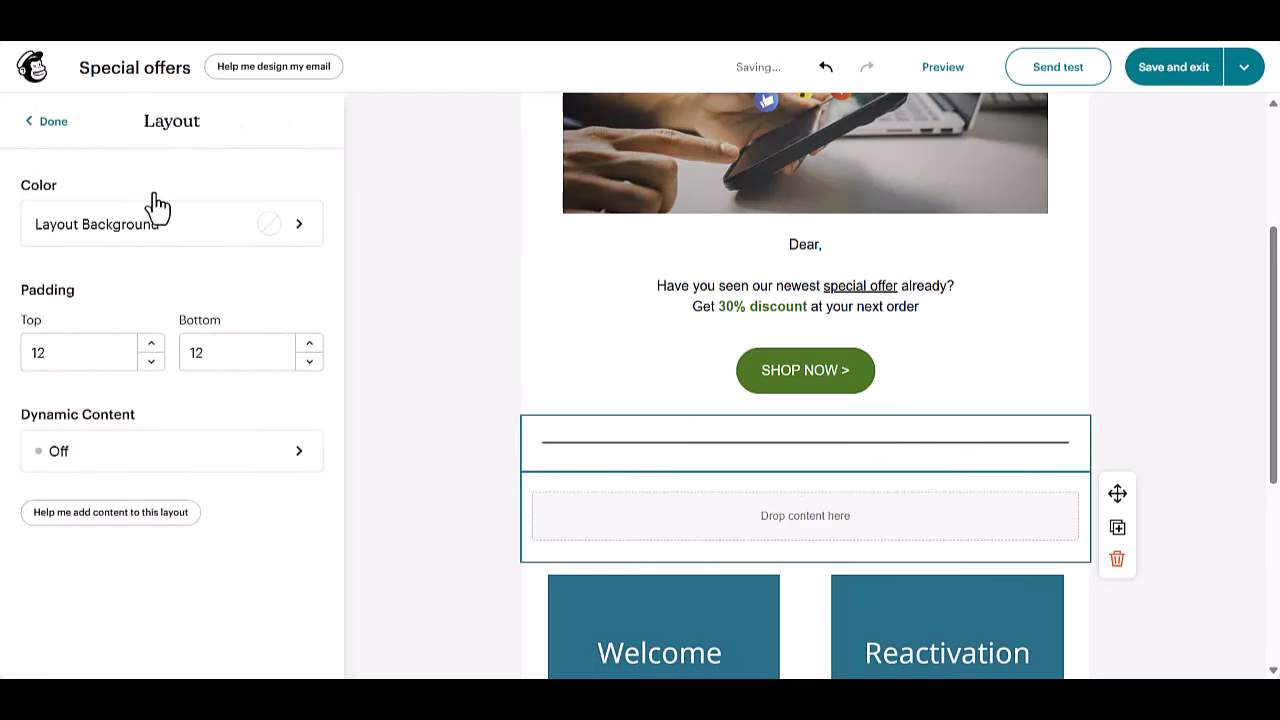
{"action": "left_click", "coordinate": [48, 125]}
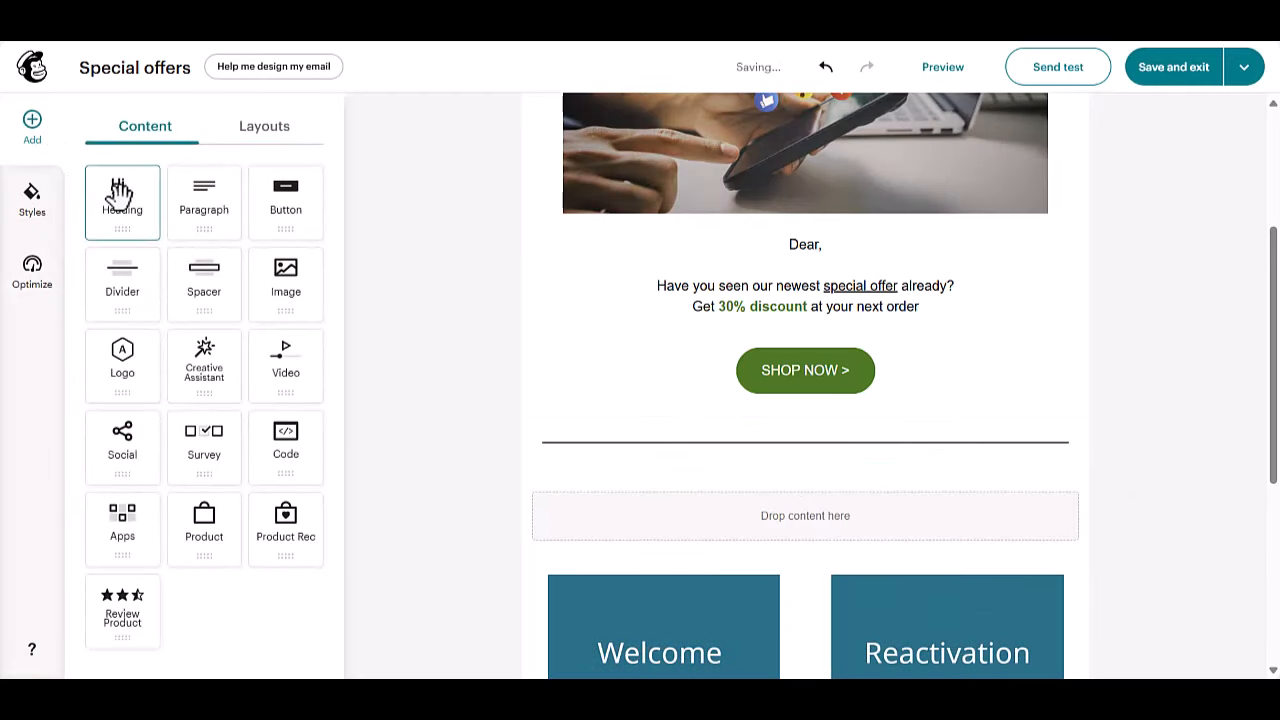
Add a Heading block in the empty layout above the products with the text "Specially selected for you:" and finish editing it.
{"action": "left_click_drag", "start_coordinate": [115, 190], "coordinate": [846, 517]}
{"action": "type", "text": "Sp"}
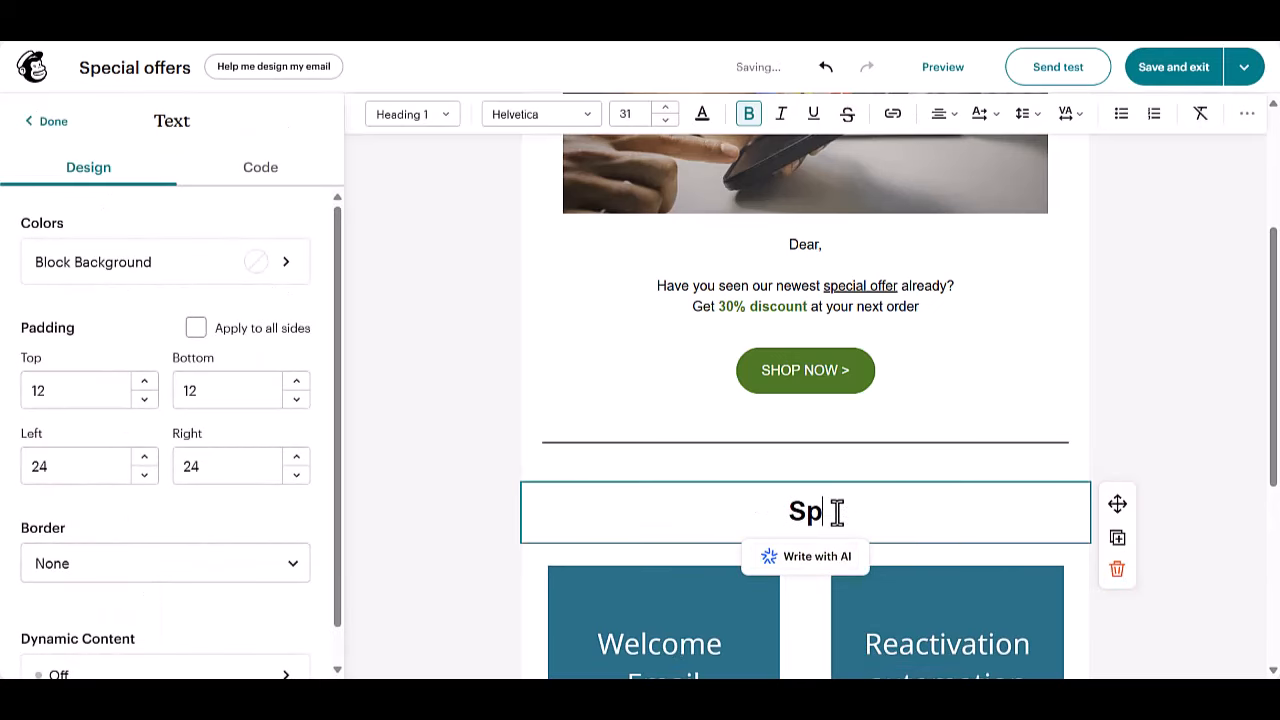
{"action": "type", "text": "ecially sel"}
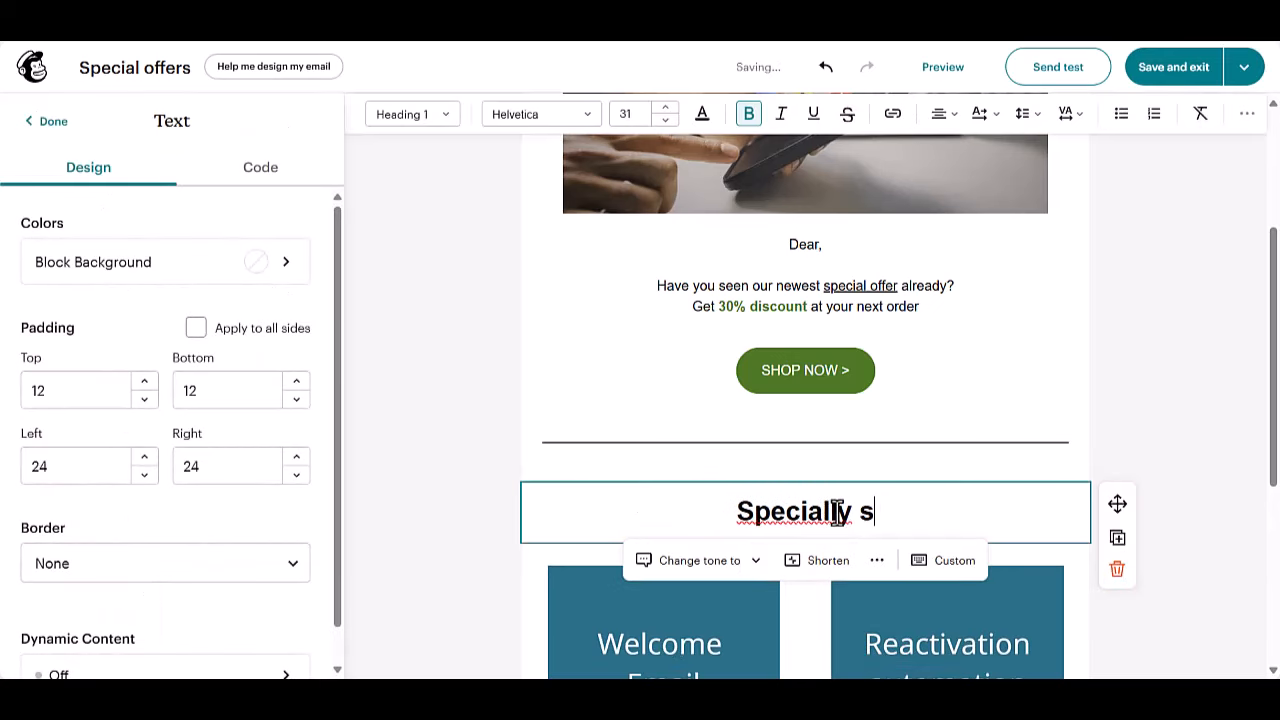
{"action": "key", "text": "BackSpace"}
{"action": "key", "text": "BackSpace"}
{"action": "key", "text": "BackSpace"}
{"action": "key", "text": "BackSpace"}
{"action": "key", "text": "BackSpace"}
{"action": "key", "text": "BackSpace"}
{"action": "key", "text": "BackSpace"}
{"action": "key", "text": "BackSpace"}
{"action": "key", "text": "BackSpace"}
{"action": "key", "text": "BackSpace"}
{"action": "key", "text": "BackSpace"}
{"action": "key", "text": "BackSpace"}
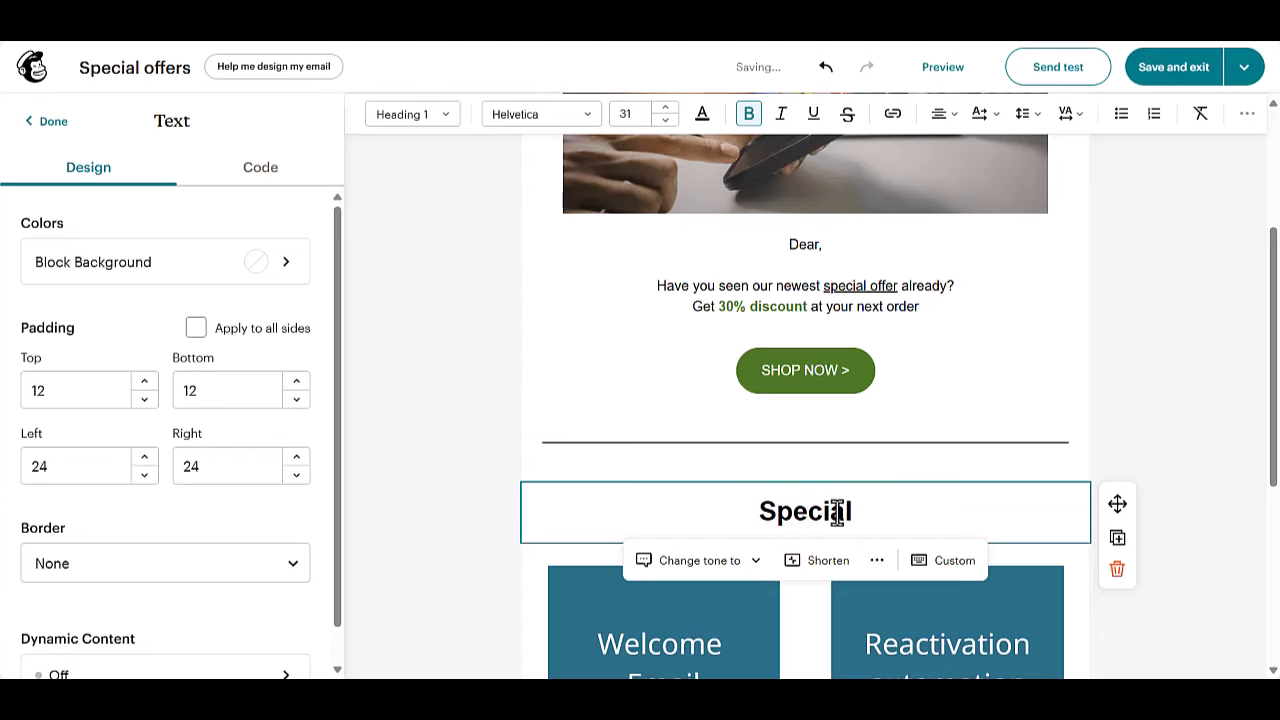
{"action": "type", "text": "p"}
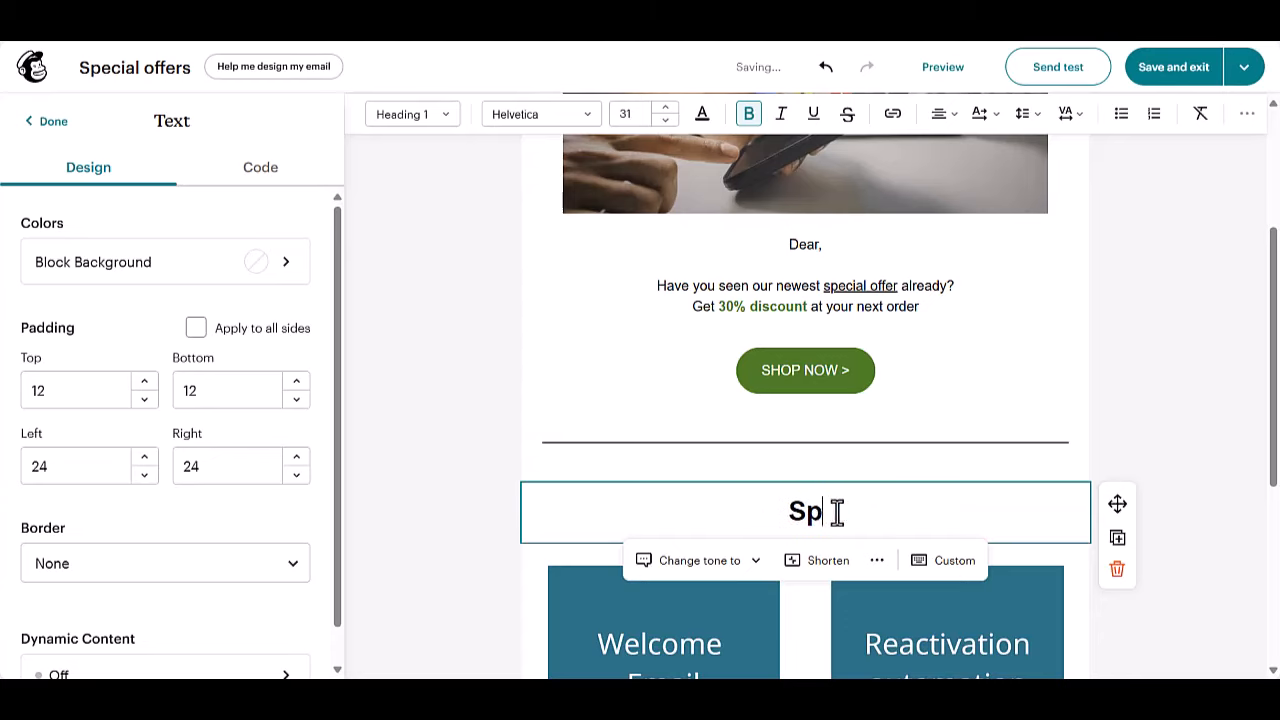
{"action": "type", "text": "ecially sep"}
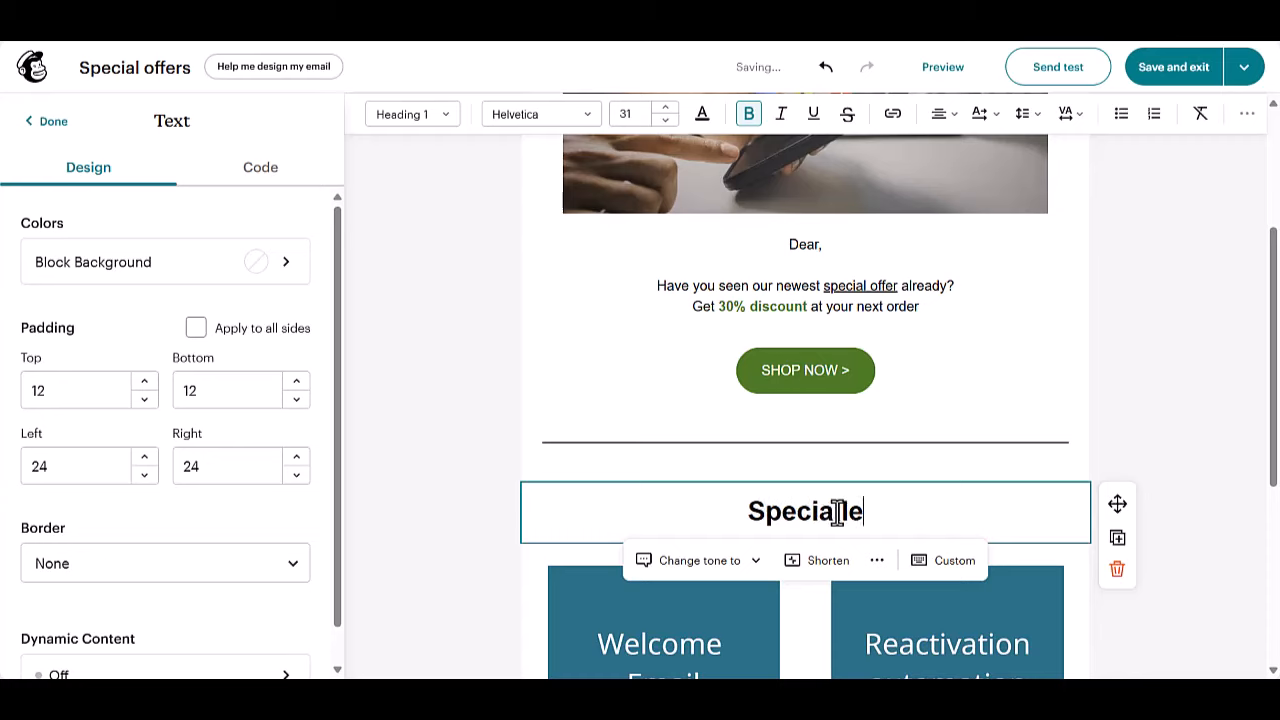
{"action": "key", "text": "BackSpace"}
{"action": "key", "text": "BackSpace"}
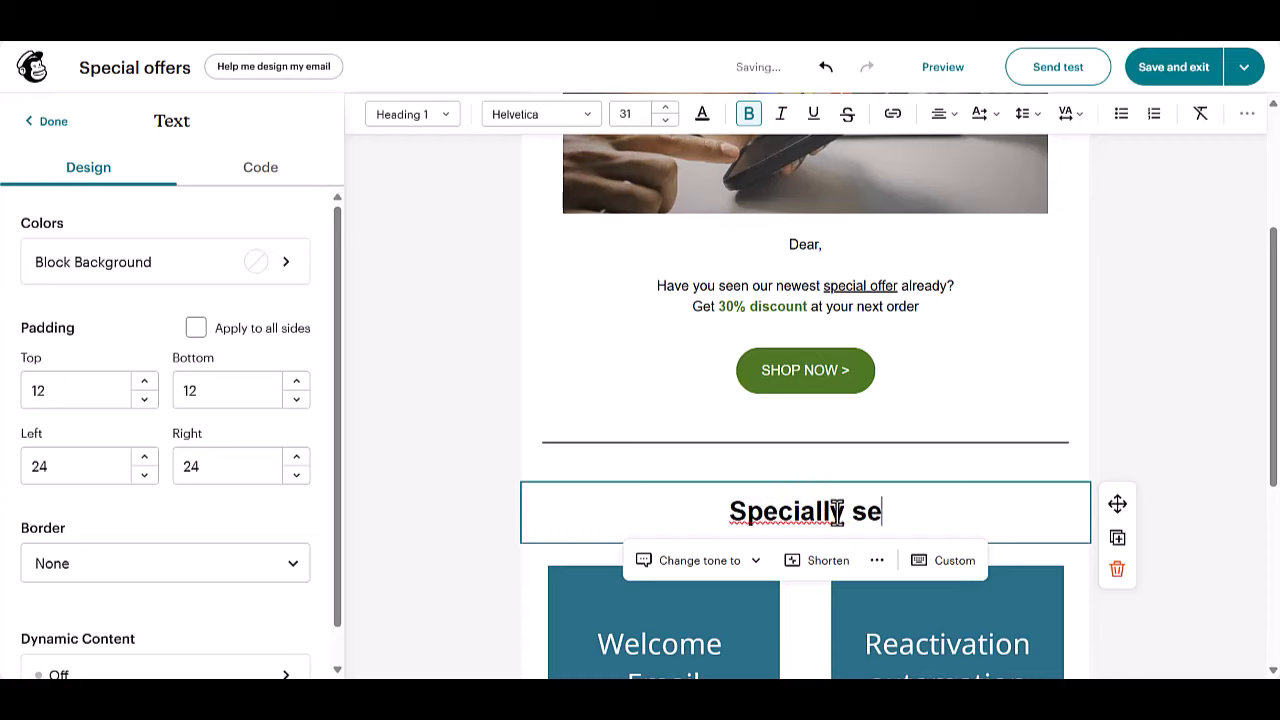
{"action": "type", "text": "elected"}
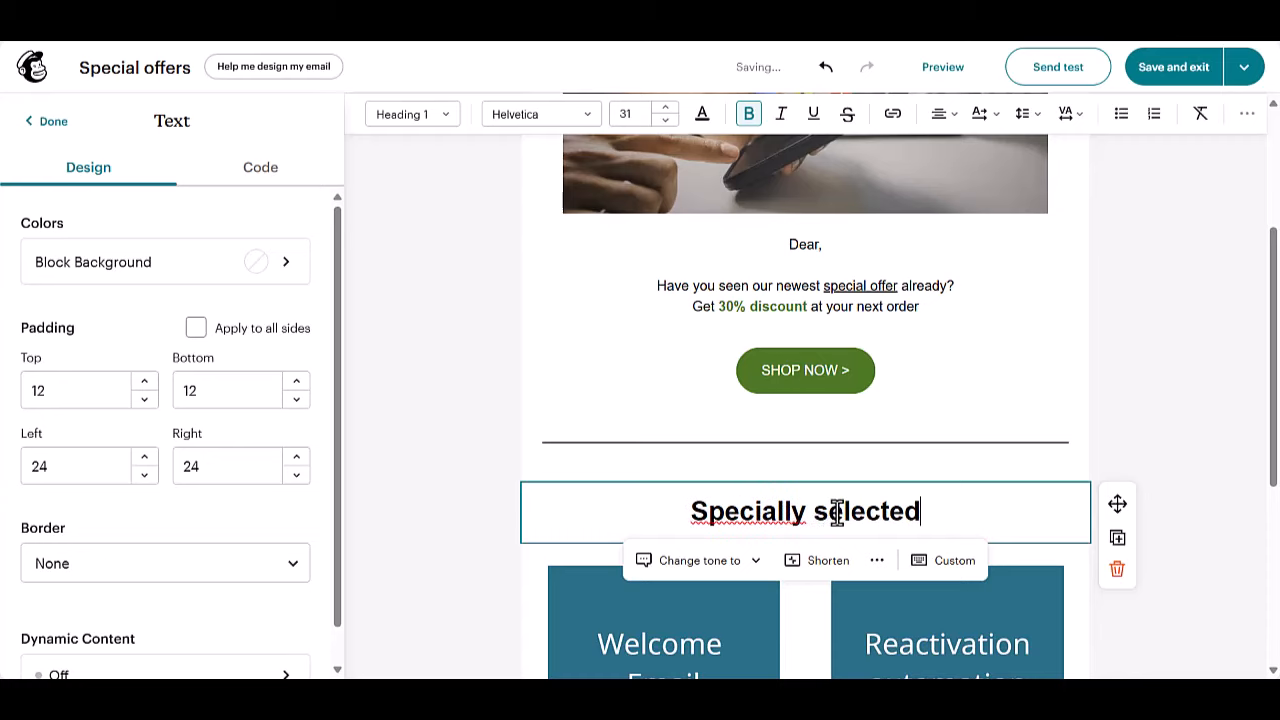
{"action": "type", "text": " for you:"}
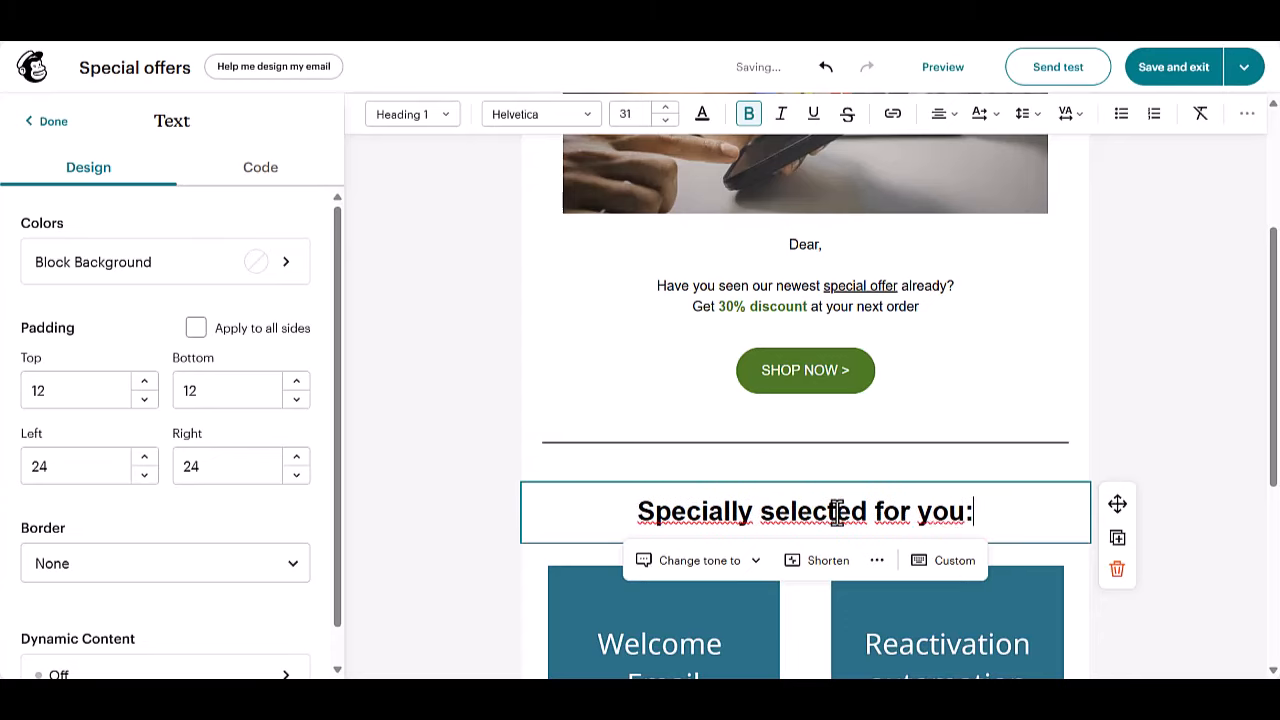
{"action": "left_click", "coordinate": [46, 127]}
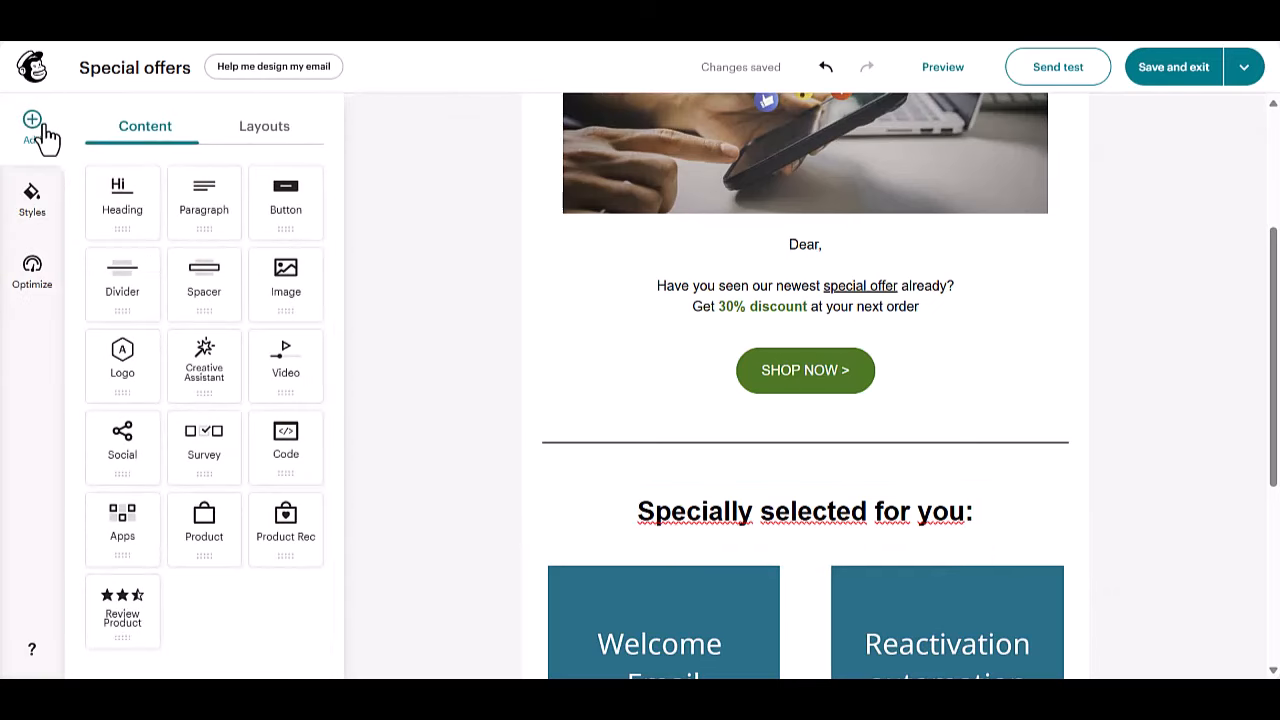
Set the bottom padding of the divider's layout above the "Specially selected for you:" heading to 6 and close its settings.
{"action": "left_click", "coordinate": [816, 476]}
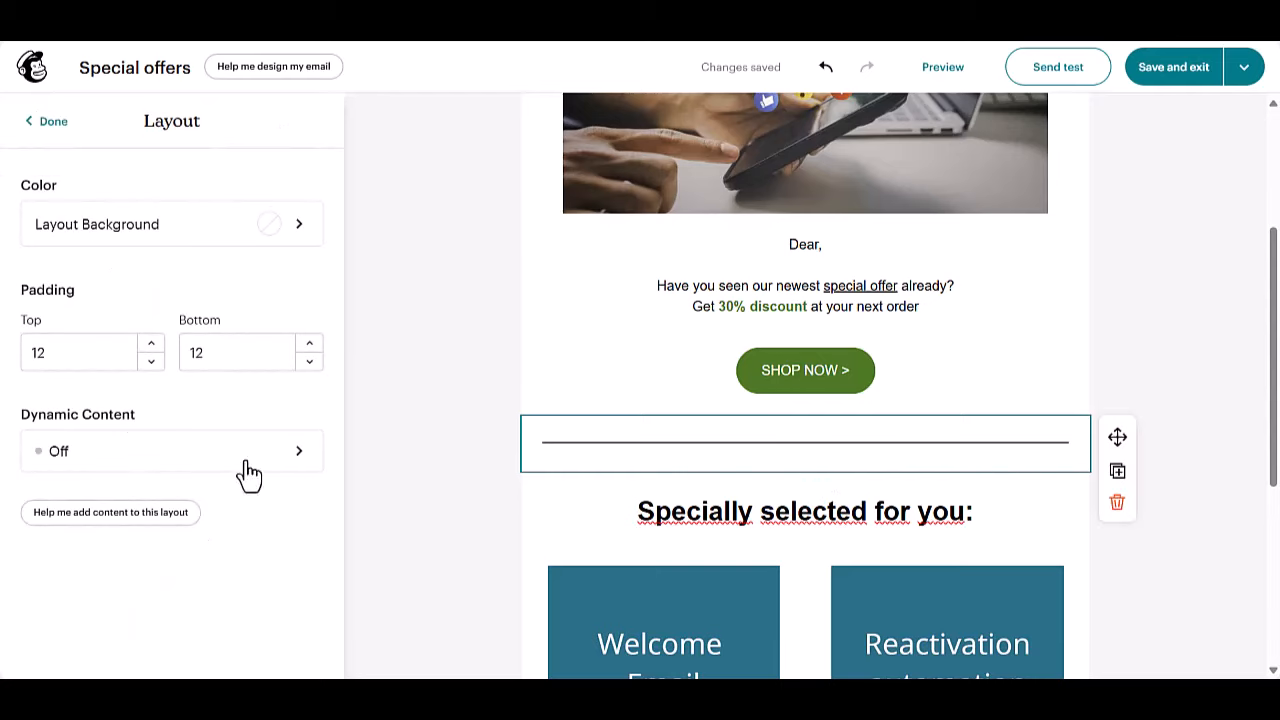
{"action": "left_click", "coordinate": [186, 352]}
{"action": "left_click", "coordinate": [226, 353]}
{"action": "type", "text": "6"}
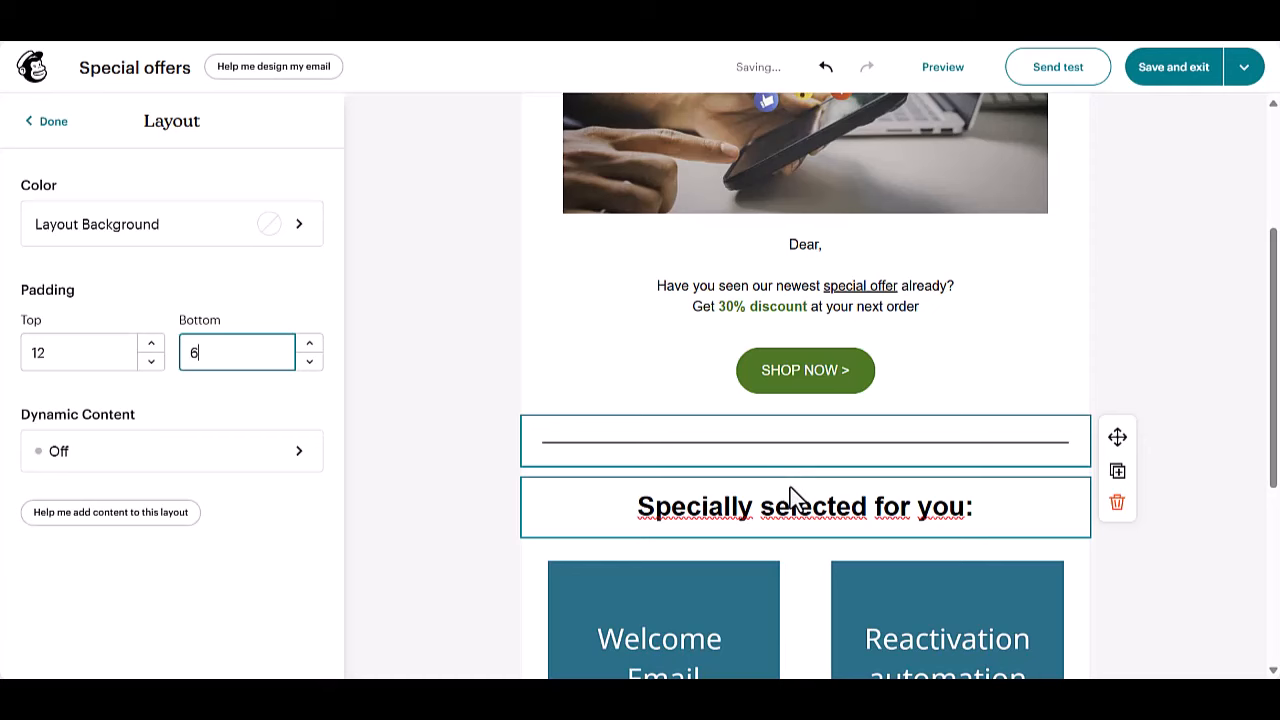
{"action": "left_click", "coordinate": [1157, 461]}
Duplicate the divider layout and move the copy below the two products, just above the email footer.
{"action": "scroll", "coordinate": [1157, 461], "scroll_direction": "down", "scroll_amount": 3}
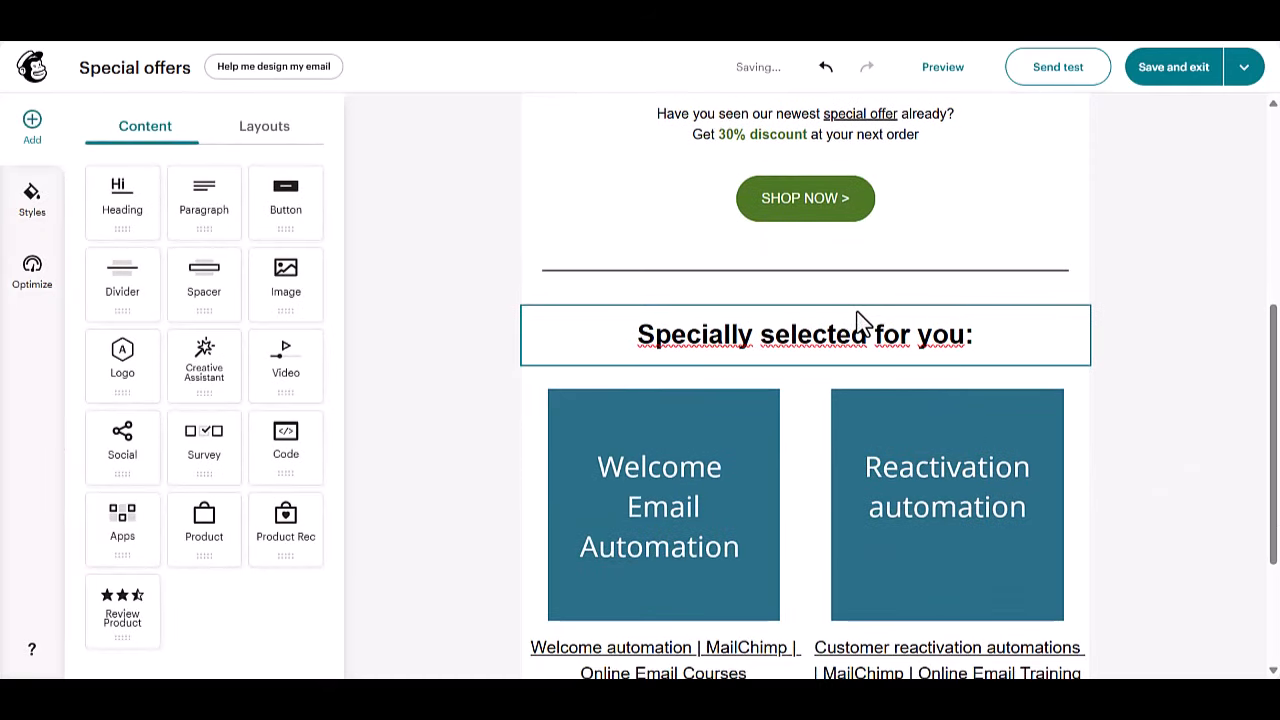
{"action": "scroll", "coordinate": [1066, 460], "scroll_direction": "down", "scroll_amount": 3}
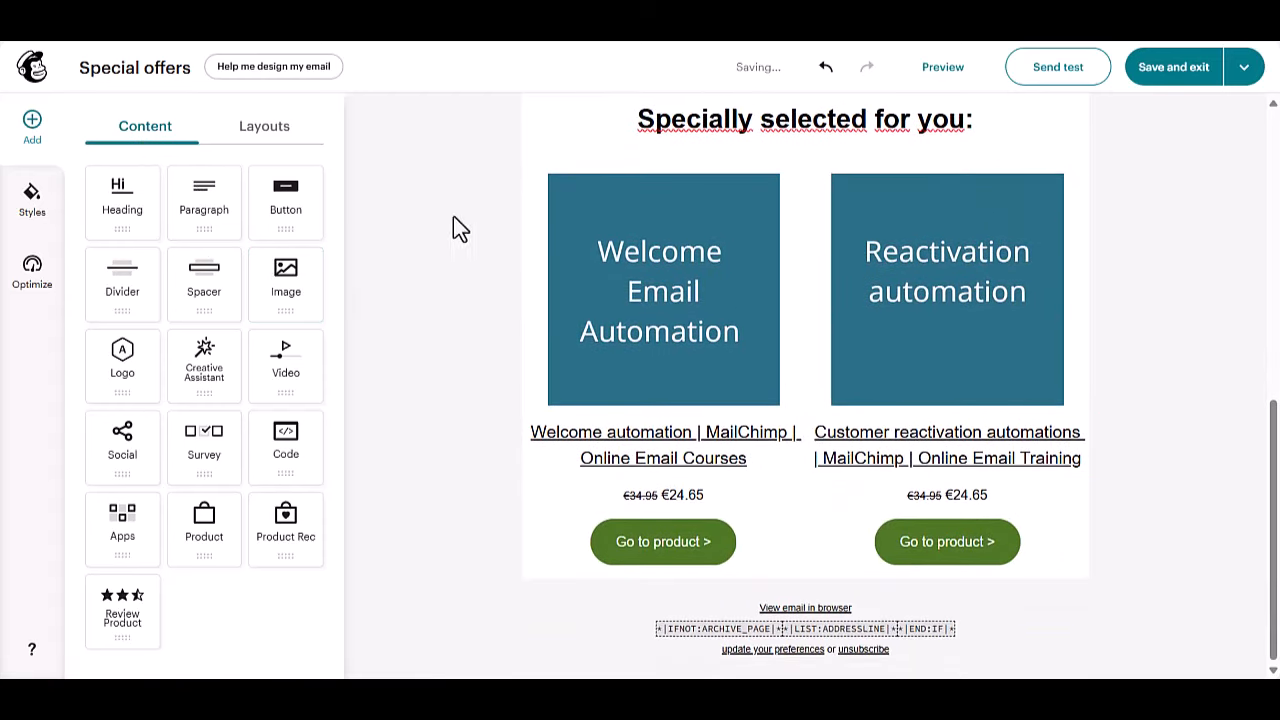
{"action": "scroll", "coordinate": [1147, 393], "scroll_direction": "up", "scroll_amount": 2}
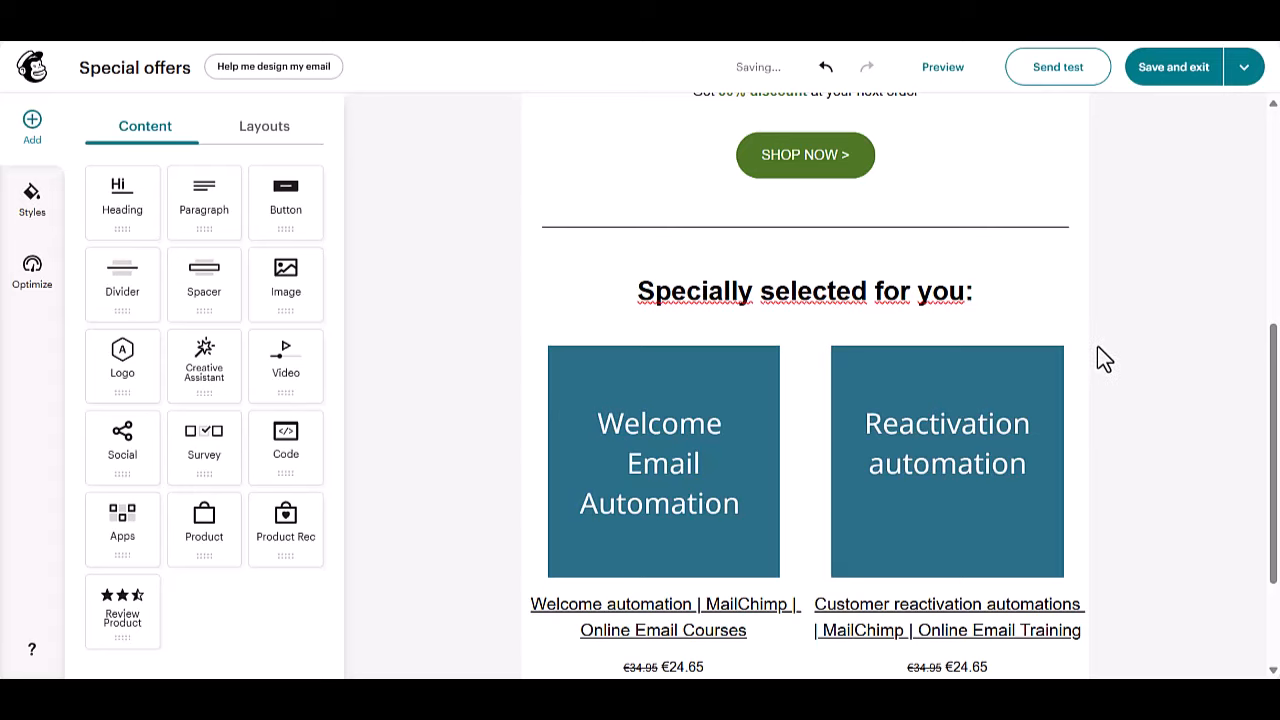
{"action": "left_click", "coordinate": [264, 134]}
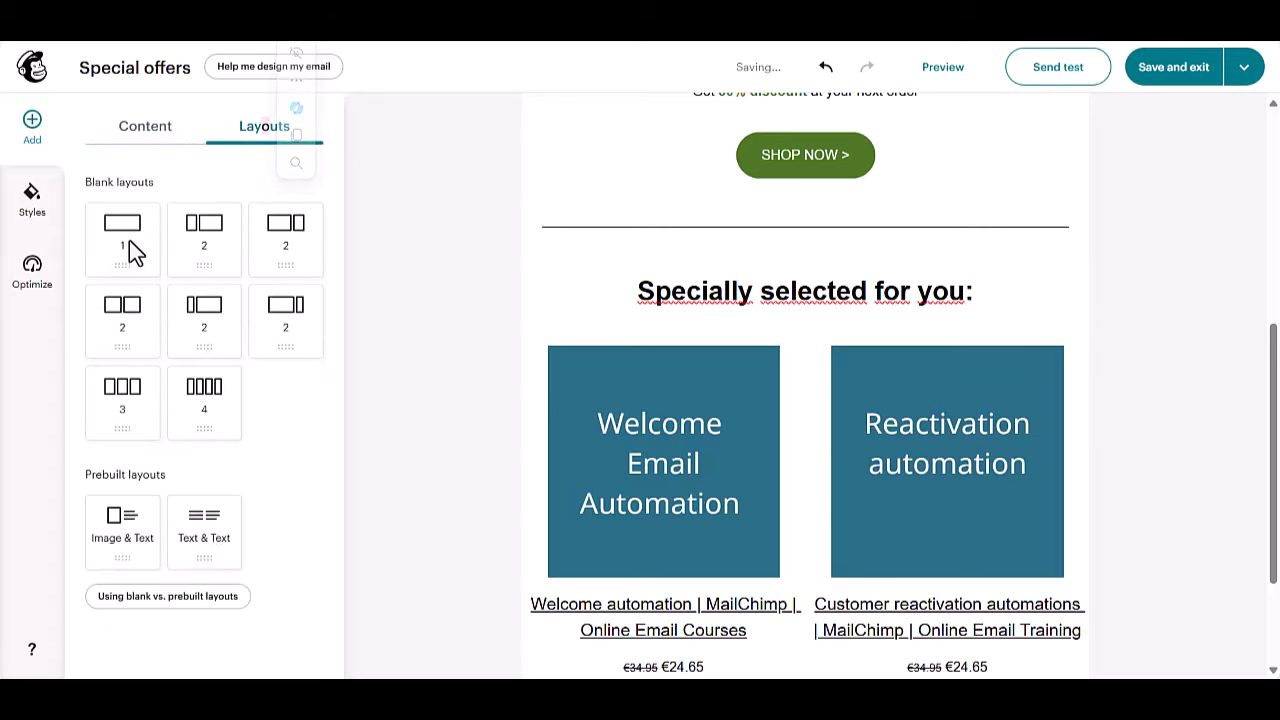
{"action": "scroll", "coordinate": [700, 400], "scroll_direction": "down", "scroll_amount": 2}
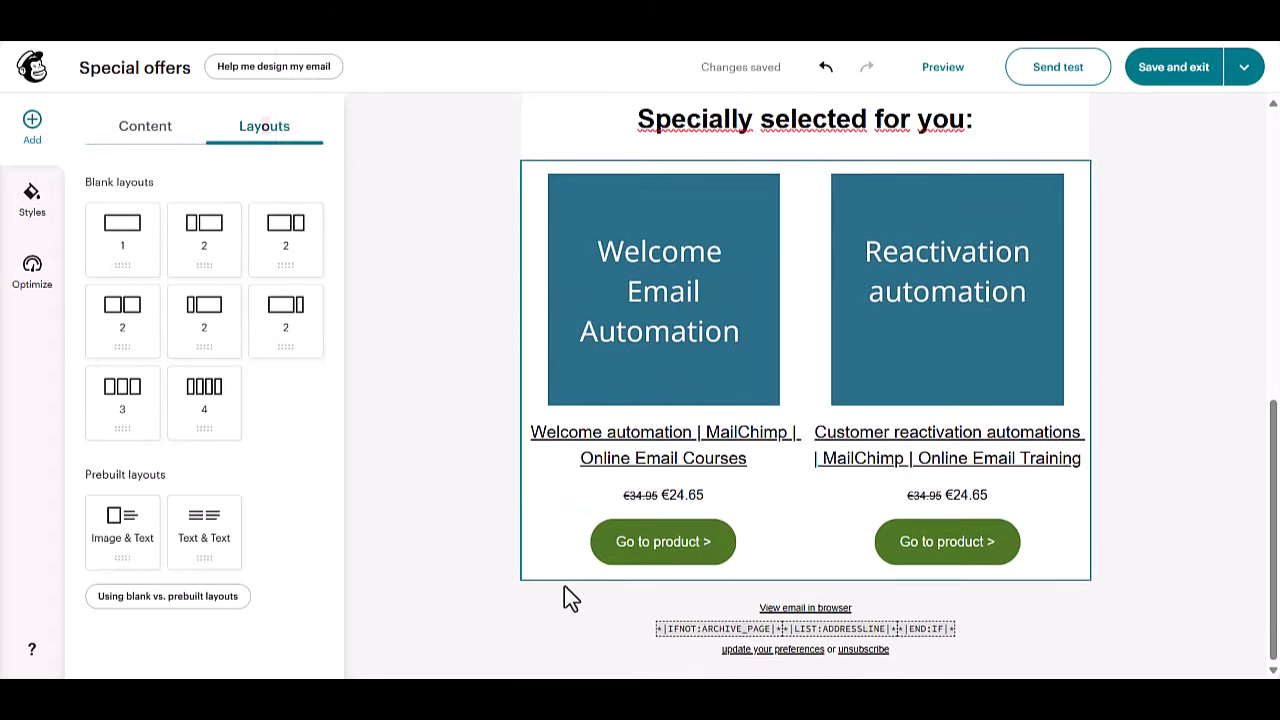
{"action": "scroll", "coordinate": [1147, 404], "scroll_direction": "up", "scroll_amount": 2}
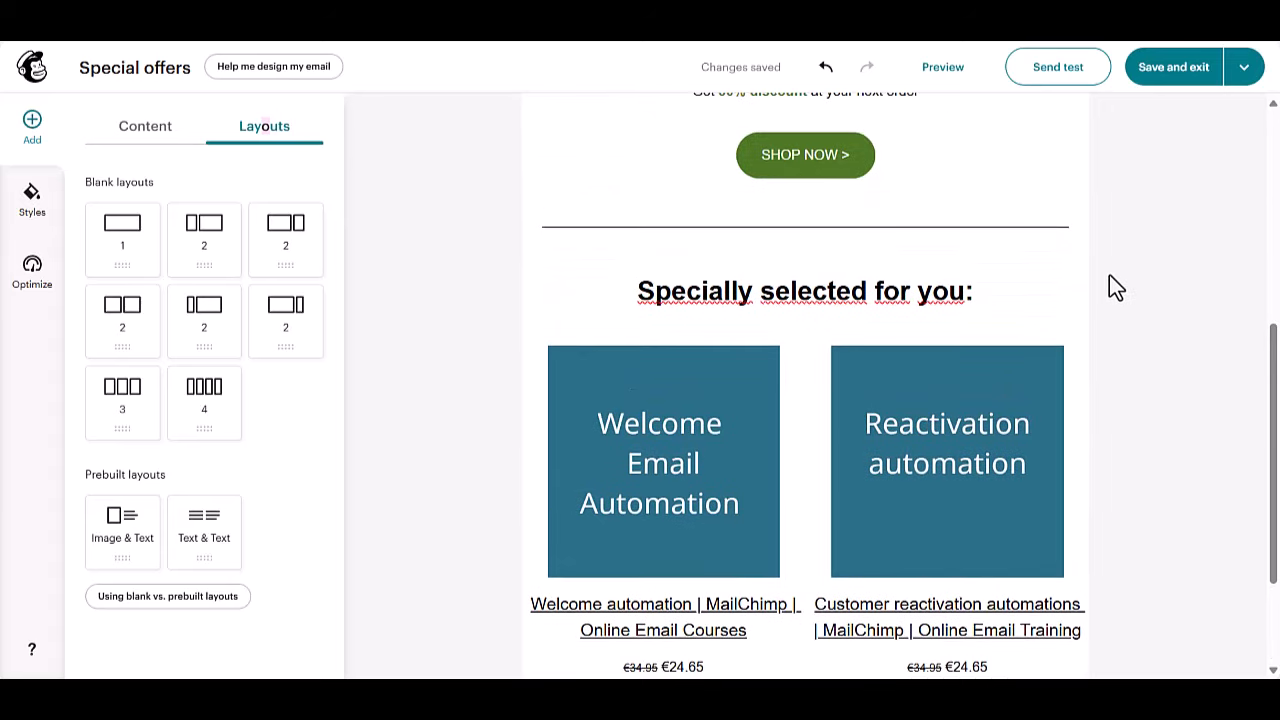
{"action": "left_click", "coordinate": [1052, 251]}
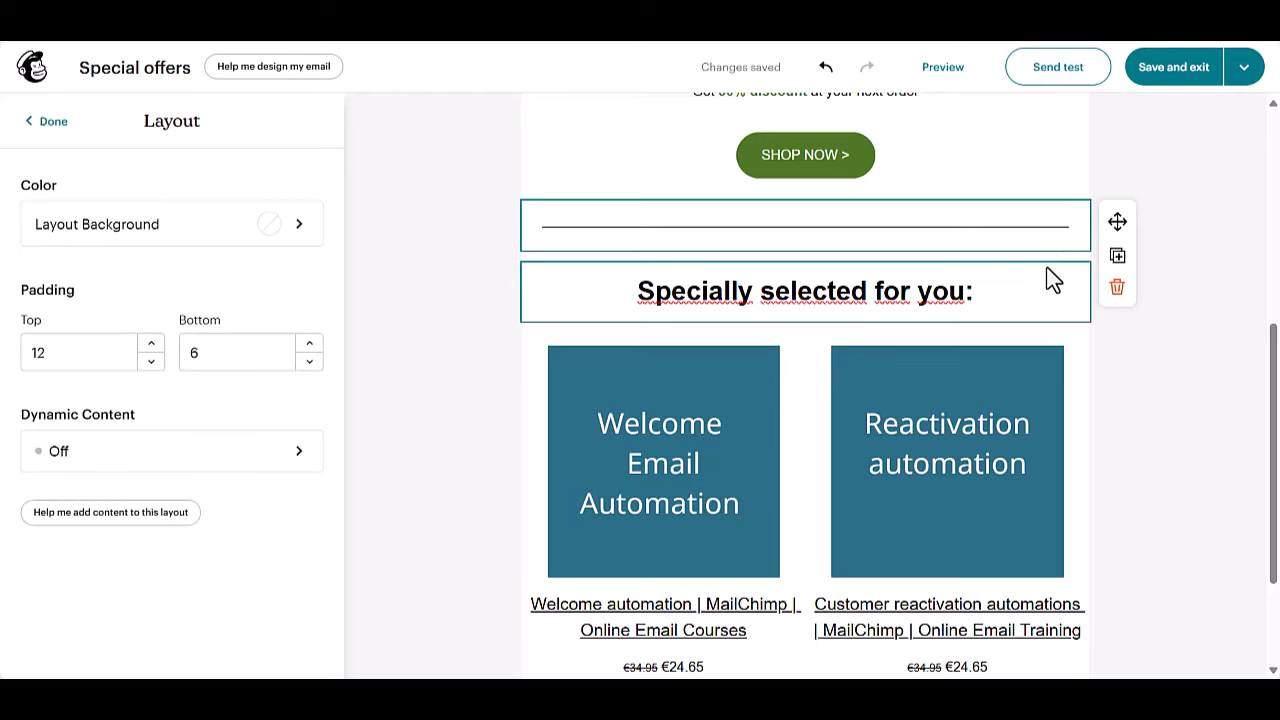
{"action": "left_click", "coordinate": [1117, 262]}
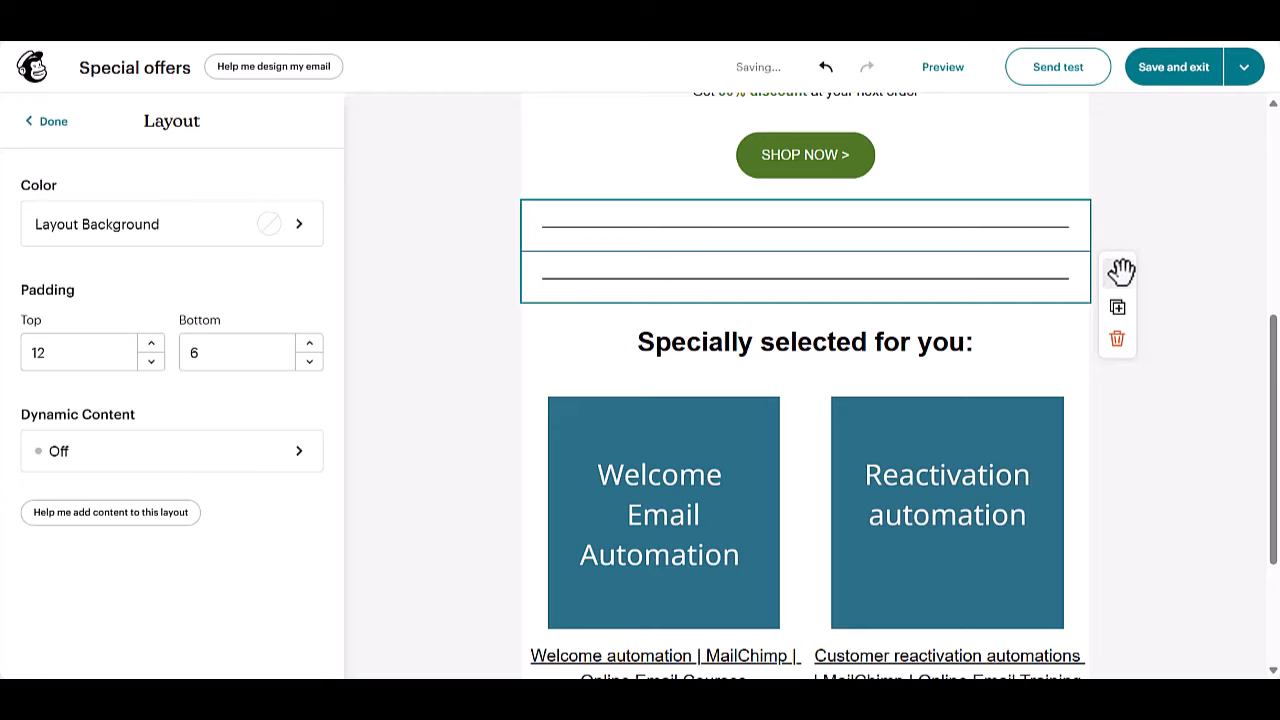
{"action": "left_click_drag", "start_coordinate": [1117, 273], "coordinate": [835, 583]}
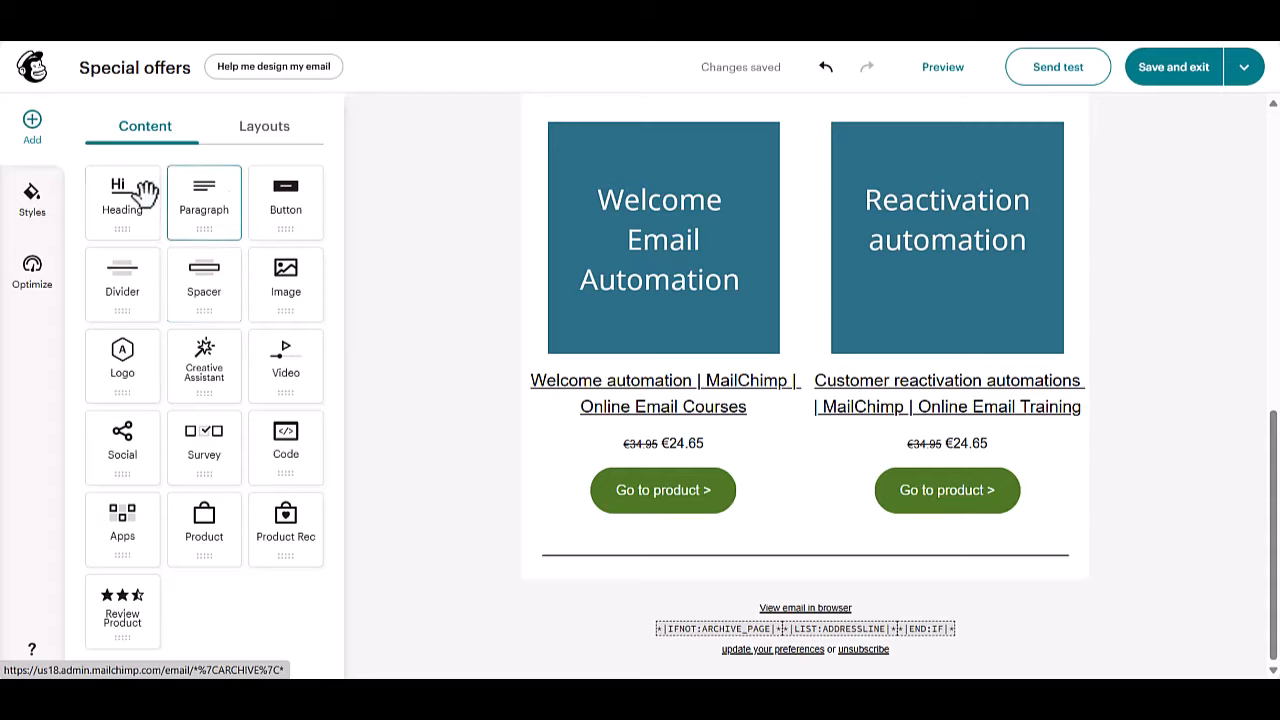
Insert a blank one-column layout beneath the divider that follows the products, and close its settings.
{"action": "mouse_move", "coordinate": [282, 286]}
{"action": "left_mouse_down"}
{"action": "mouse_move", "coordinate": [505, 359]}
{"action": "mouse_move", "coordinate": [805, 565]}
{"action": "mouse_move", "coordinate": [845, 575]}
{"action": "mouse_move", "coordinate": [305, 435]}
{"action": "mouse_move", "coordinate": [283, 285]}
{"action": "left_mouse_up"}
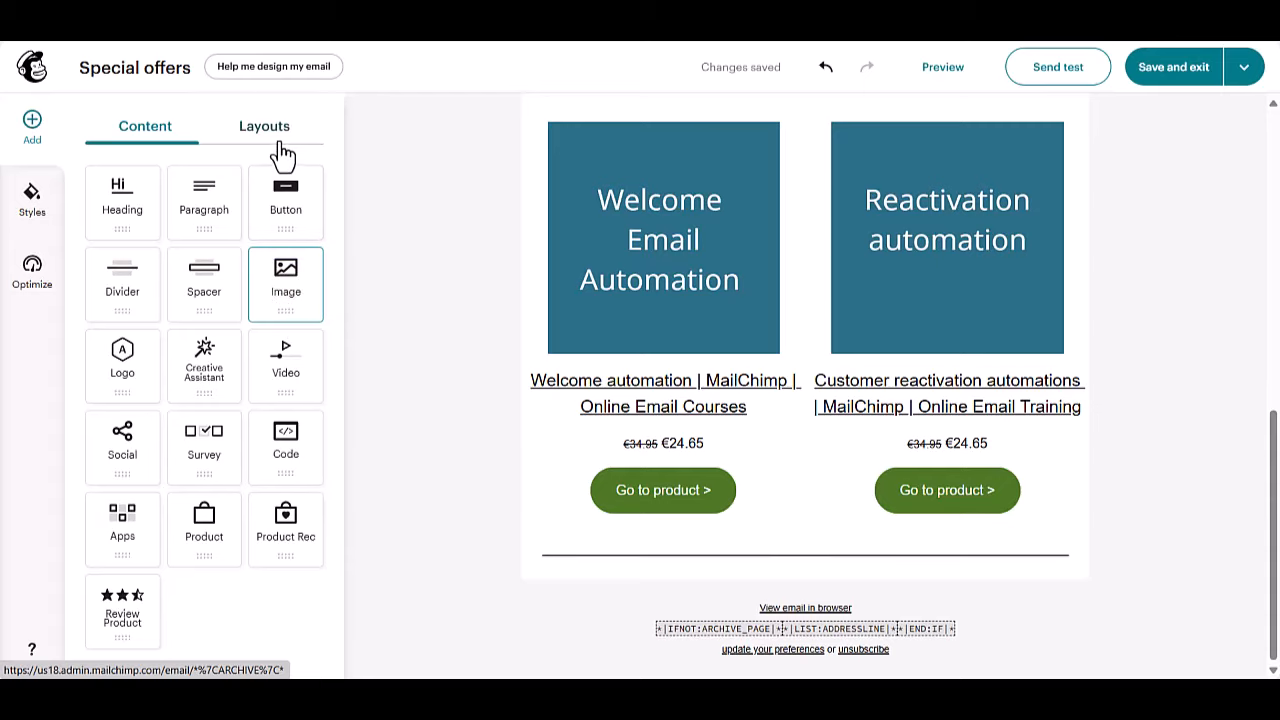
{"action": "left_click", "coordinate": [276, 145]}
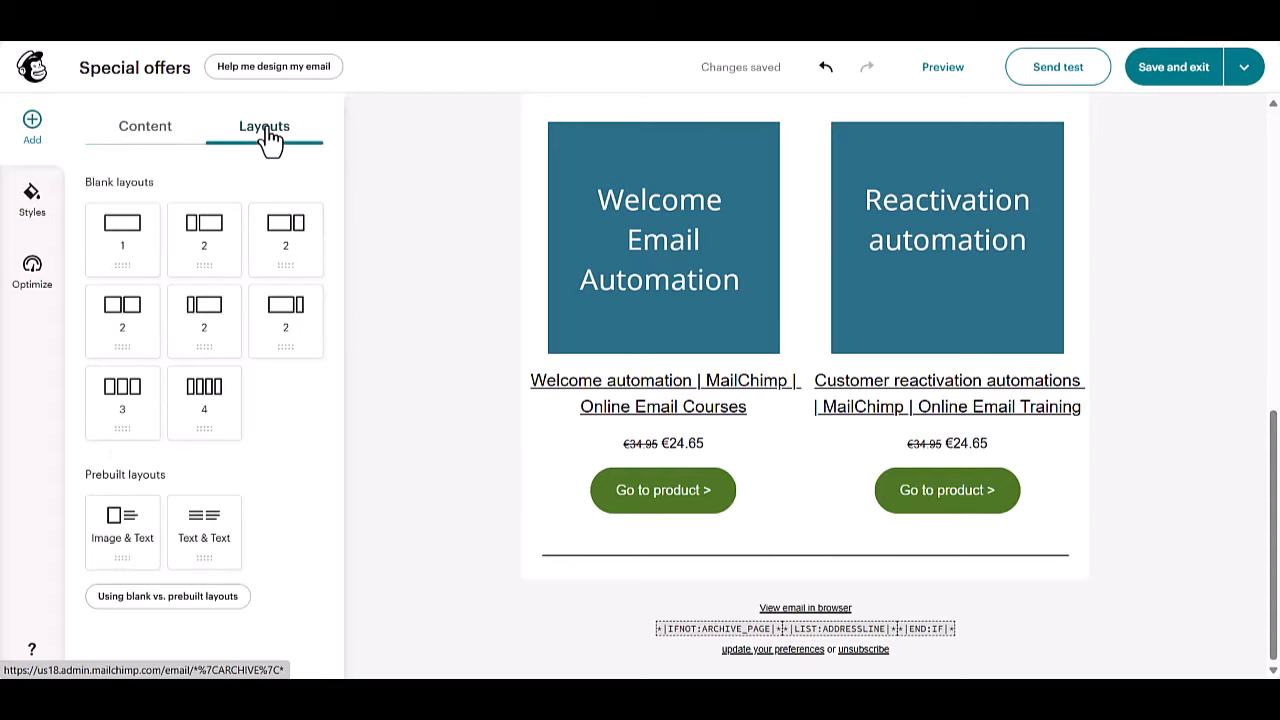
{"action": "left_click_drag", "start_coordinate": [124, 216], "coordinate": [826, 590]}
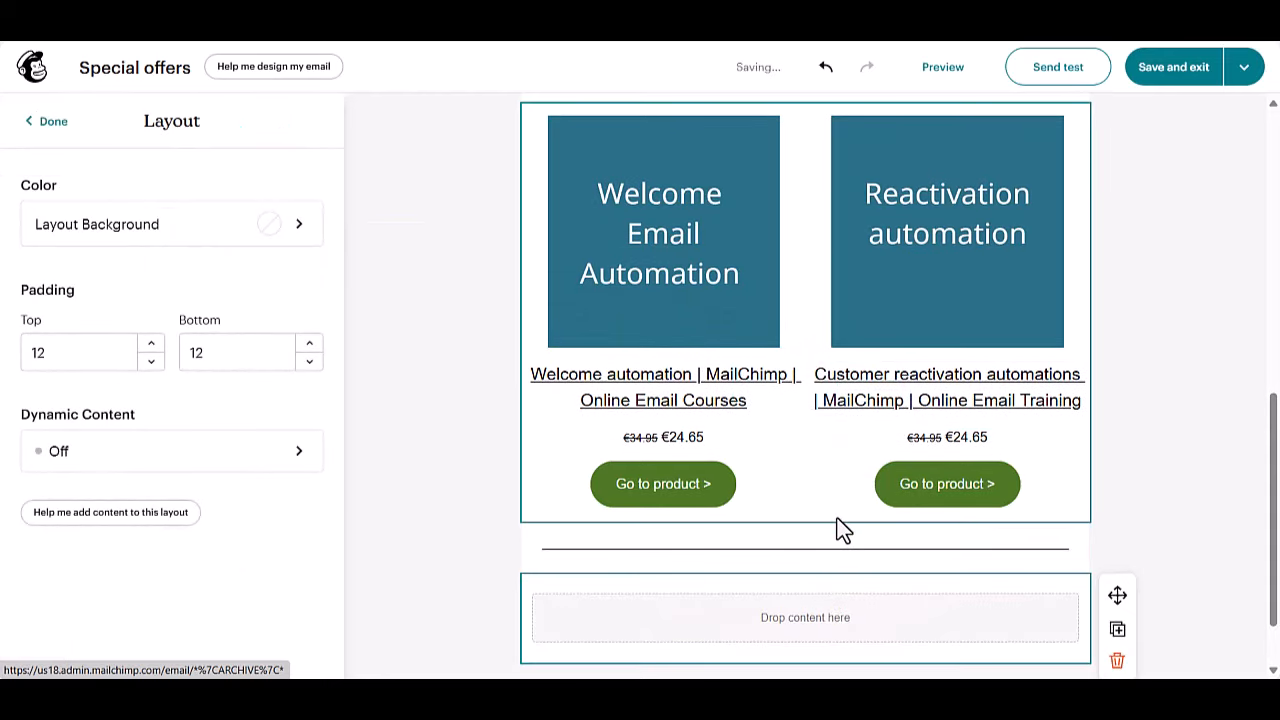
{"action": "left_click", "coordinate": [38, 124]}
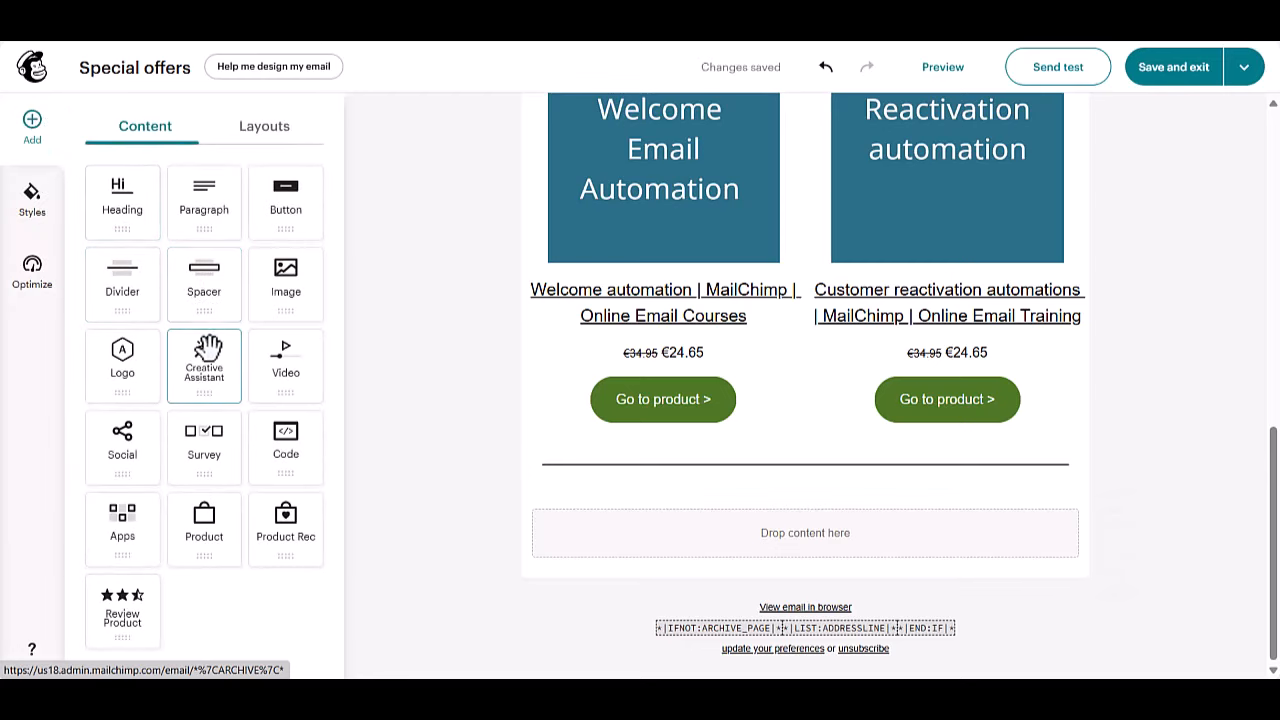
Add an Image block in the empty layout and fill it with the social media cubes picture from the content studio.
{"action": "left_click_drag", "start_coordinate": [286, 277], "coordinate": [795, 552]}
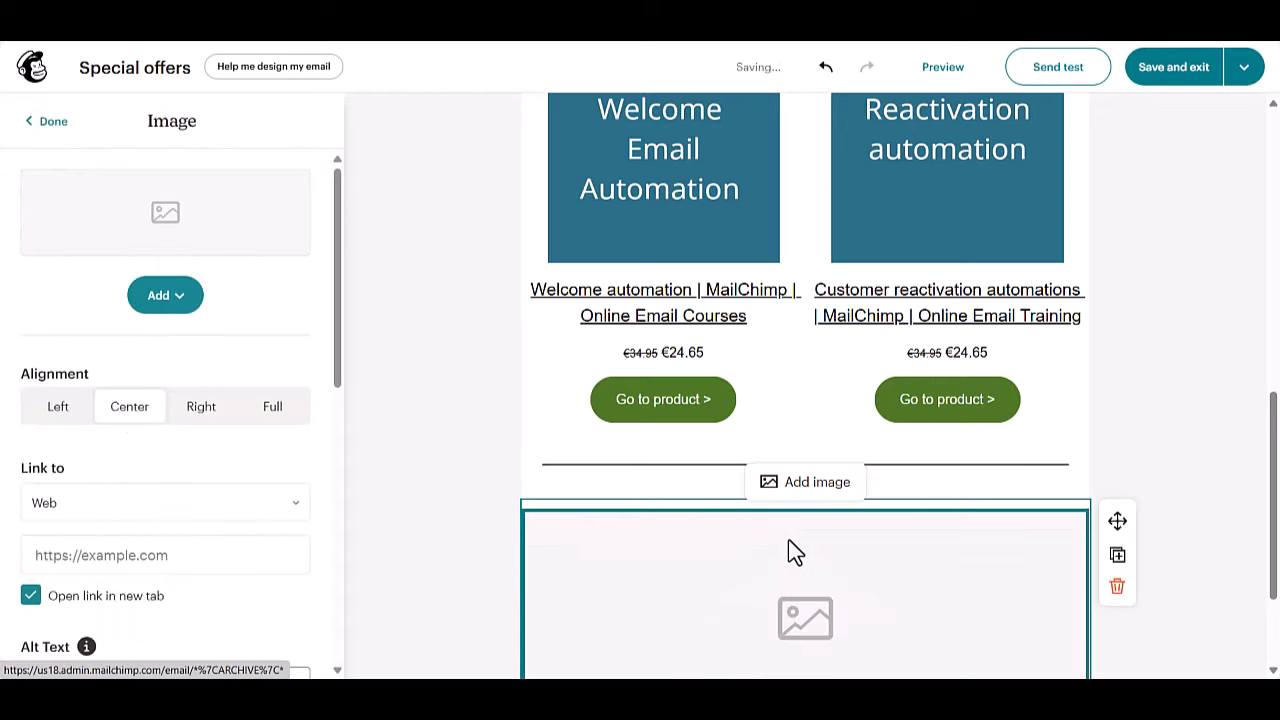
{"action": "left_click", "coordinate": [160, 298]}
{"action": "left_click", "coordinate": [205, 390]}
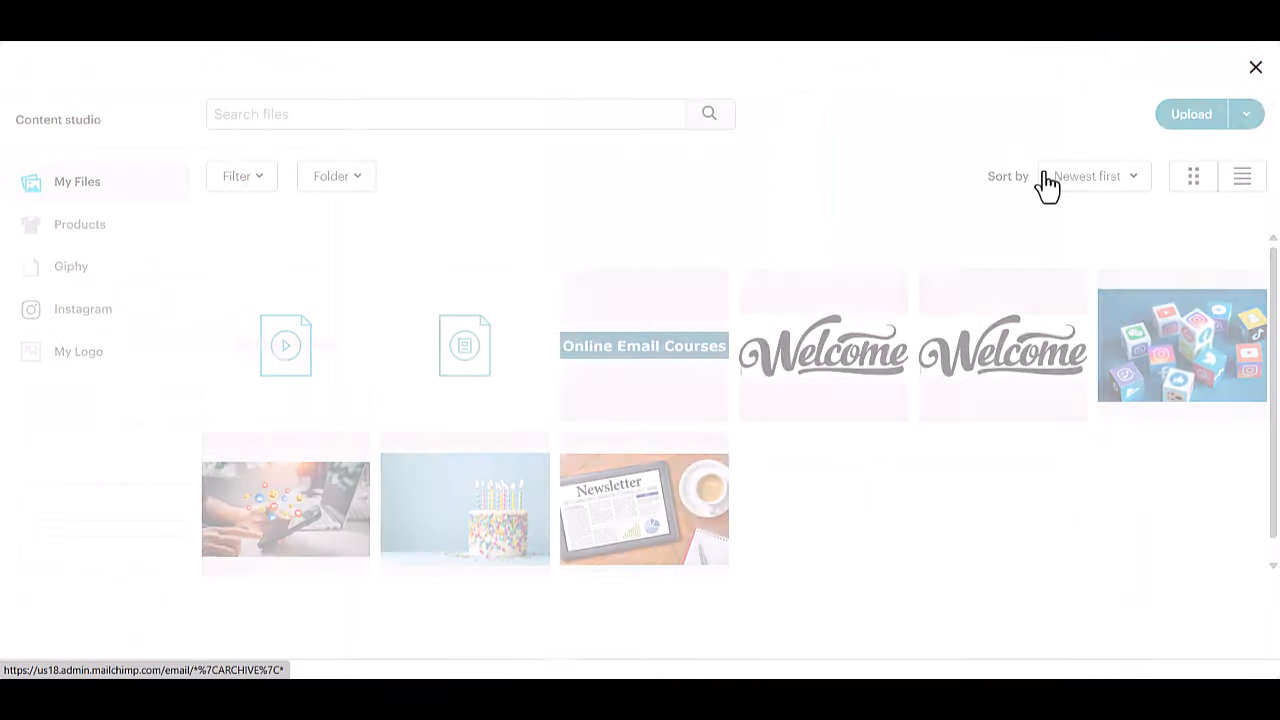
{"action": "left_click", "coordinate": [1153, 333]}
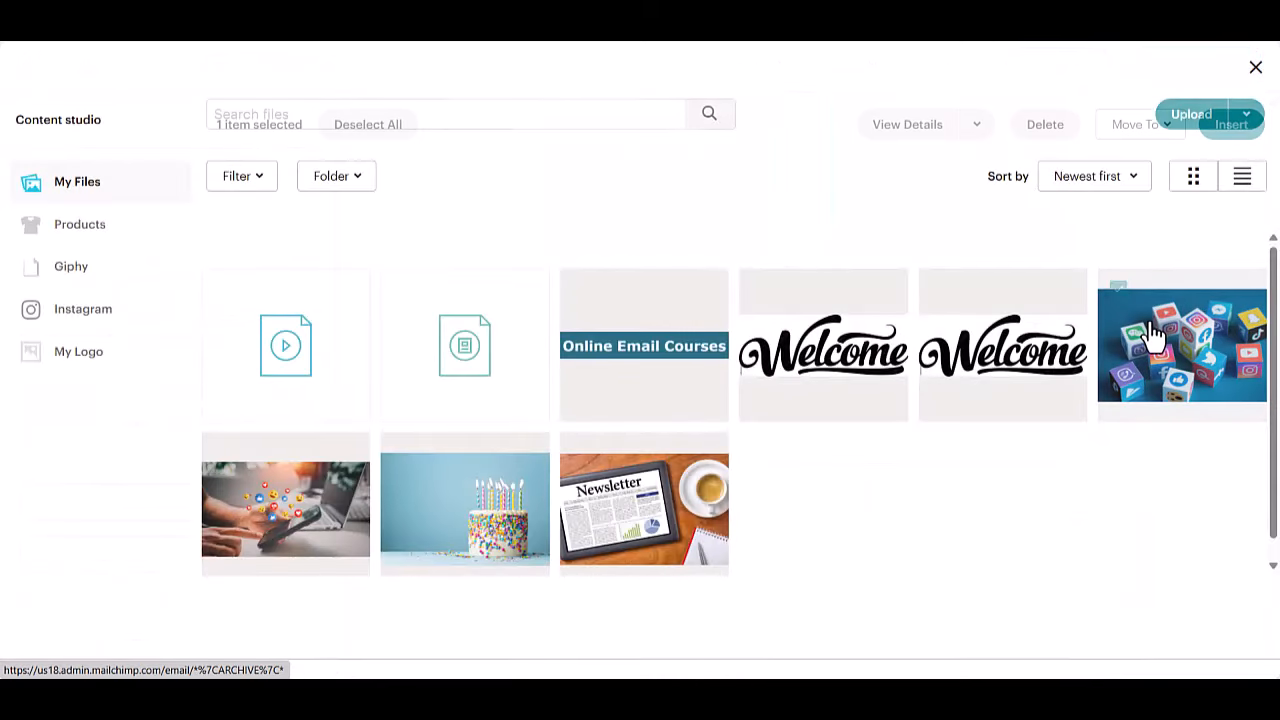
{"action": "left_click", "coordinate": [1231, 128]}
{"action": "left_click", "coordinate": [127, 563]}
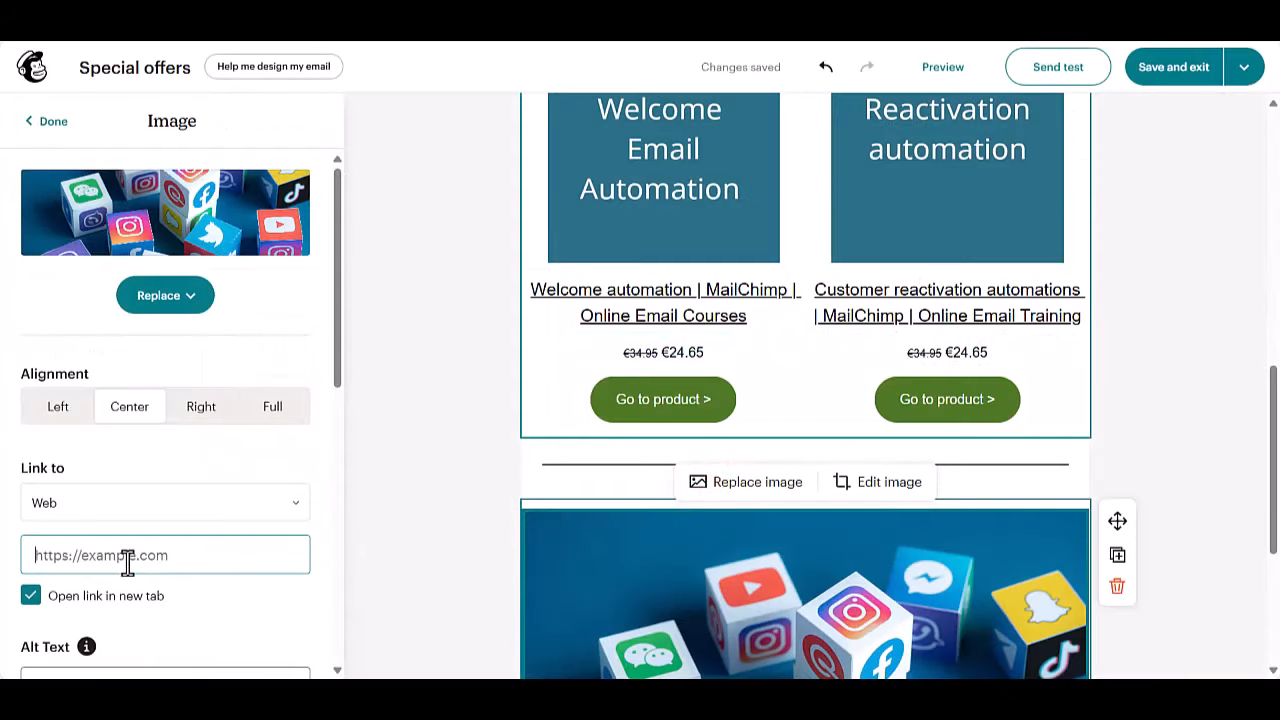
{"action": "type", "text": "www.onlineemai"}
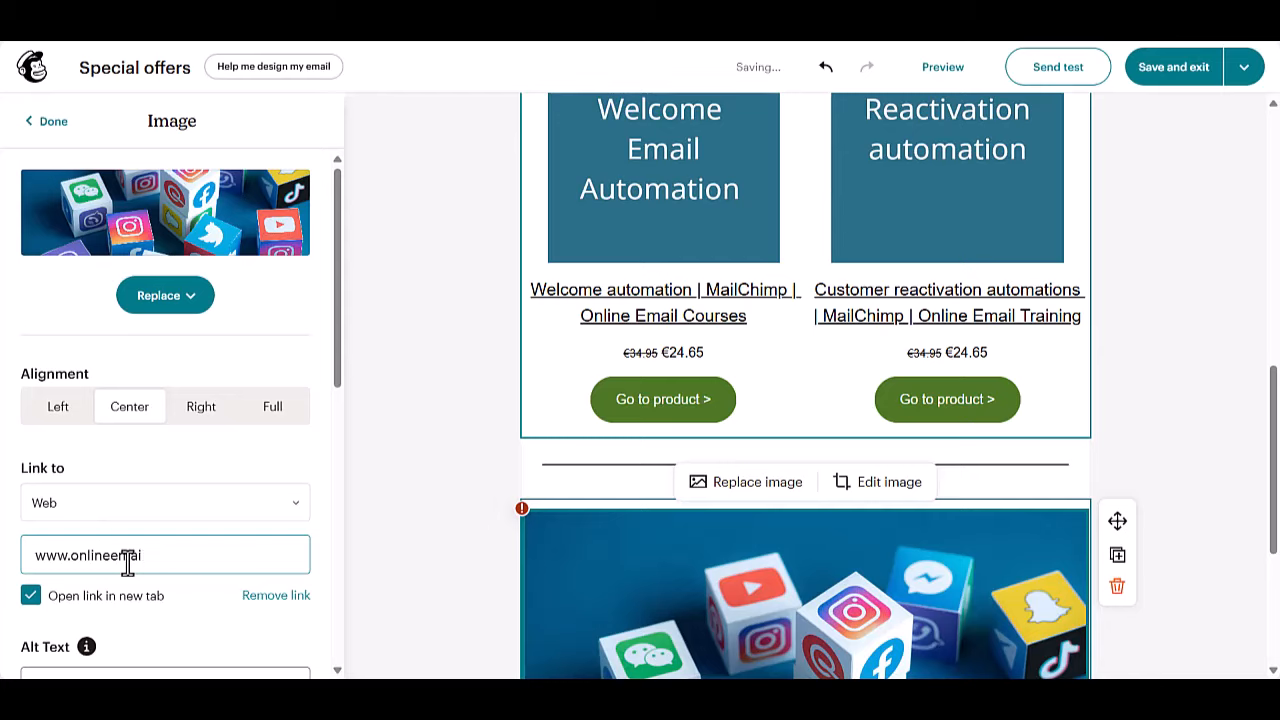
{"action": "type", "text": "lcourses.com"}
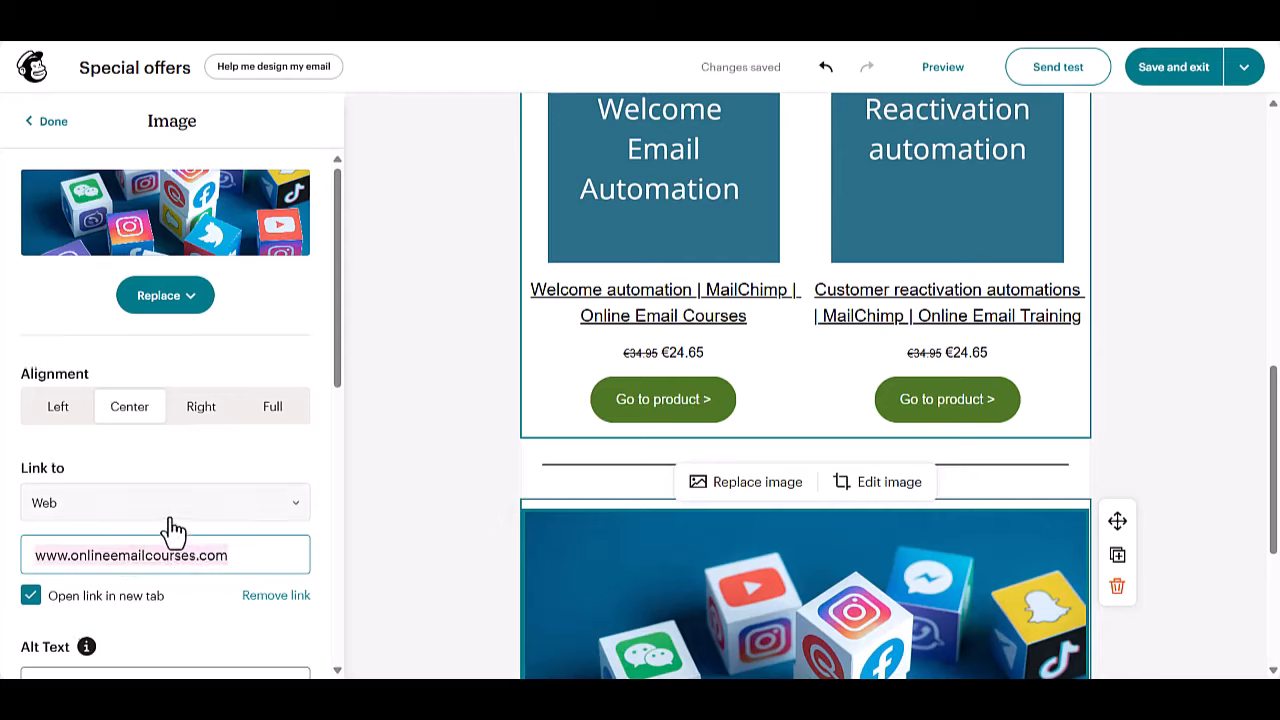
{"action": "scroll", "coordinate": [165, 515], "scroll_direction": "down", "scroll_amount": 2}
{"action": "left_click", "coordinate": [145, 515]}
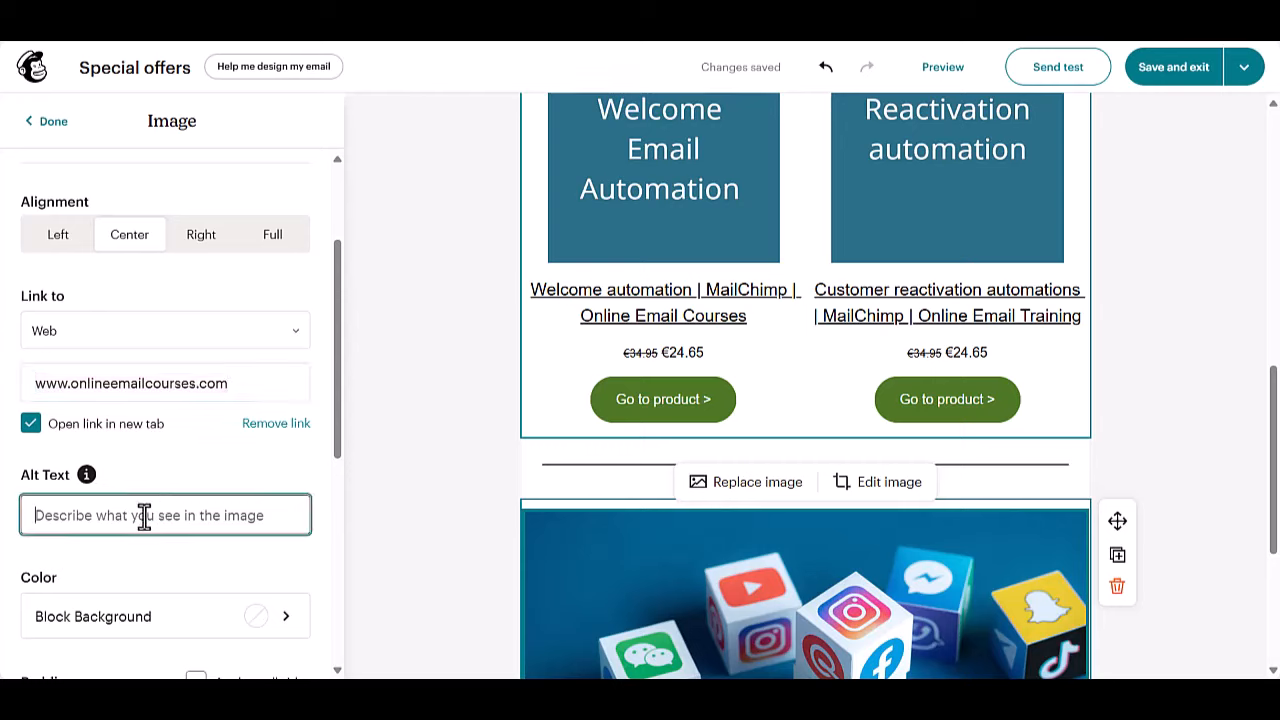
{"action": "type", "text": "Follow us on the socials"}
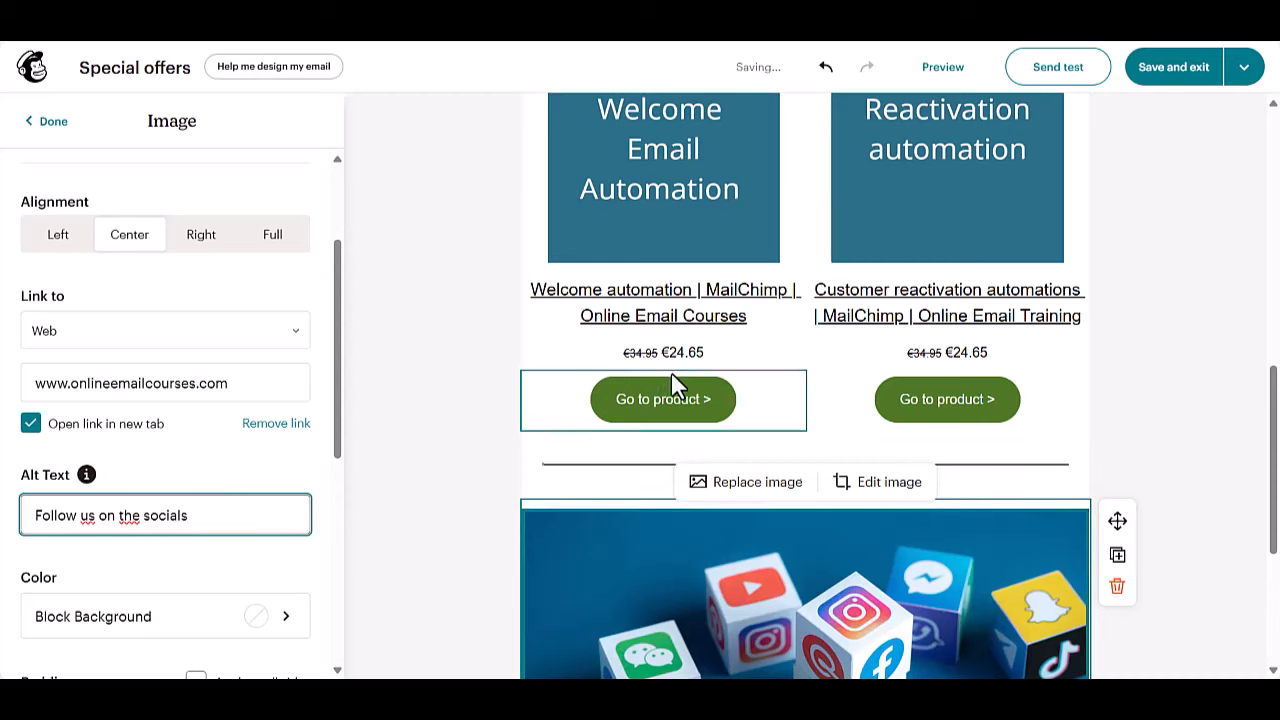
{"action": "scroll", "coordinate": [760, 430], "scroll_direction": "down", "scroll_amount": 2}
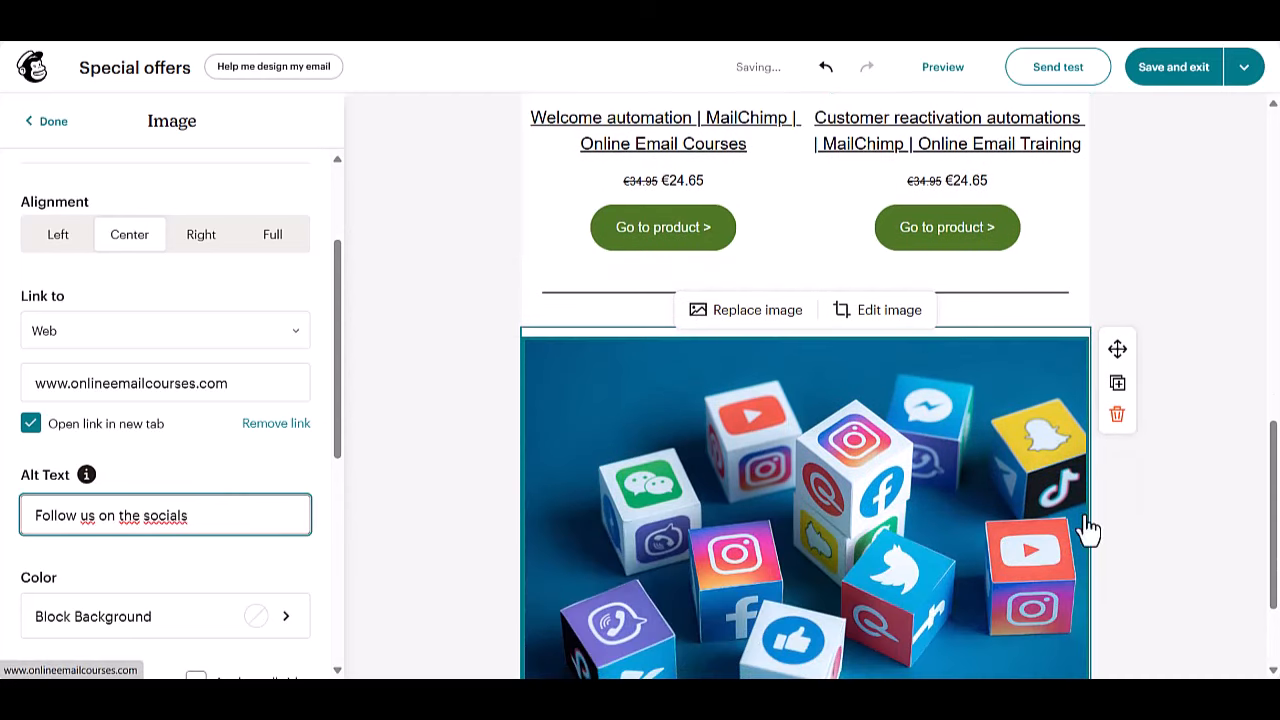
{"action": "scroll", "coordinate": [151, 560], "scroll_direction": "down", "scroll_amount": 3}
{"action": "scroll", "coordinate": [163, 551], "scroll_direction": "up", "scroll_amount": 6}
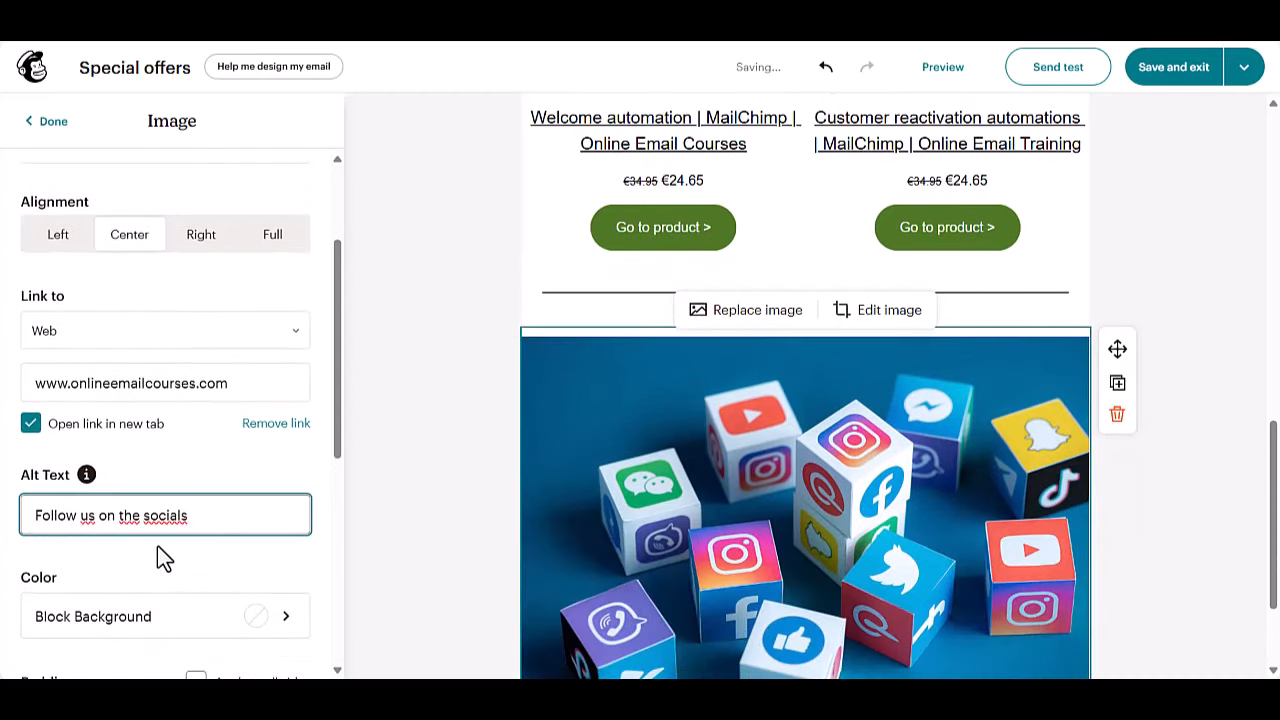
{"action": "left_click", "coordinate": [50, 124]}
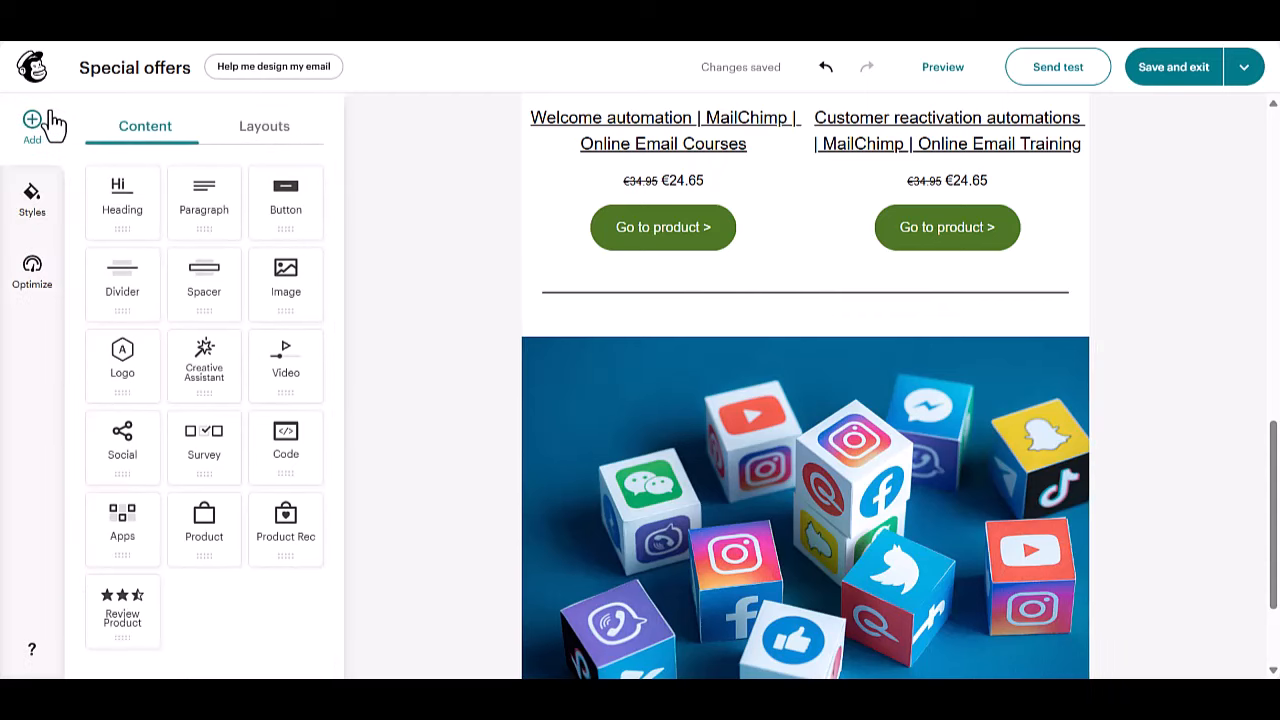
Check the lower divider layout's bottom padding, and set the social media image block's top padding to 6.
{"action": "left_click", "coordinate": [752, 322]}
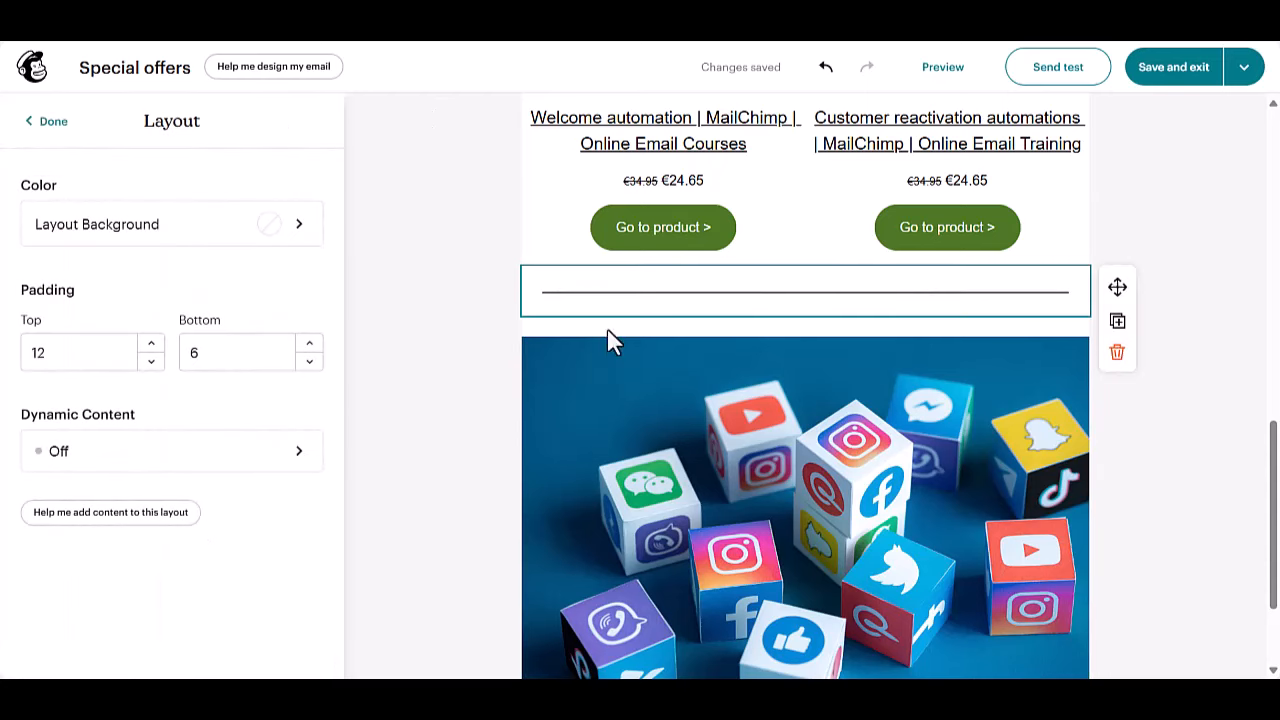
{"action": "left_click", "coordinate": [205, 352]}
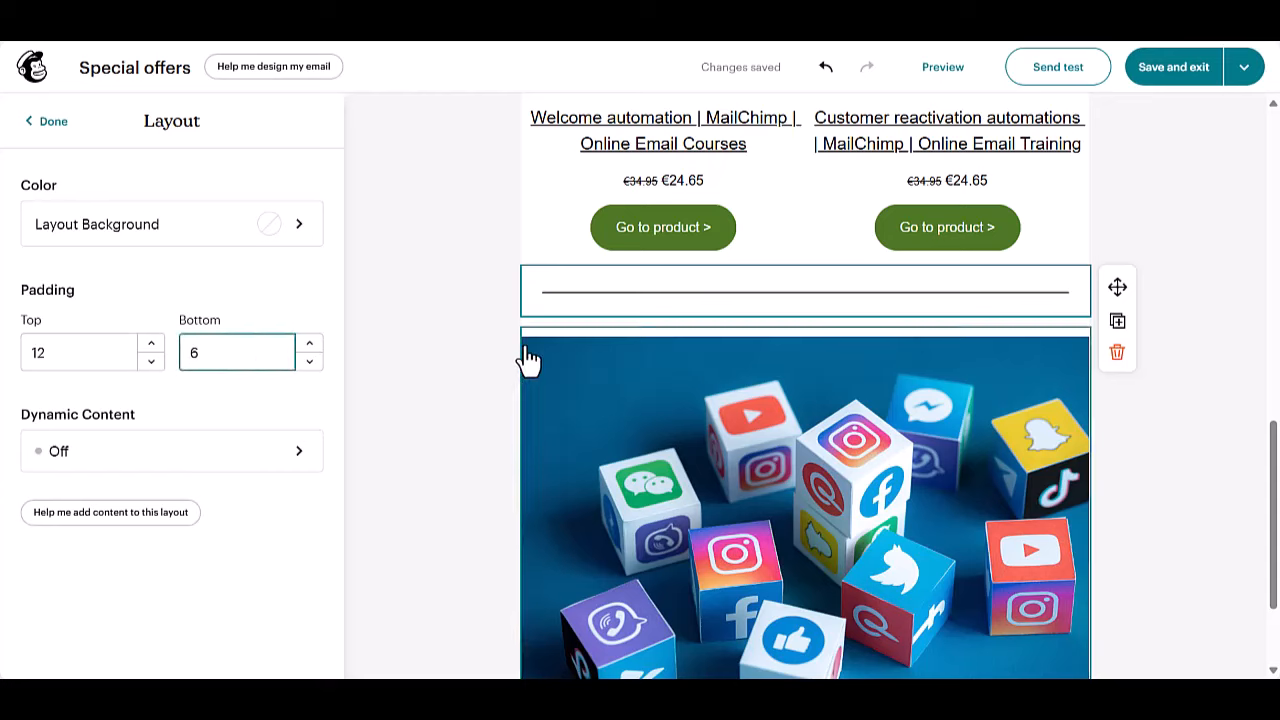
{"action": "left_click", "coordinate": [597, 338]}
{"action": "scroll", "coordinate": [200, 452], "scroll_direction": "down", "scroll_amount": 3}
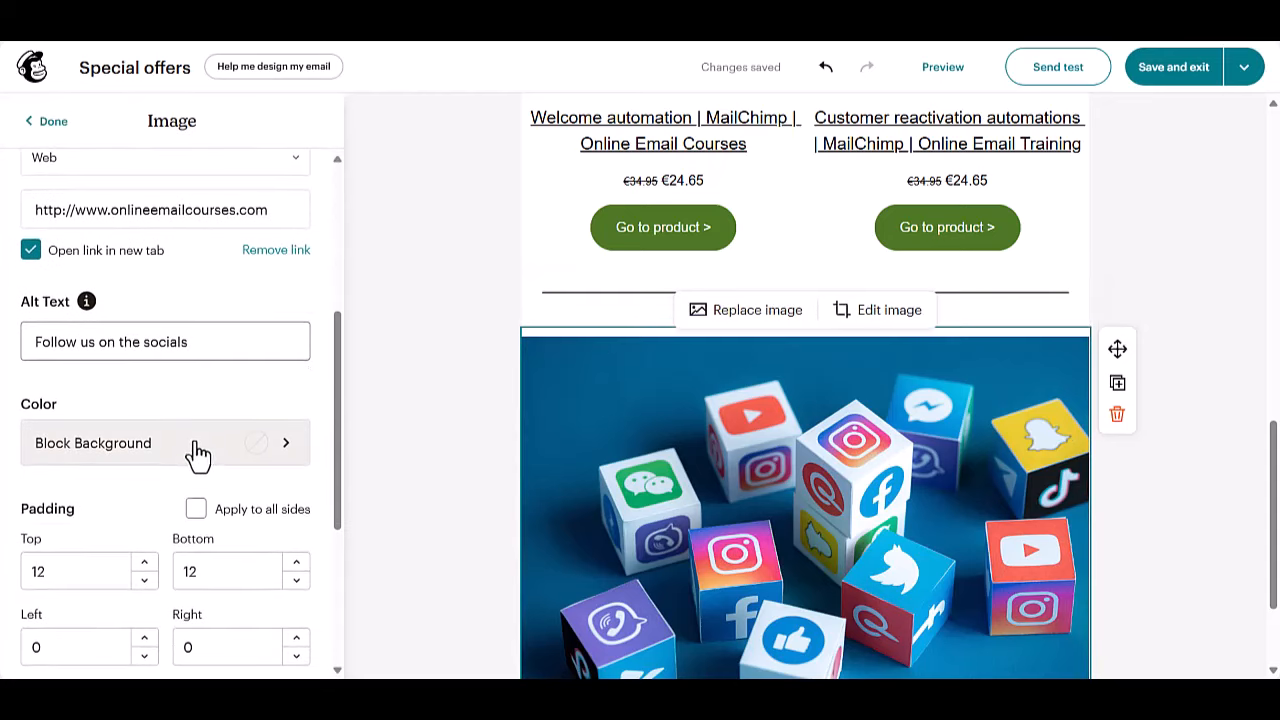
{"action": "scroll", "coordinate": [194, 451], "scroll_direction": "down", "scroll_amount": 2}
{"action": "left_click", "coordinate": [66, 401]}
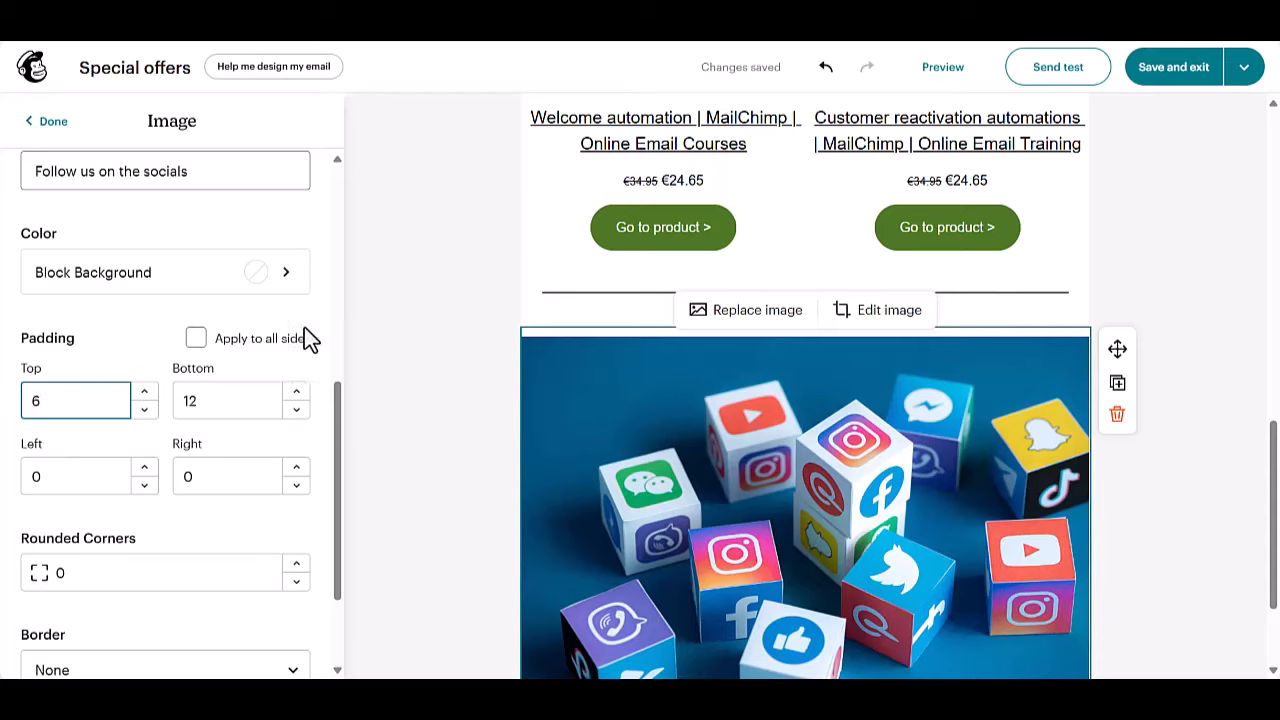
{"action": "left_click", "coordinate": [445, 375]}
Shrink the social media image to about two thirds of the email's width and finish editing it.
{"action": "left_click", "coordinate": [626, 383]}
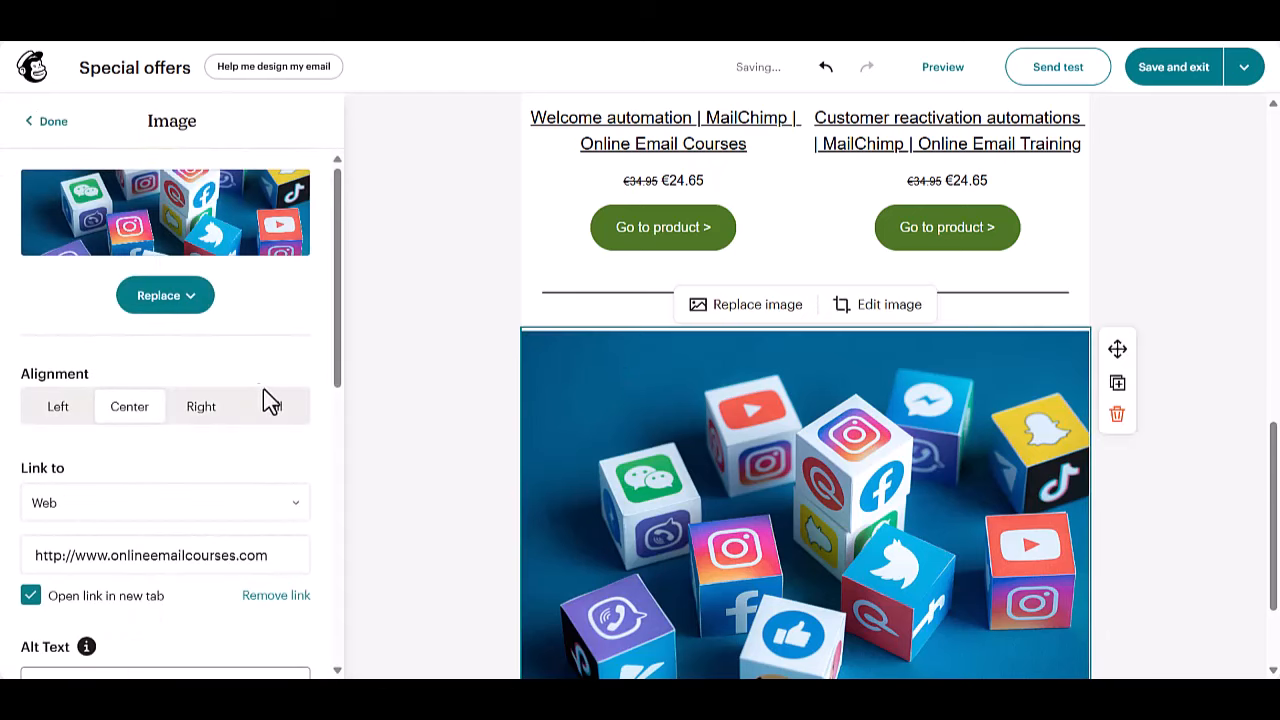
{"action": "scroll", "coordinate": [538, 440], "scroll_direction": "down", "scroll_amount": 1}
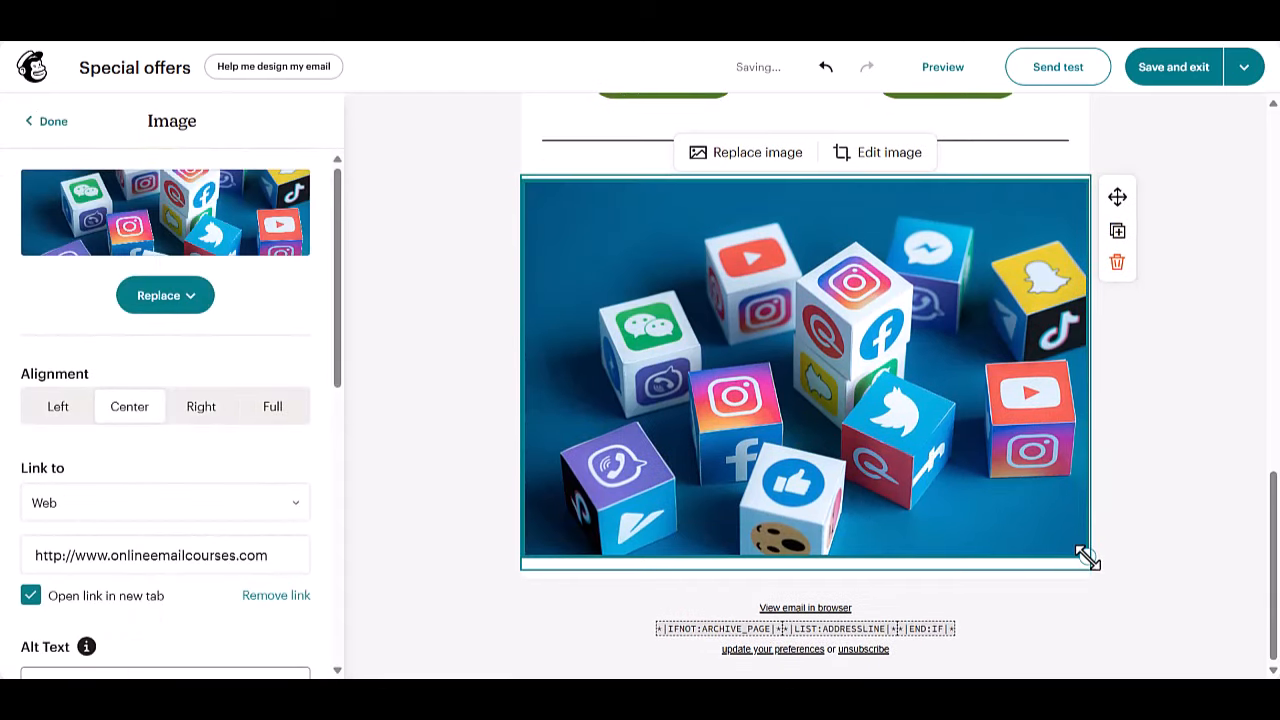
{"action": "left_click_drag", "start_coordinate": [1086, 555], "coordinate": [880, 478]}
{"action": "left_click", "coordinate": [1151, 513]}
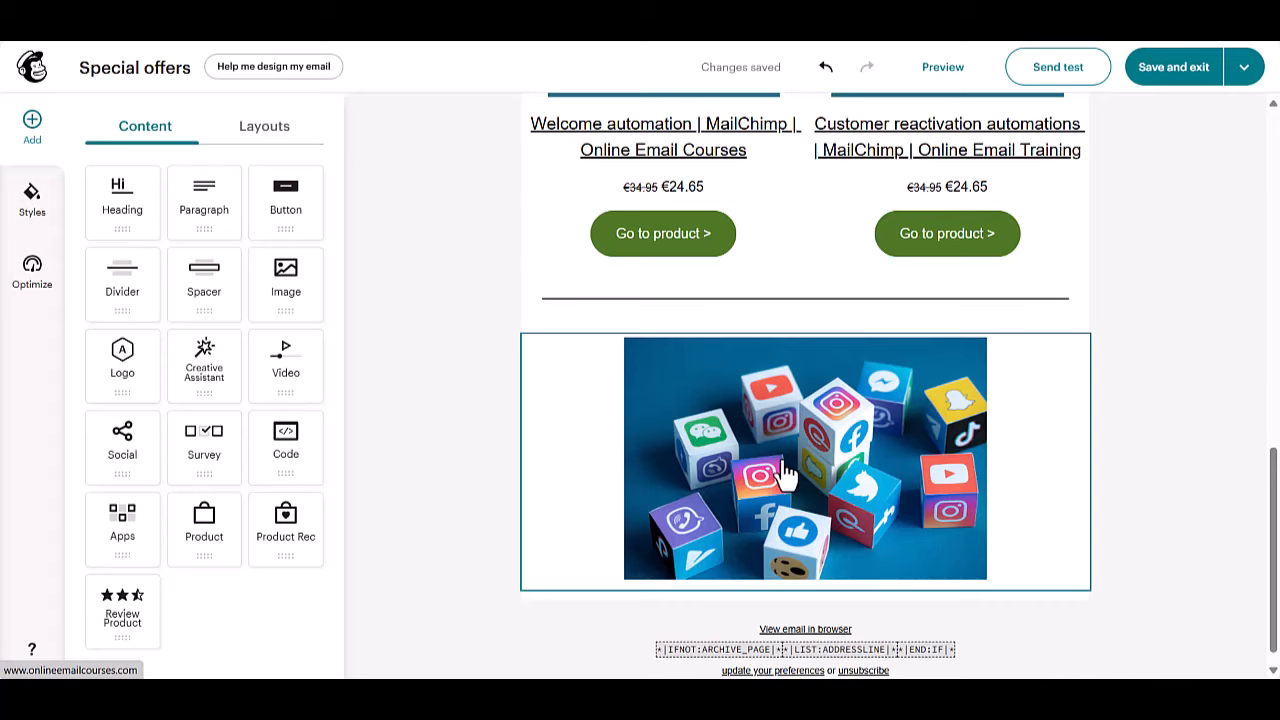
Add a Heading block above the social media image with the text "Follow us on the socials" and finish editing it.
{"action": "left_click_drag", "start_coordinate": [116, 198], "coordinate": [707, 328]}
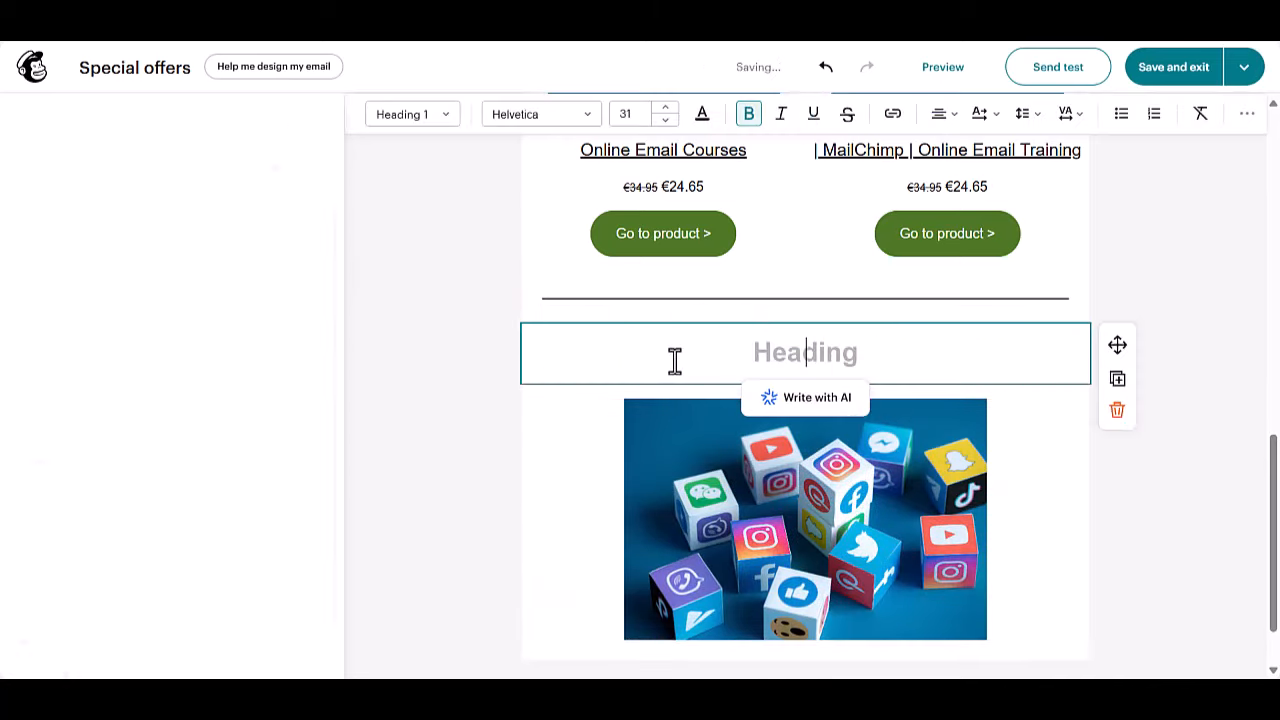
{"action": "type", "text": "Fol"}
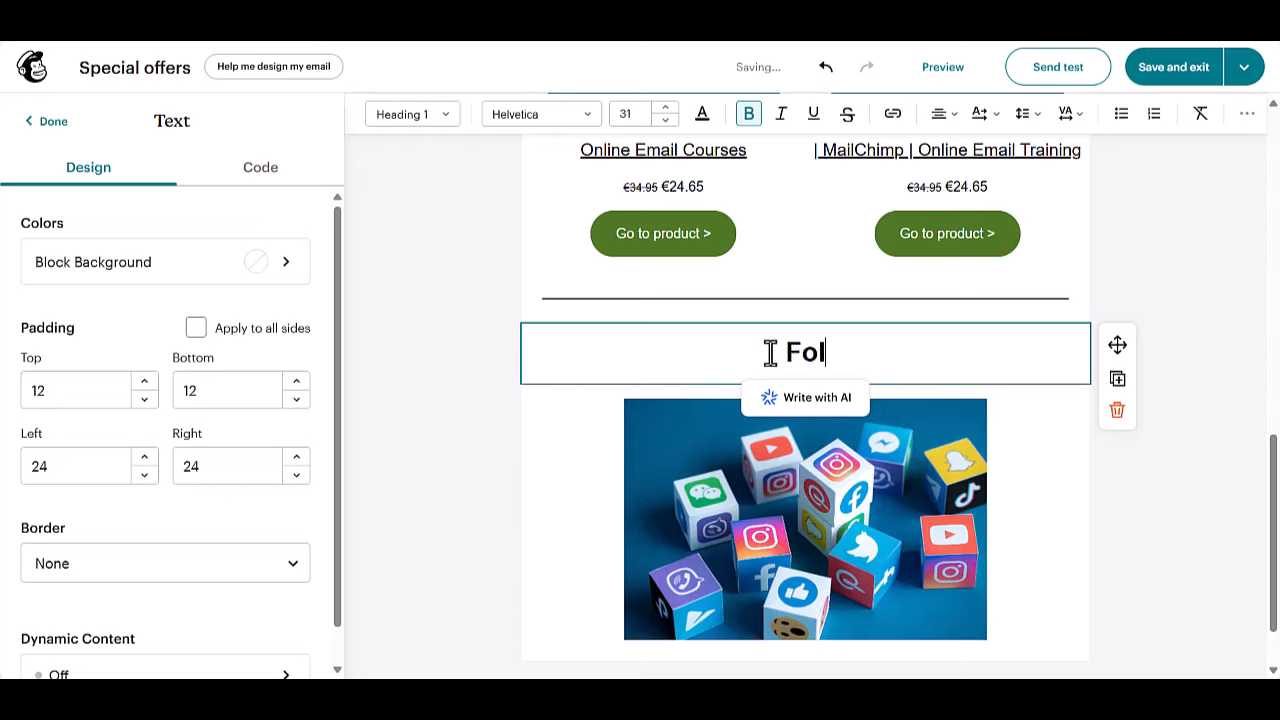
{"action": "type", "text": "low us on the socials"}
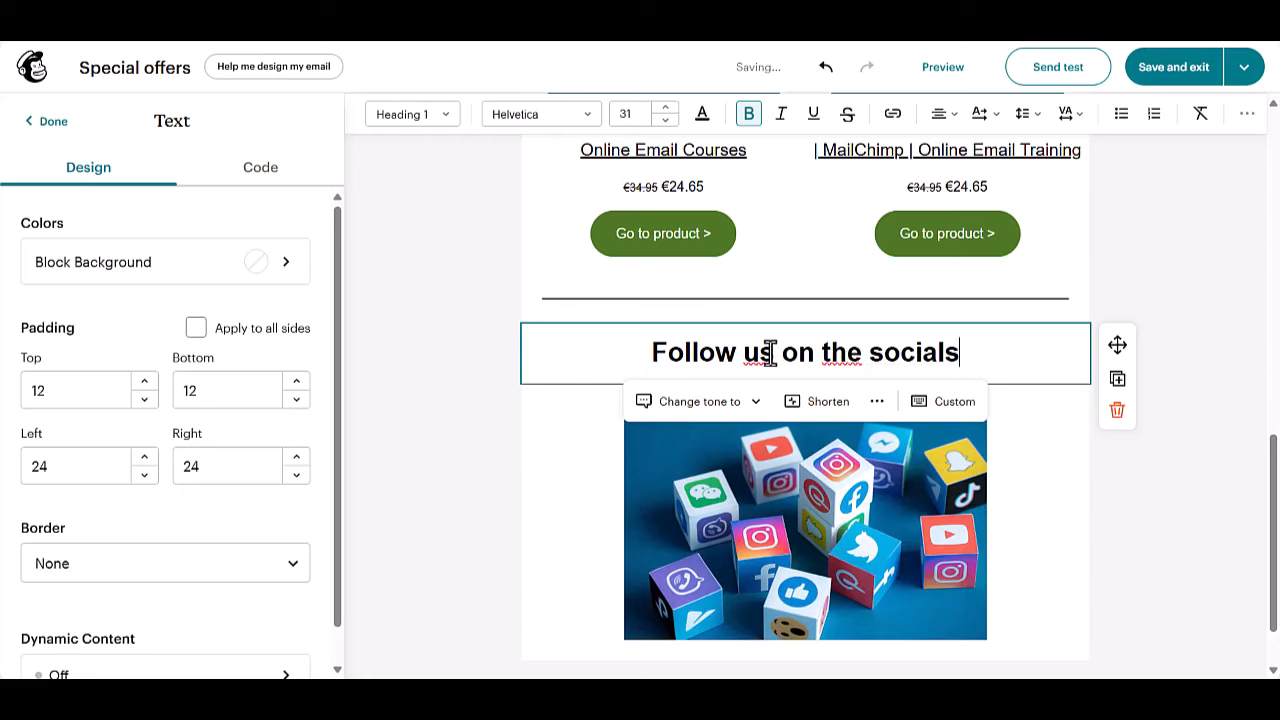
{"action": "left_click", "coordinate": [1213, 496]}
{"action": "scroll", "coordinate": [1100, 497], "scroll_direction": "down", "scroll_amount": 1}
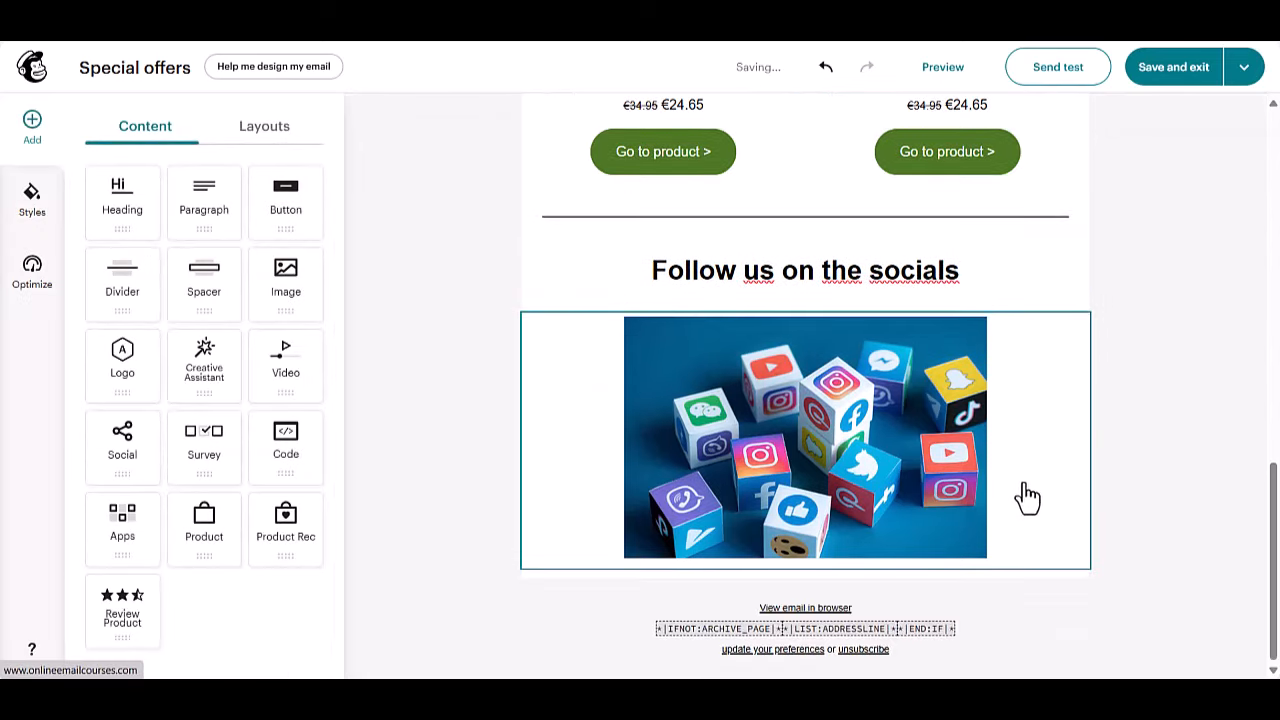
Try out a Product Rec block between the product buttons and the lower divider, and remove it again.
{"action": "scroll", "coordinate": [1006, 534], "scroll_direction": "up", "scroll_amount": 5}
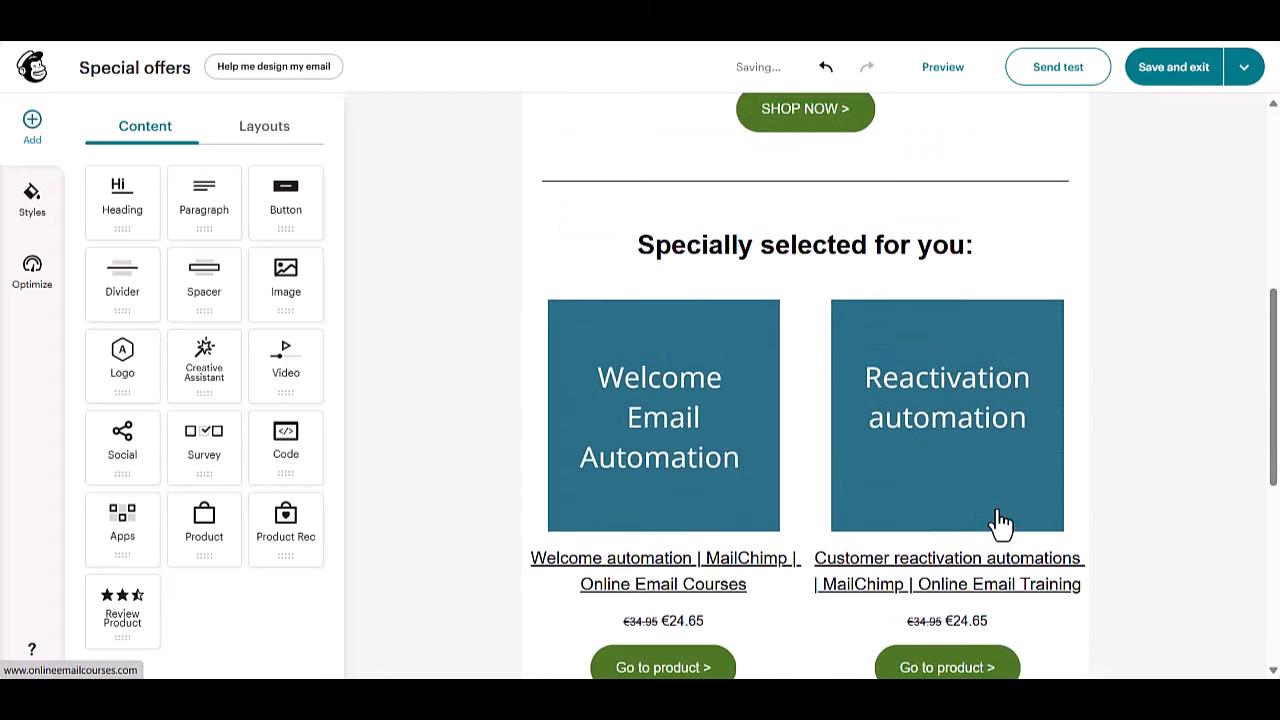
{"action": "scroll", "coordinate": [1000, 522], "scroll_direction": "up", "scroll_amount": 4}
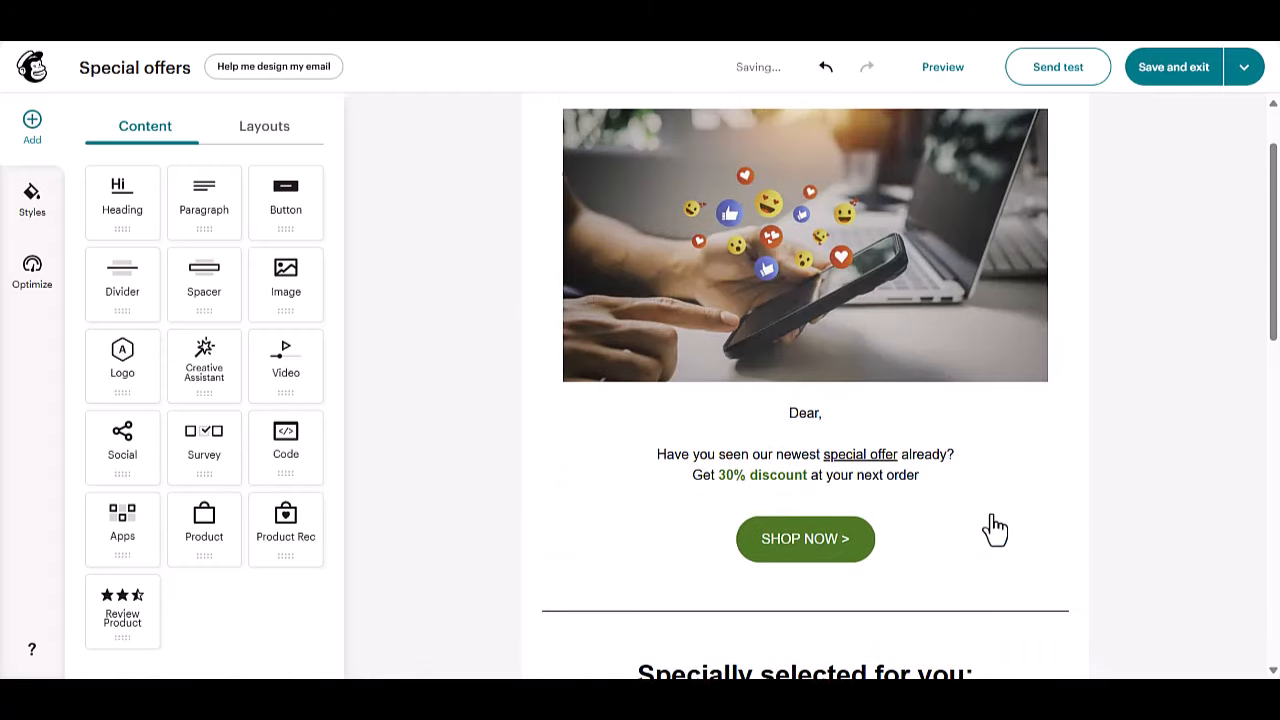
{"action": "scroll", "coordinate": [985, 490], "scroll_direction": "down", "scroll_amount": 2}
{"action": "scroll", "coordinate": [960, 455], "scroll_direction": "down", "scroll_amount": 2}
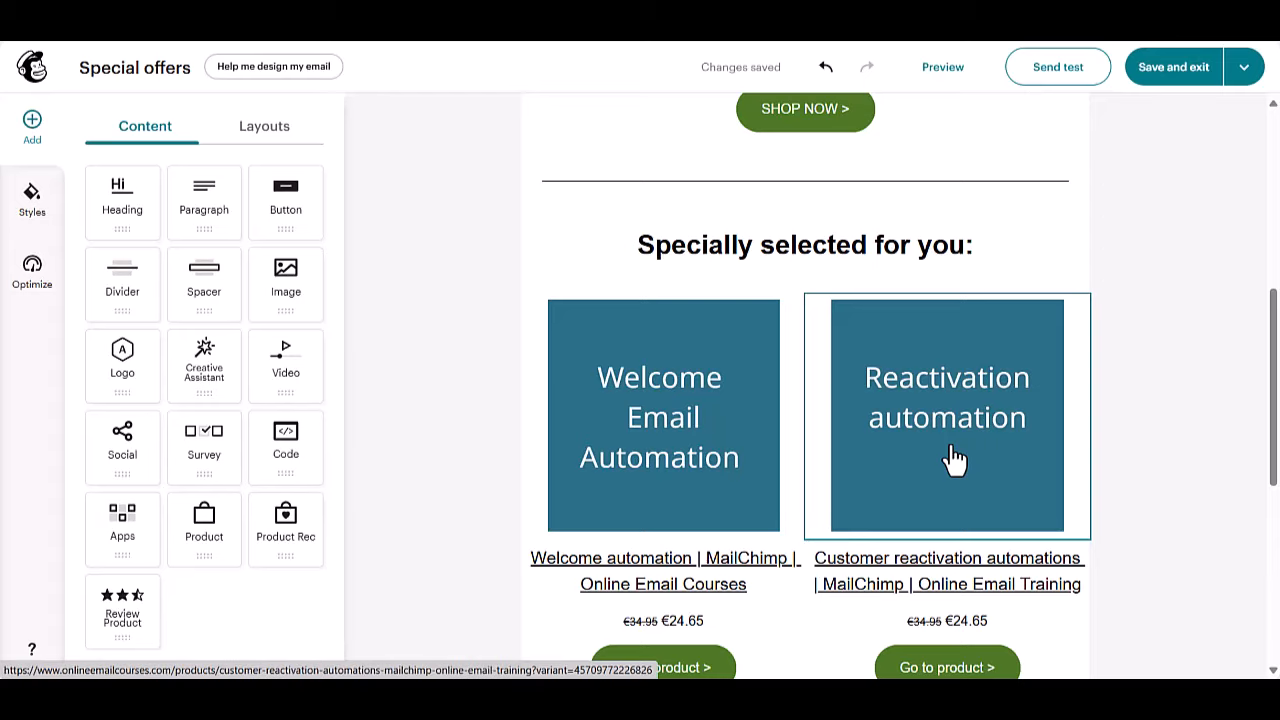
{"action": "scroll", "coordinate": [943, 443], "scroll_direction": "down", "scroll_amount": 3}
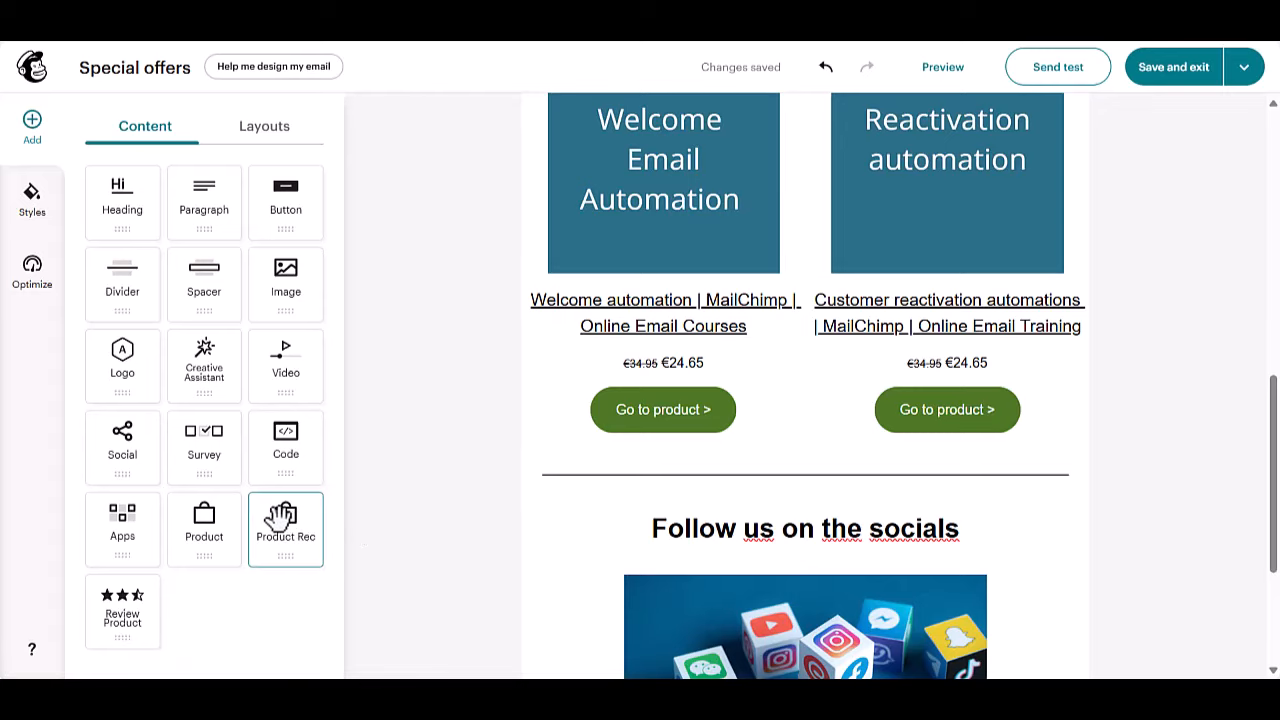
{"action": "left_click_drag", "start_coordinate": [284, 519], "coordinate": [792, 470]}
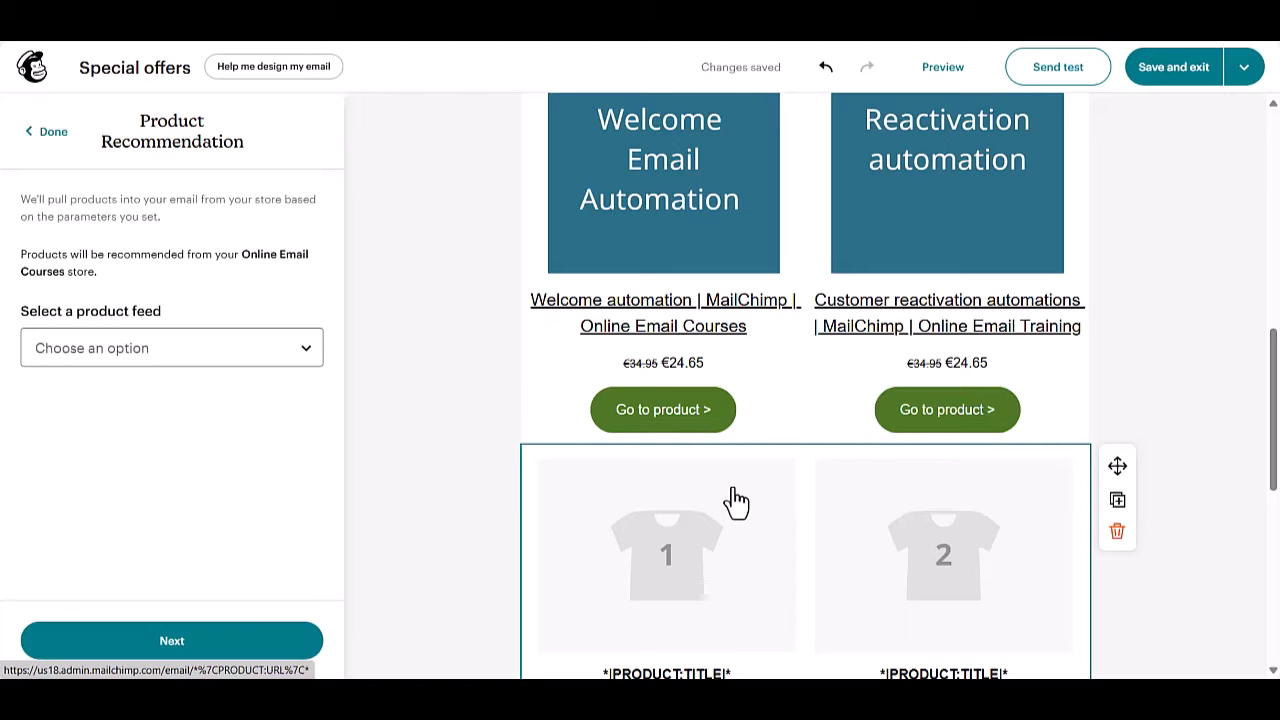
{"action": "left_click", "coordinate": [1118, 538]}
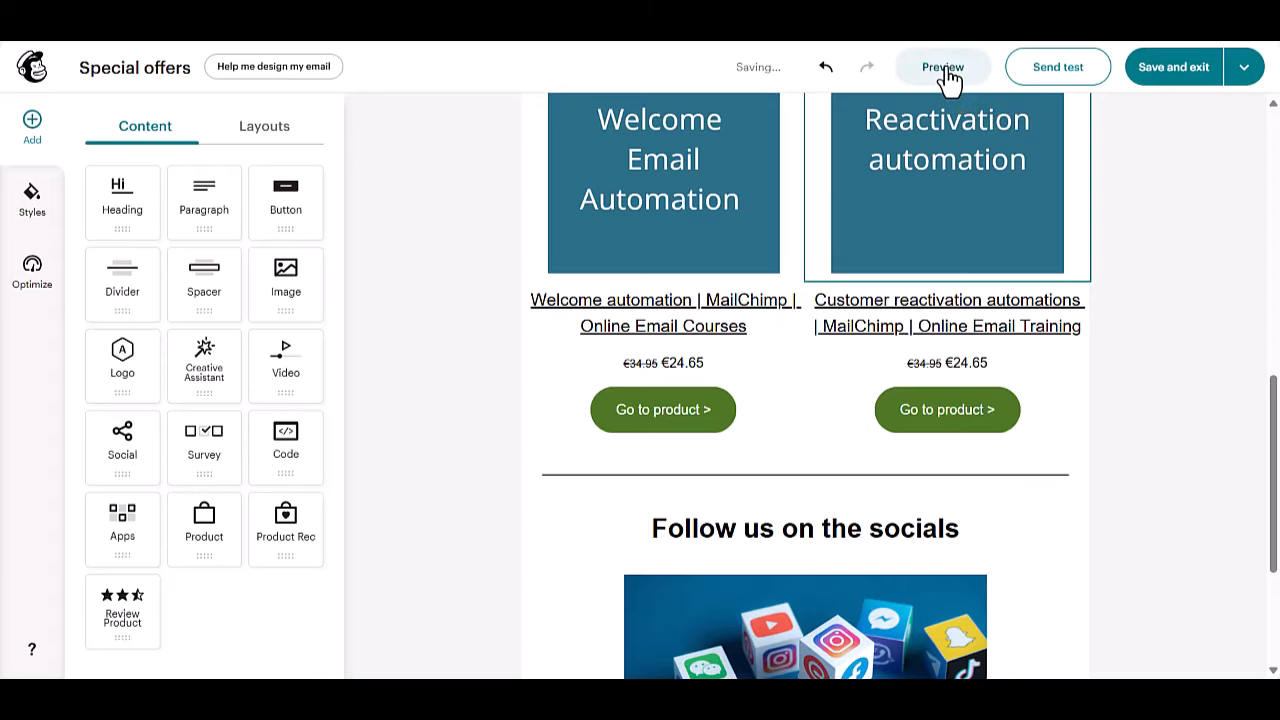
Review the email in the desktop preview from the logo down to the social media section, and close the preview.
{"action": "scroll", "coordinate": [951, 250], "scroll_direction": "up", "scroll_amount": 10}
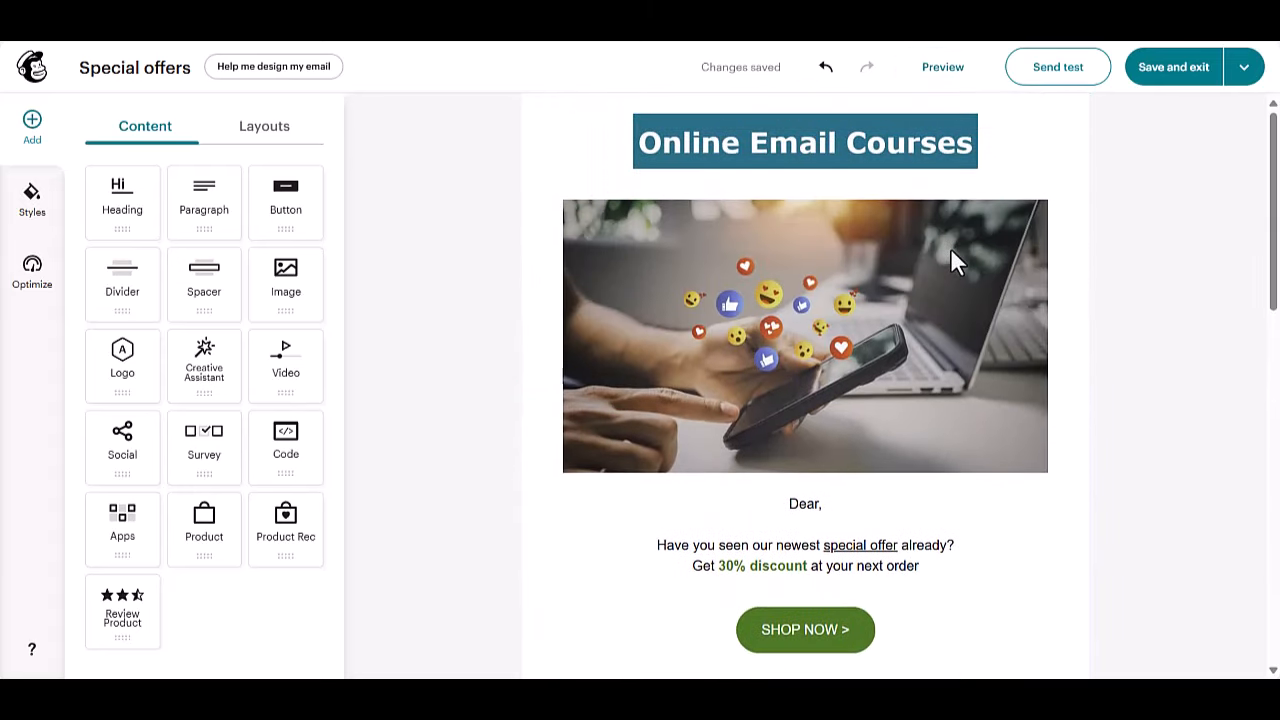
{"action": "left_click", "coordinate": [943, 84]}
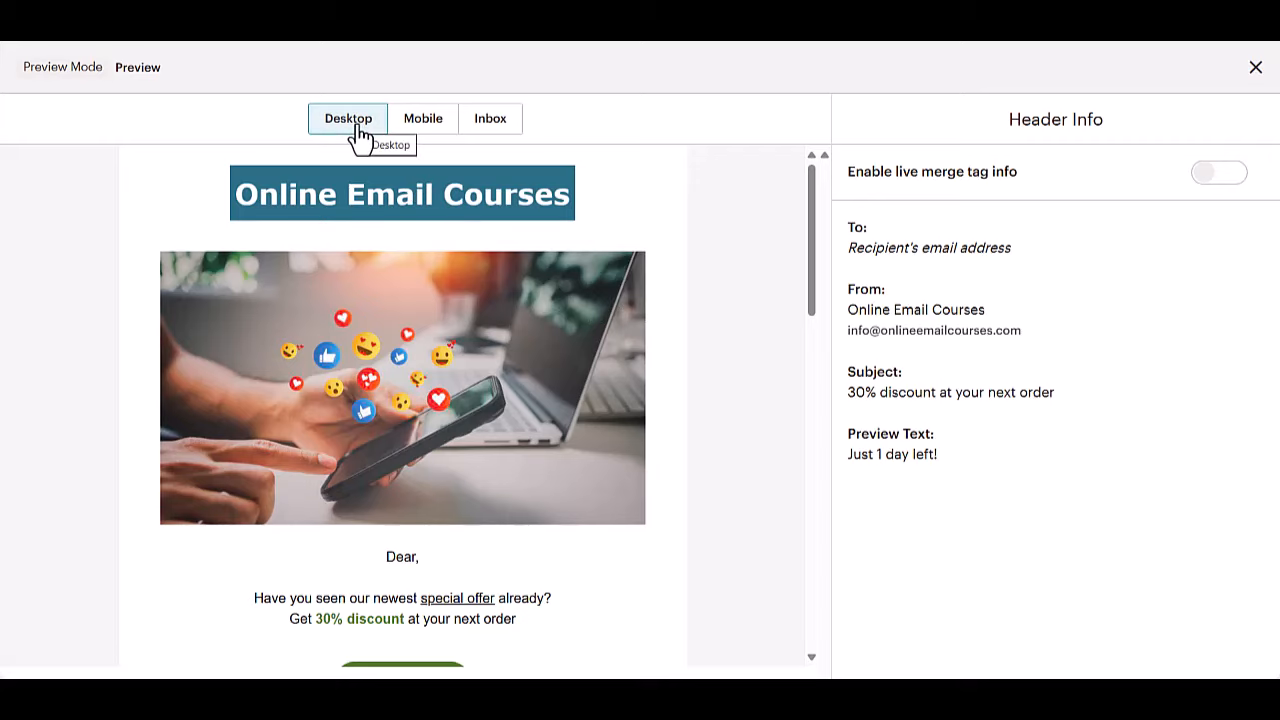
{"action": "scroll", "coordinate": [520, 372], "scroll_direction": "down", "scroll_amount": 5}
{"action": "scroll", "coordinate": [525, 375], "scroll_direction": "down", "scroll_amount": 4}
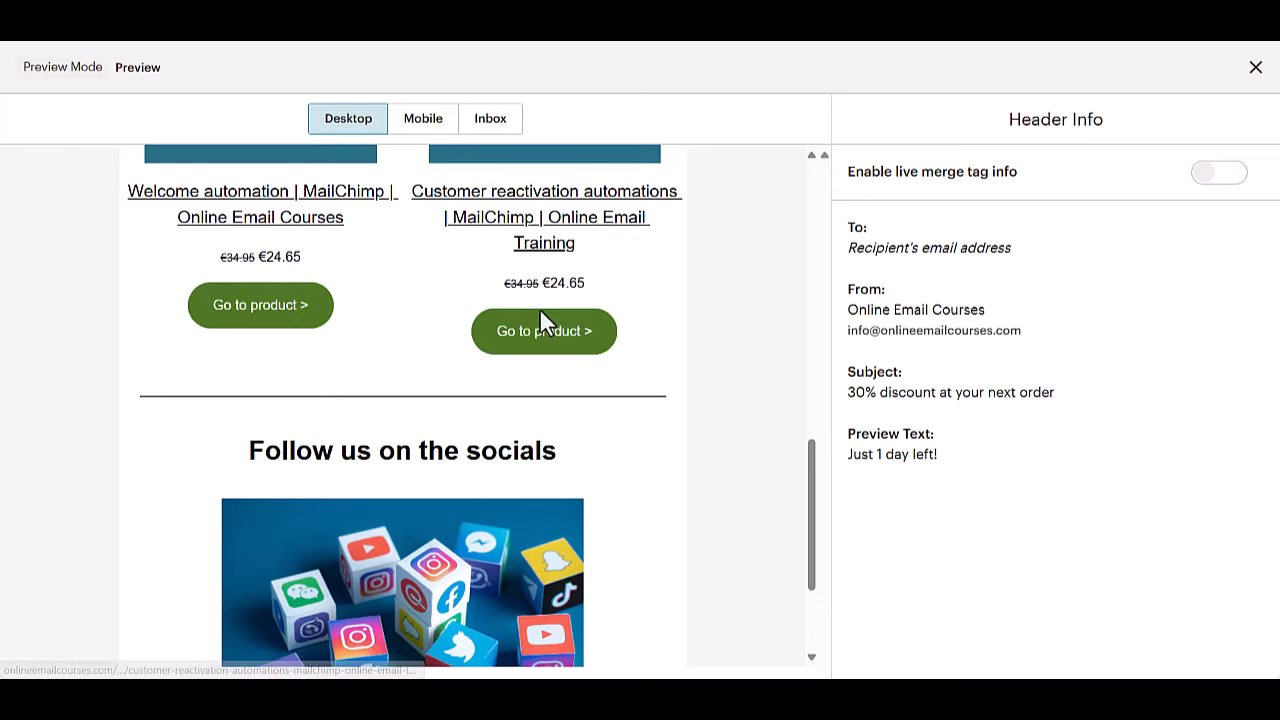
{"action": "left_click", "coordinate": [1256, 72]}
Remove "| Online Email Training" from the customer reactivation automations product title.
{"action": "scroll", "coordinate": [1000, 500], "scroll_direction": "down", "scroll_amount": 8}
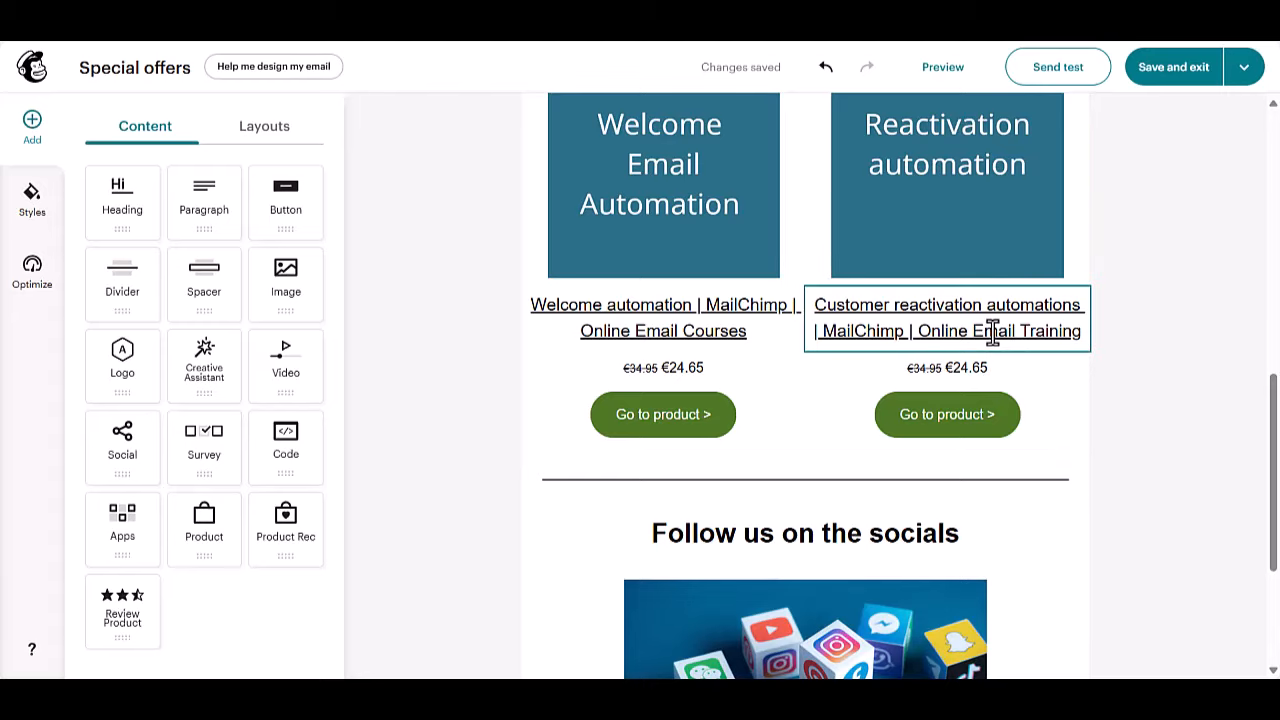
{"action": "left_click_drag", "start_coordinate": [1020, 330], "coordinate": [1082, 340]}
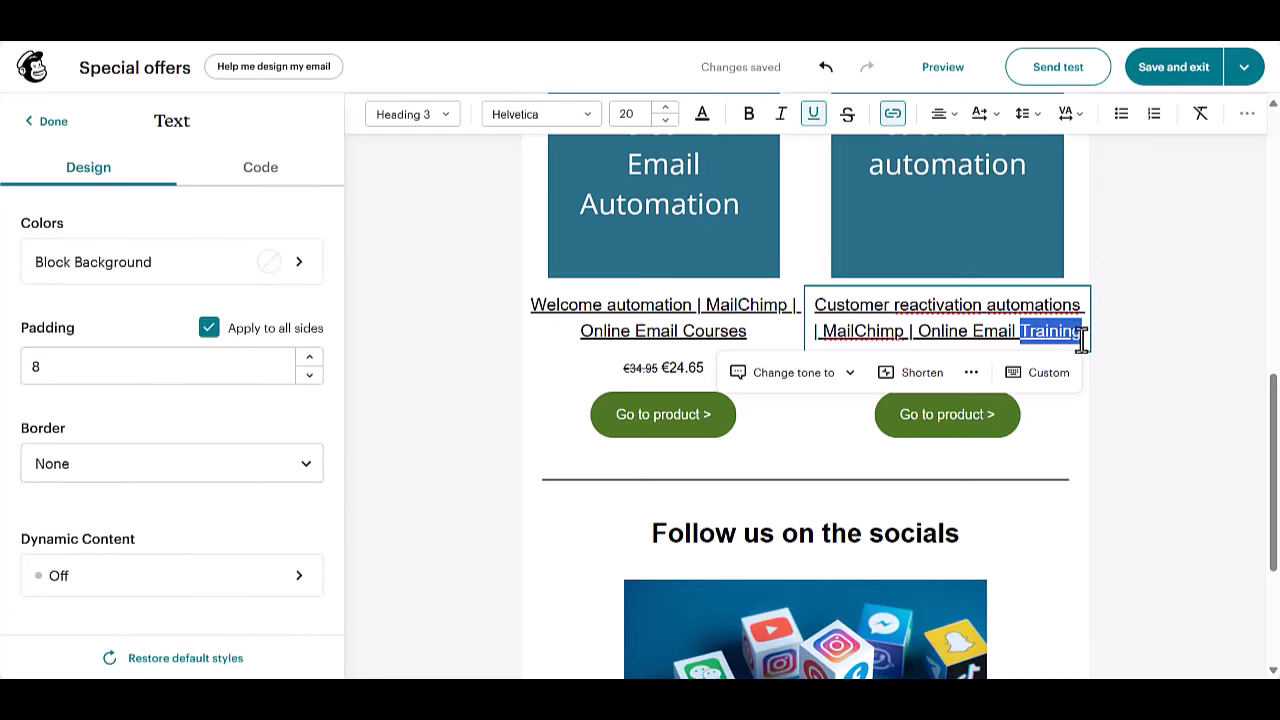
{"action": "left_click_drag", "start_coordinate": [910, 333], "coordinate": [1094, 342]}
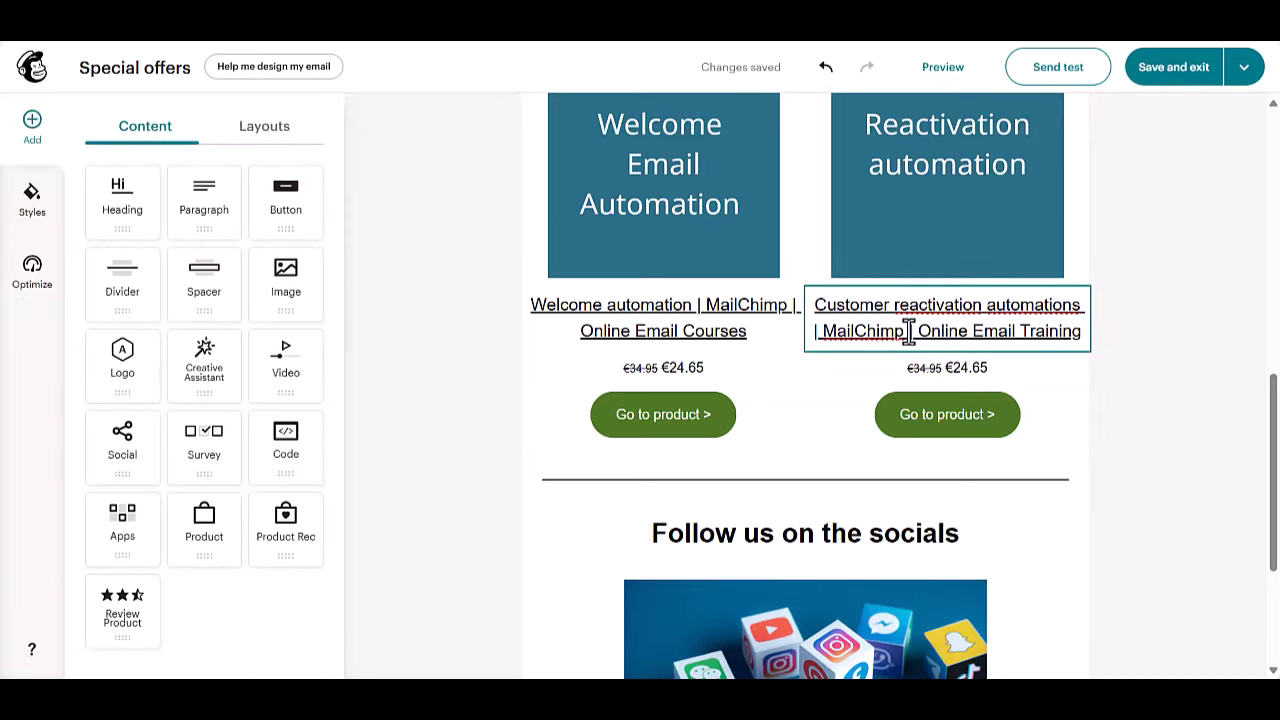
{"action": "left_click_drag", "start_coordinate": [908, 333], "coordinate": [1084, 339]}
{"action": "key", "text": "BackSpace"}
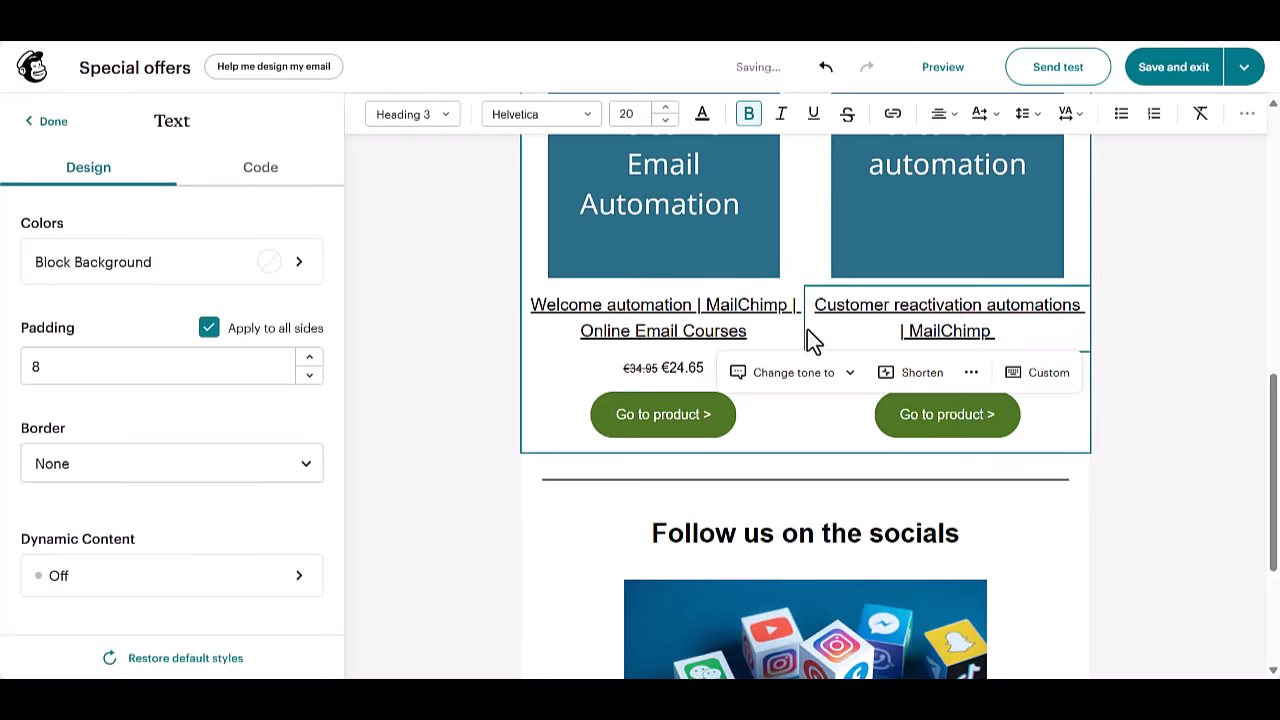
Remove "| Online Email Courses" from the welcome automation product title and finish editing the text.
{"action": "left_click_drag", "start_coordinate": [749, 331], "coordinate": [584, 338]}
{"action": "key", "text": "BackSpace"}
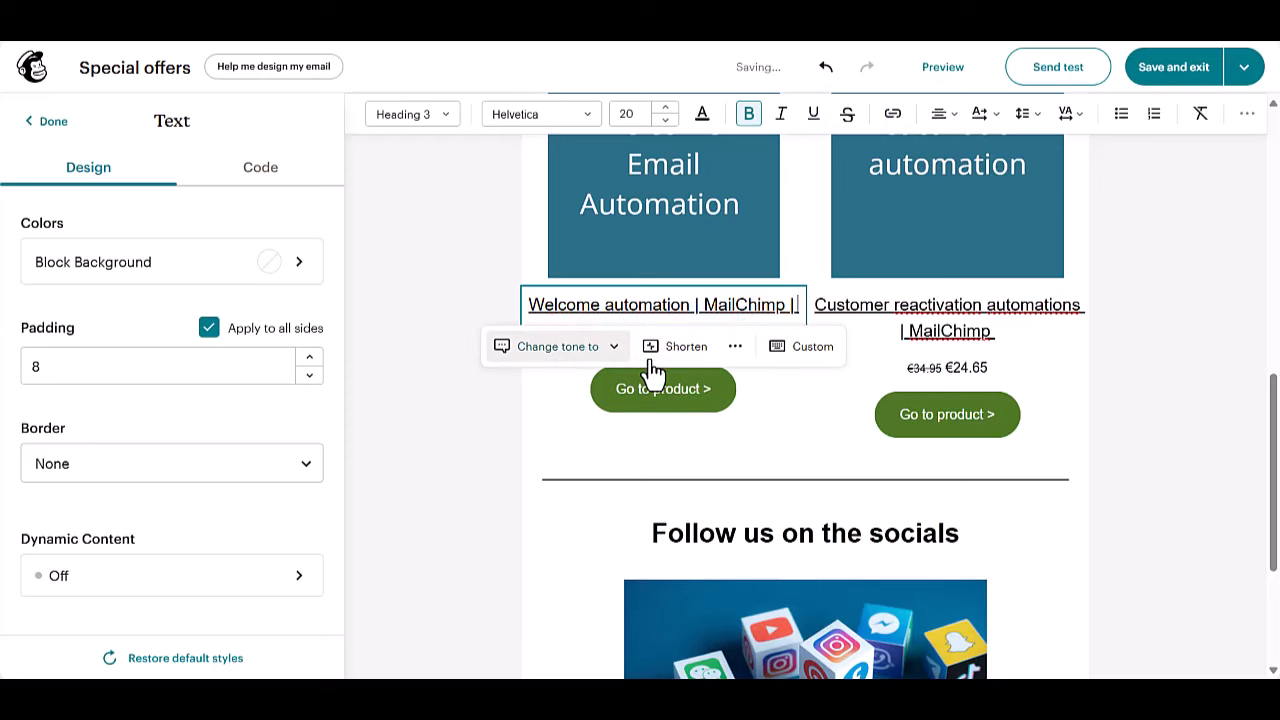
{"action": "key", "text": "BackSpace"}
{"action": "key", "text": "BackSpace"}
{"action": "left_click", "coordinate": [1222, 325]}
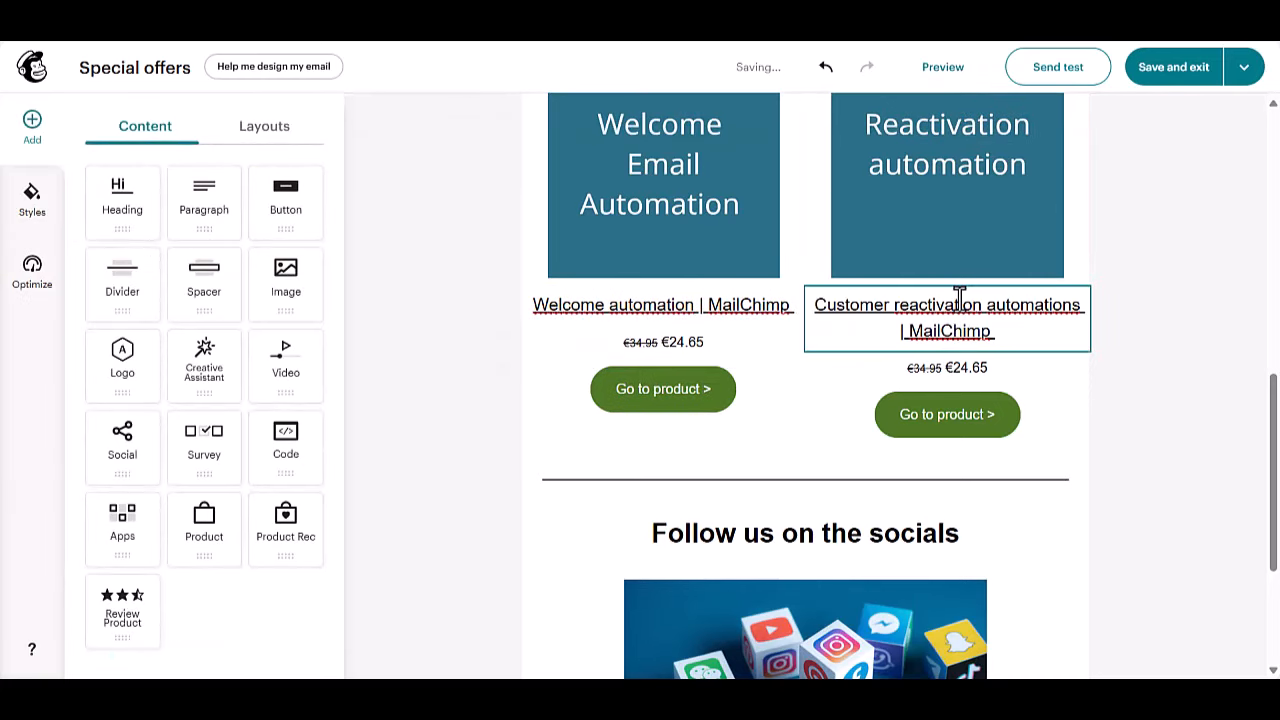
Check how the two shortened product titles line up in the desktop preview, and return to the editor.
{"action": "left_click", "coordinate": [946, 73]}
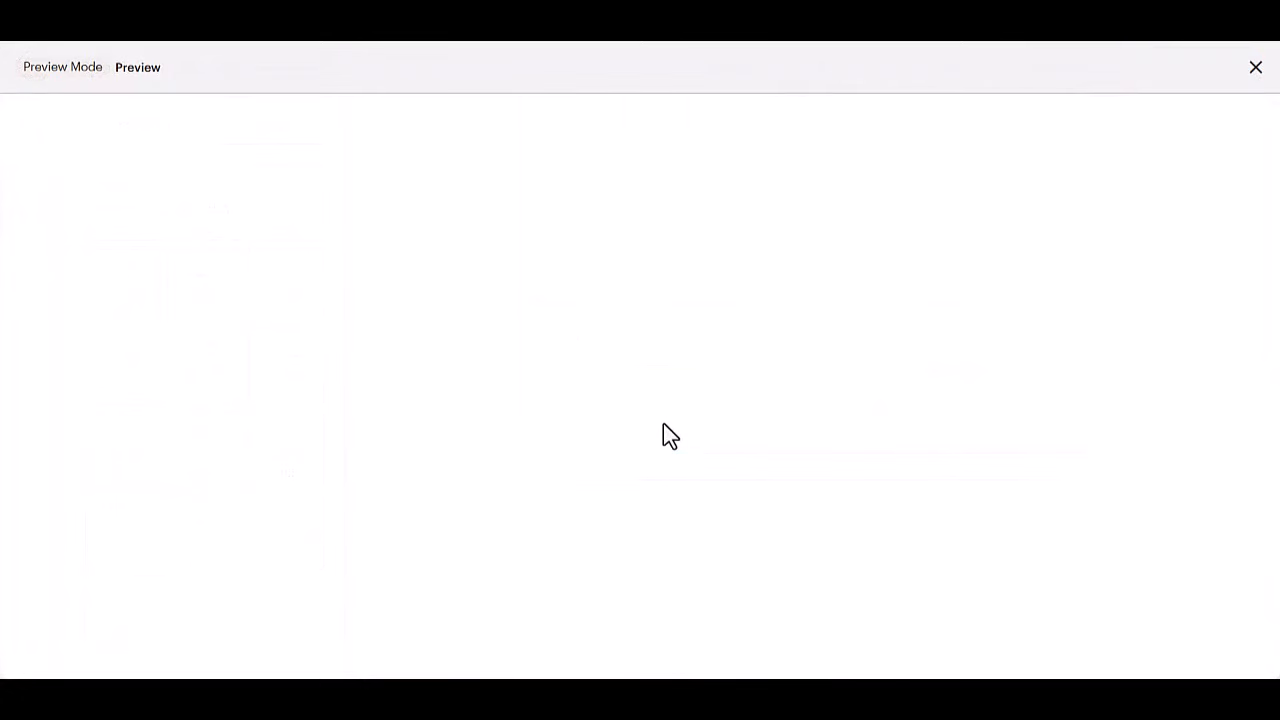
{"action": "scroll", "coordinate": [663, 423], "scroll_direction": "down", "scroll_amount": 8}
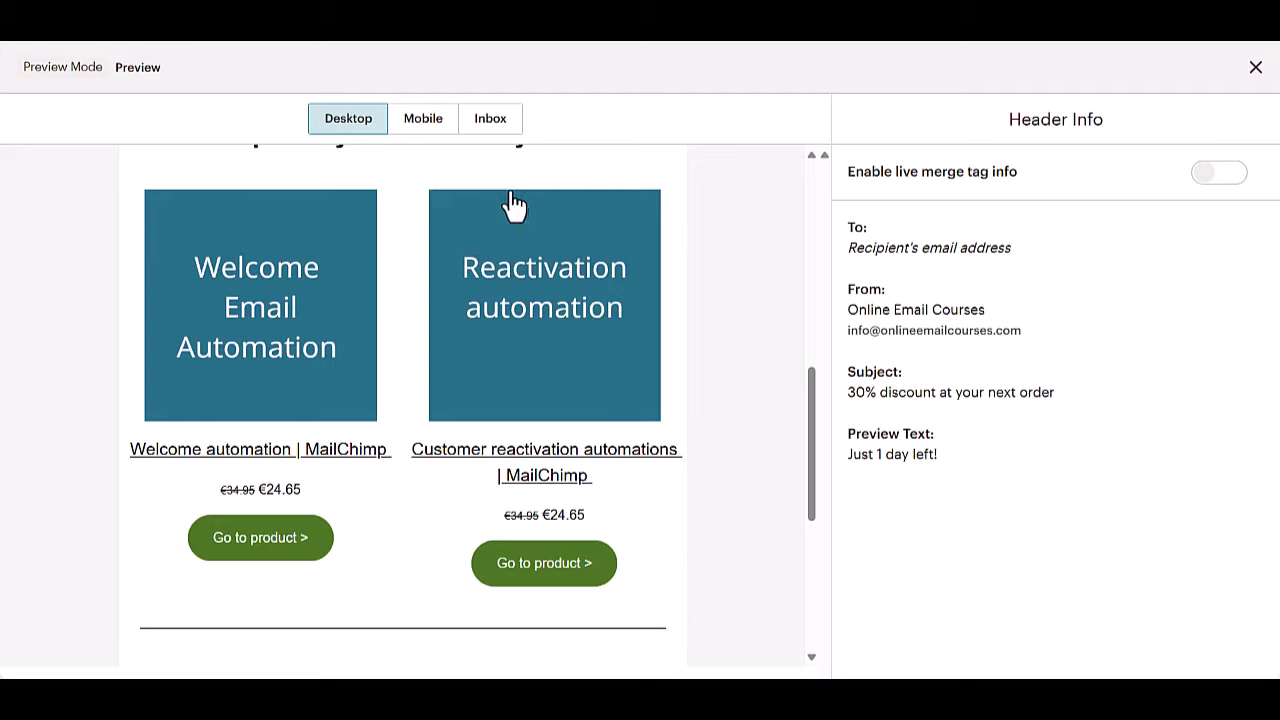
{"action": "left_click", "coordinate": [1256, 68]}
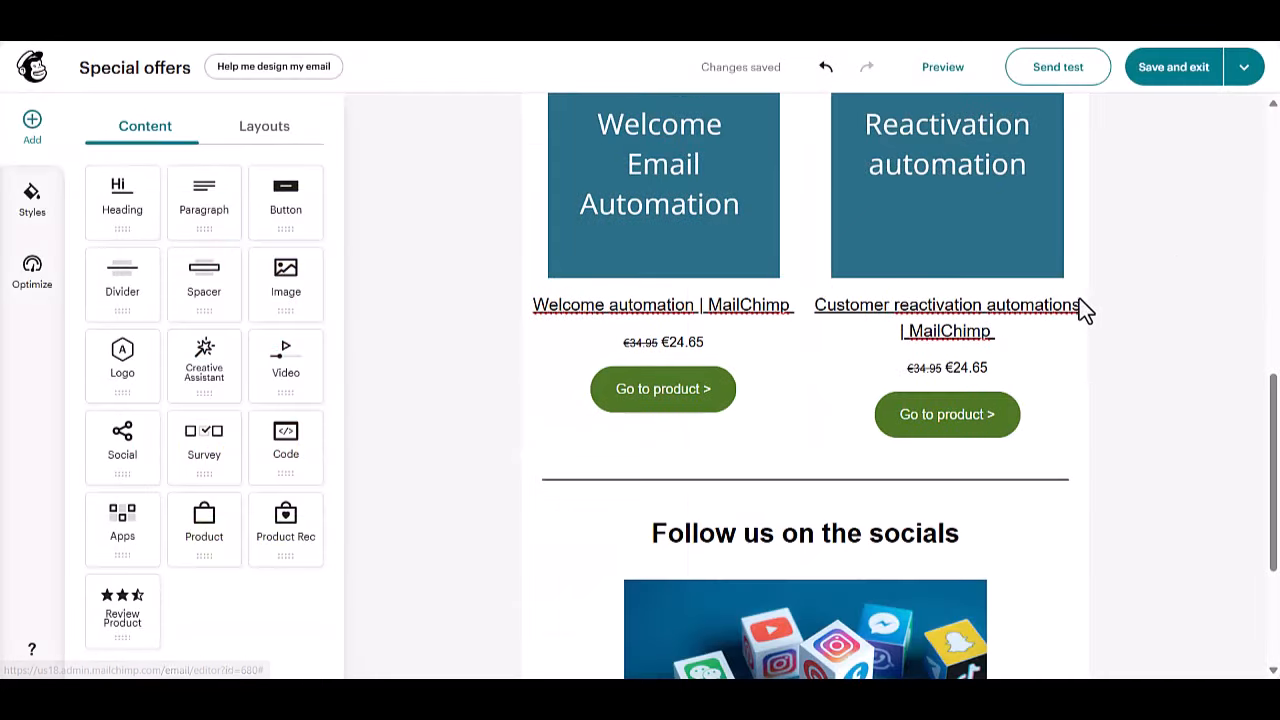
Shorten the two product titles to "Customer reactivation automations" and "Welcome automation", dropping "| MailChimp" and trailing spaces.
{"action": "left_click_drag", "start_coordinate": [995, 331], "coordinate": [897, 327]}
{"action": "key", "text": "BackSpace"}
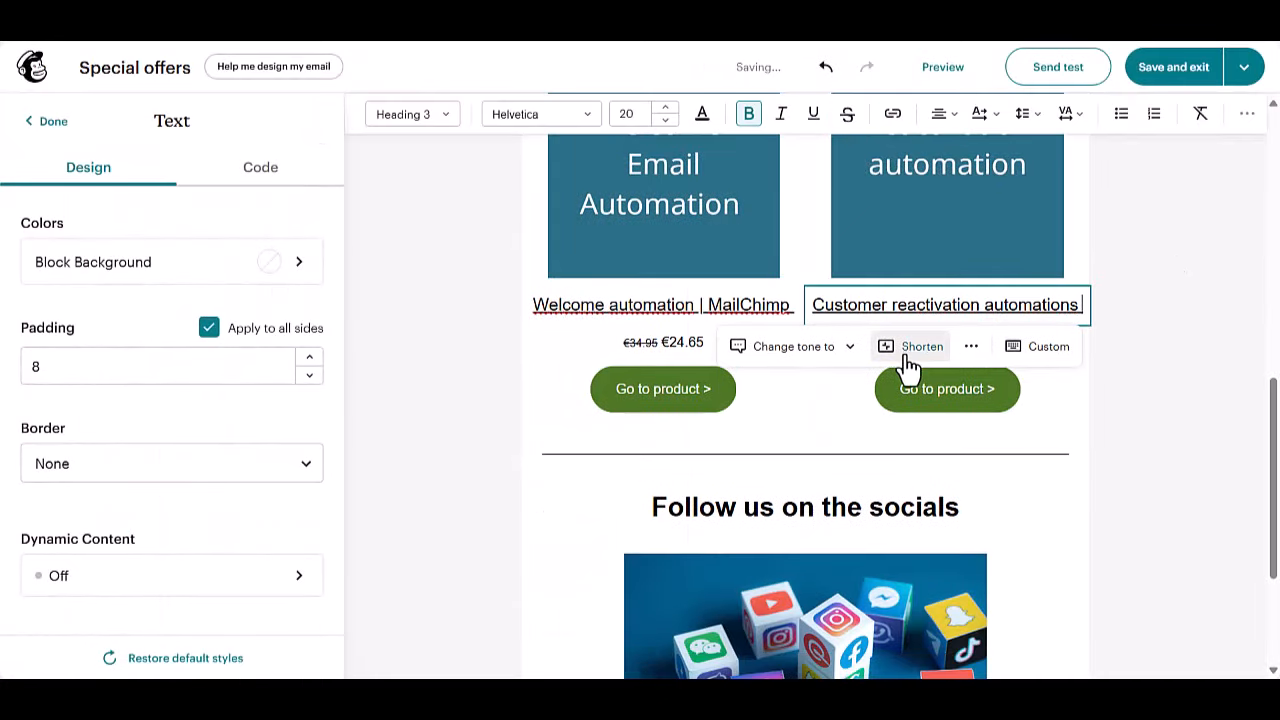
{"action": "left_click_drag", "start_coordinate": [702, 304], "coordinate": [791, 320]}
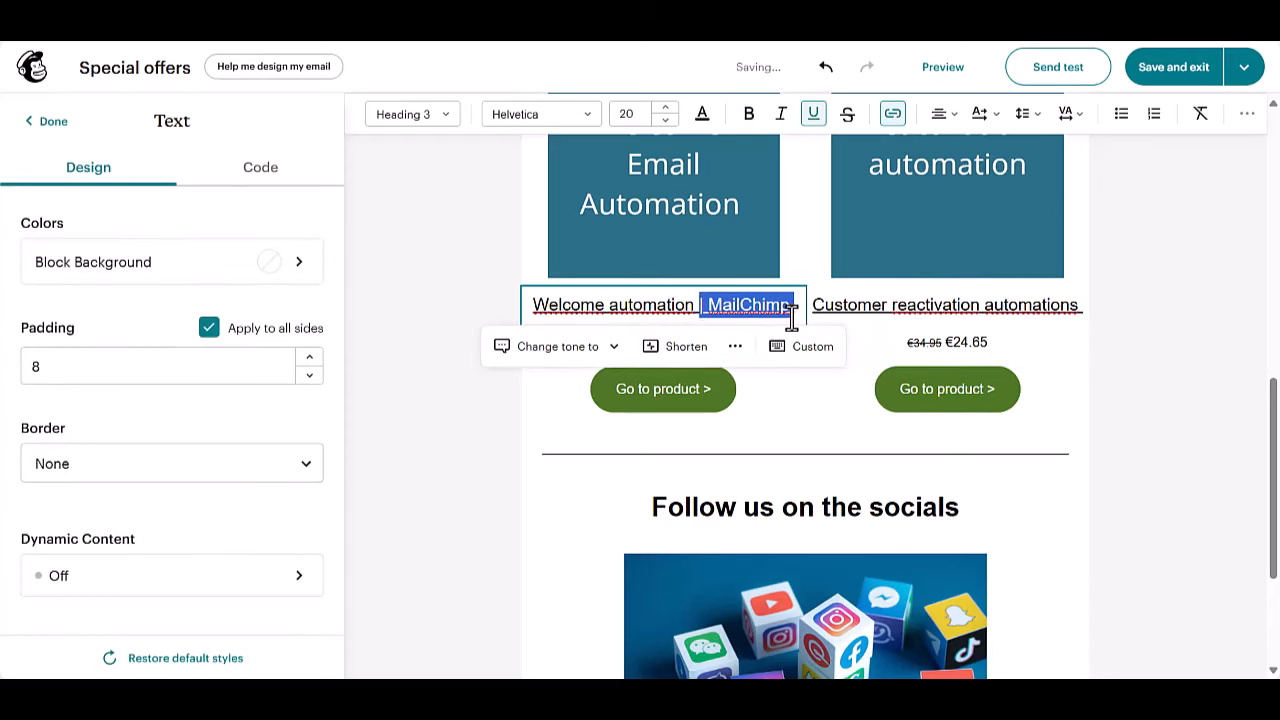
{"action": "key", "text": "BackSpace"}
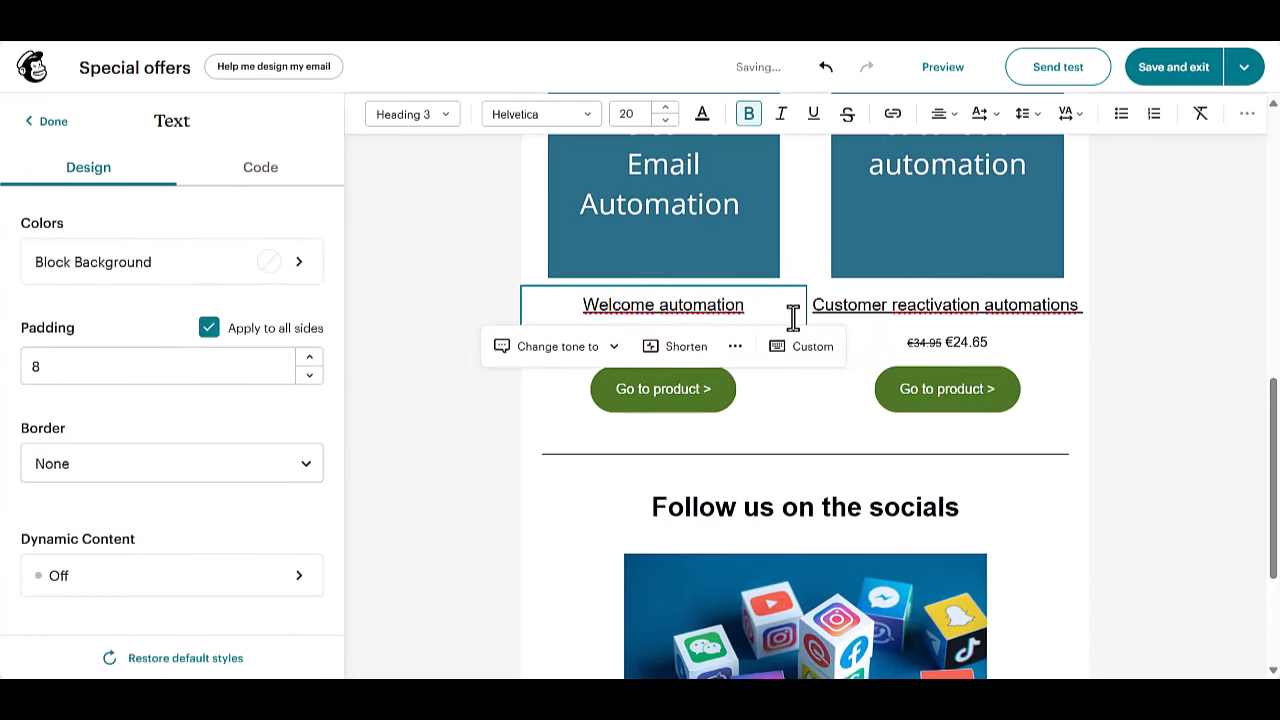
{"action": "left_click", "coordinate": [1084, 312]}
{"action": "left_click", "coordinate": [1083, 312]}
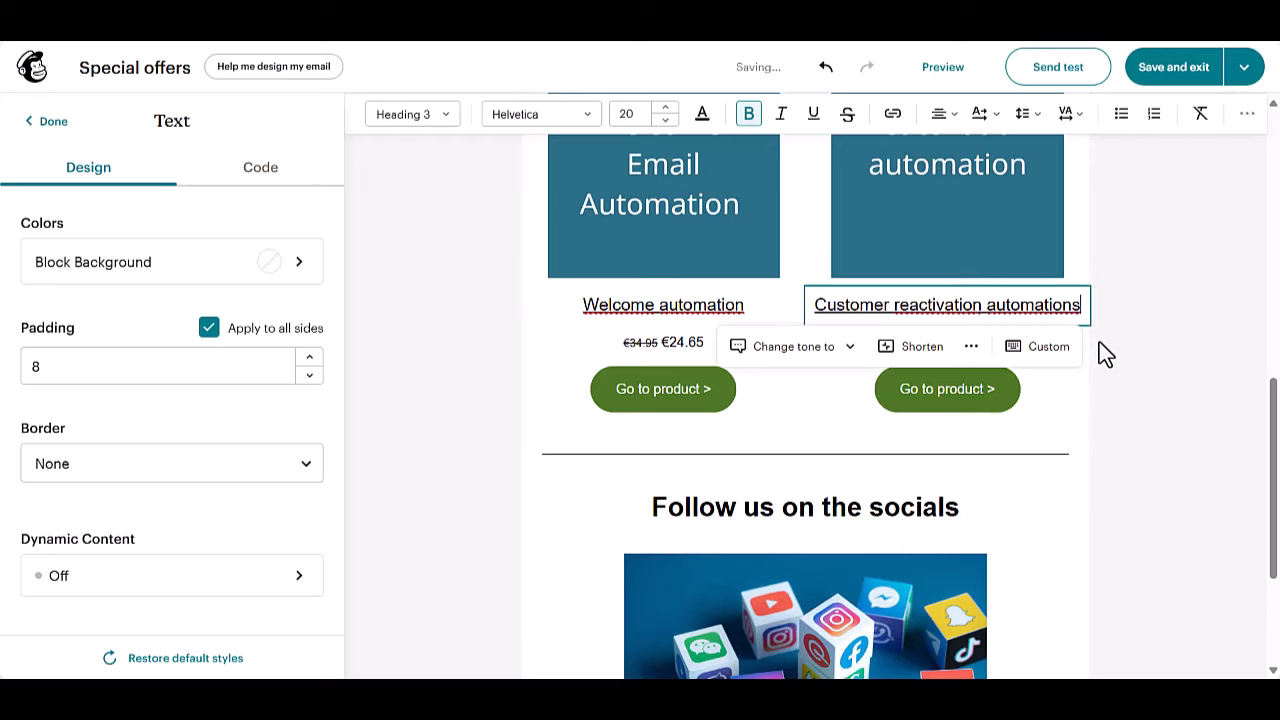
{"action": "left_click", "coordinate": [1132, 320]}
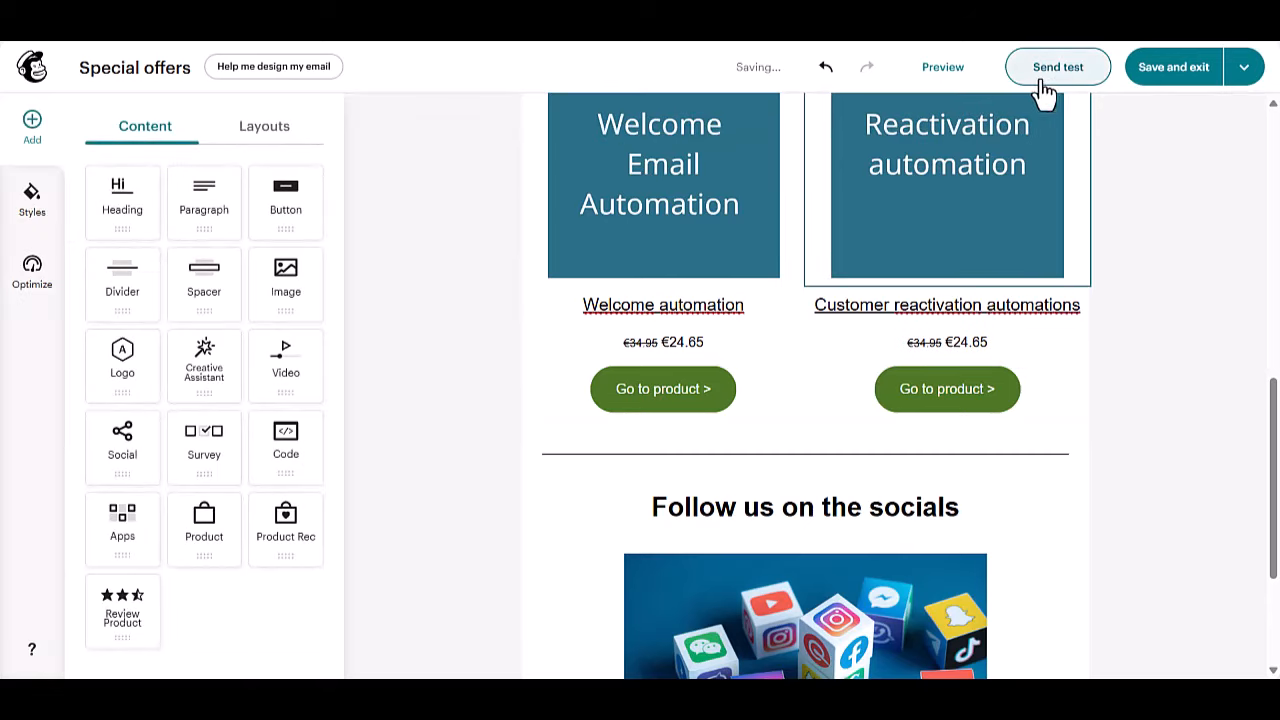
Examine the alignment of the product titles, prices and buttons and the social media section in the desktop preview.
{"action": "left_click", "coordinate": [938, 72]}
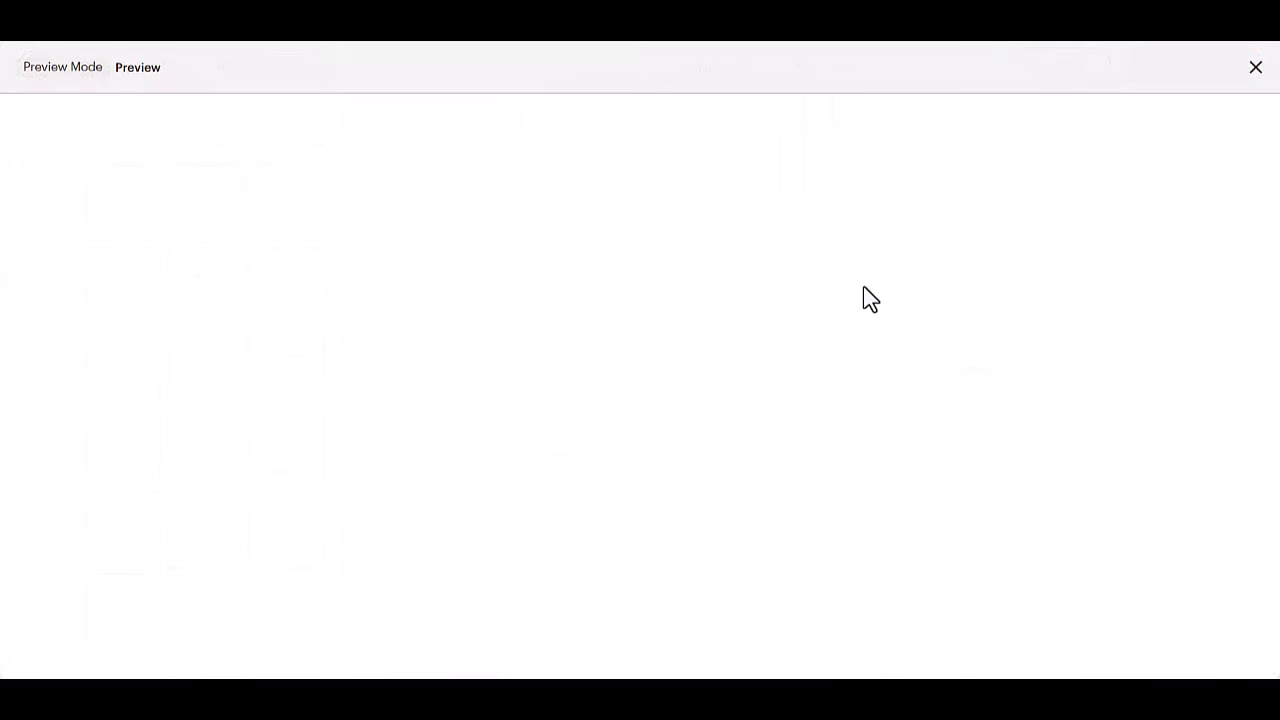
{"action": "scroll", "coordinate": [663, 337], "scroll_direction": "down", "scroll_amount": 6}
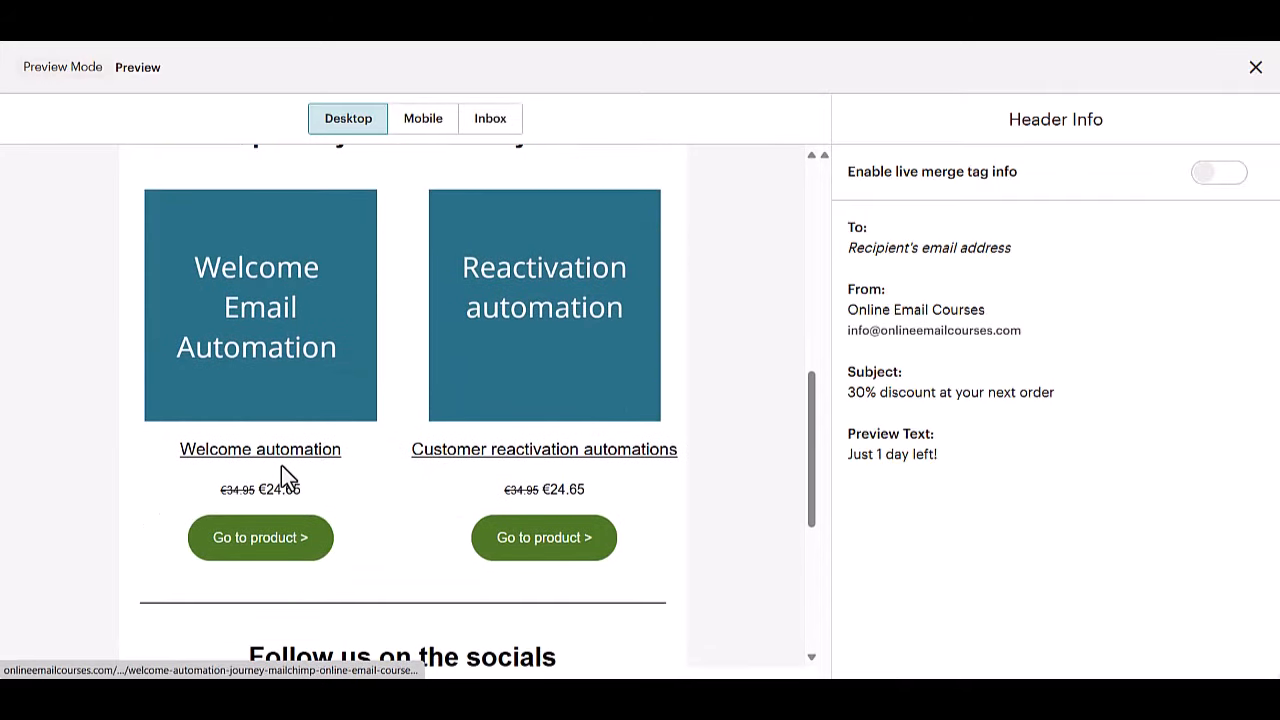
{"action": "scroll", "coordinate": [690, 482], "scroll_direction": "down", "scroll_amount": 1}
{"action": "scroll", "coordinate": [694, 486], "scroll_direction": "down", "scroll_amount": 4}
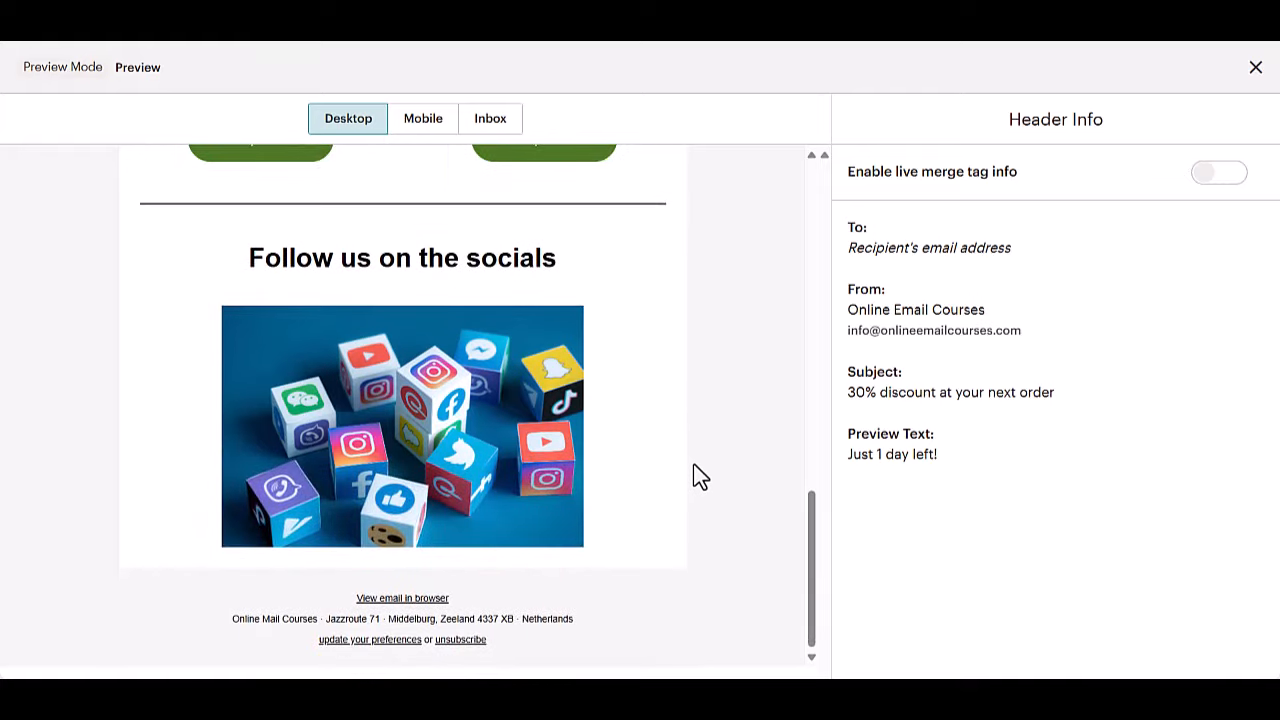
{"action": "scroll", "coordinate": [694, 460], "scroll_direction": "up", "scroll_amount": 6}
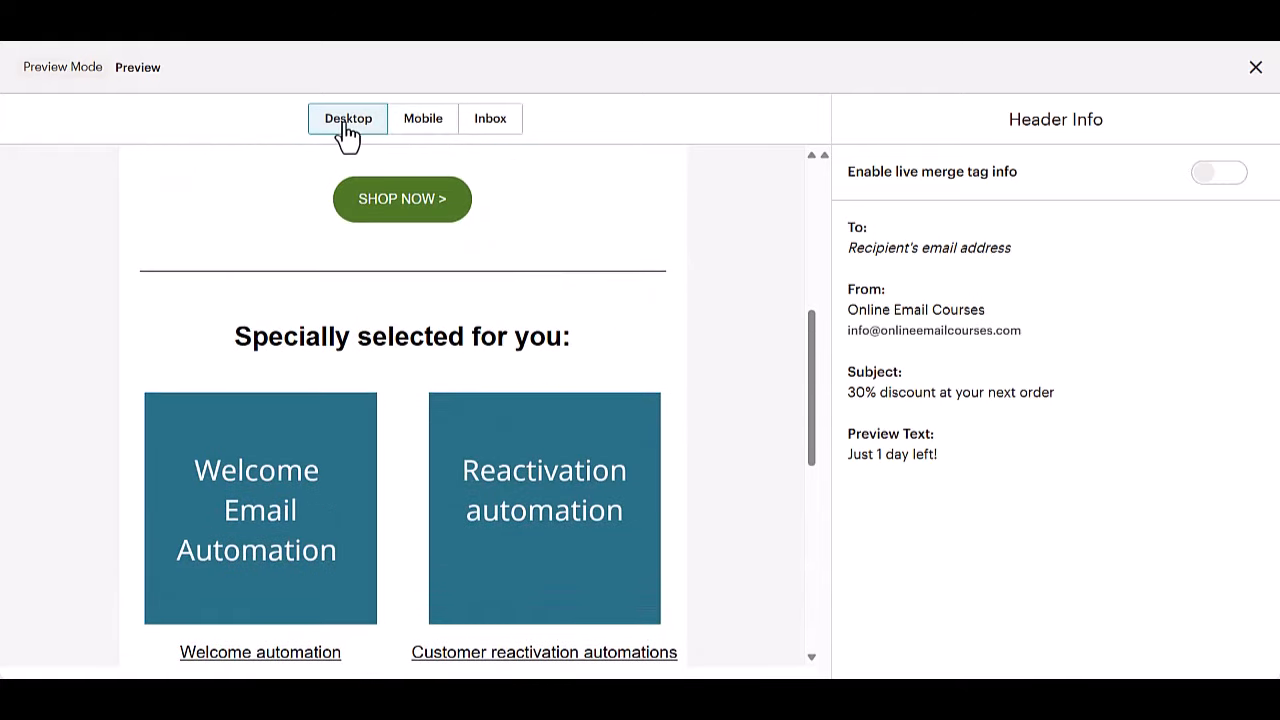
Examine the whole email in the mobile preview, from header to social media section, and return to the editor.
{"action": "left_click", "coordinate": [430, 122]}
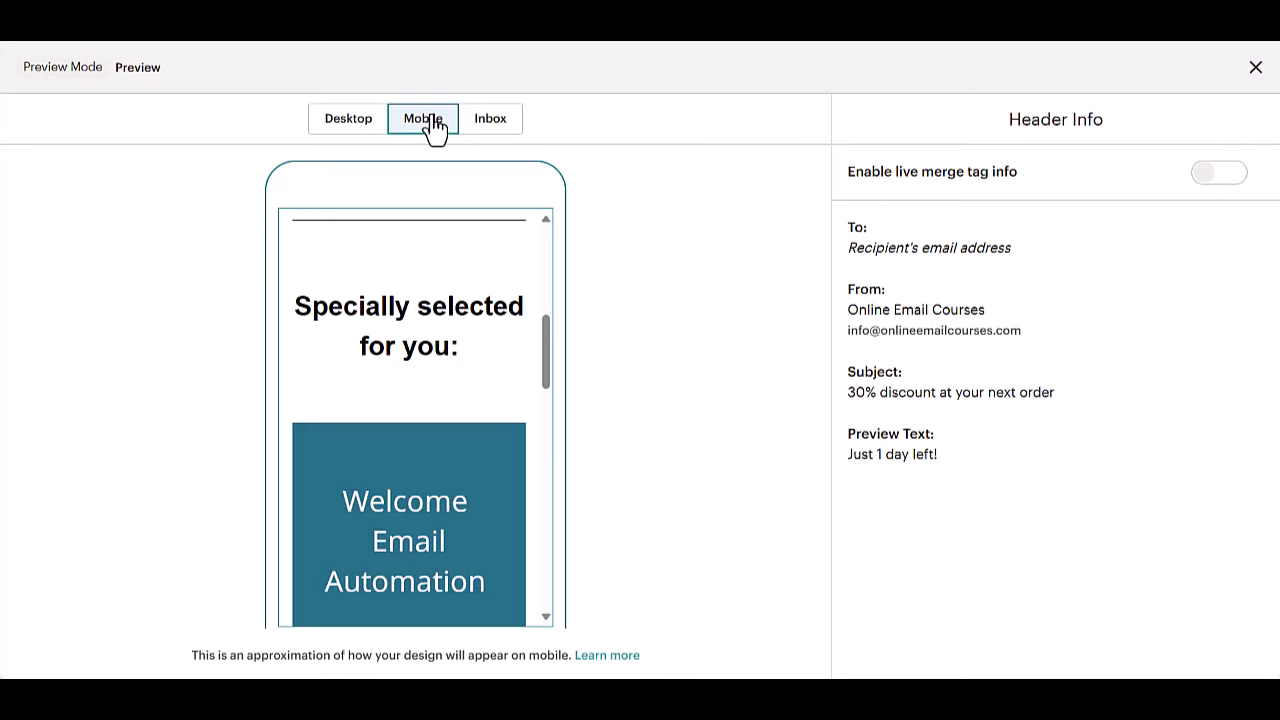
{"action": "scroll", "coordinate": [426, 240], "scroll_direction": "up", "scroll_amount": 5}
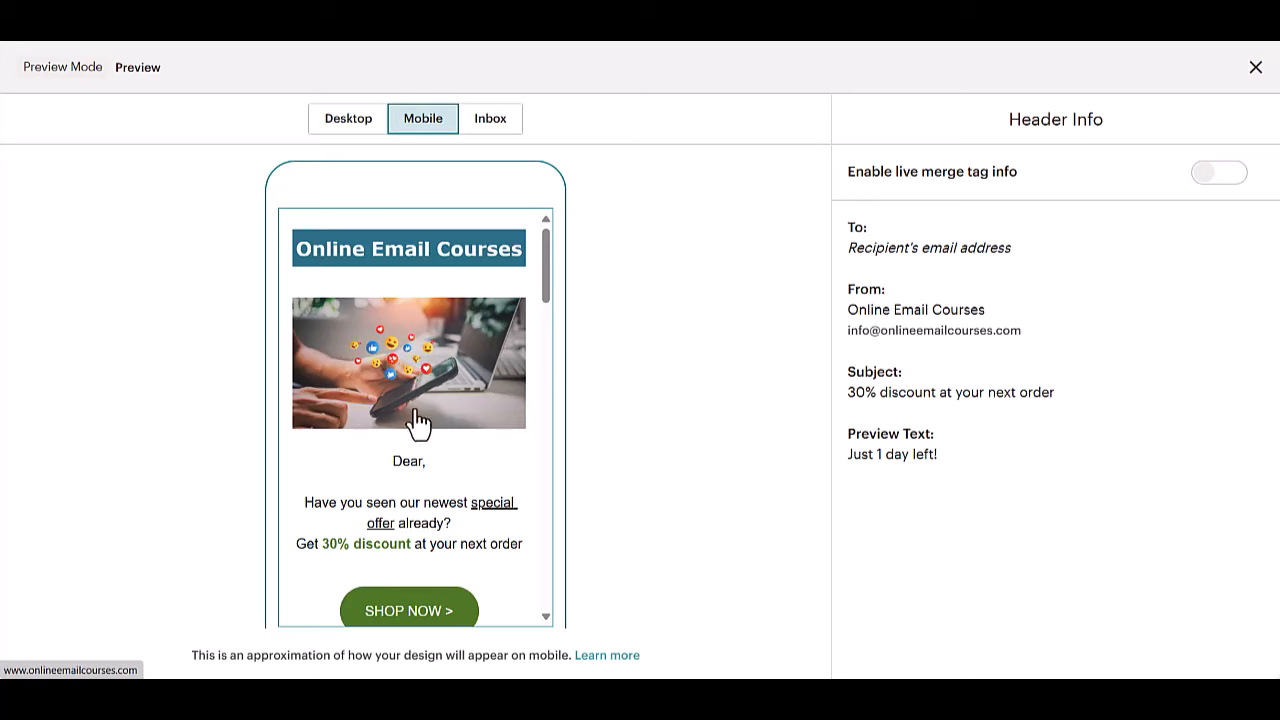
{"action": "scroll", "coordinate": [418, 425], "scroll_direction": "down", "scroll_amount": 5}
{"action": "scroll", "coordinate": [422, 421], "scroll_direction": "down", "scroll_amount": 4}
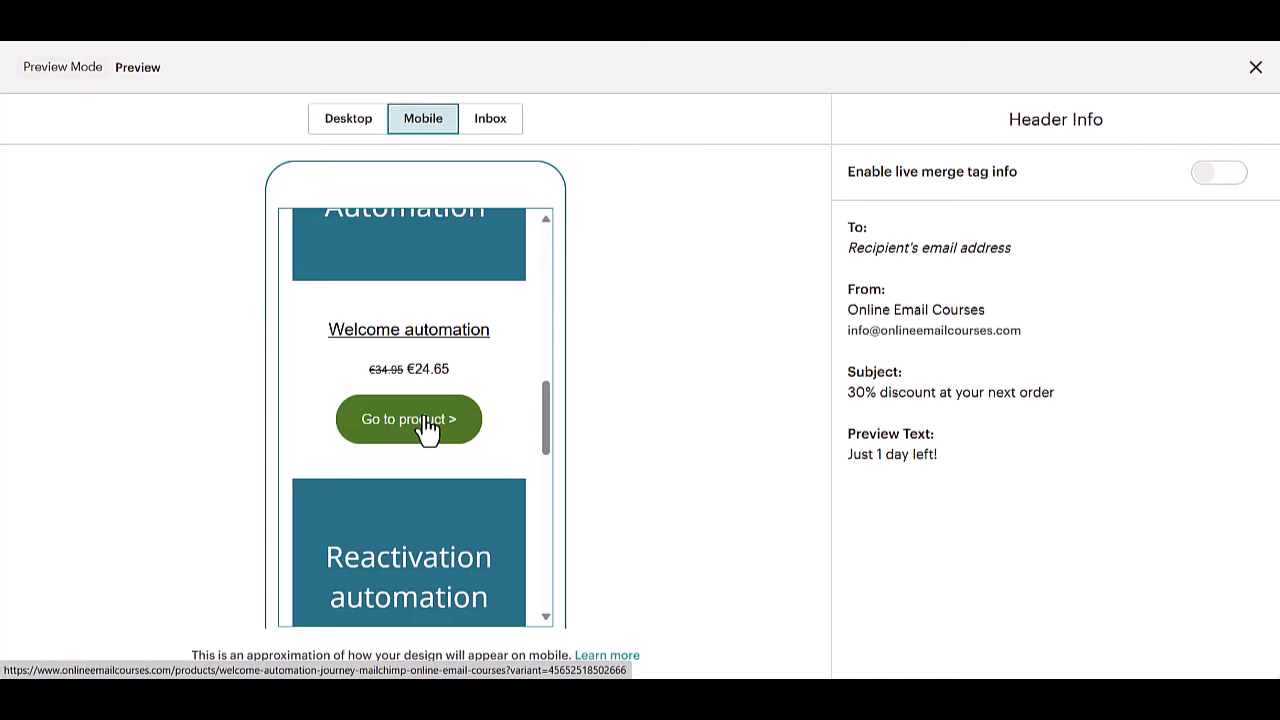
{"action": "scroll", "coordinate": [427, 425], "scroll_direction": "down", "scroll_amount": 5}
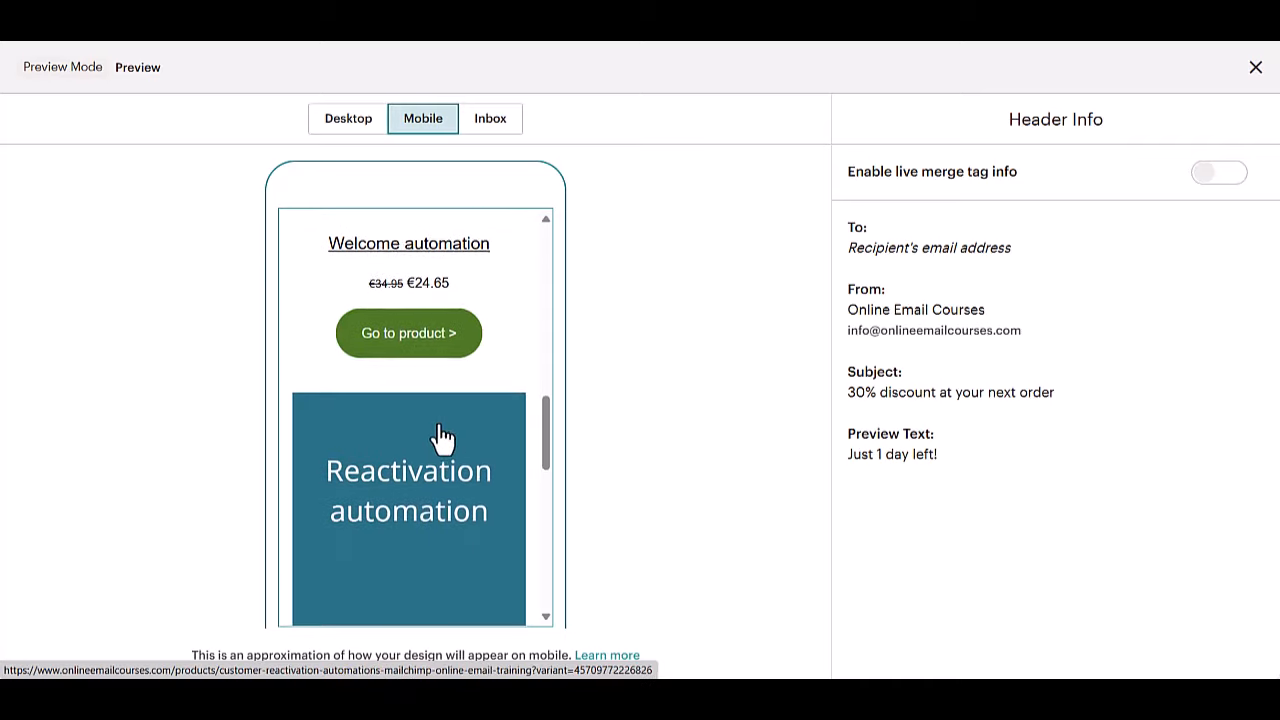
{"action": "scroll", "coordinate": [449, 457], "scroll_direction": "down", "scroll_amount": 5}
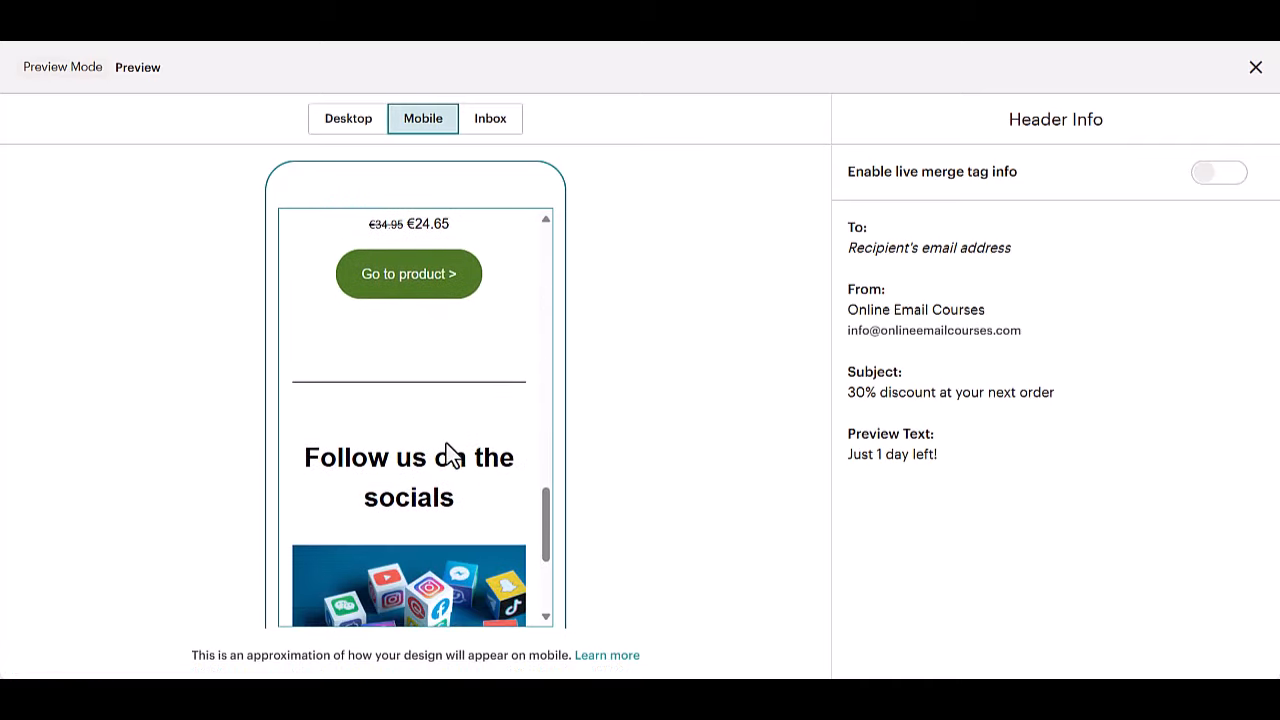
{"action": "scroll", "coordinate": [441, 440], "scroll_direction": "up", "scroll_amount": 3}
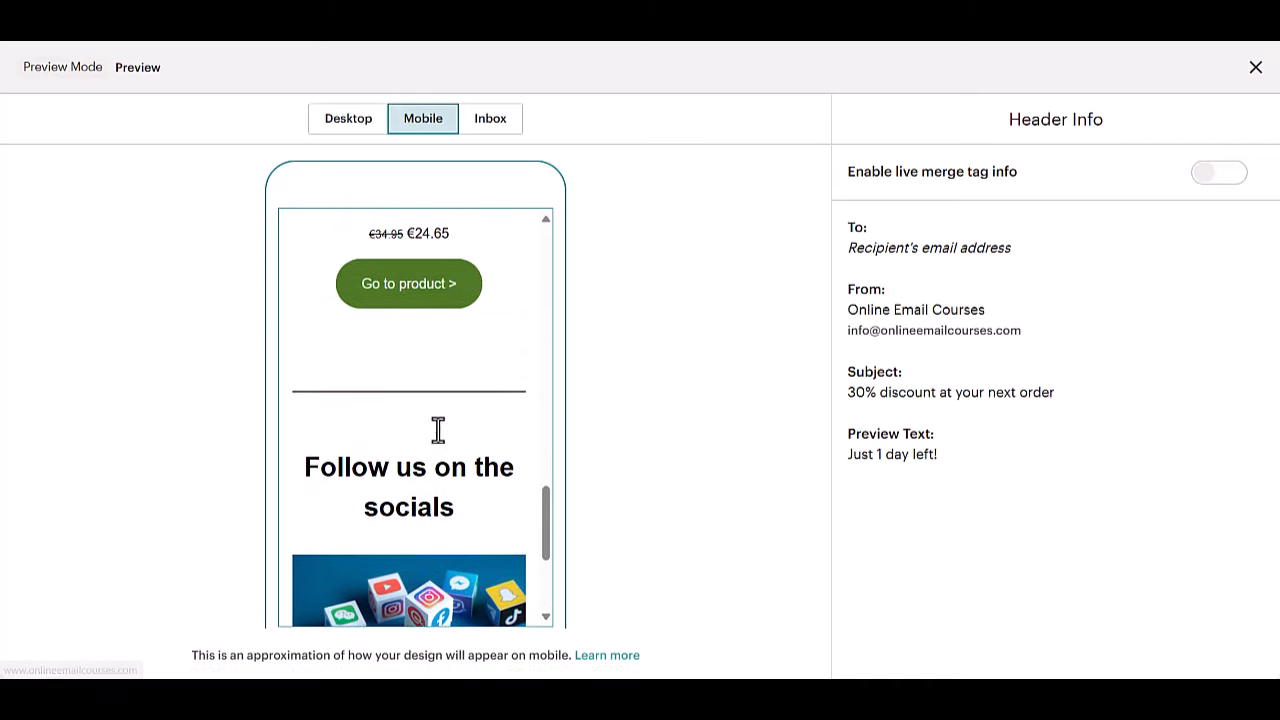
{"action": "left_click", "coordinate": [1256, 70]}
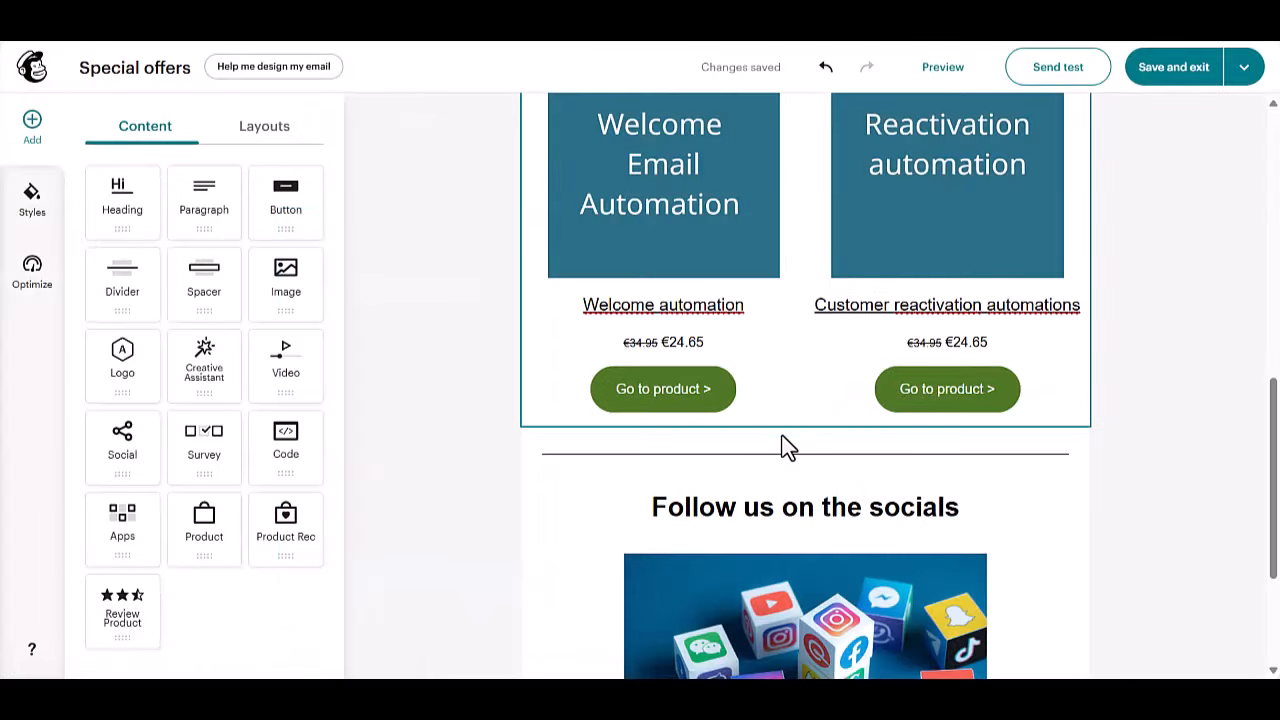
Set the top and bottom padding of the divider above "Follow us on the socials" to 5.
{"action": "left_click", "coordinate": [780, 452]}
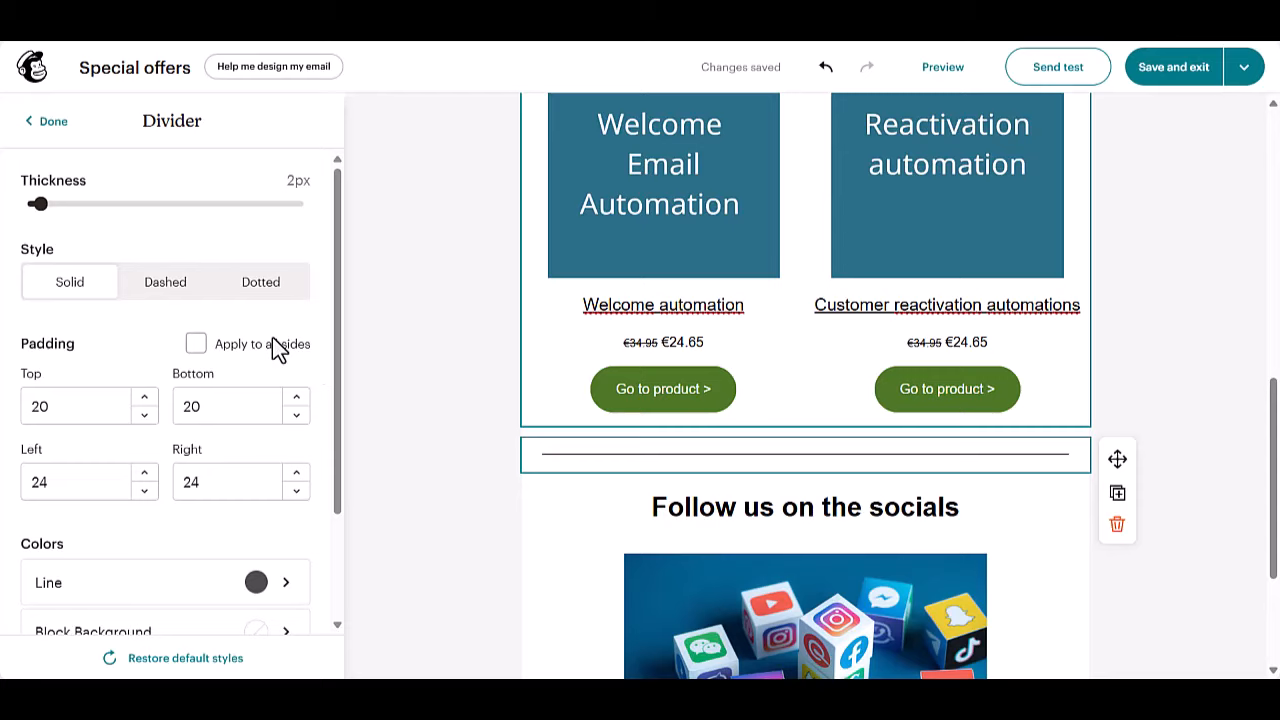
{"action": "left_click", "coordinate": [47, 408]}
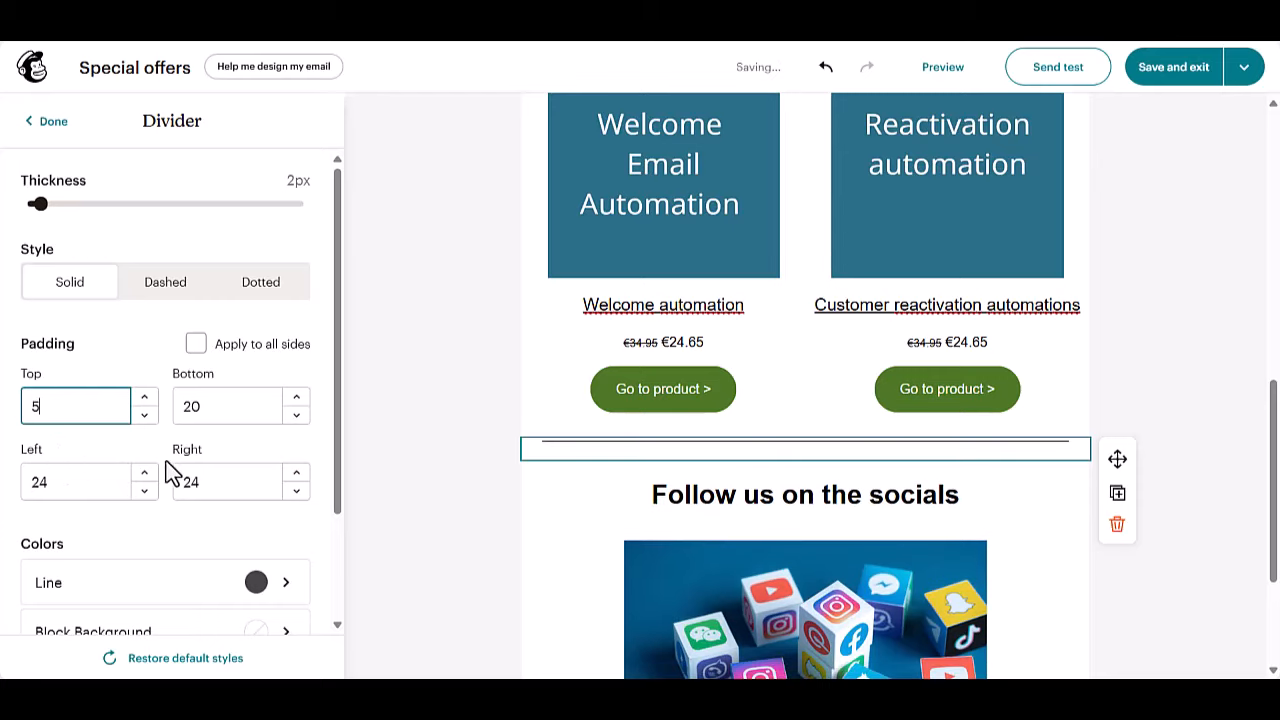
{"action": "left_click", "coordinate": [224, 406]}
{"action": "key", "text": "BackSpace"}
{"action": "key", "text": "BackSpace"}
{"action": "type", "text": "5"}
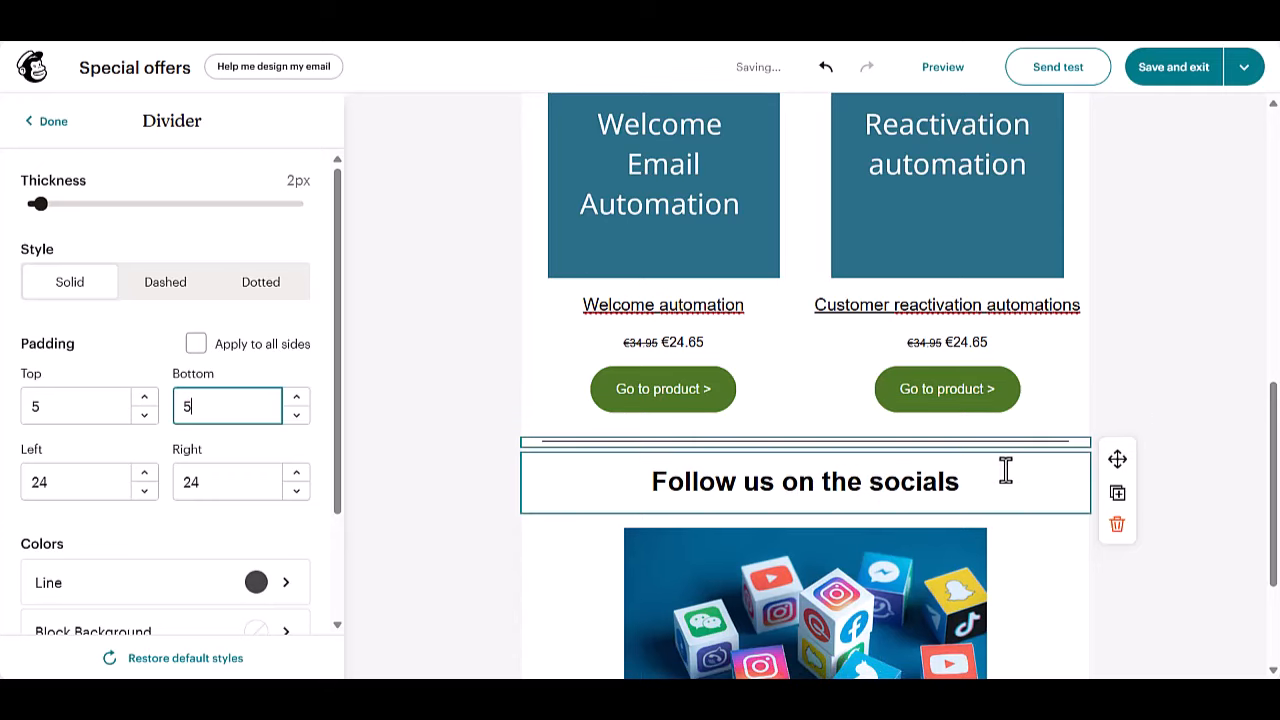
{"action": "left_click", "coordinate": [1140, 430]}
Set the top and bottom padding of the divider above "Specially selected for you:" to 5.
{"action": "scroll", "coordinate": [1140, 430], "scroll_direction": "up", "scroll_amount": 5}
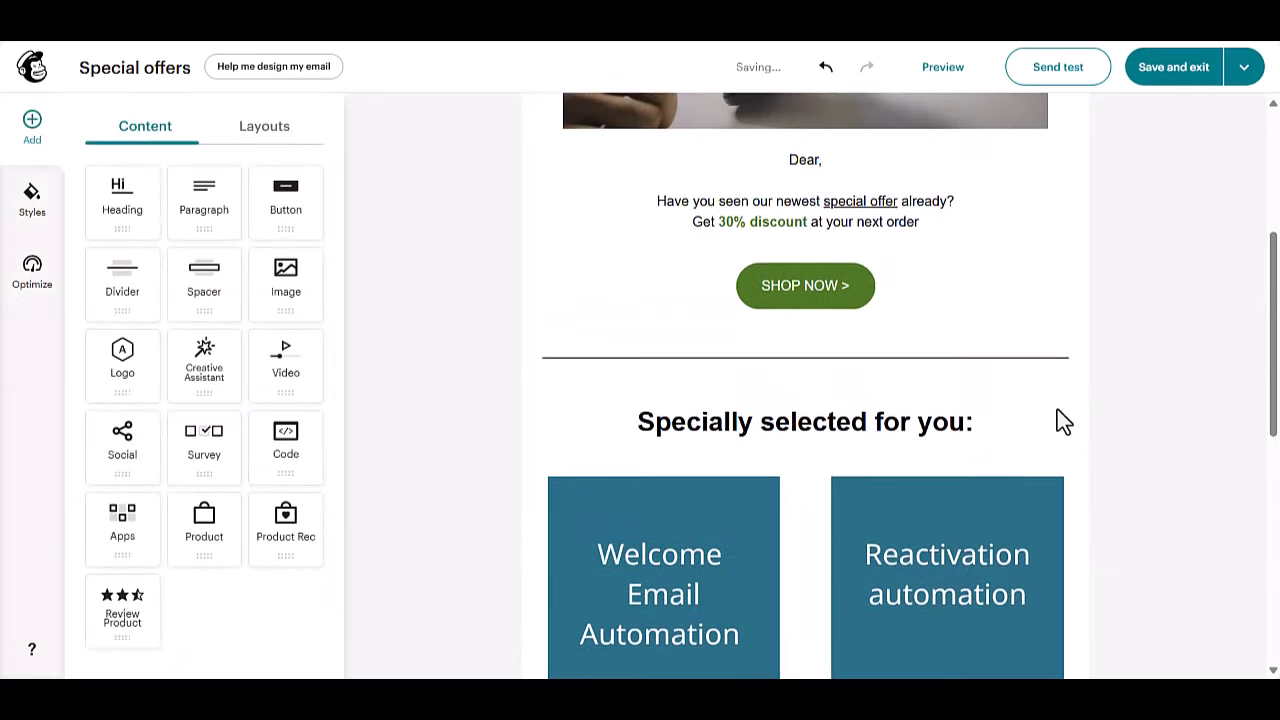
{"action": "left_click", "coordinate": [862, 368]}
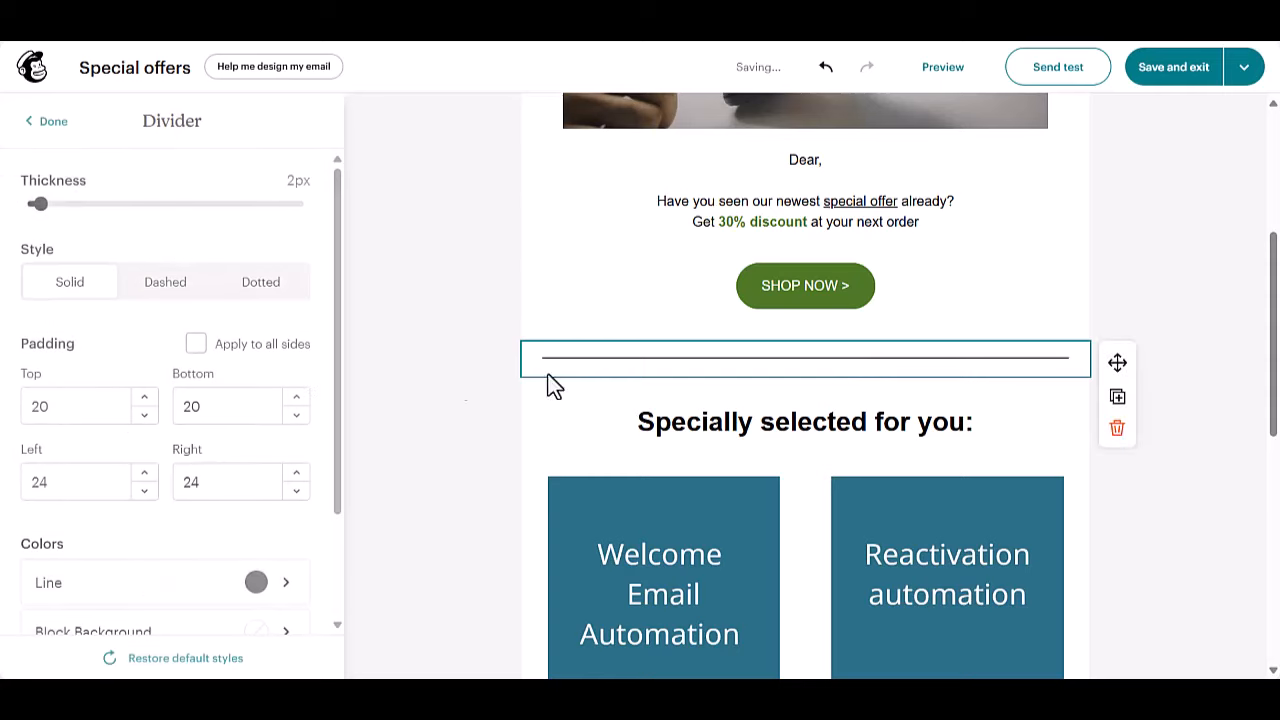
{"action": "left_click", "coordinate": [43, 406]}
{"action": "type", "text": "5"}
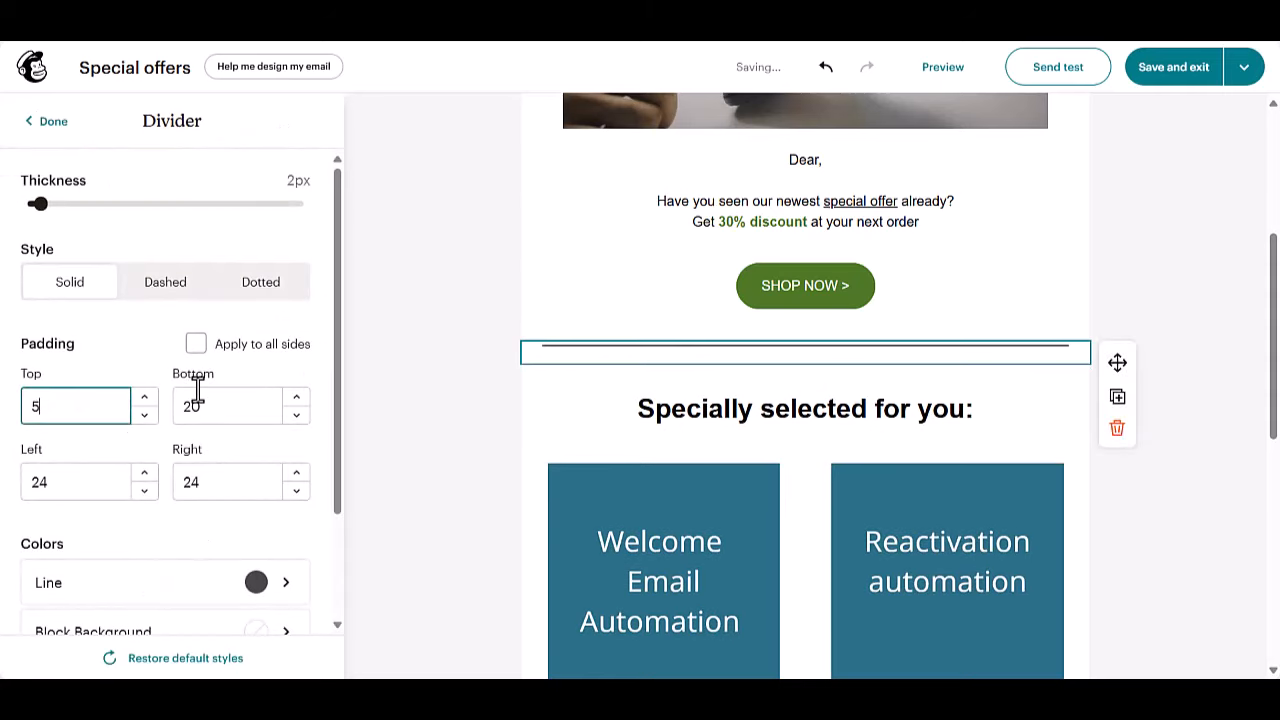
{"action": "left_click", "coordinate": [217, 406]}
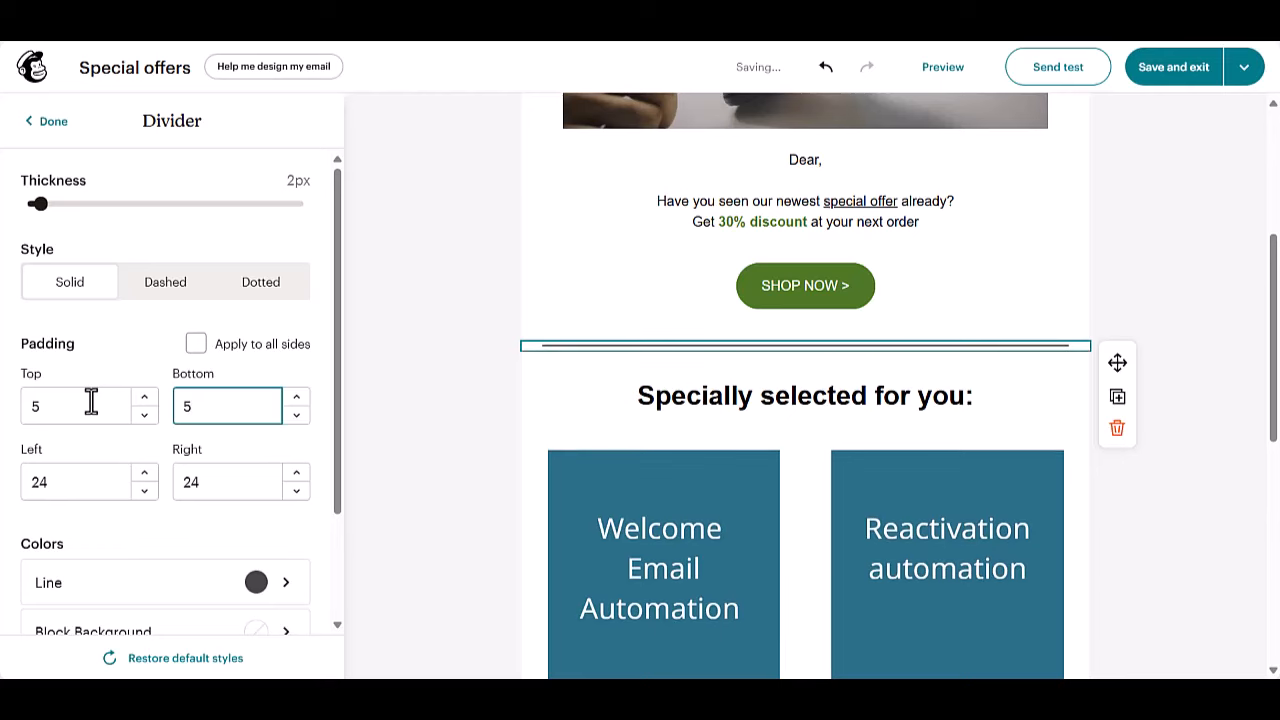
{"action": "left_click", "coordinate": [413, 430]}
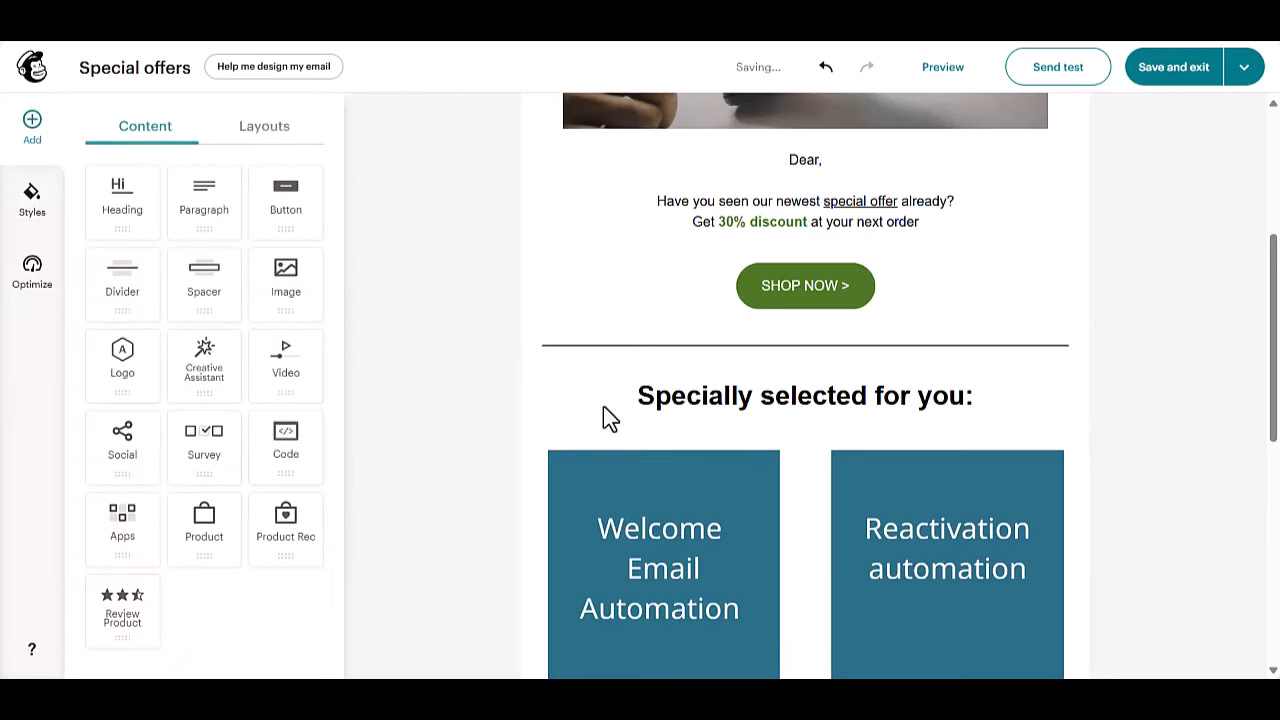
Set the top padding of the "Specially selected for you:" heading text to 5.
{"action": "left_click", "coordinate": [805, 375]}
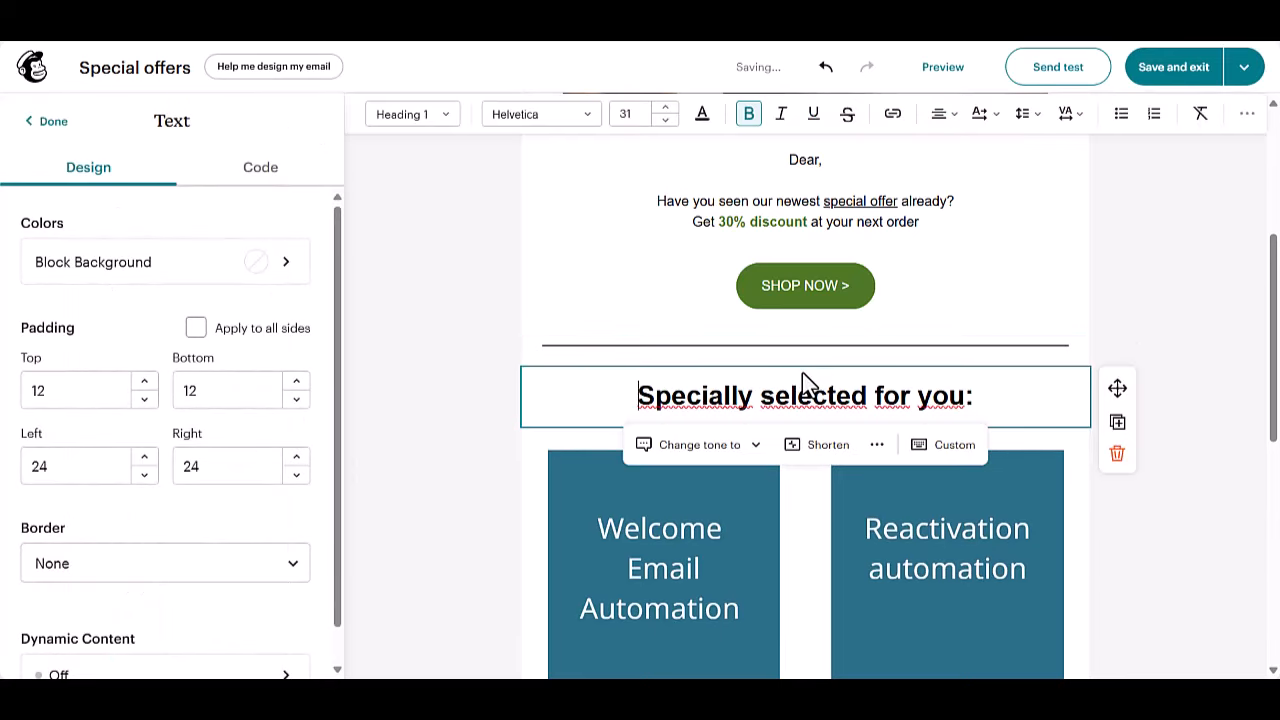
{"action": "left_click", "coordinate": [40, 395]}
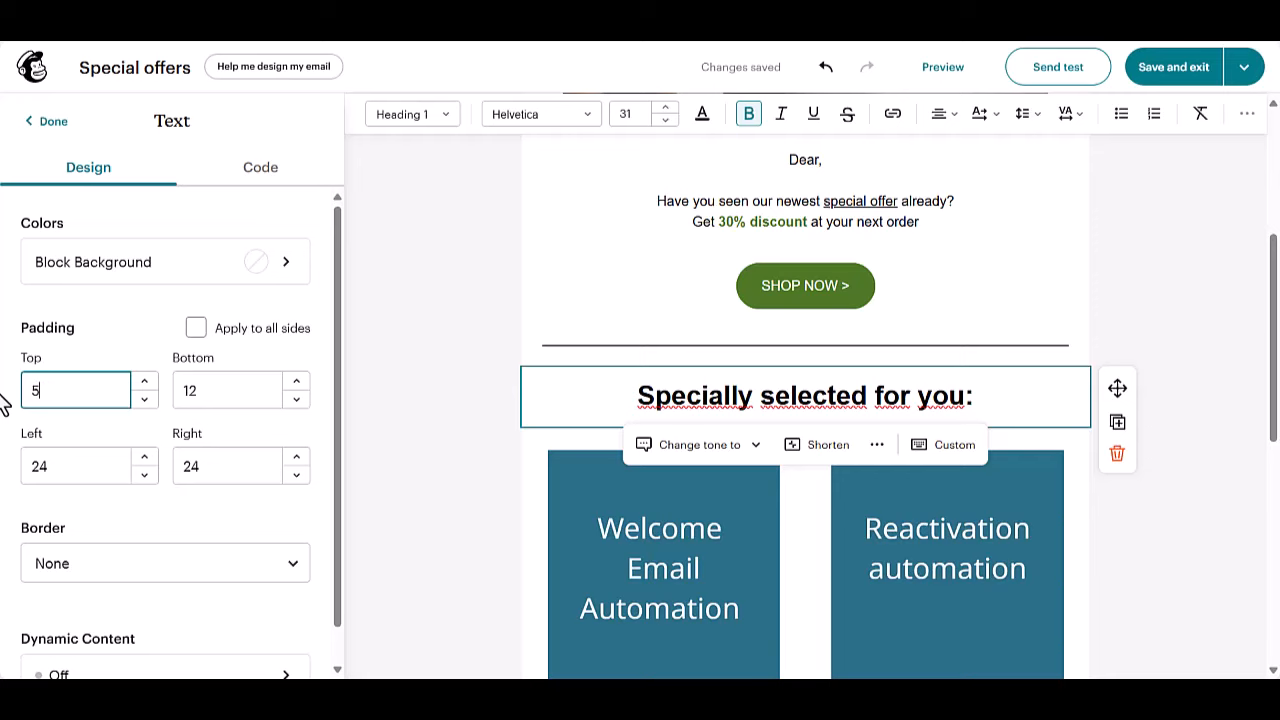
{"action": "type", "text": "5"}
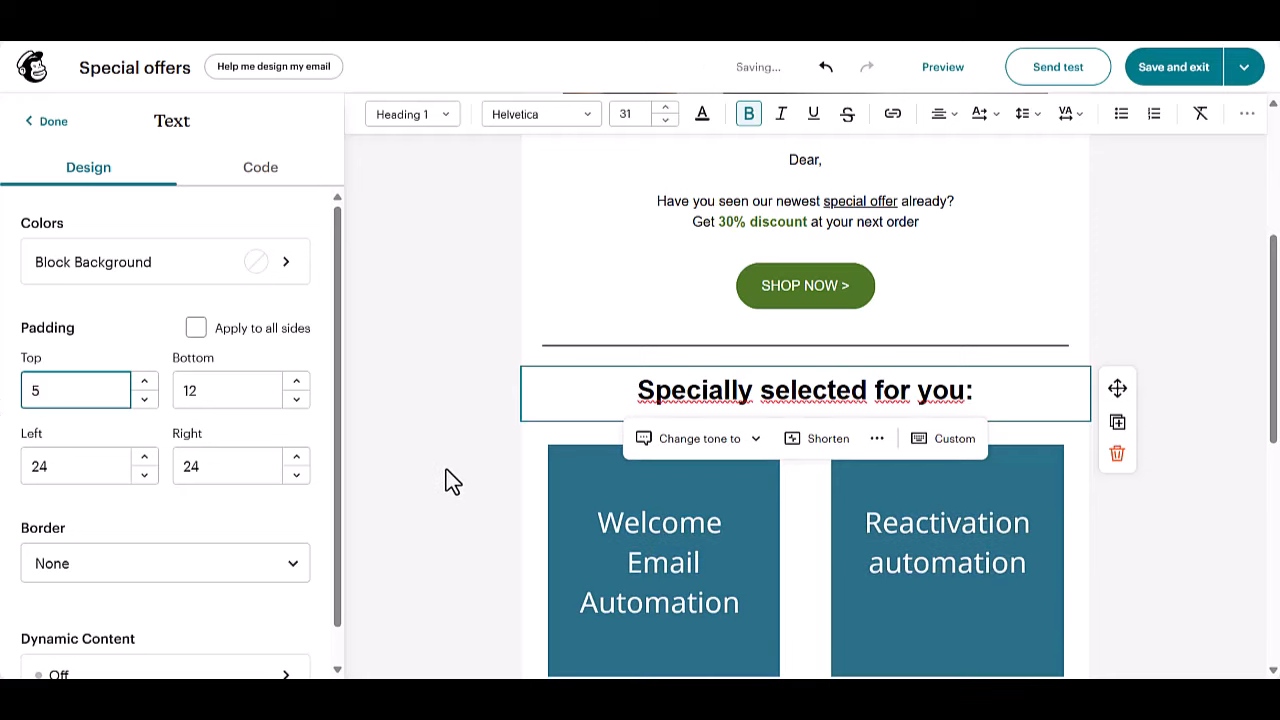
{"action": "left_click", "coordinate": [446, 469]}
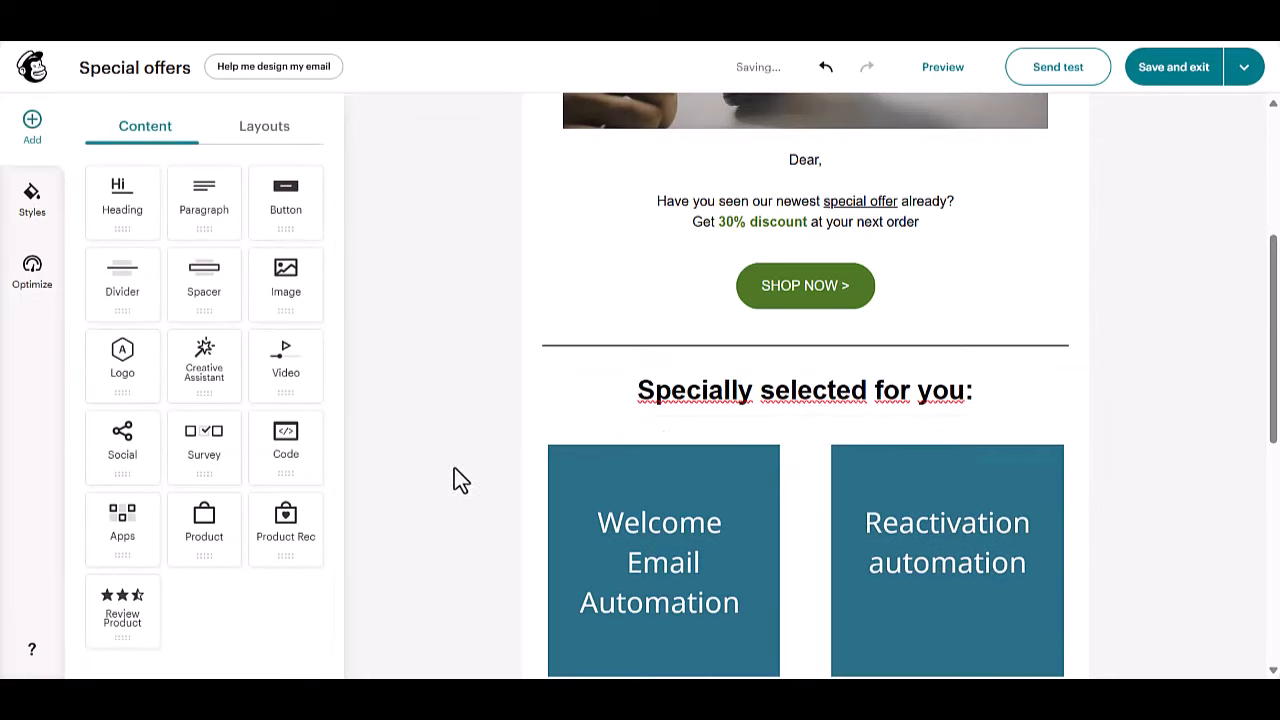
Set the top and bottom padding of the layout around the "Specially selected for you:" heading to 6.
{"action": "left_click", "coordinate": [808, 440]}
{"action": "left_click", "coordinate": [22, 350]}
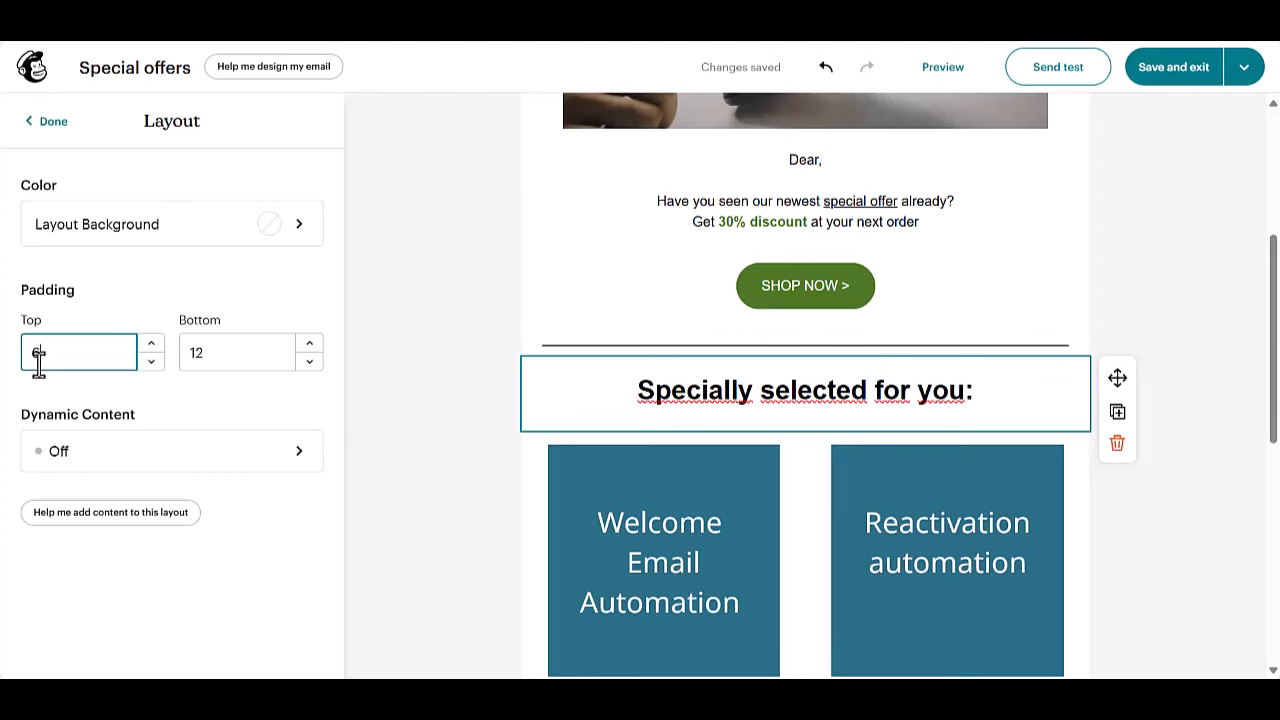
{"action": "left_click", "coordinate": [237, 351]}
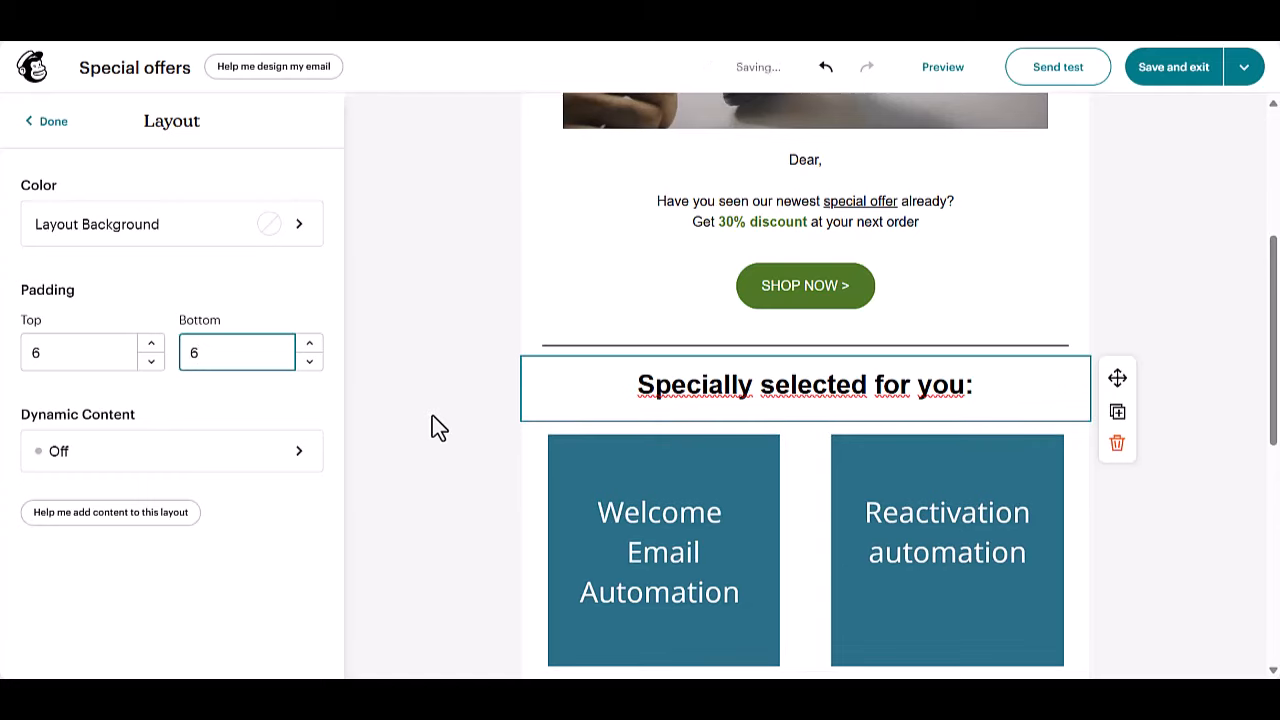
{"action": "left_click", "coordinate": [81, 350]}
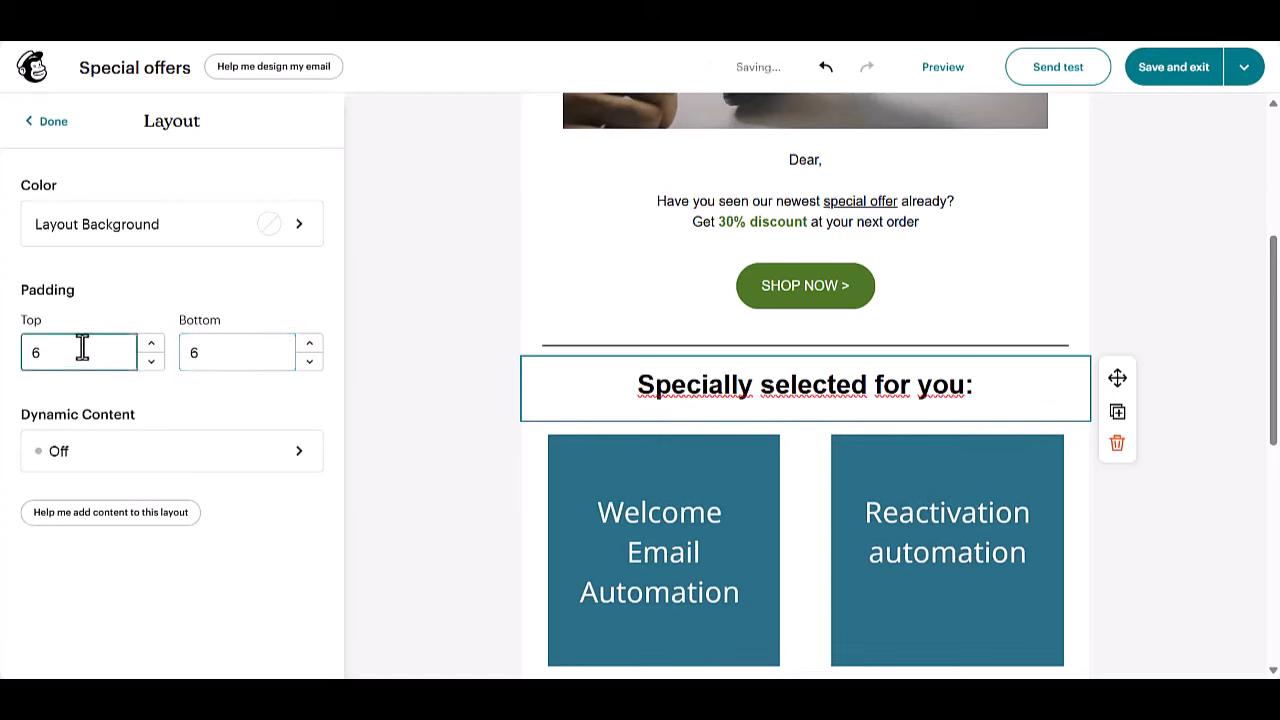
Look at the test email options, including the optional instructions and personal message, and close them without sending.
{"action": "left_click", "coordinate": [1060, 68]}
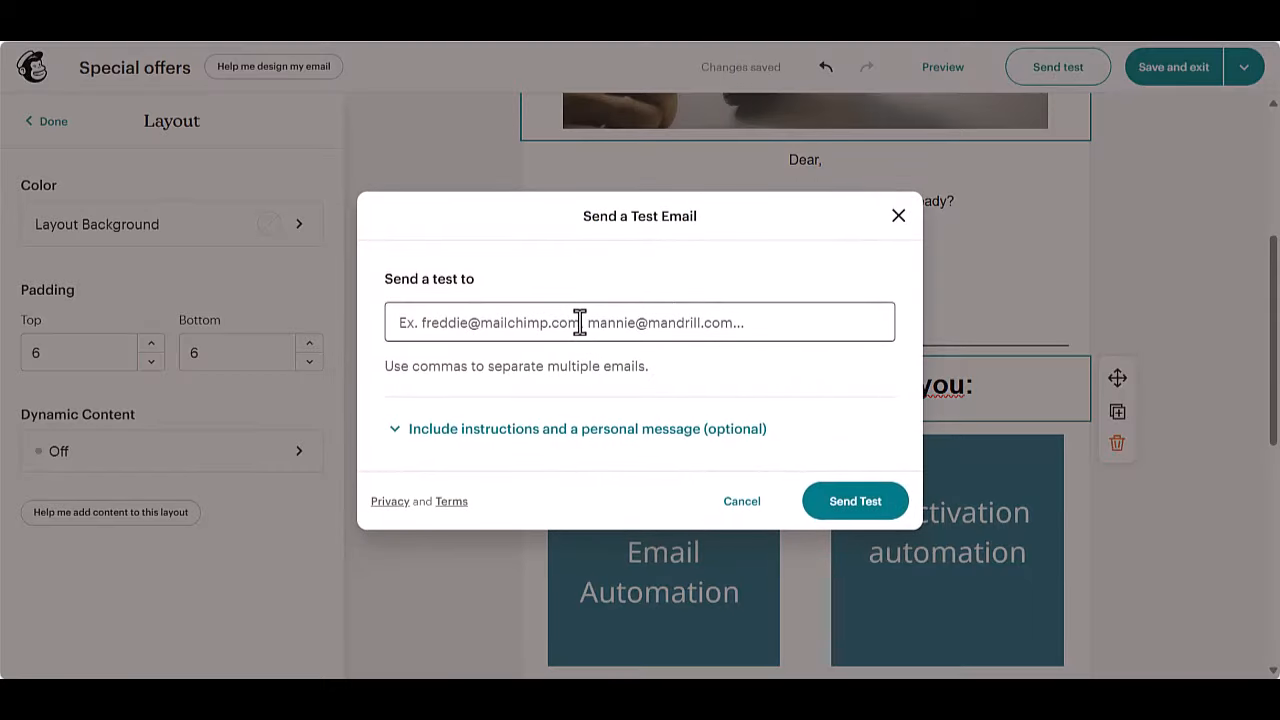
{"action": "left_click", "coordinate": [506, 432]}
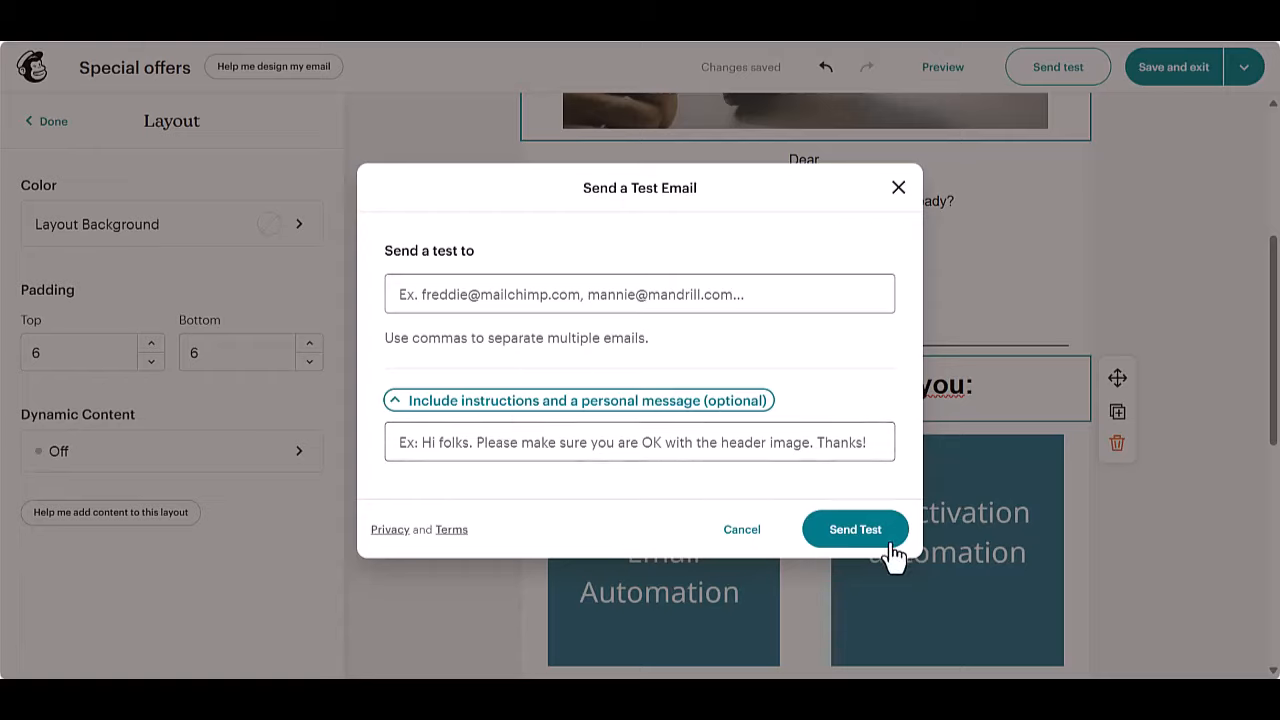
{"action": "left_click", "coordinate": [896, 188]}
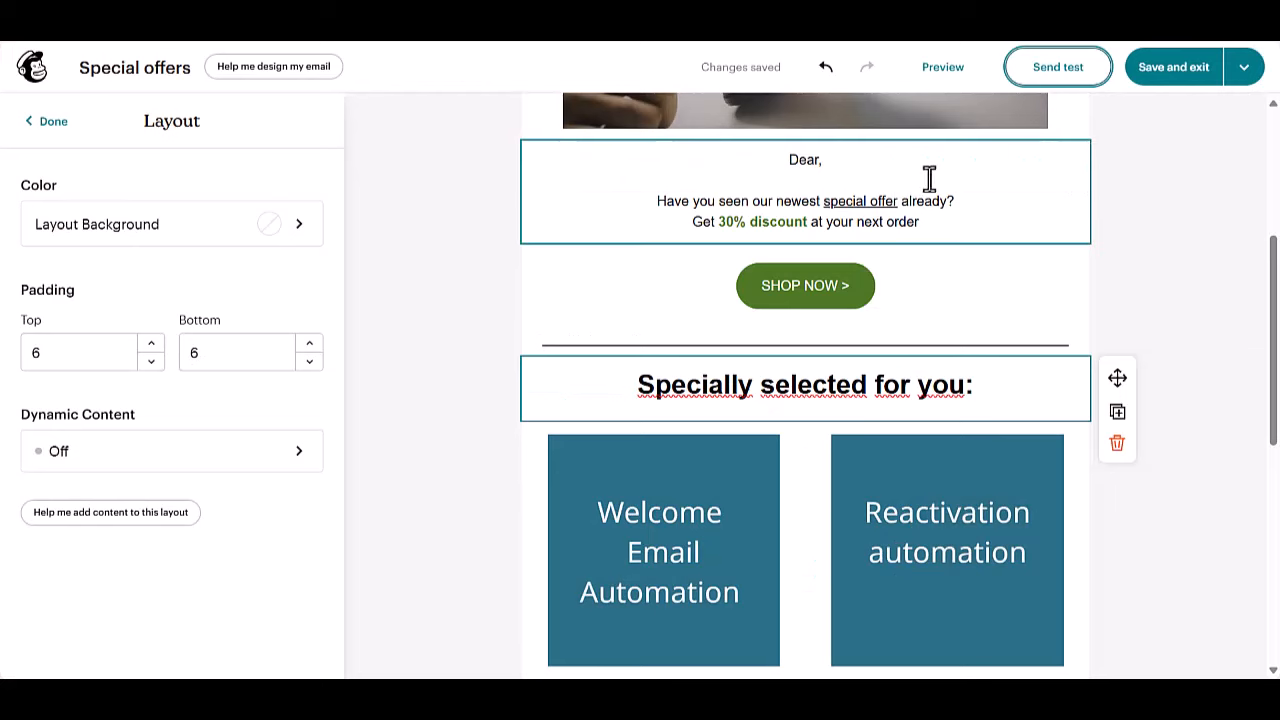
Save and exit the email design, and review the campaign's details, sharing options and Settings & Tracking section.
{"action": "left_click", "coordinate": [1177, 92]}
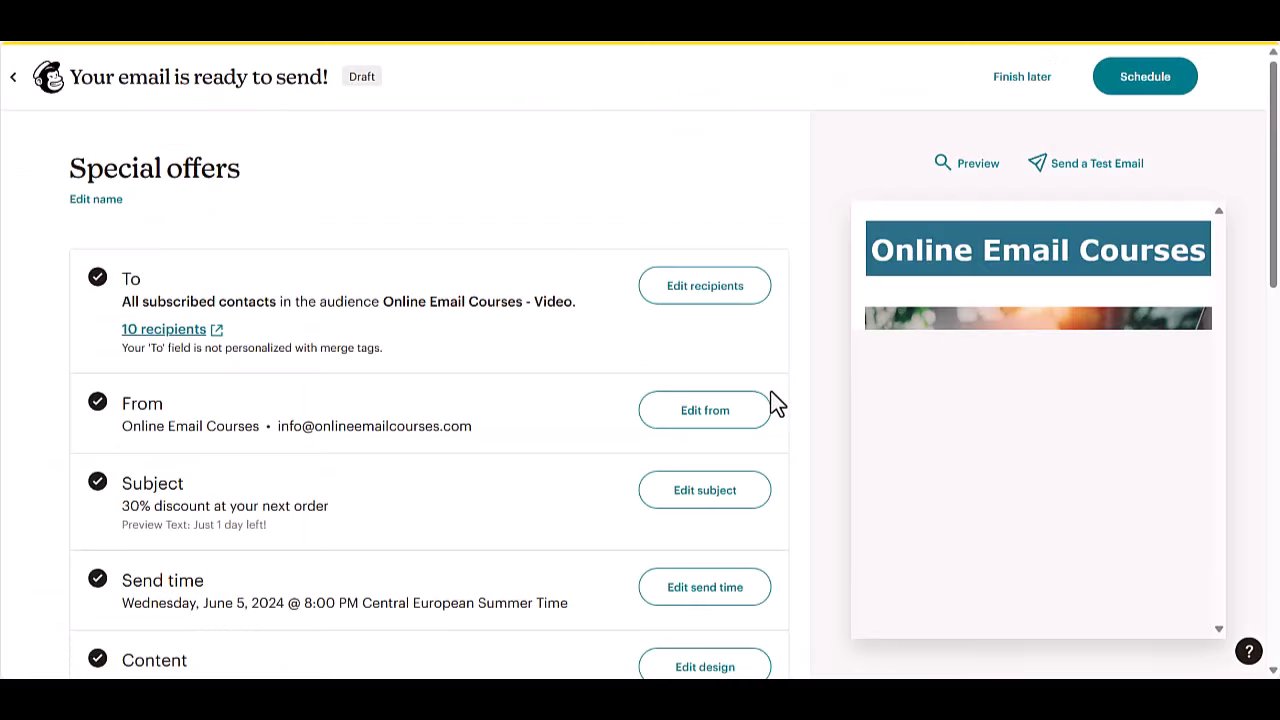
{"action": "scroll", "coordinate": [700, 470], "scroll_direction": "down", "scroll_amount": 2}
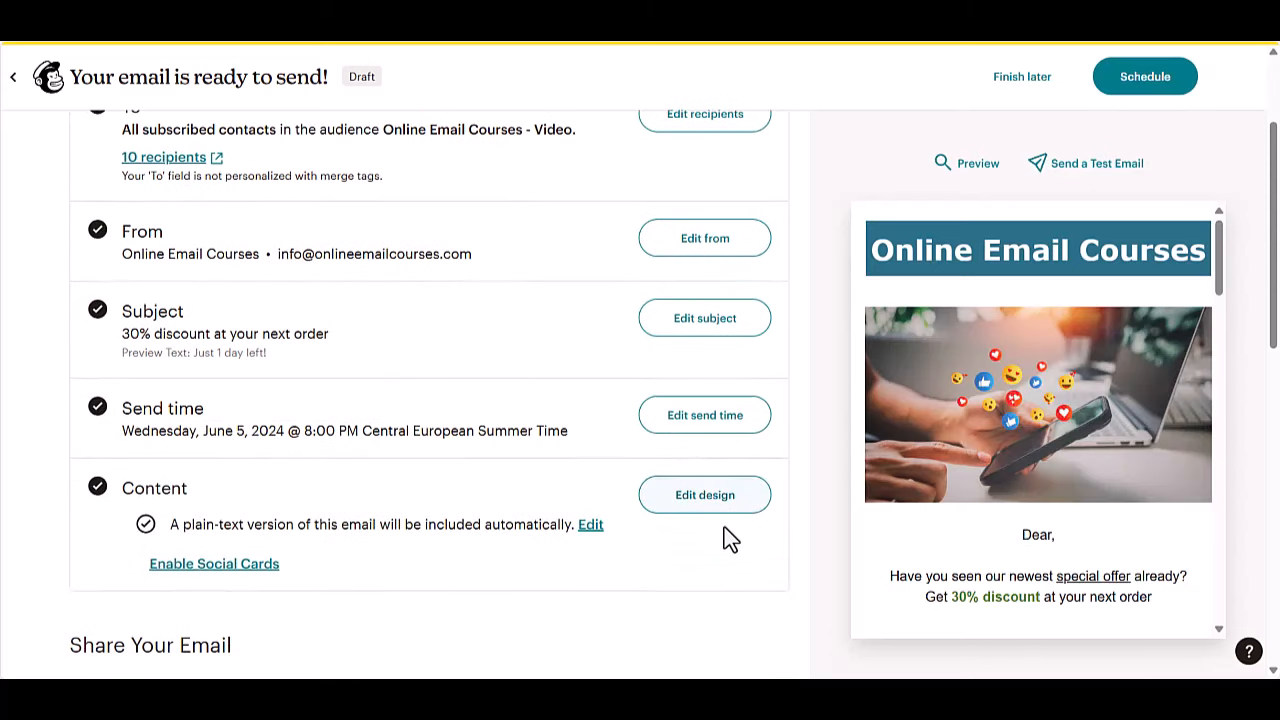
{"action": "scroll", "coordinate": [725, 538], "scroll_direction": "down", "scroll_amount": 2}
{"action": "scroll", "coordinate": [727, 538], "scroll_direction": "down", "scroll_amount": 3}
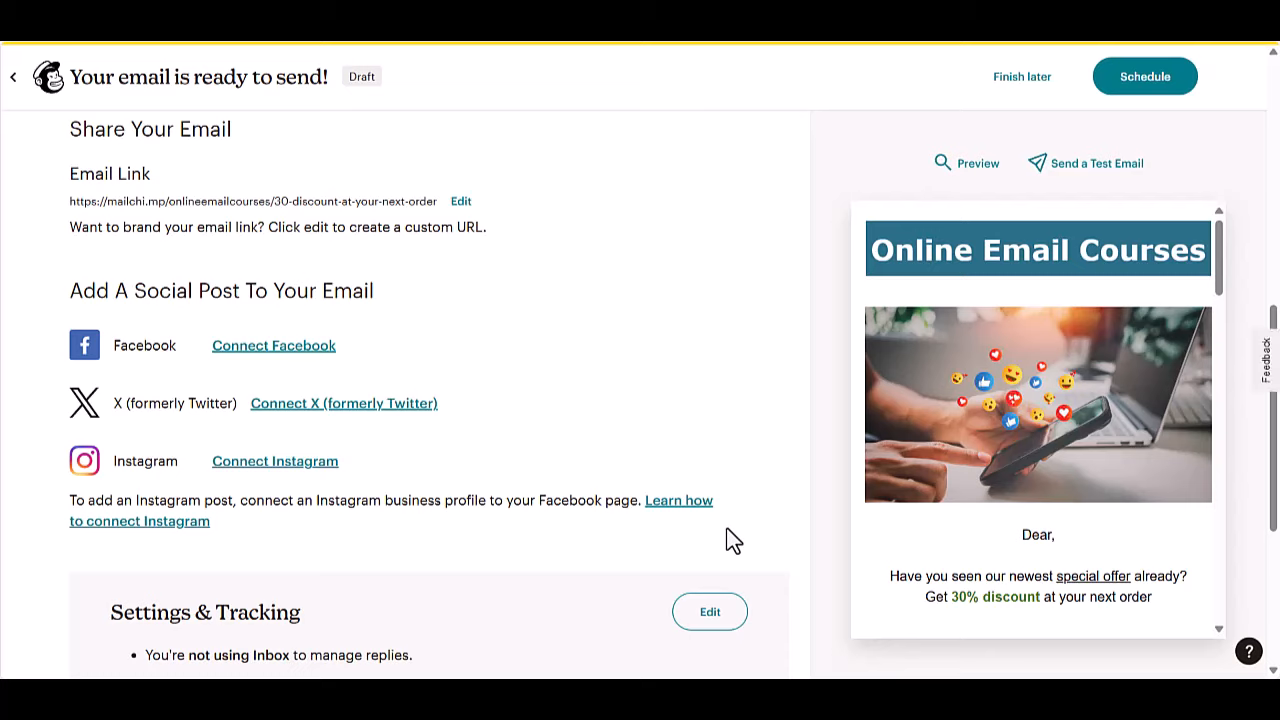
{"action": "scroll", "coordinate": [714, 514], "scroll_direction": "down", "scroll_amount": 3}
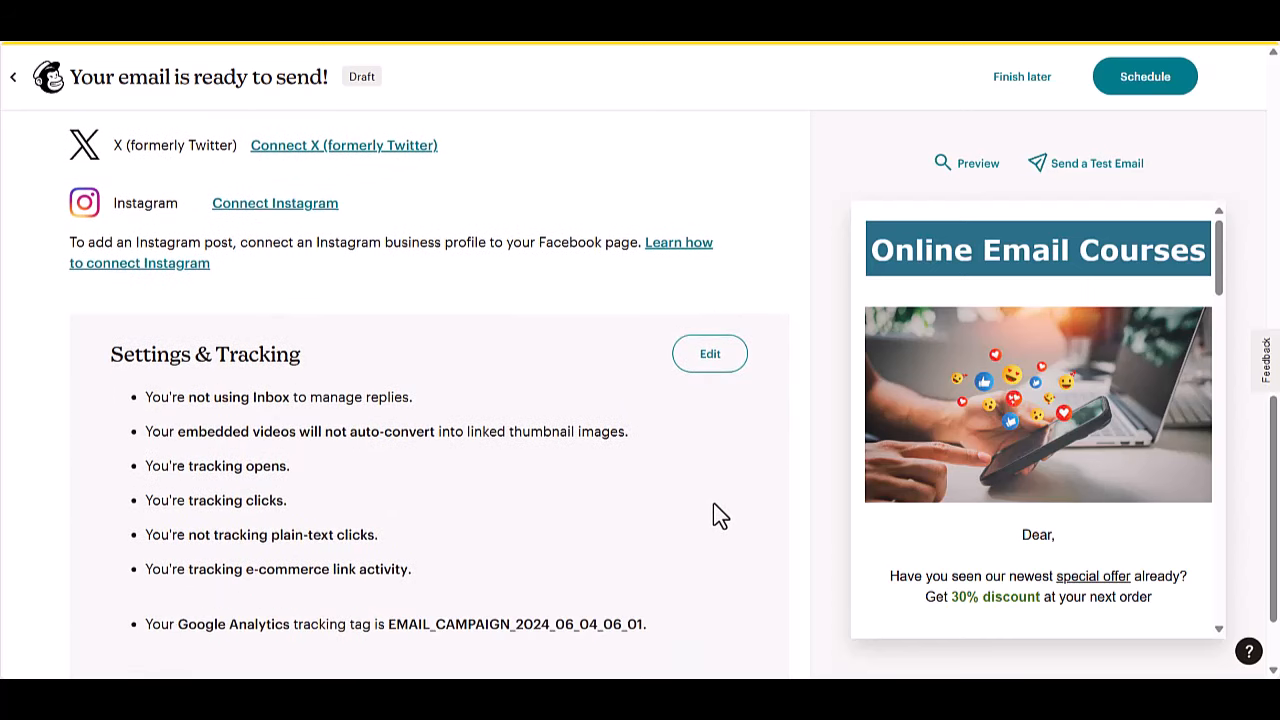
{"action": "scroll", "coordinate": [700, 494], "scroll_direction": "down", "scroll_amount": 1}
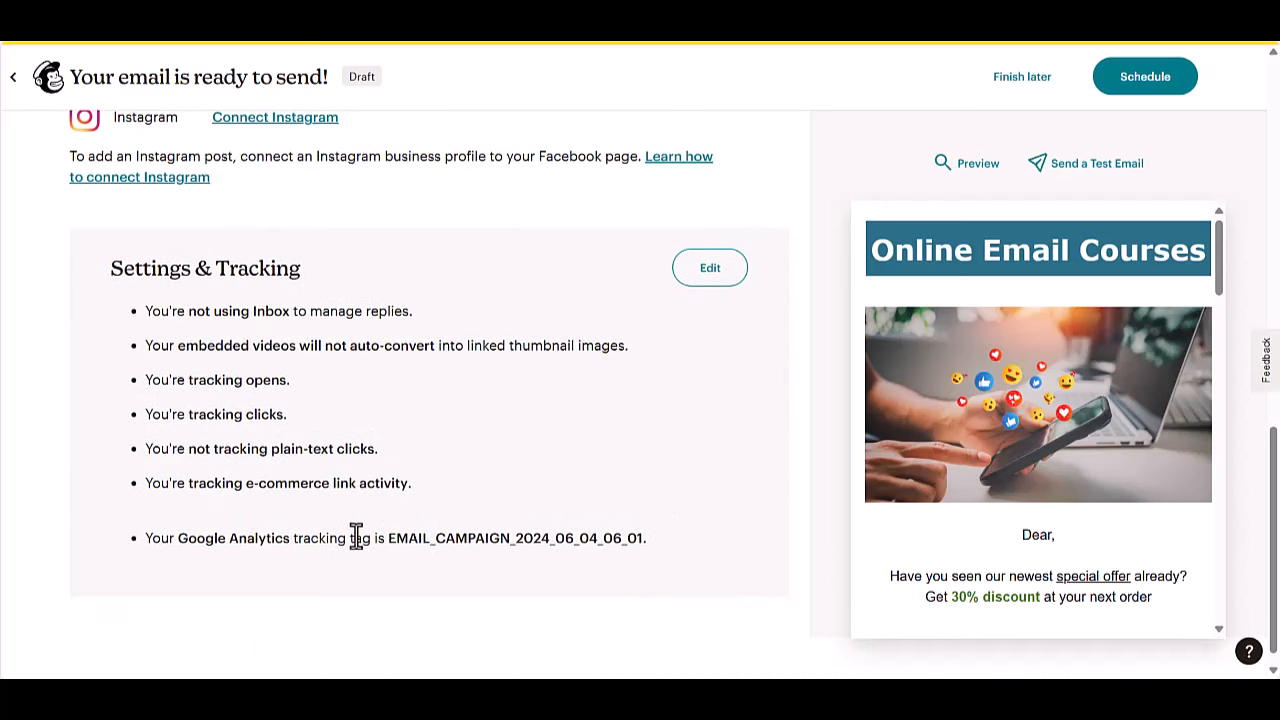
Enable plain-text click tracking, Inbox reply management and video auto-conversion in the campaign's Settings & Tracking.
{"action": "left_click", "coordinate": [708, 295]}
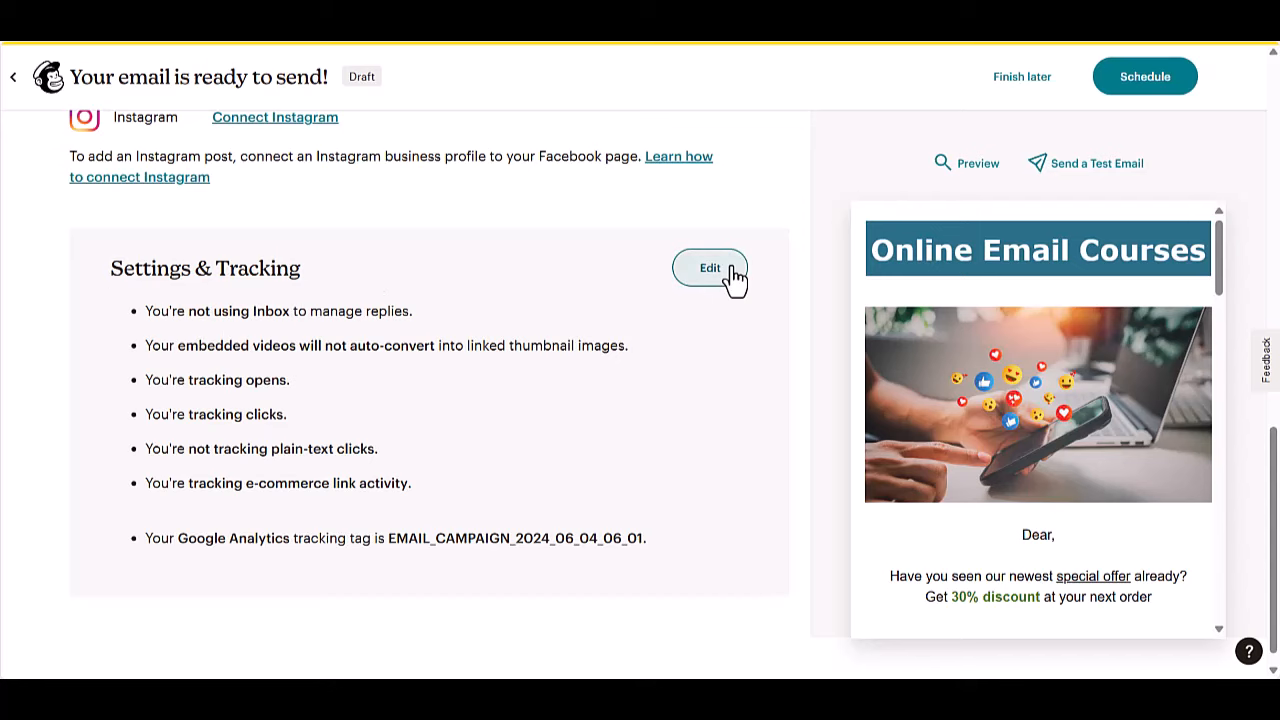
{"action": "left_click", "coordinate": [733, 277]}
{"action": "scroll", "coordinate": [583, 389], "scroll_direction": "down", "scroll_amount": 1}
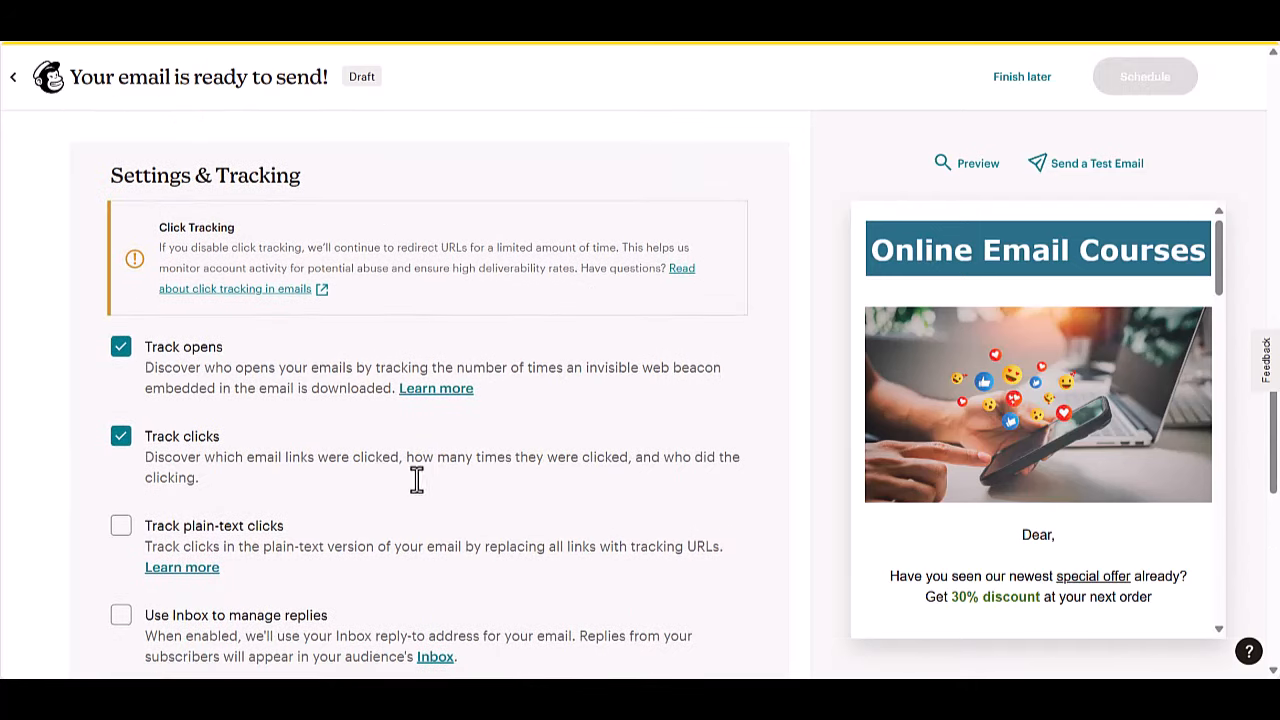
{"action": "left_click", "coordinate": [120, 527]}
{"action": "left_click", "coordinate": [120, 615]}
{"action": "scroll", "coordinate": [176, 586], "scroll_direction": "down", "scroll_amount": 5}
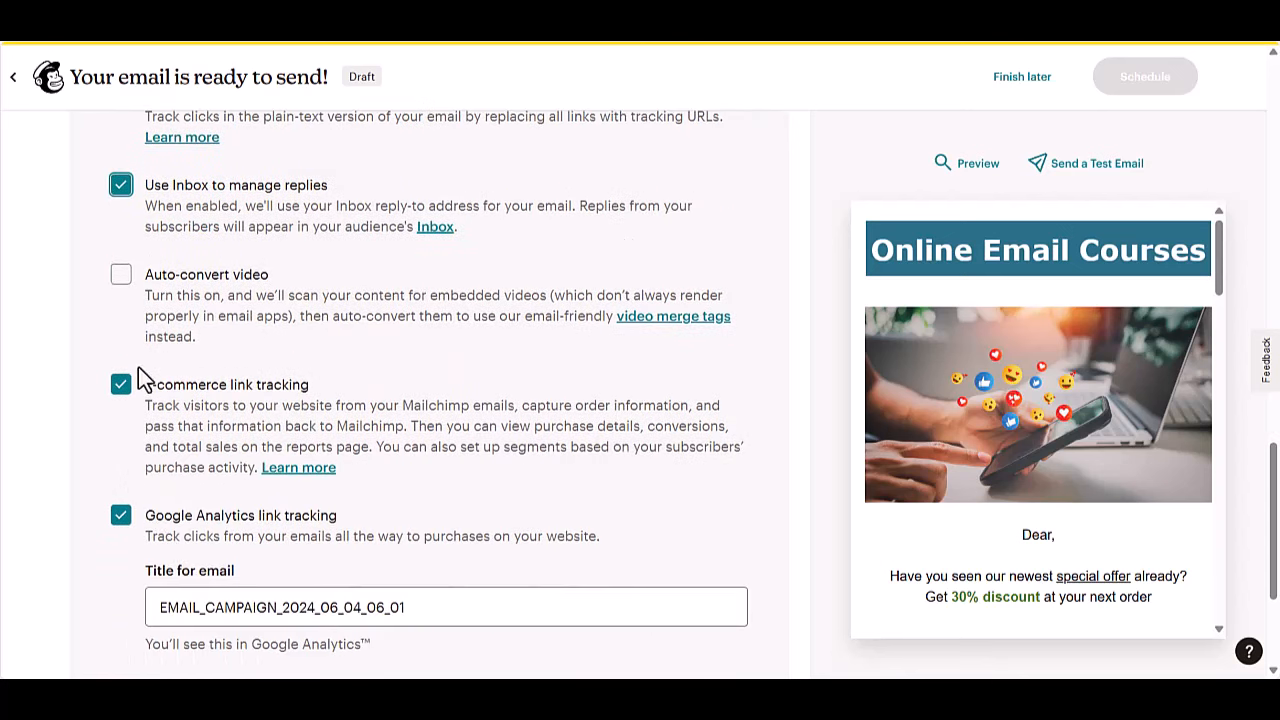
{"action": "left_click", "coordinate": [120, 285]}
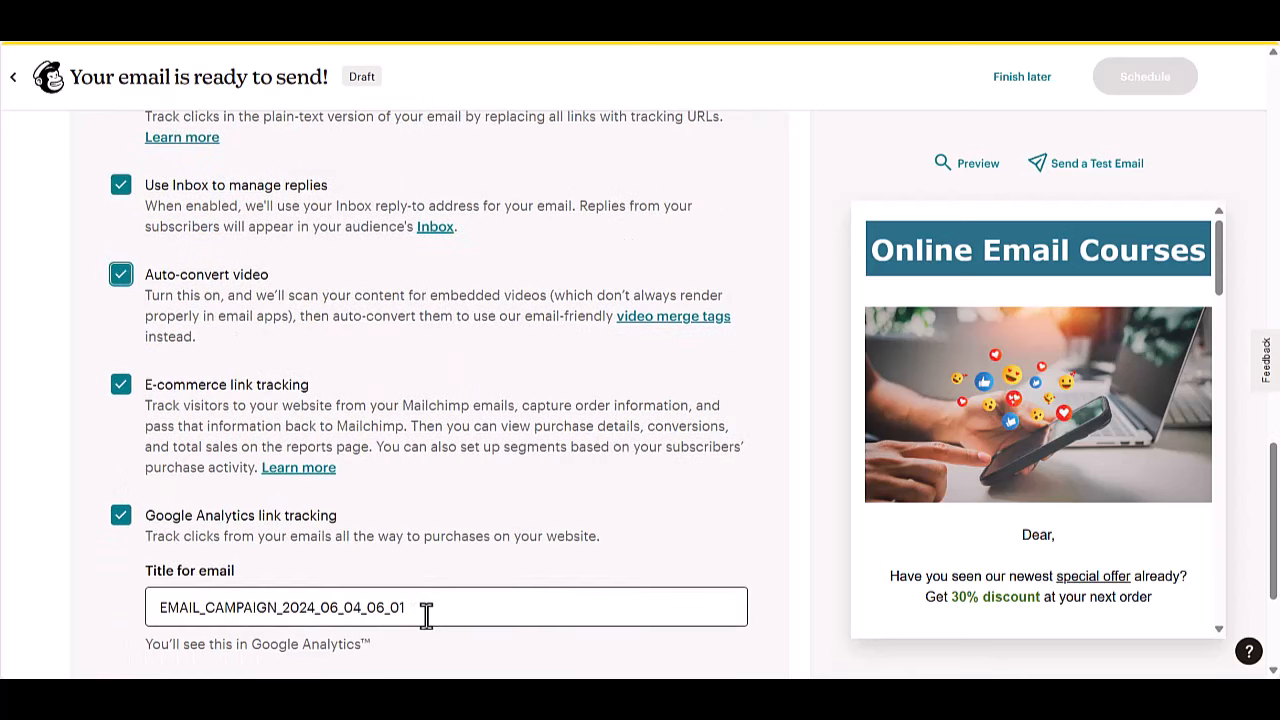
Set the Google Analytics title for the email to special_offer, leave ClickTale link tracking off, and save the Settings & Tracking section.
{"action": "left_click_drag", "start_coordinate": [426, 612], "coordinate": [101, 628]}
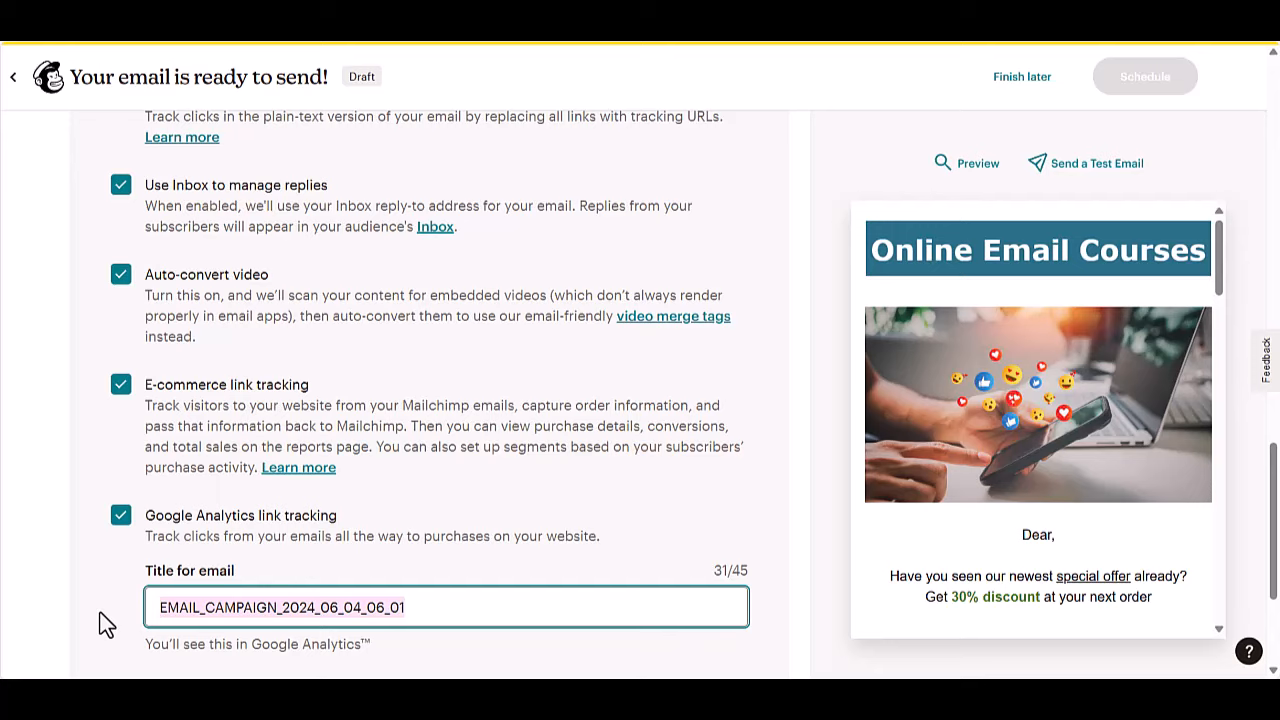
{"action": "type", "text": "special"}
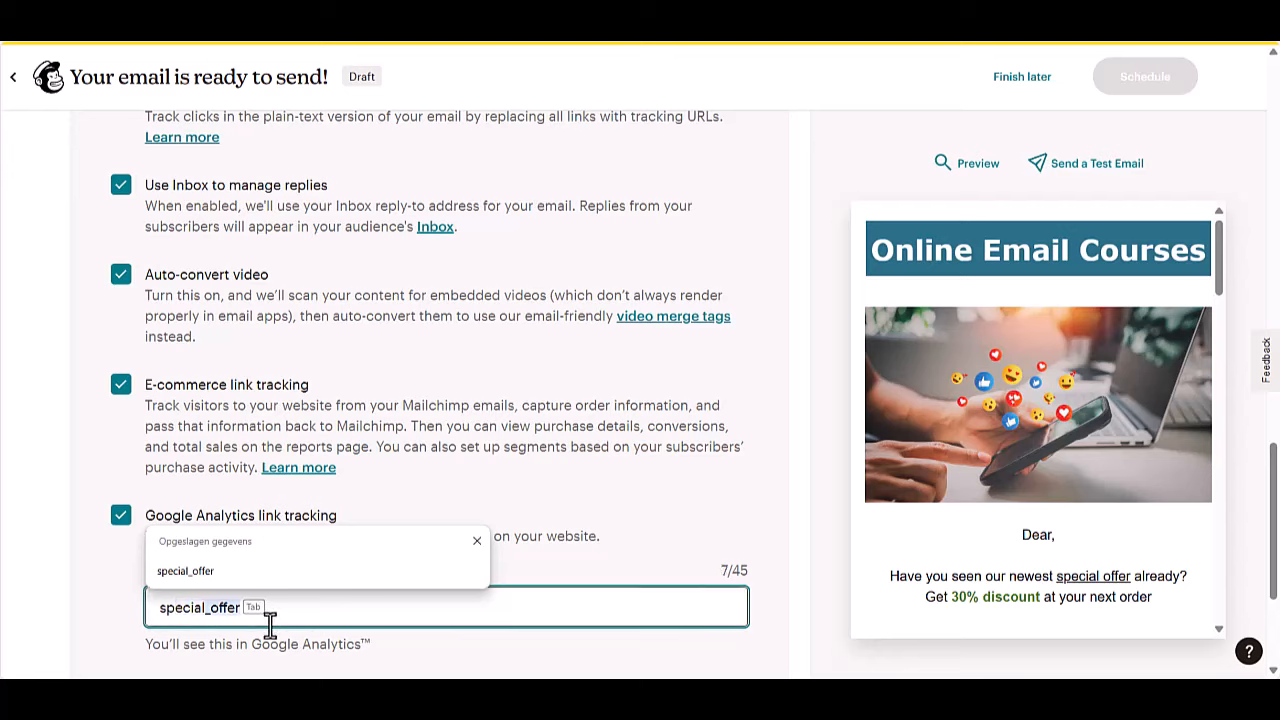
{"action": "left_click", "coordinate": [229, 571]}
{"action": "scroll", "coordinate": [410, 490], "scroll_direction": "down", "scroll_amount": 2}
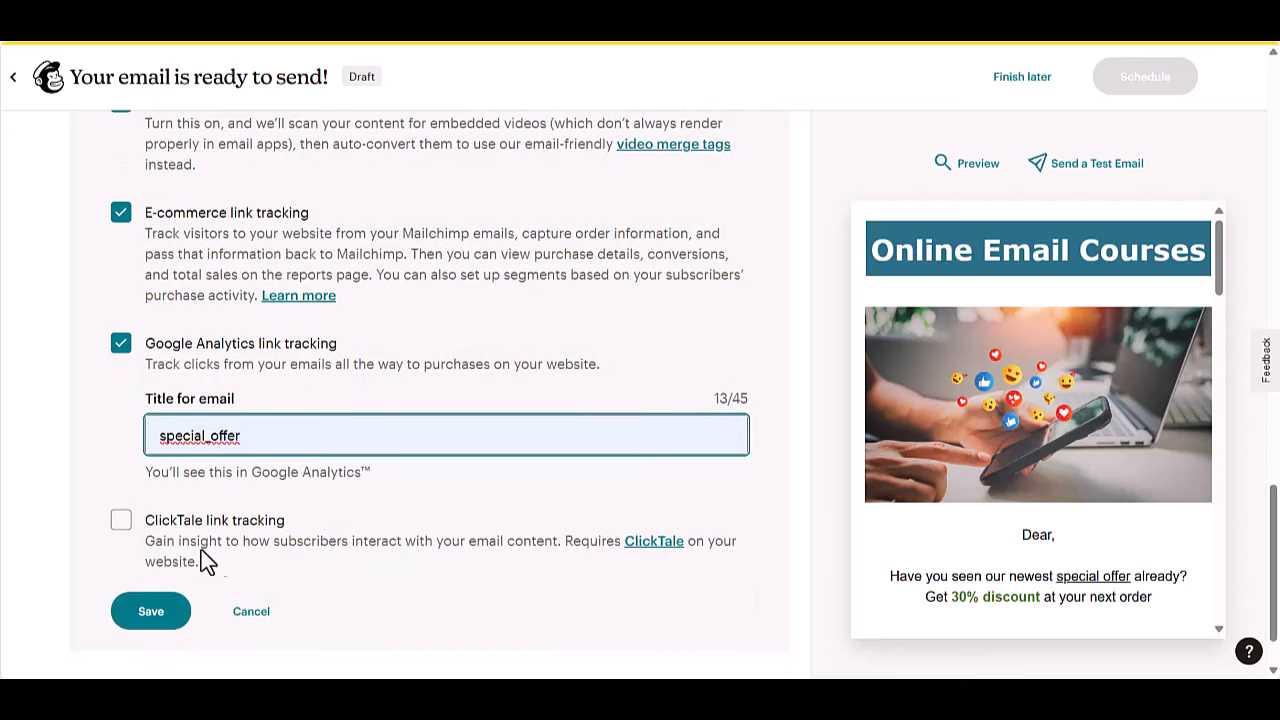
{"action": "left_click", "coordinate": [120, 522]}
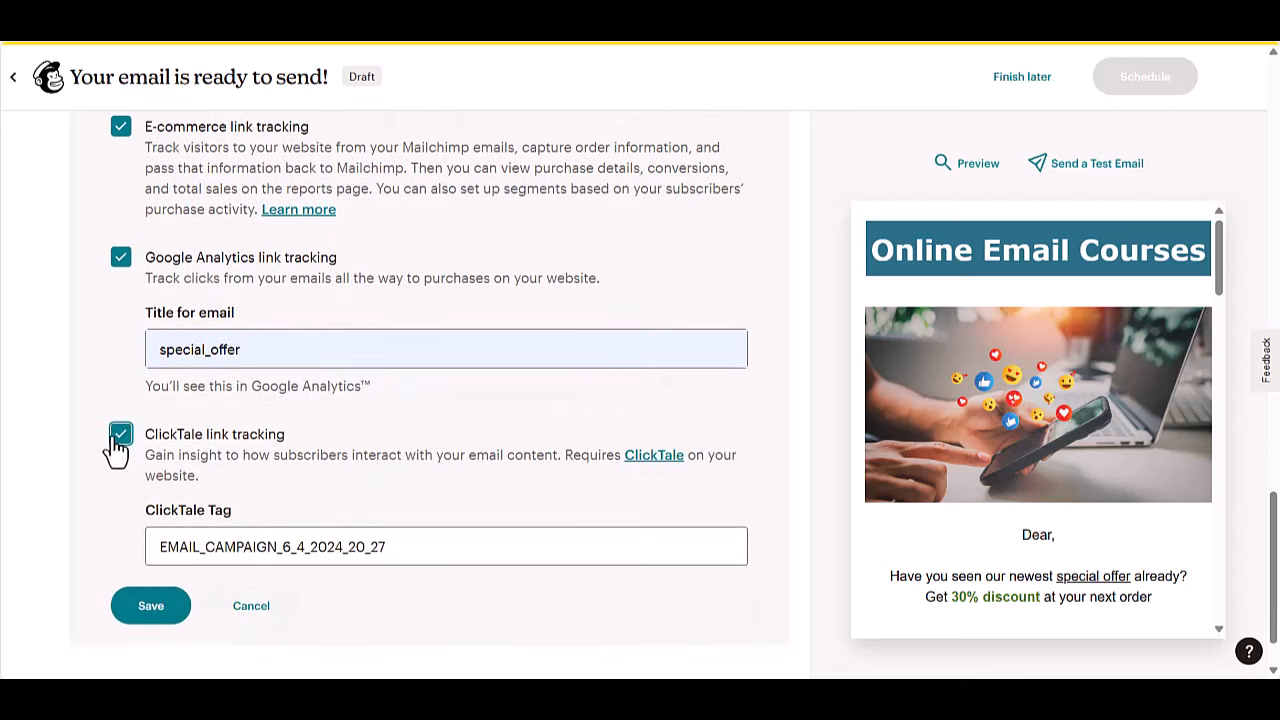
{"action": "left_click", "coordinate": [120, 434]}
{"action": "left_click", "coordinate": [150, 540]}
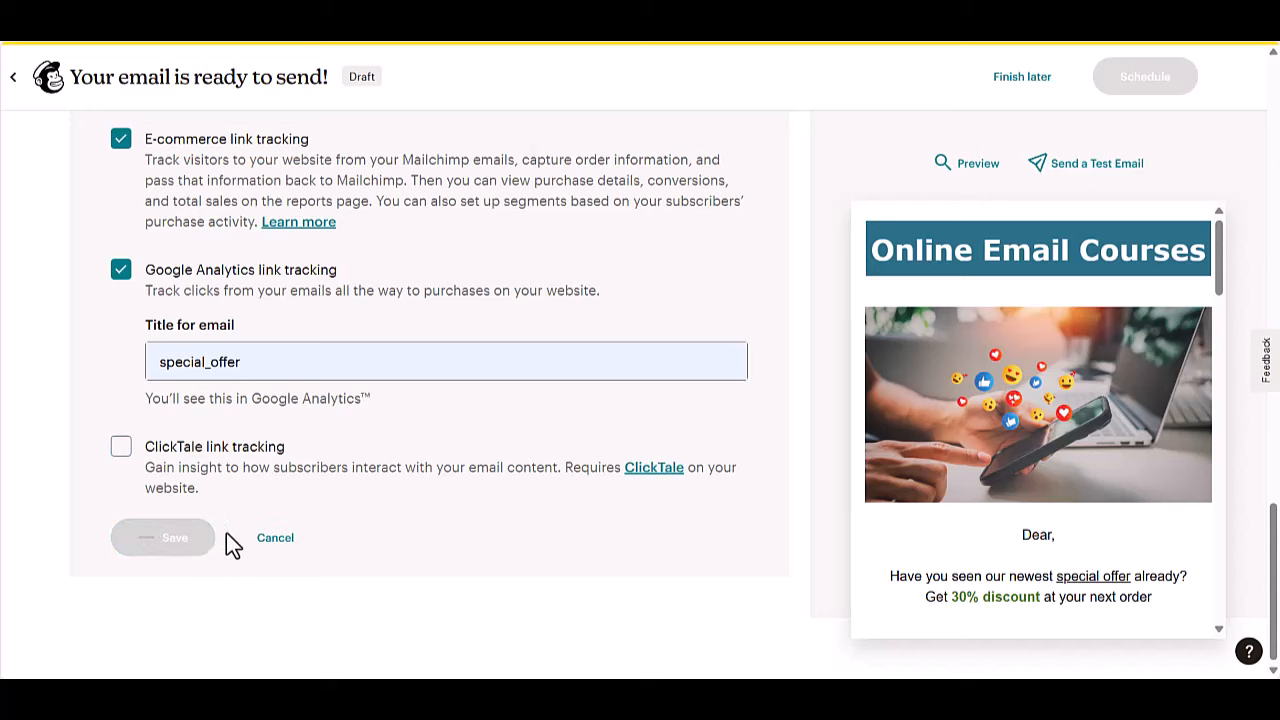
Schedule the Special offers email for sending at its specified send time, confirm it, and review the recipients in the summary.
{"action": "scroll", "coordinate": [755, 400], "scroll_direction": "up", "scroll_amount": 15}
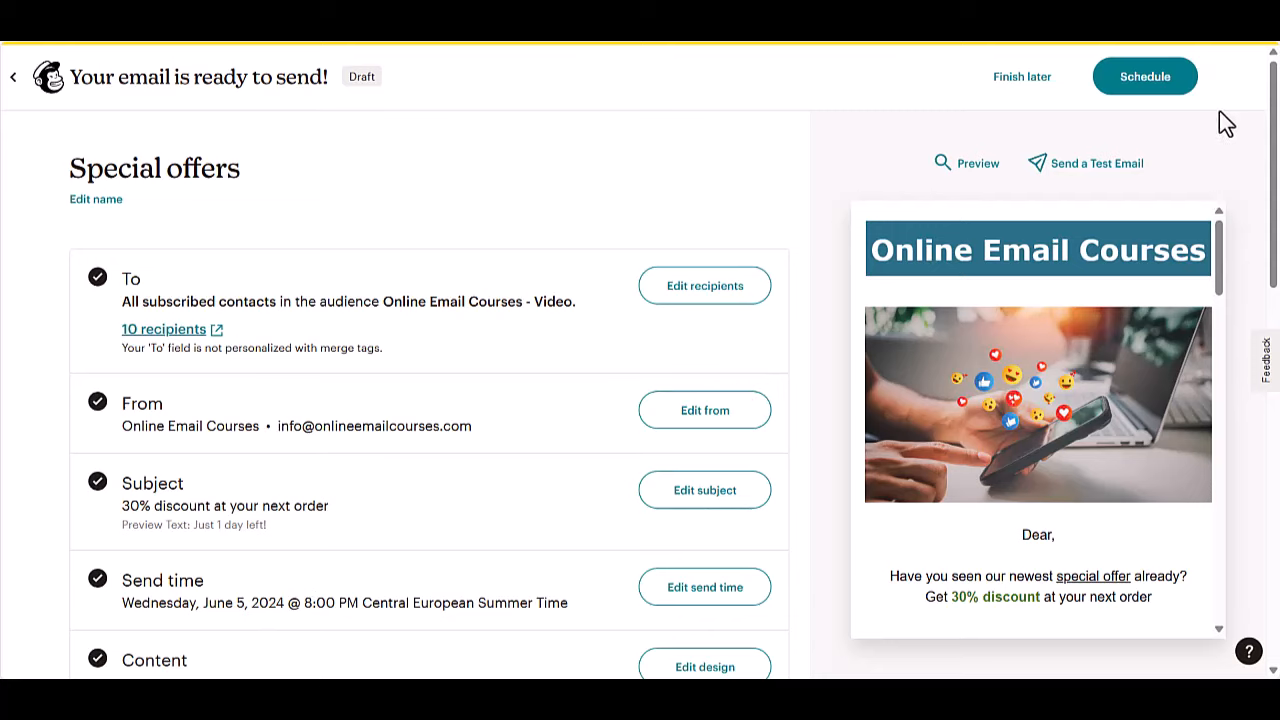
{"action": "left_click", "coordinate": [1147, 84]}
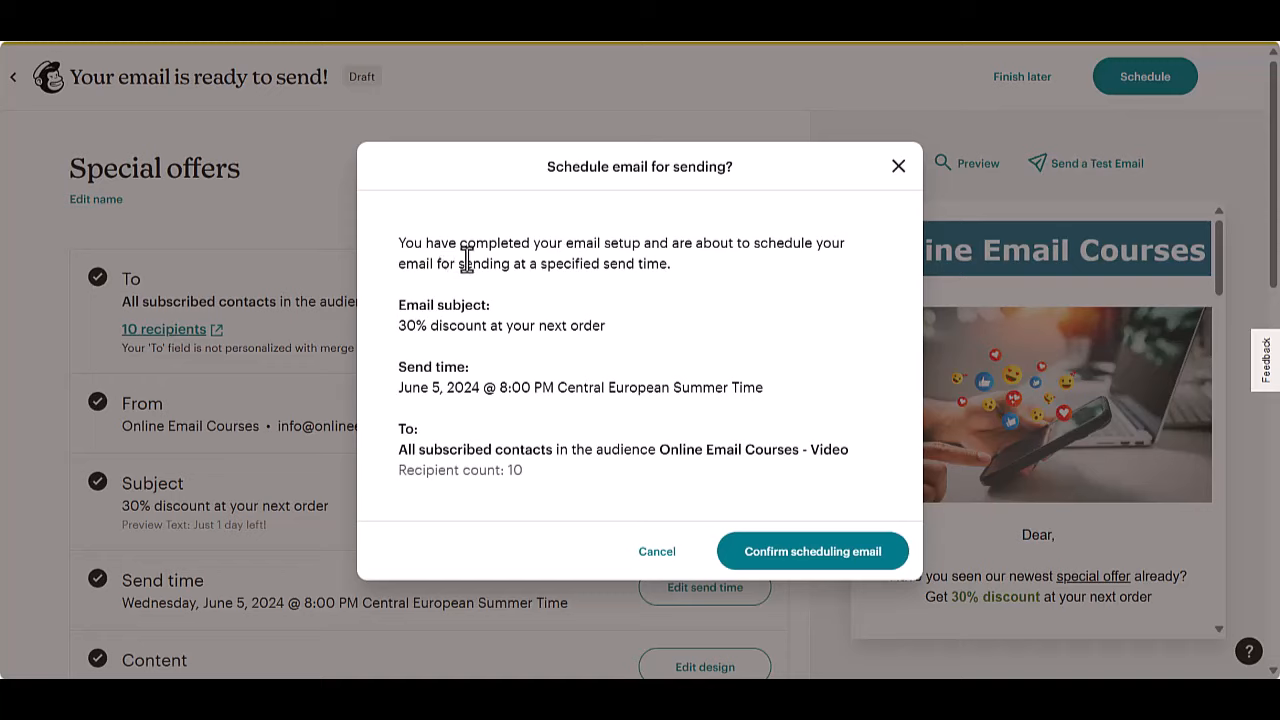
{"action": "left_click", "coordinate": [829, 562]}
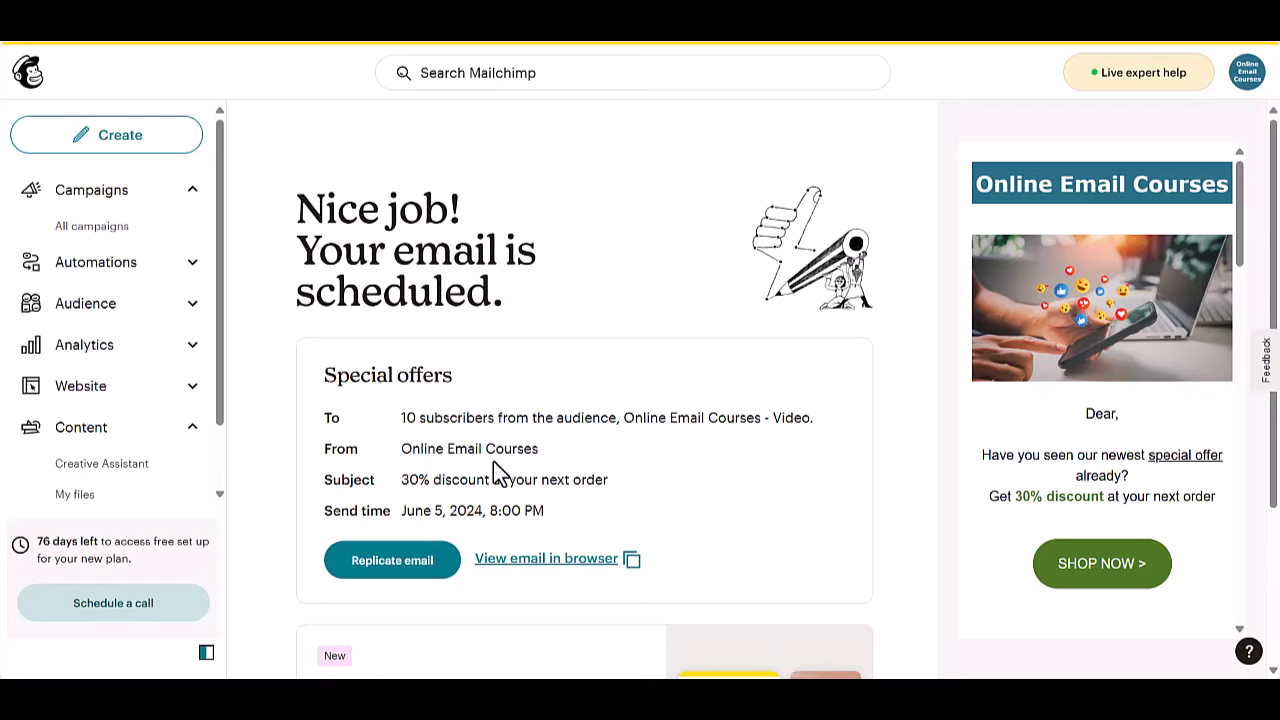
{"action": "left_click_drag", "start_coordinate": [401, 417], "coordinate": [473, 432]}
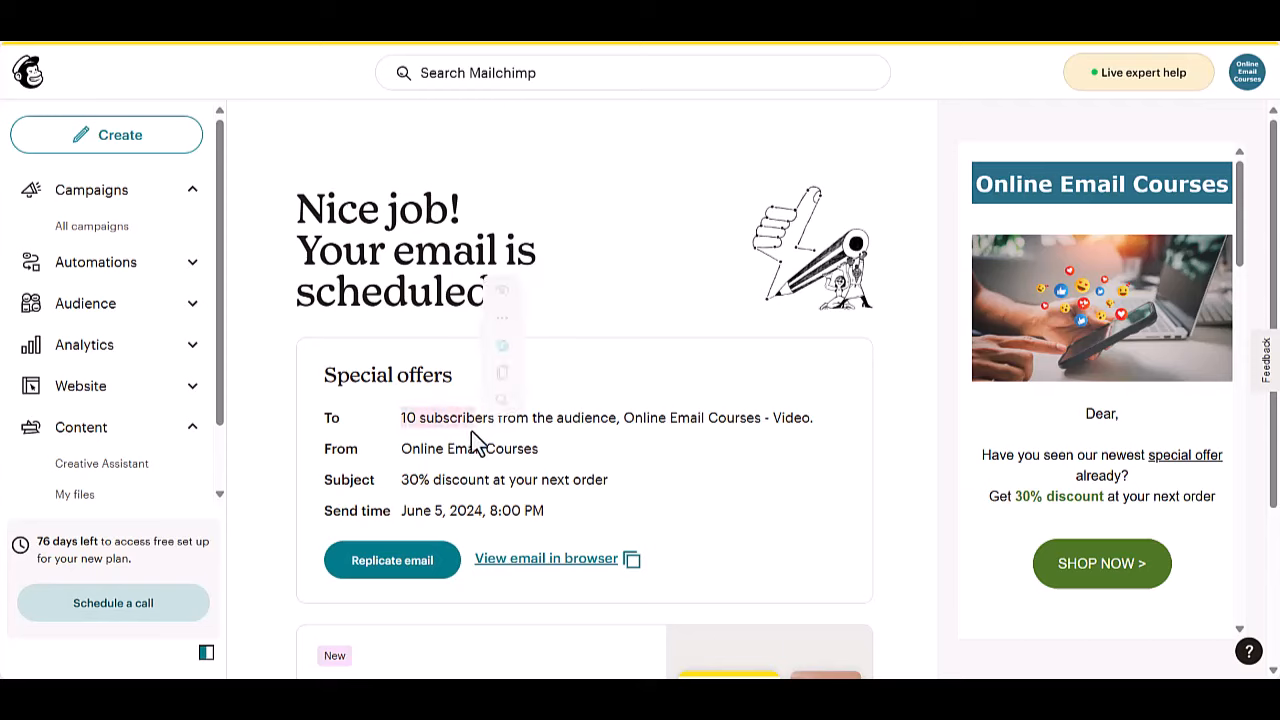
{"action": "left_click", "coordinate": [495, 456]}
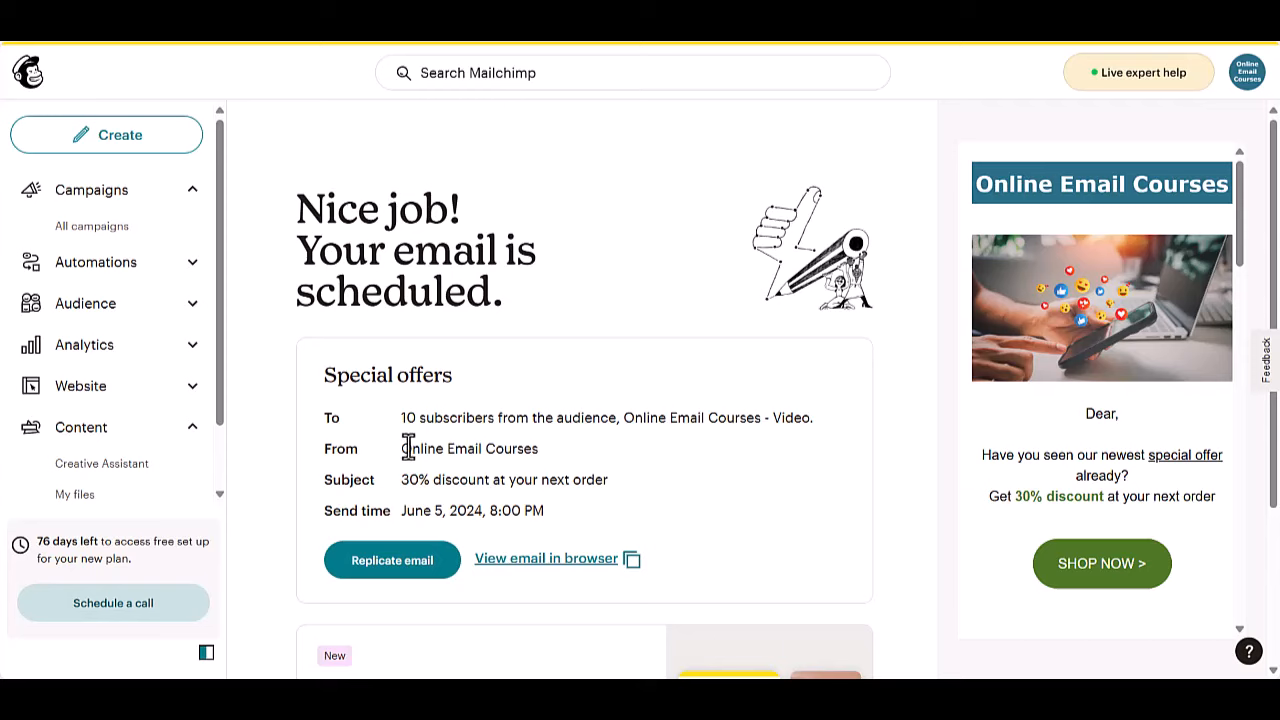